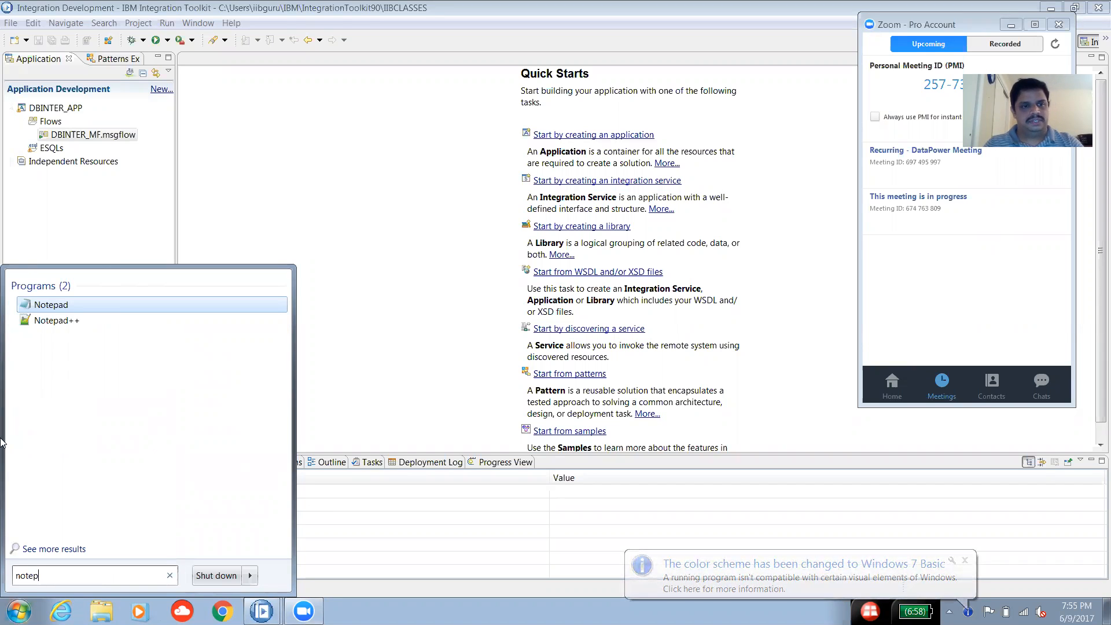
# Launch Notepad++, dismissing the download error dialog, and maximize its window.
pyautogui.click(75, 321)
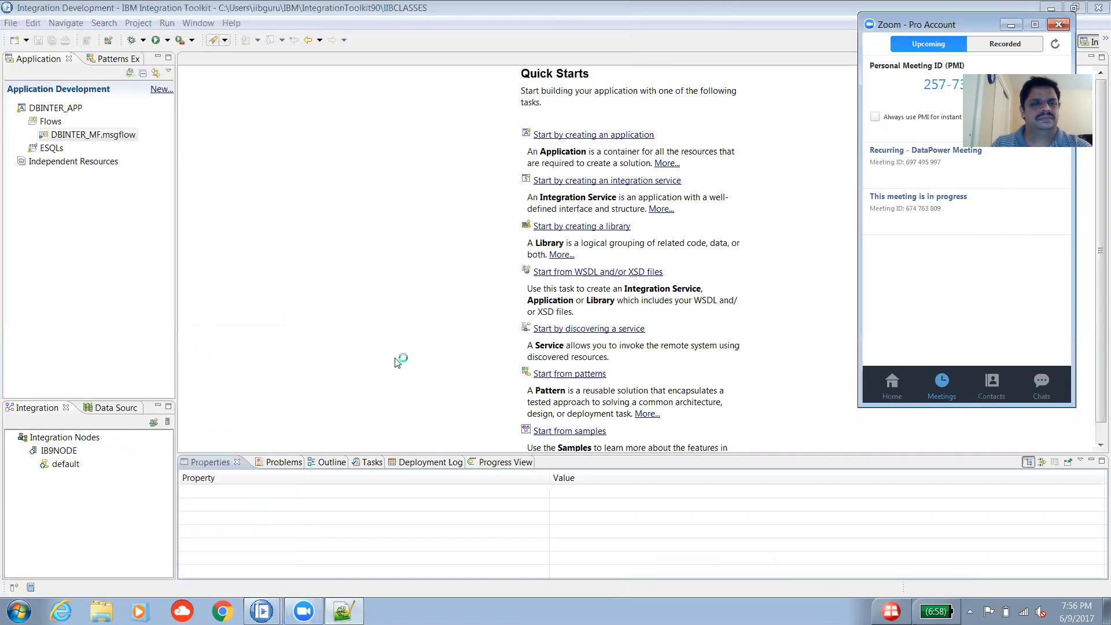
pyautogui.click(344, 611)
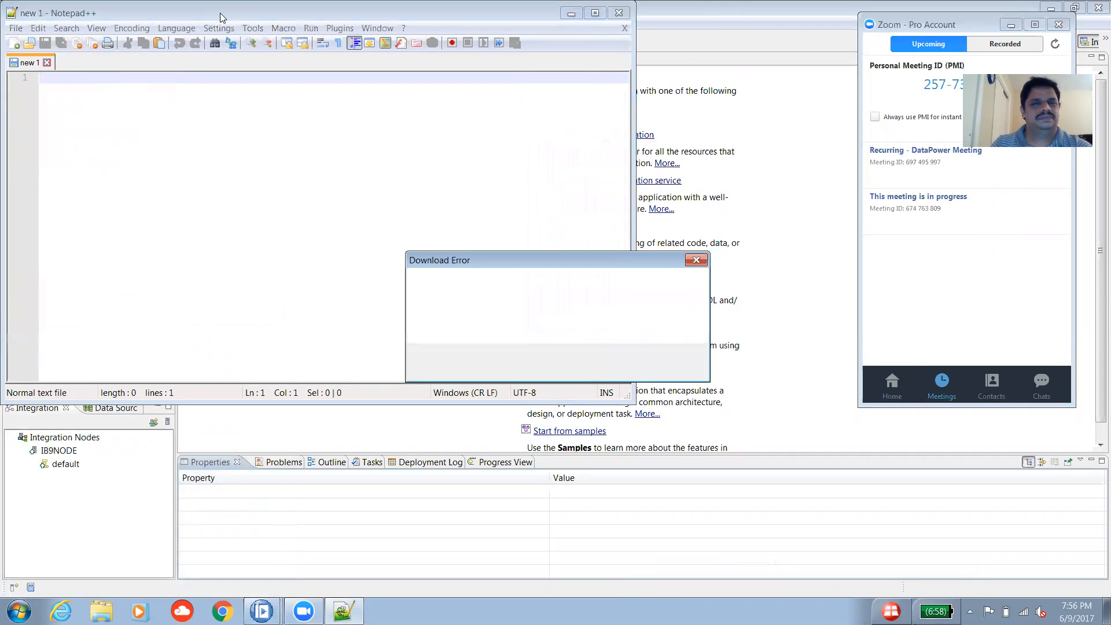
pyautogui.click(672, 361)
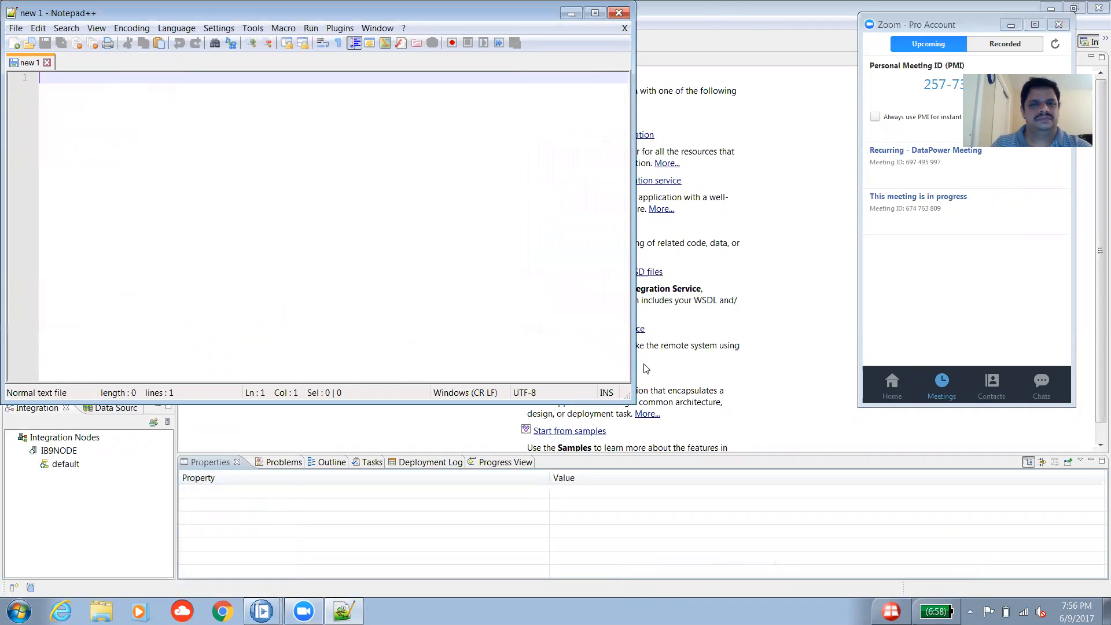
pyautogui.doubleClick(250, 15)
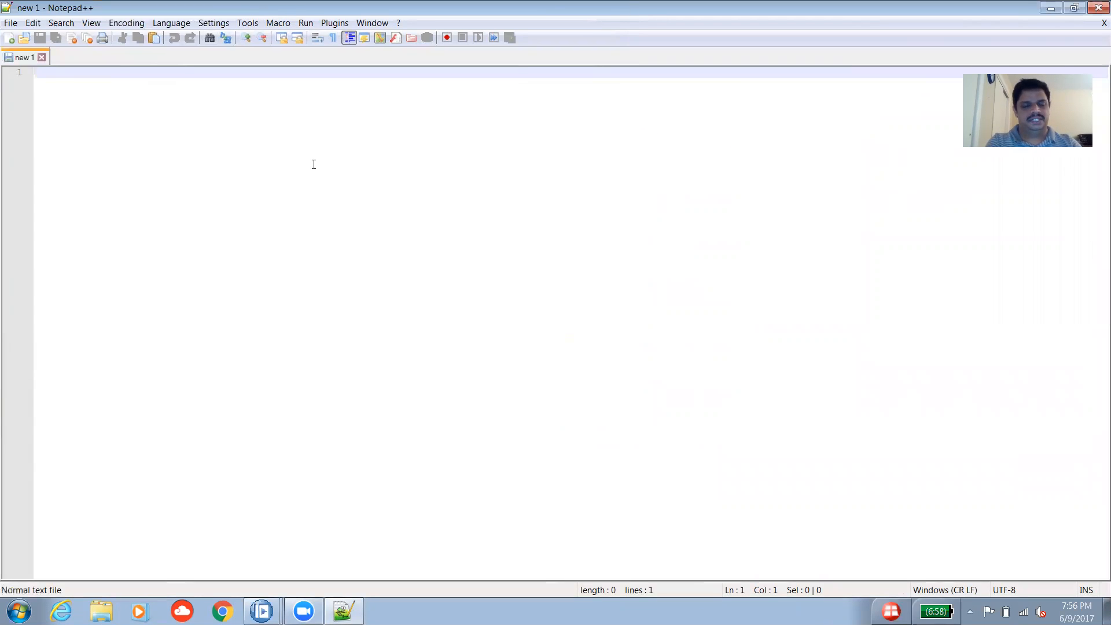
# Enter a colon-delimited record on the first line consisting of 123, a first name and detroit.
pyautogui.write('123')
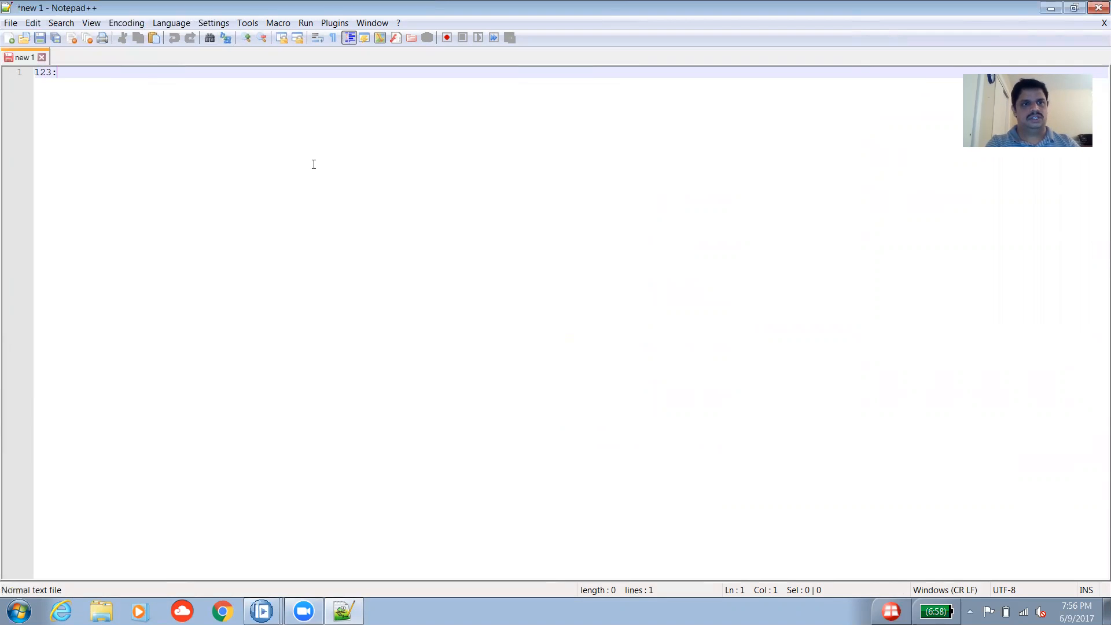
pyautogui.write(':raju:')
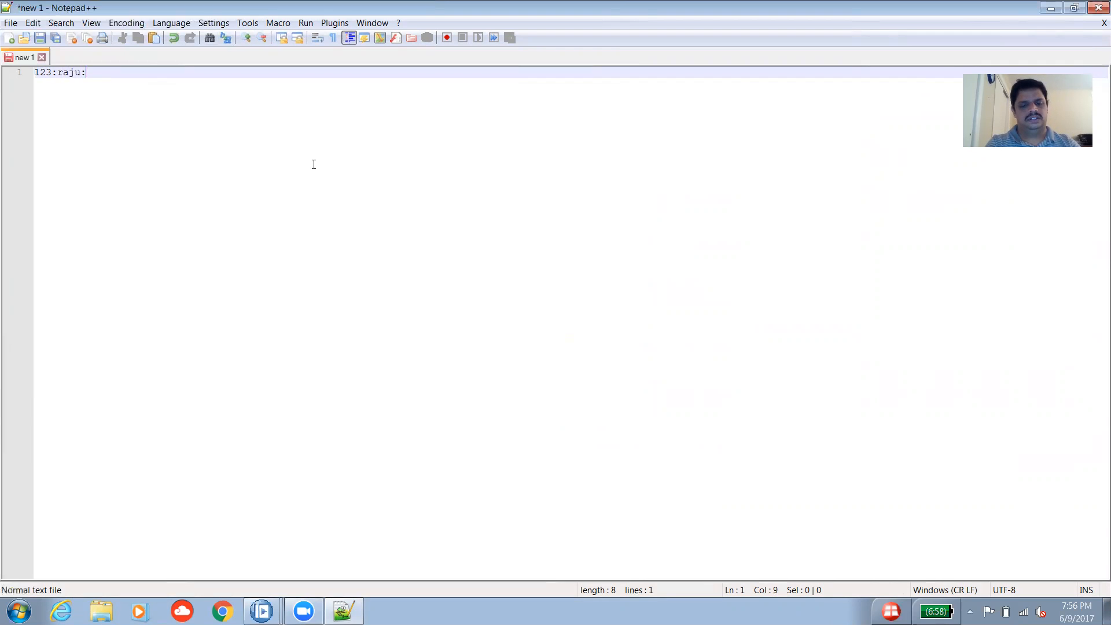
pyautogui.write('jack')
pyautogui.press('BackSpace')
pyautogui.press('BackSpace')
pyautogui.press('BackSpace')
pyautogui.press('BackSpace')
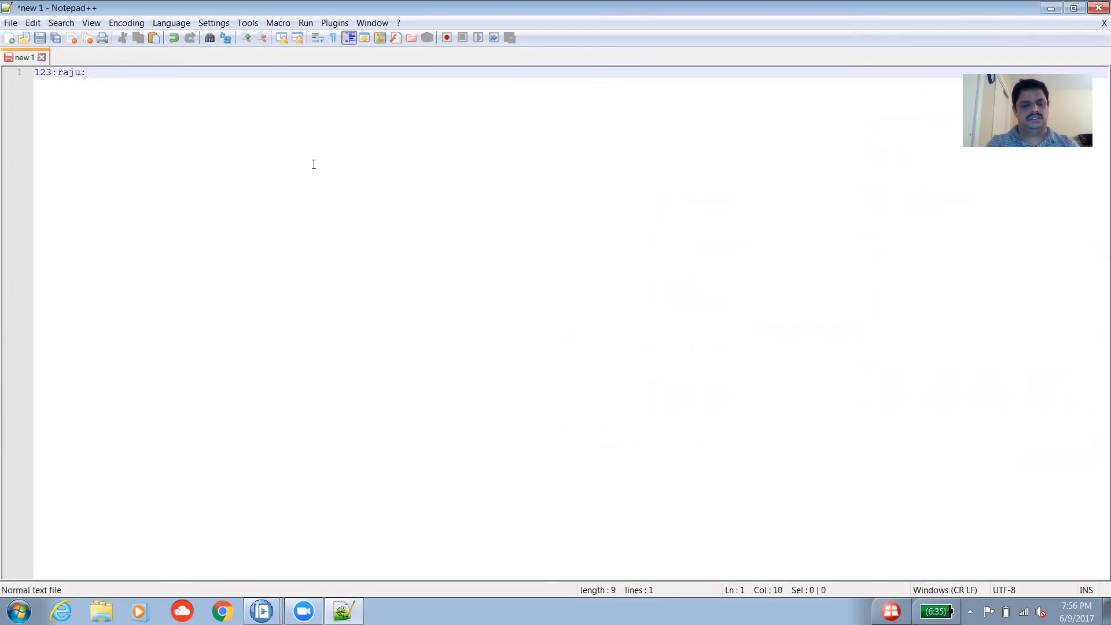
pyautogui.write('detroit')
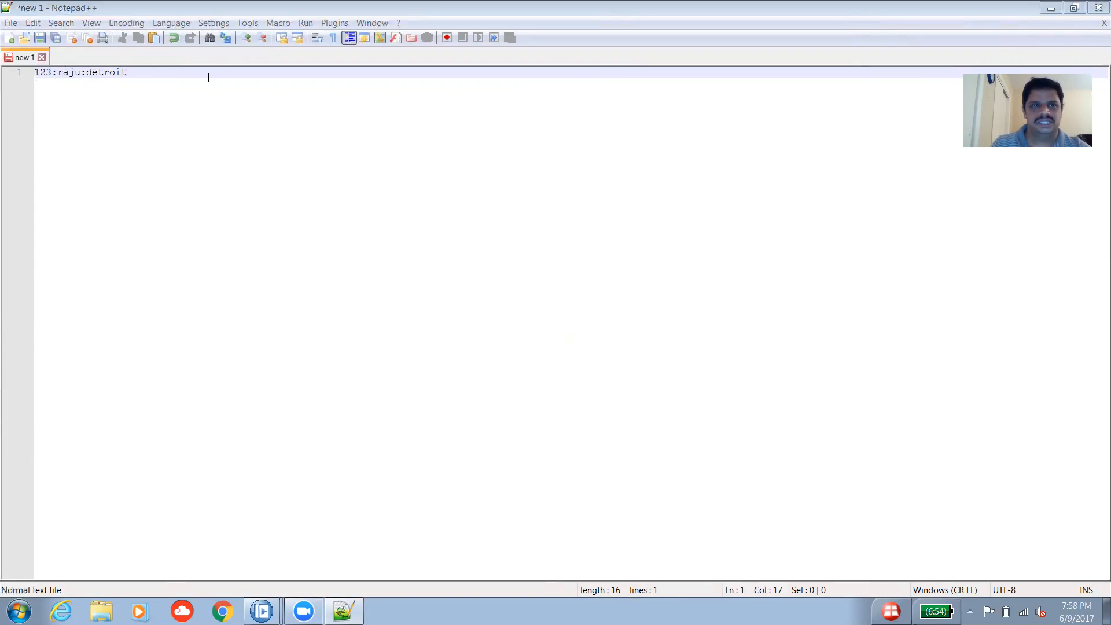
# Add the sample sentence "iam a boy" on line 4, leaving two blank lines below the record.
pyautogui.click(159, 81)
pyautogui.press('Return')
pyautogui.press('Return')
pyautogui.press('Return')
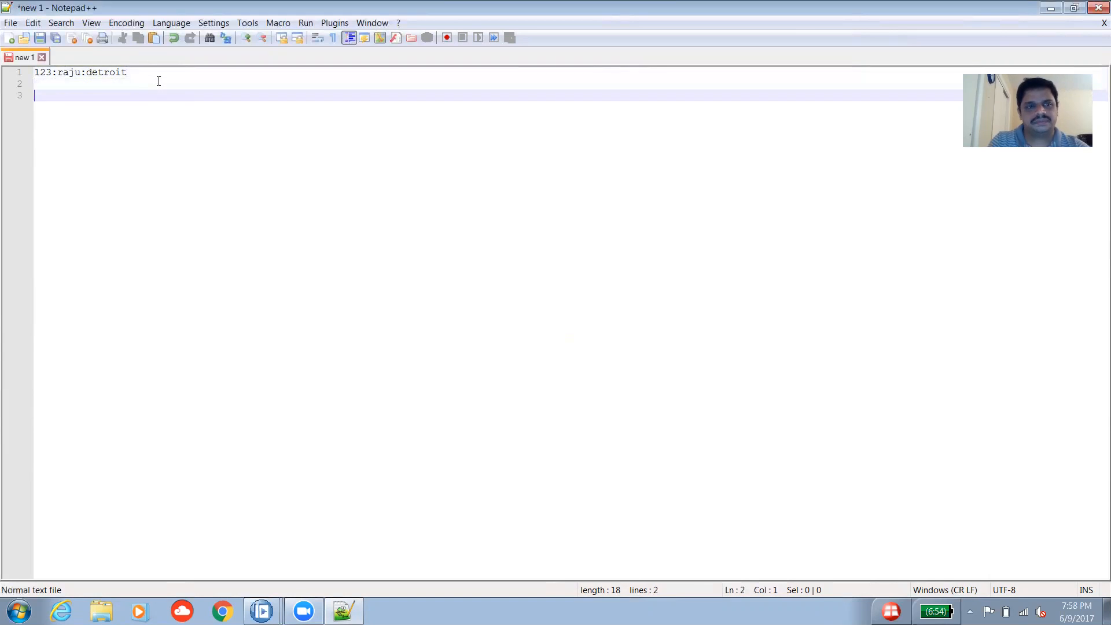
pyautogui.write('ia')
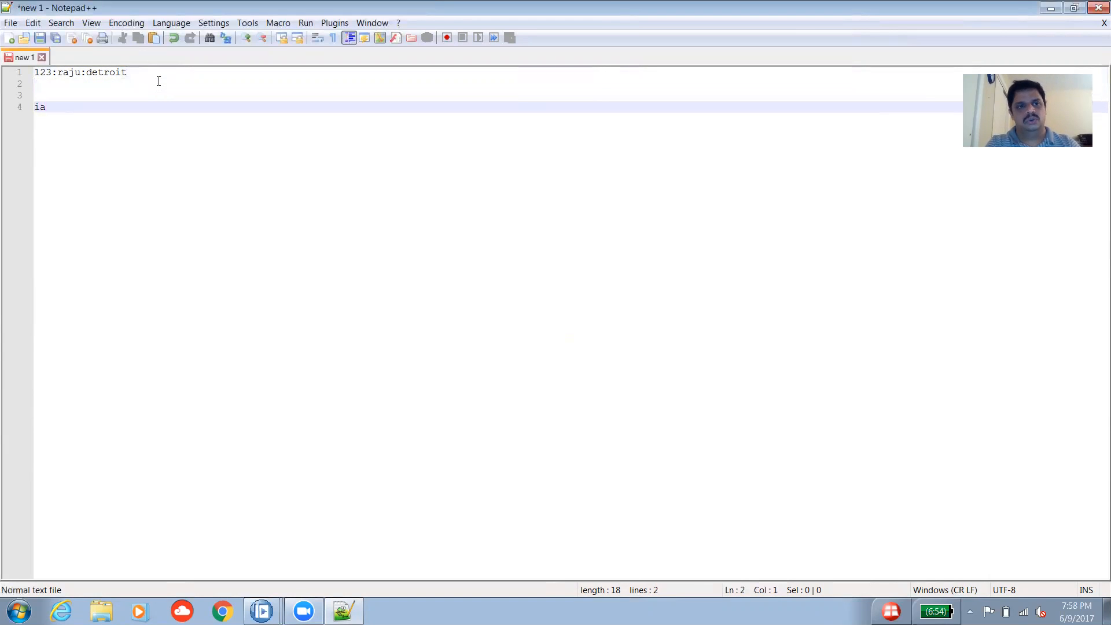
pyautogui.write('m a boy')
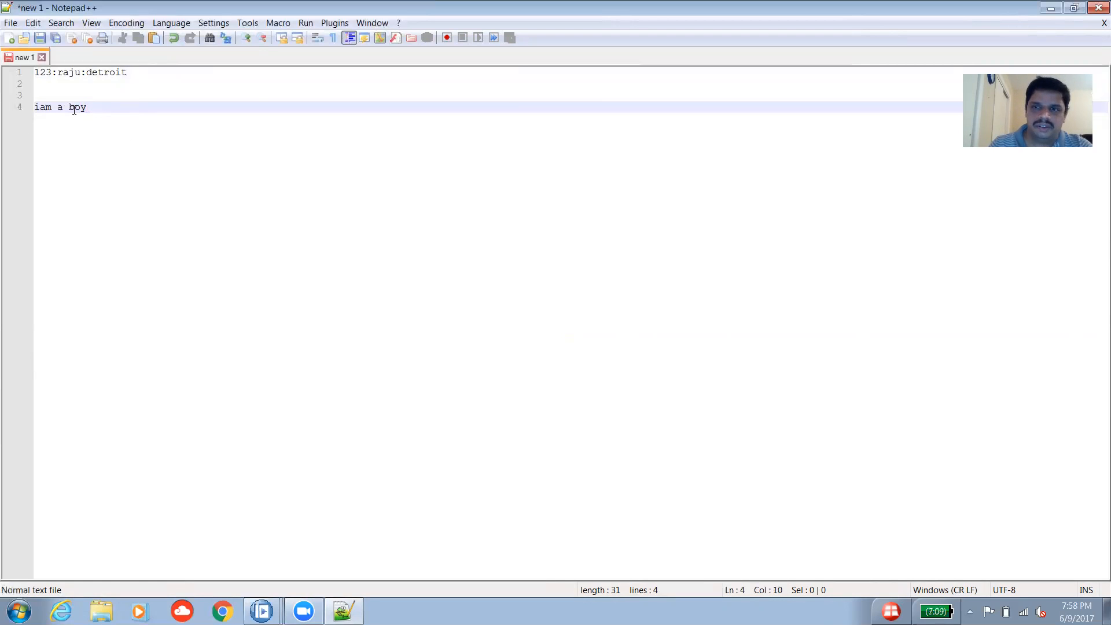
# Add the correctly spaced sentence "i am a boy--parsing" on line 6, after a blank line.
pyautogui.press('Return')
pyautogui.press('Return')
pyautogui.write('i am a boy')
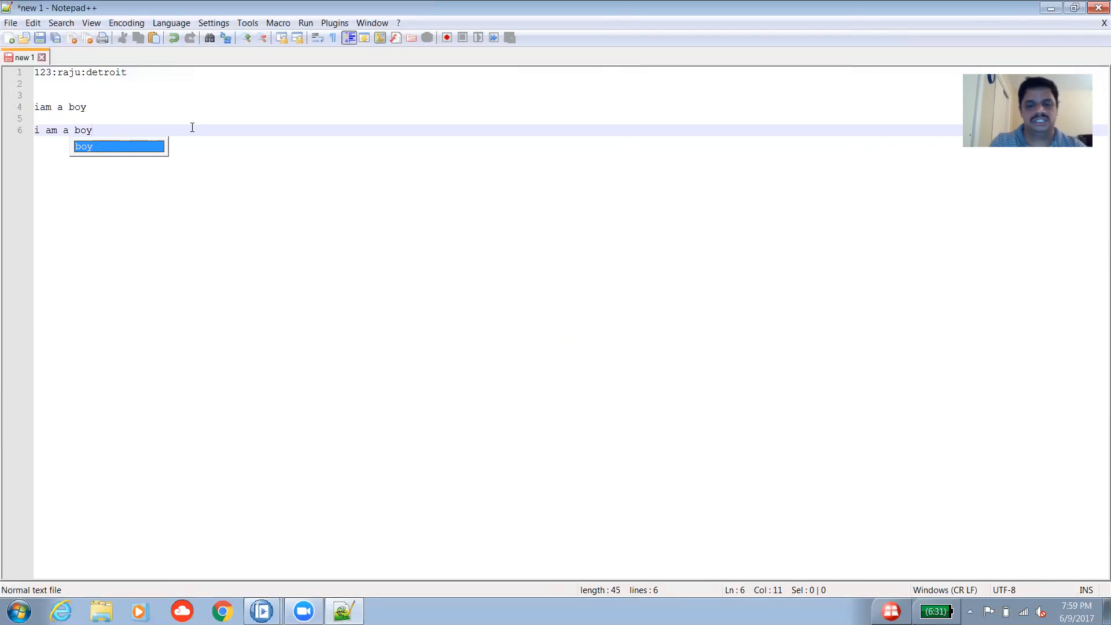
pyautogui.write('--parsing')
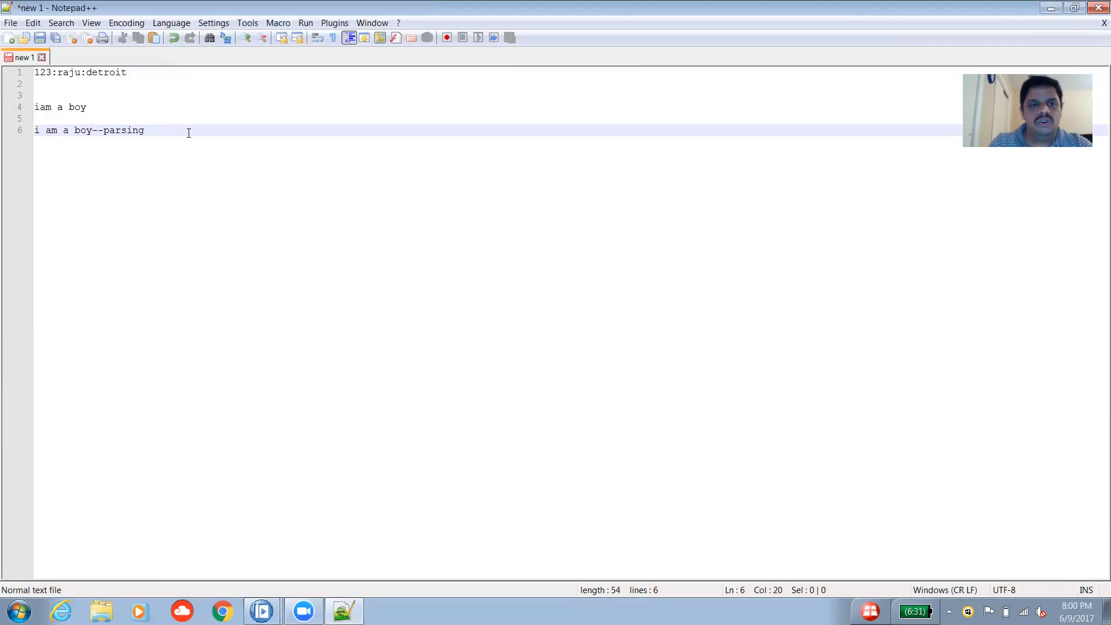
# Delete both sample sentences and all blank lines below the colon-delimited record.
pyautogui.press('BackSpace')
pyautogui.press('BackSpace')
pyautogui.press('BackSpace')
pyautogui.press('BackSpace')
pyautogui.press('BackSpace')
pyautogui.press('BackSpace')
pyautogui.press('BackSpace')
pyautogui.press('BackSpace')
pyautogui.press('BackSpace')
pyautogui.press('BackSpace')
pyautogui.press('BackSpace')
pyautogui.press('BackSpace')
pyautogui.press('BackSpace')
pyautogui.press('BackSpace')
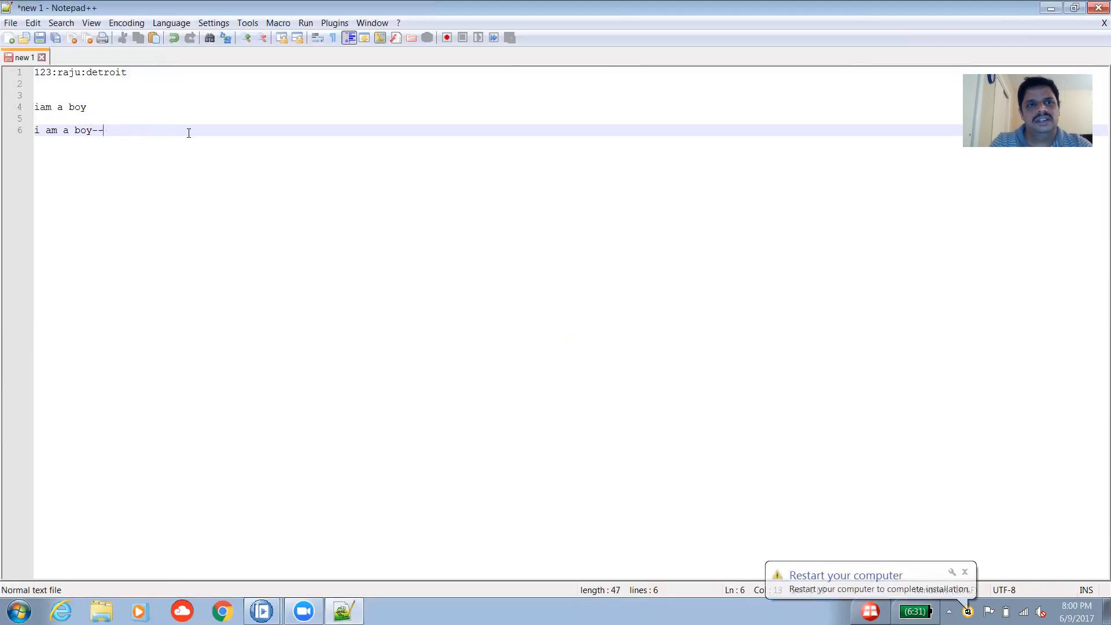
pyautogui.press('BackSpace')
pyautogui.press('BackSpace')
pyautogui.press('BackSpace')
pyautogui.press('BackSpace')
pyautogui.press('BackSpace')
pyautogui.press('BackSpace')
pyautogui.press('BackSpace')
pyautogui.press('BackSpace')
pyautogui.press('BackSpace')
pyautogui.press('BackSpace')
pyautogui.press('BackSpace')
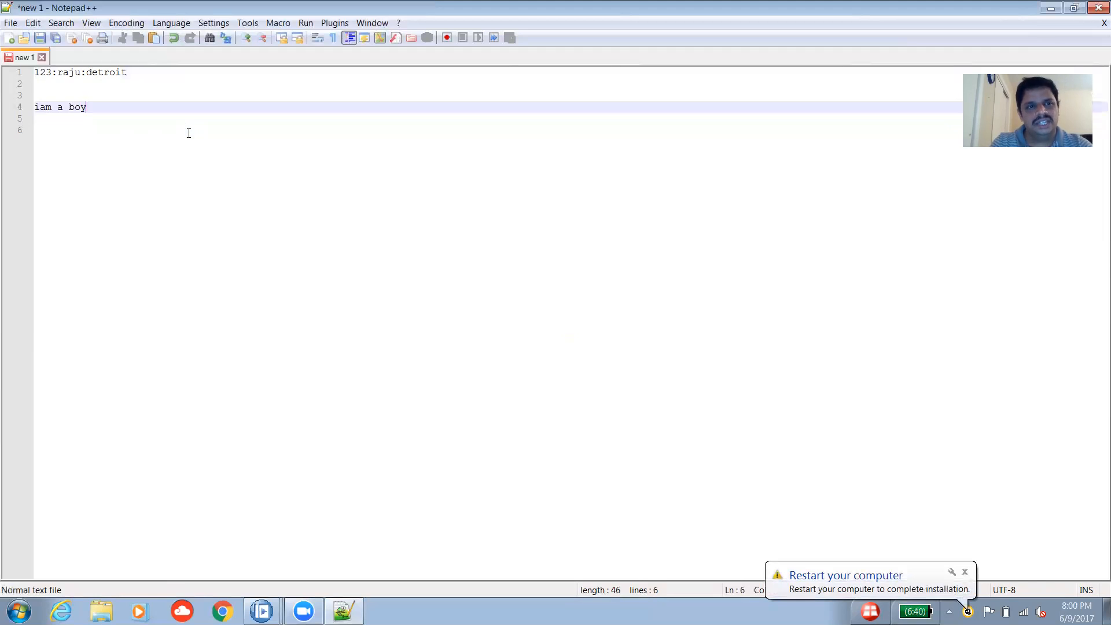
pyautogui.press('BackSpace')
pyautogui.press('BackSpace')
pyautogui.press('BackSpace')
pyautogui.press('BackSpace')
pyautogui.press('BackSpace')
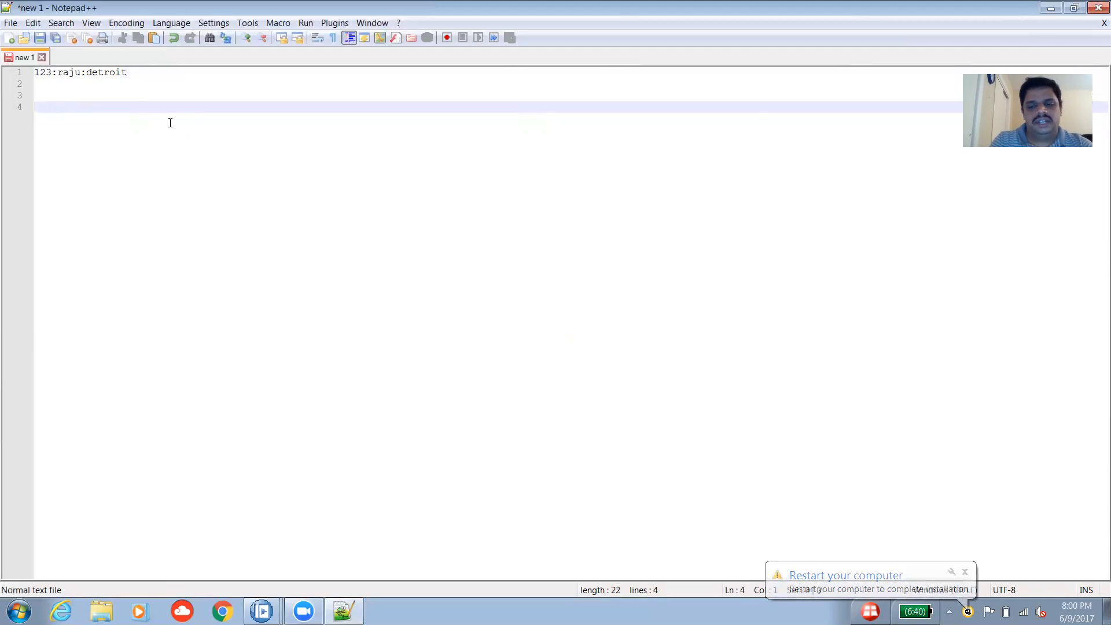
pyautogui.press('BackSpace')
pyautogui.press('BackSpace')
pyautogui.press('BackSpace')
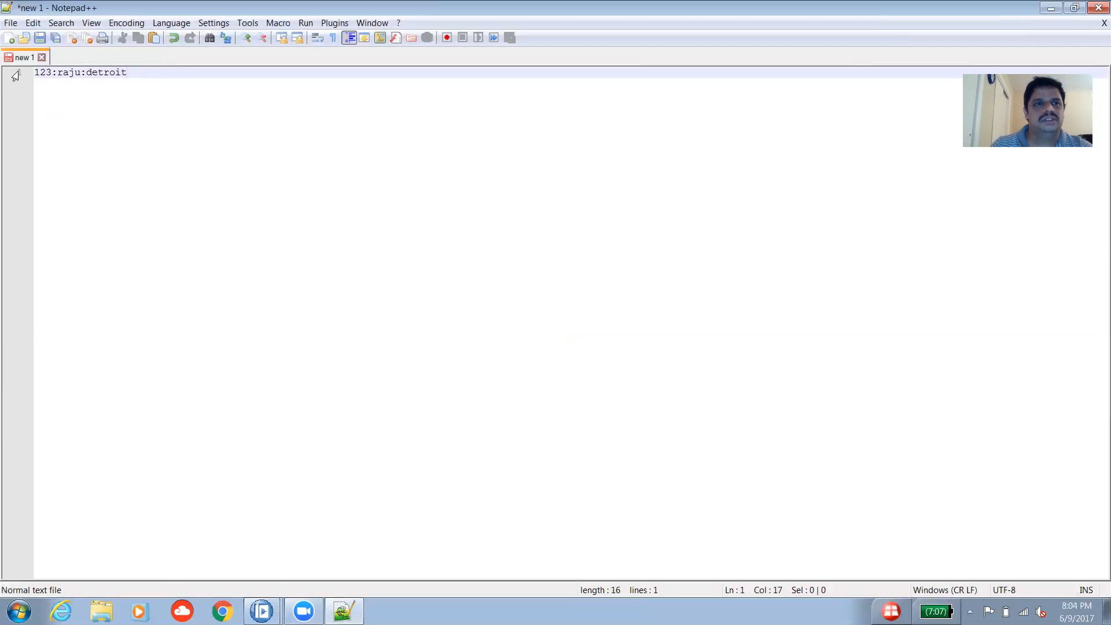
# Save the document to the Desktop as EMPLOYEE_DEL.txt.
pyautogui.click(40, 39)
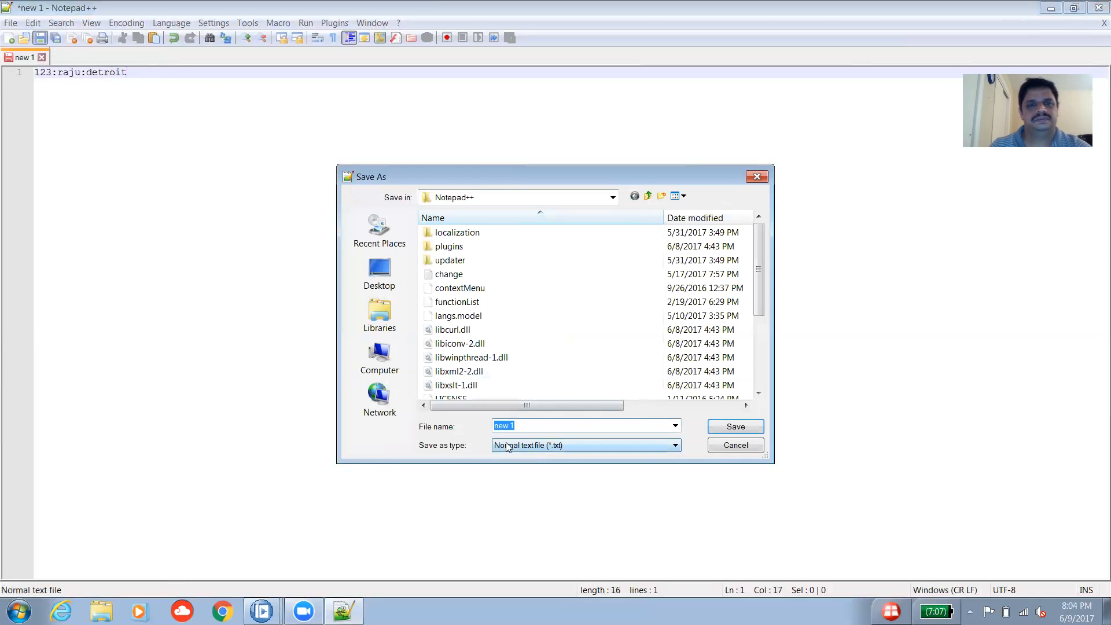
pyautogui.click(377, 291)
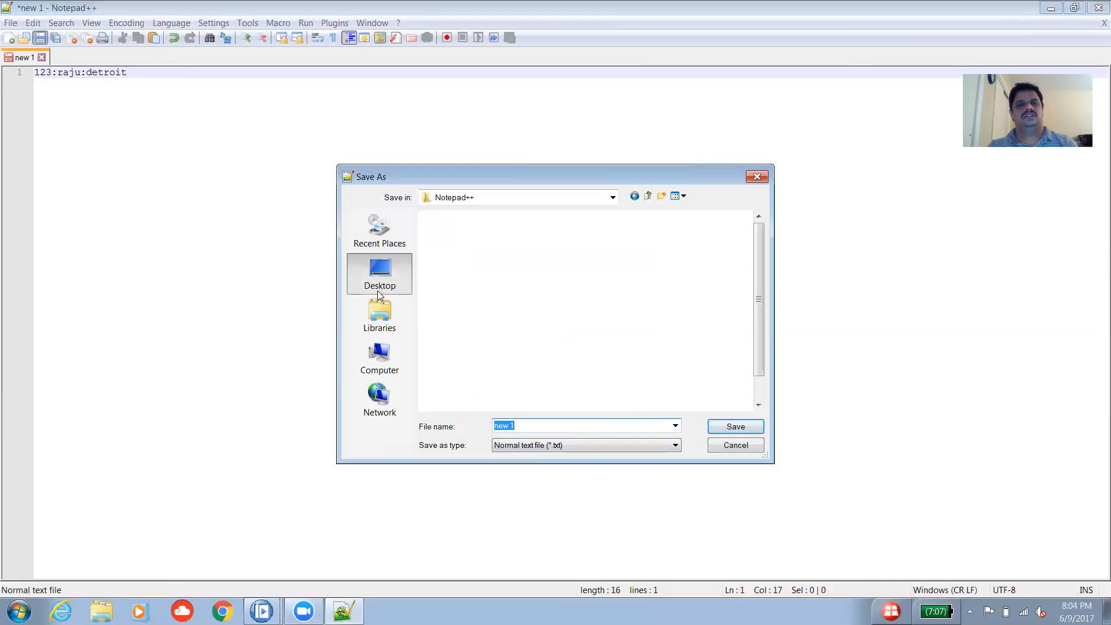
pyautogui.click(553, 427)
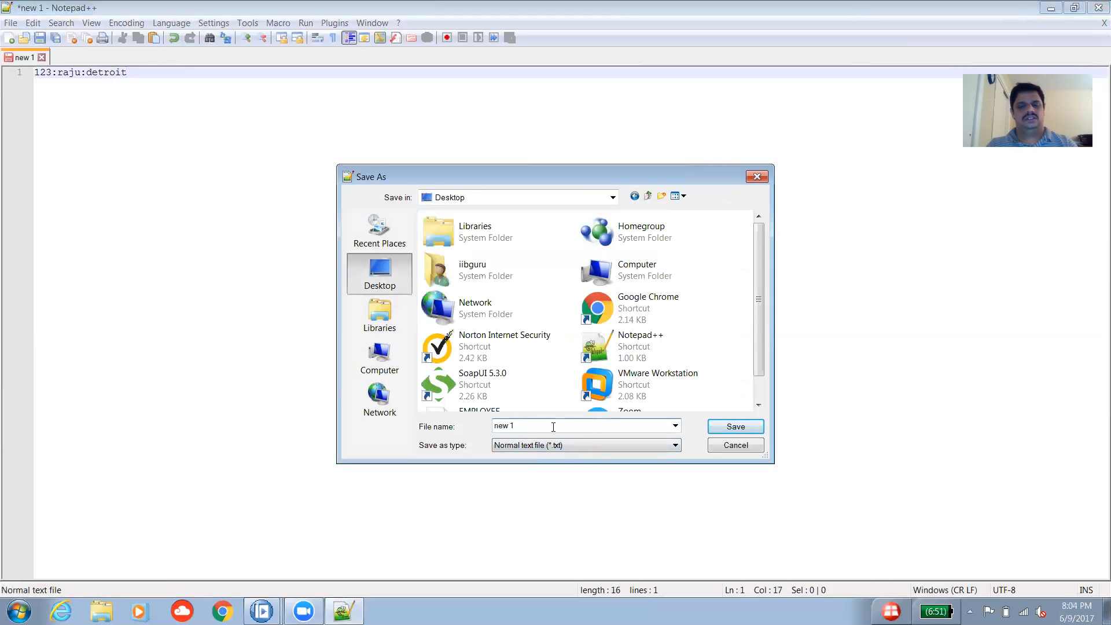
pyautogui.press('BackSpace')
pyautogui.press('BackSpace')
pyautogui.press('BackSpace')
pyautogui.write('EM')
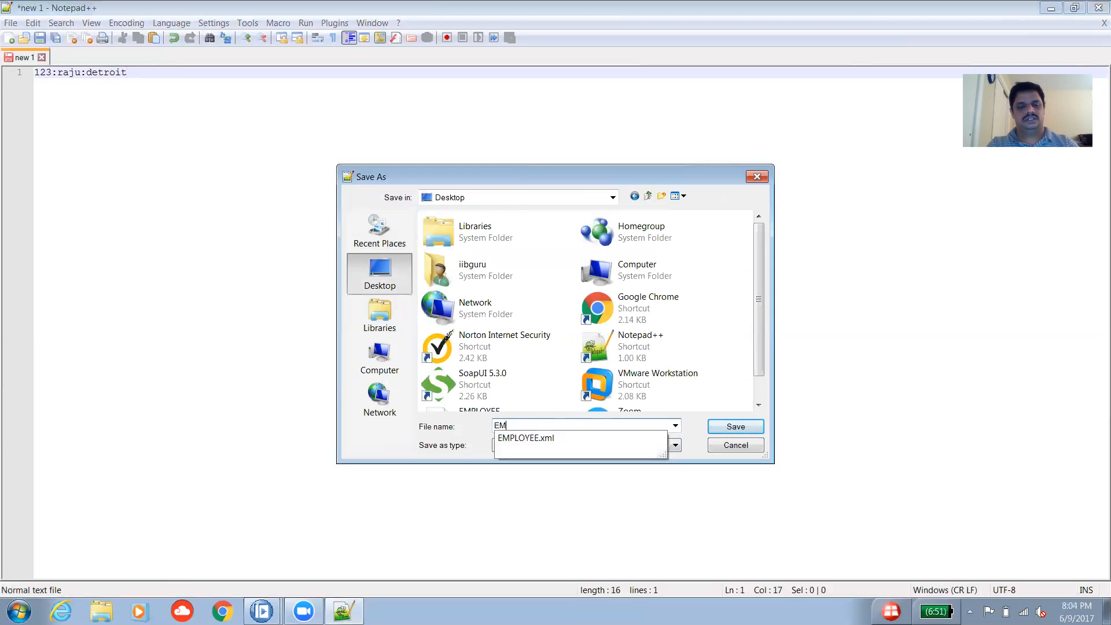
pyautogui.write('PLOYEE_TXT')
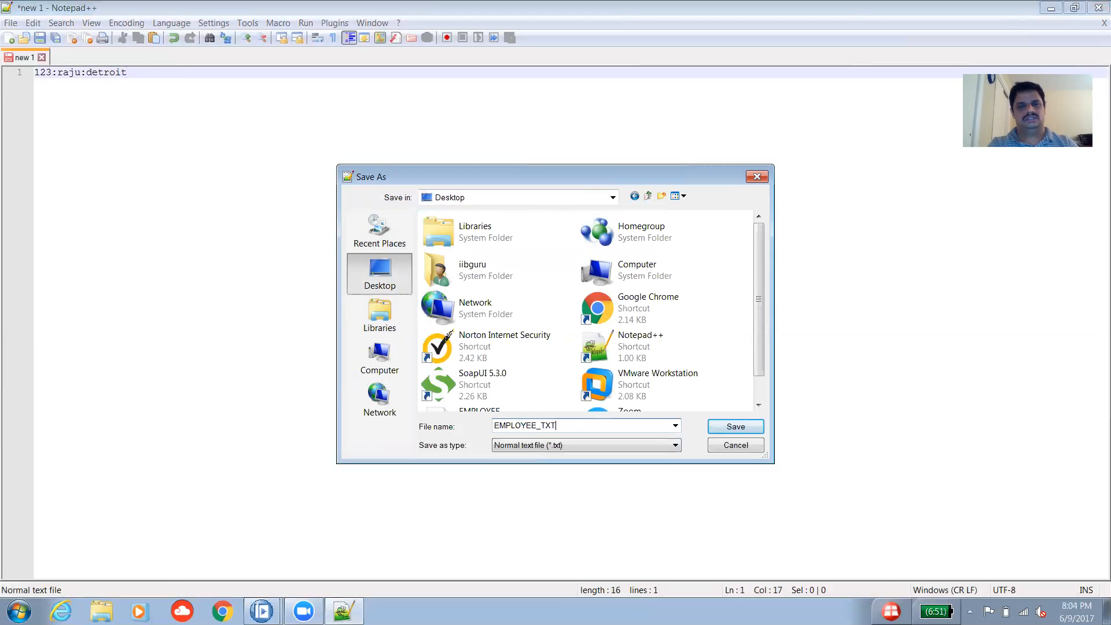
pyautogui.press('BackSpace')
pyautogui.press('BackSpace')
pyautogui.press('BackSpace')
pyautogui.write('DEL')
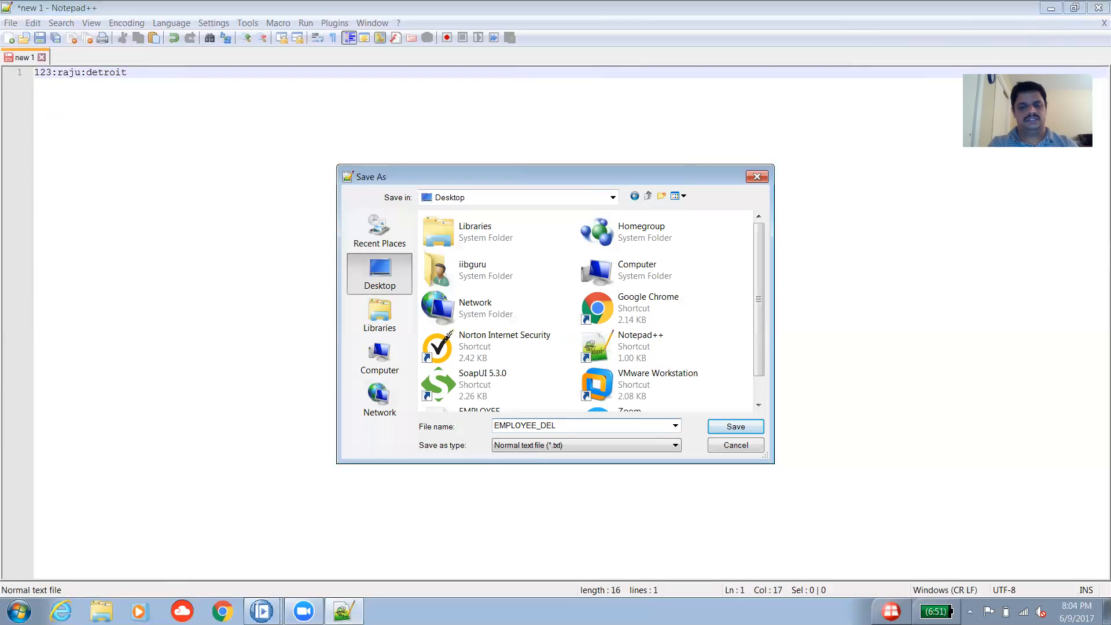
pyautogui.write('.txt')
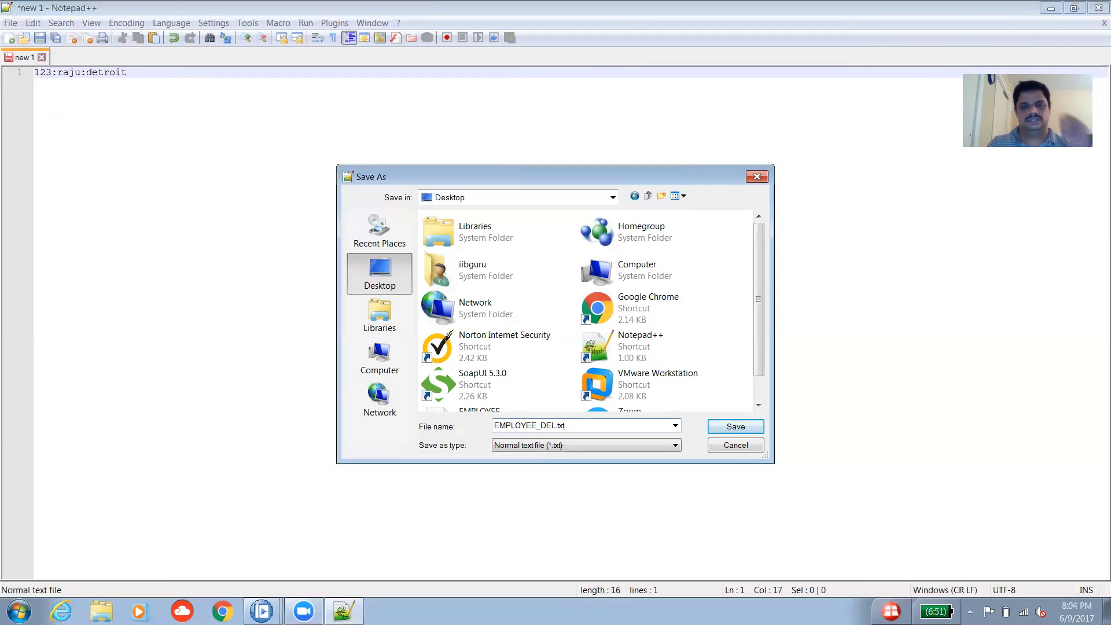
pyautogui.click(738, 431)
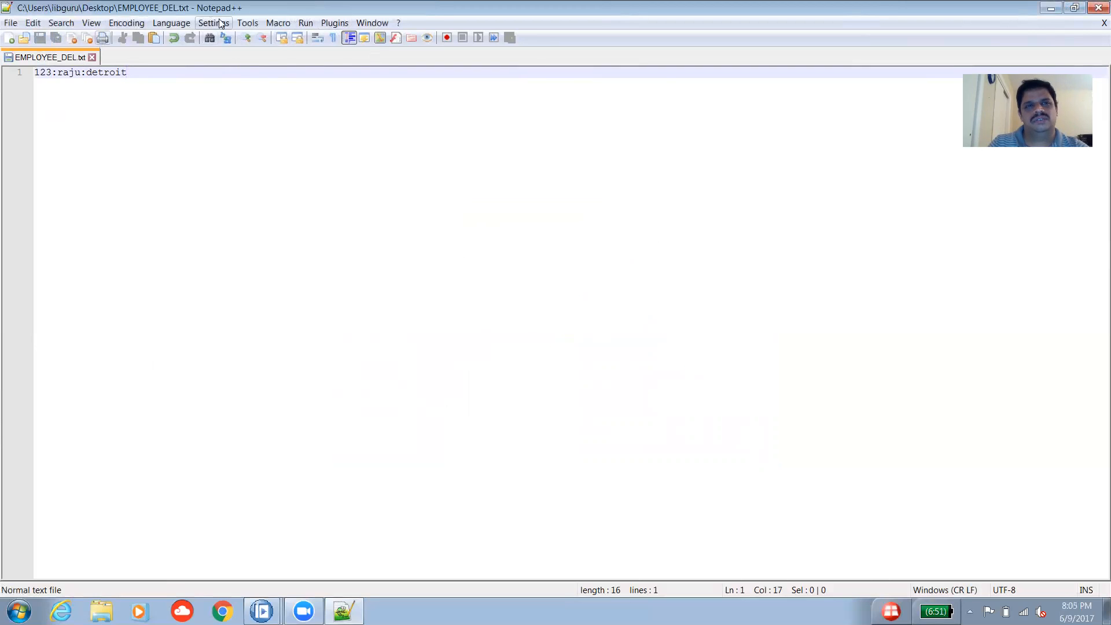
# Turn on the display of end-of-line symbols in the editor.
pyautogui.click(91, 26)
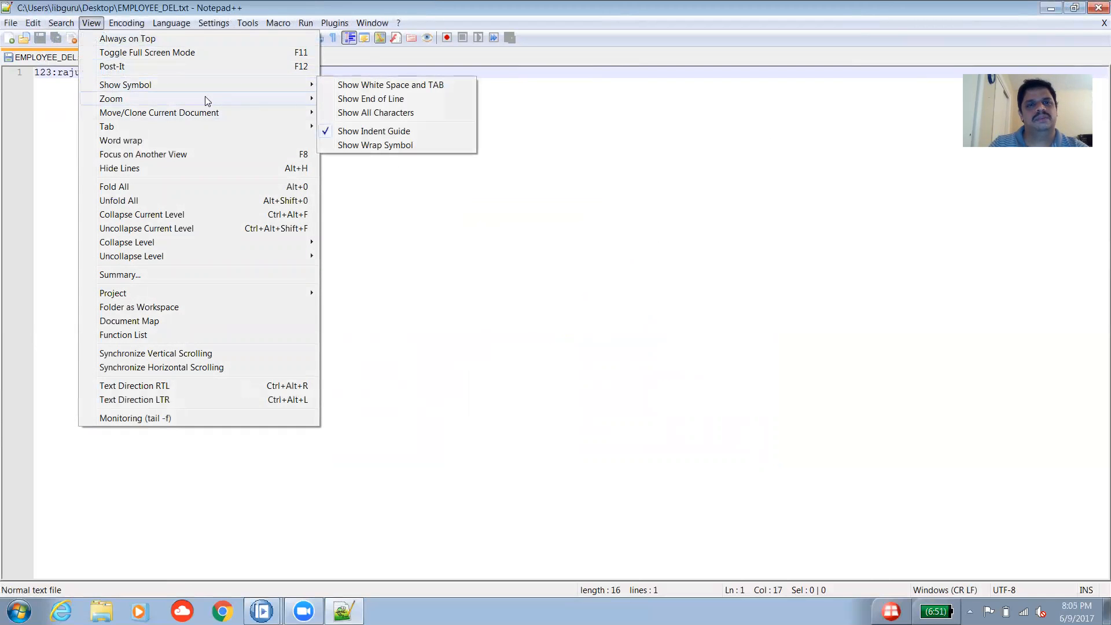
pyautogui.moveTo(307, 86)
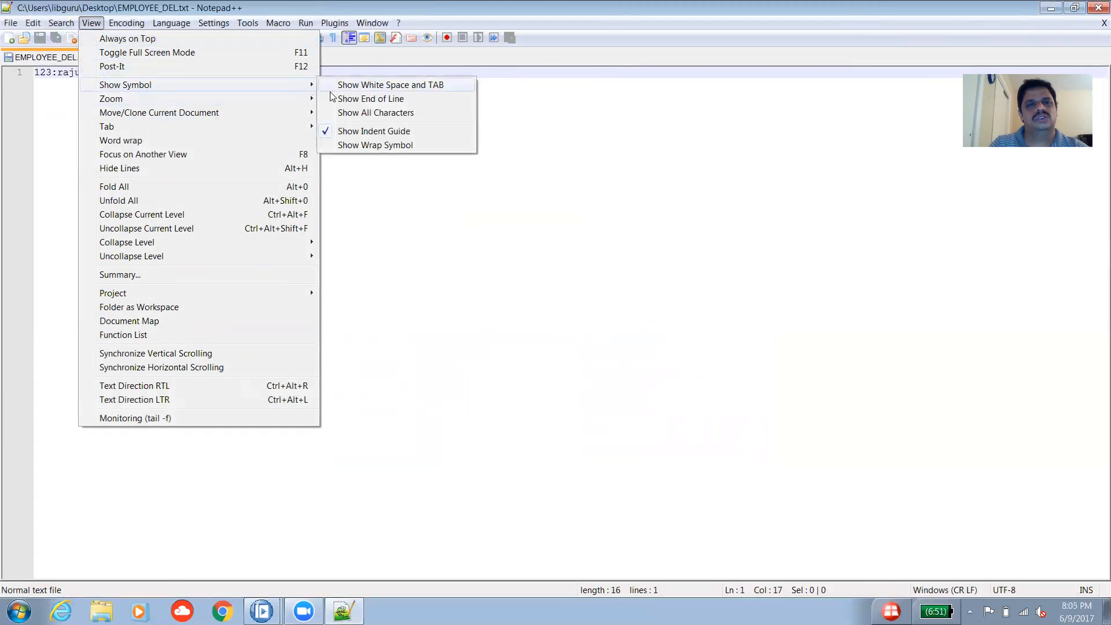
pyautogui.click(376, 99)
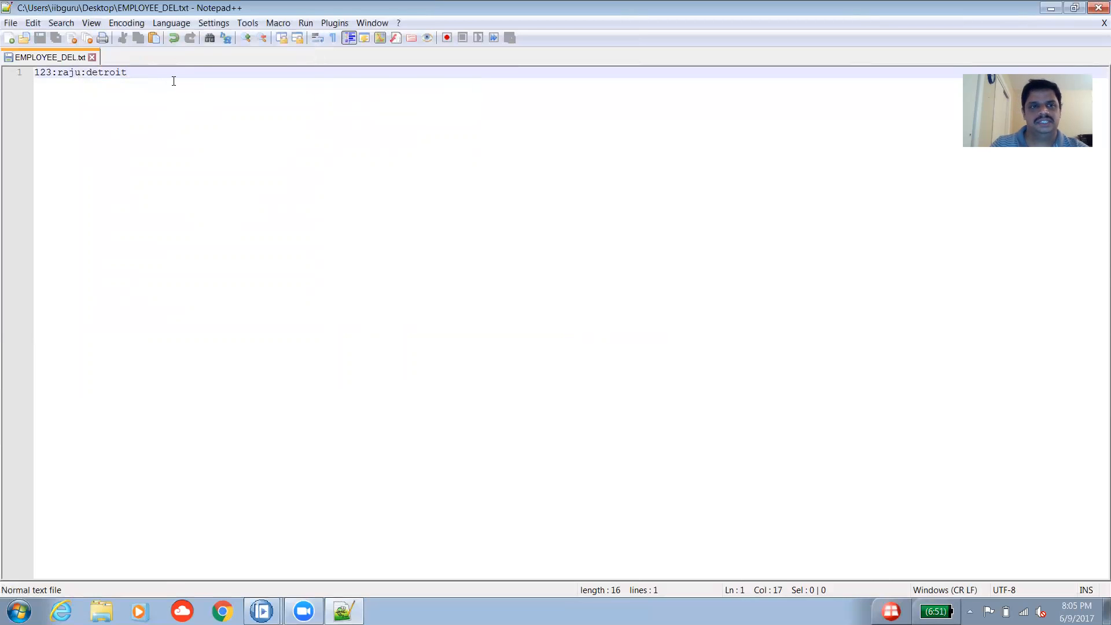
# Break the line after the record and write "carriage return line feed" on the second line.
pyautogui.press('Return')
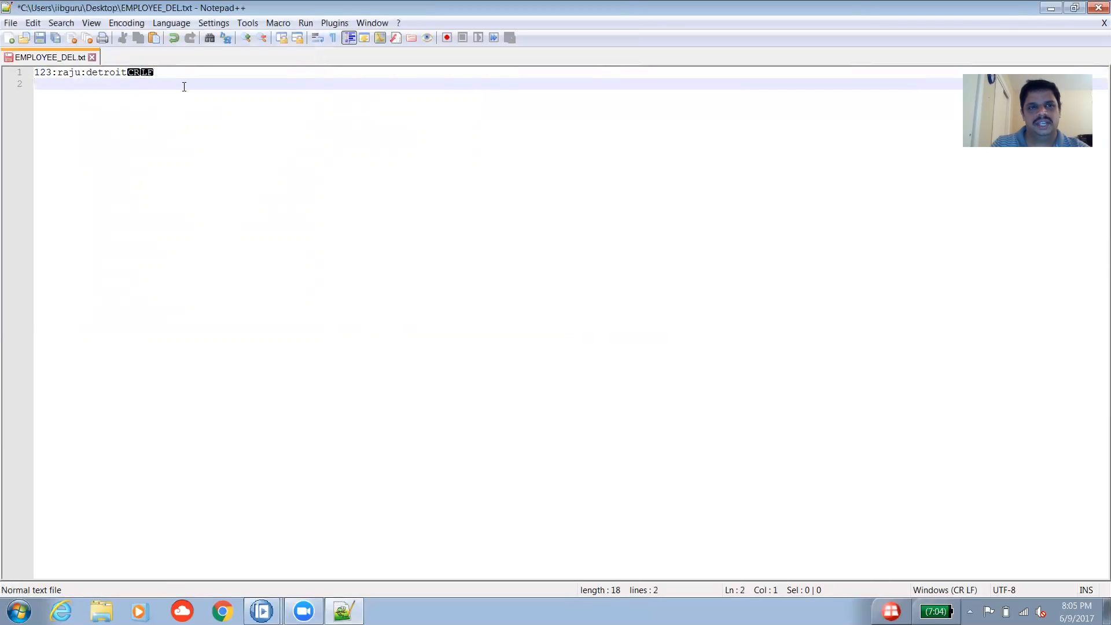
pyautogui.write('carr')
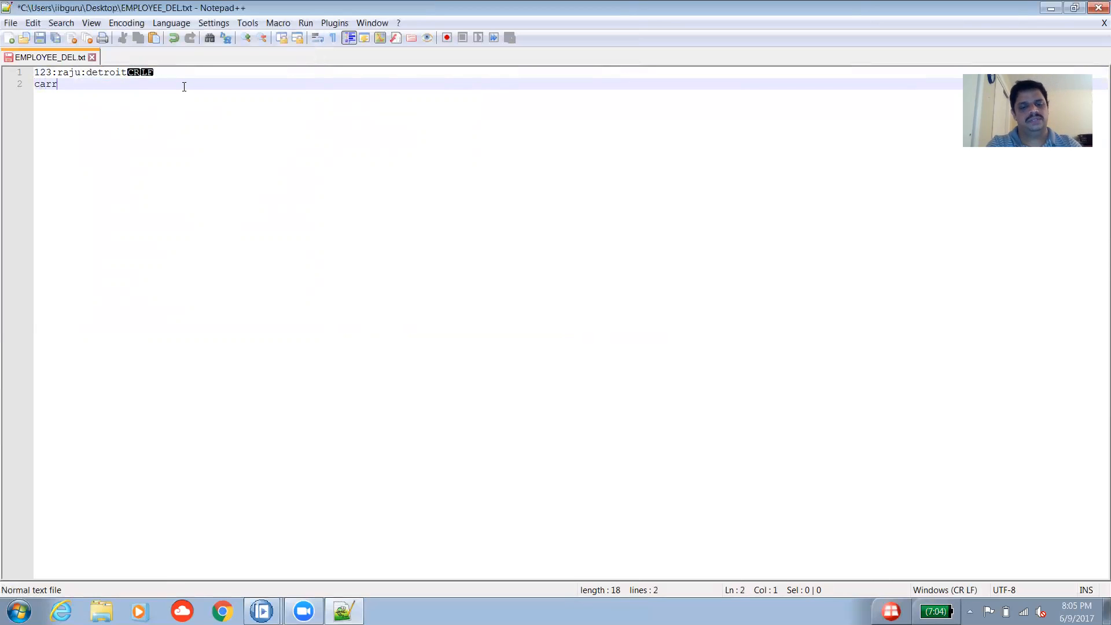
pyautogui.write('iage r')
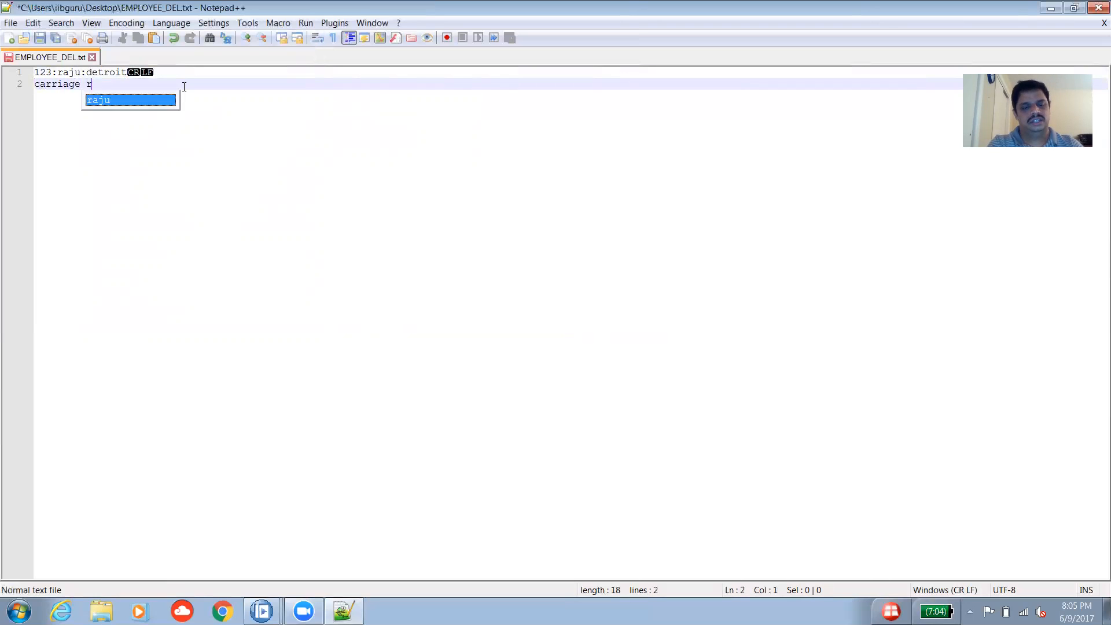
pyautogui.write('eturn line feed')
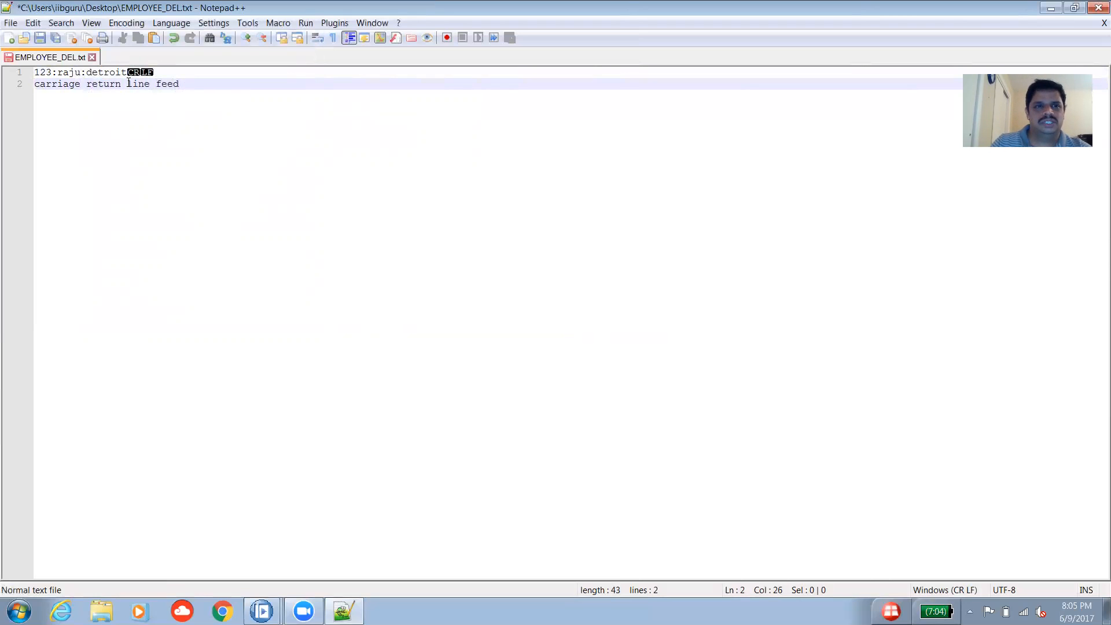
# Delete the "carriage return line feed" text and the line break so only the first record is left.
pyautogui.press('BackSpace')
pyautogui.press('BackSpace')
pyautogui.press('BackSpace')
pyautogui.press('BackSpace')
pyautogui.press('BackSpace')
pyautogui.press('BackSpace')
pyautogui.press('BackSpace')
pyautogui.press('BackSpace')
pyautogui.press('BackSpace')
pyautogui.press('BackSpace')
pyautogui.press('BackSpace')
pyautogui.press('BackSpace')
pyautogui.press('BackSpace')
pyautogui.press('BackSpace')
pyautogui.press('BackSpace')
pyautogui.press('BackSpace')
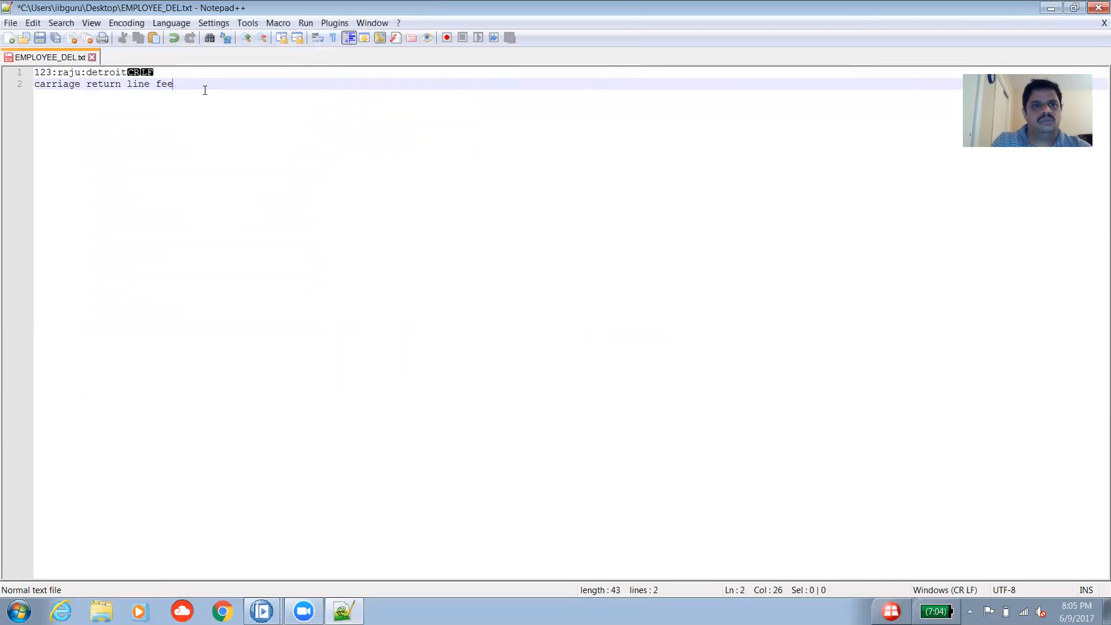
pyautogui.press('BackSpace')
pyautogui.press('BackSpace')
pyautogui.press('BackSpace')
pyautogui.press('BackSpace')
pyautogui.press('BackSpace')
pyautogui.press('BackSpace')
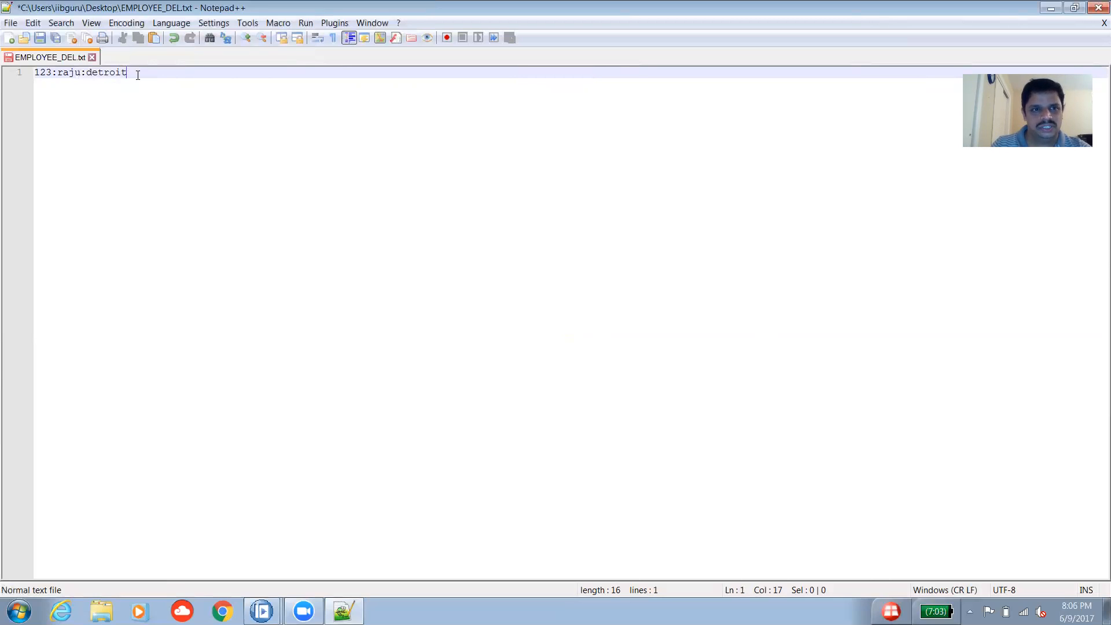
pyautogui.press('Return')
pyautogui.write('124:ravi:chic')
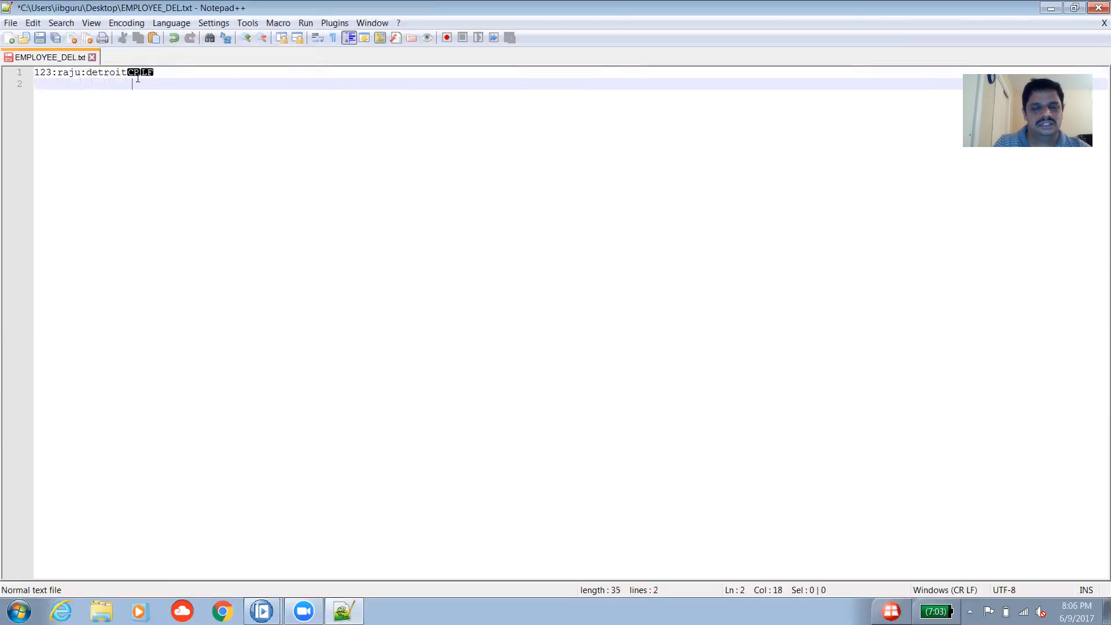
pyautogui.press('BackSpace')
pyautogui.press('BackSpace')
pyautogui.press('BackSpace')
pyautogui.press('BackSpace')
pyautogui.press('BackSpace')
pyautogui.press('BackSpace')
pyautogui.press('BackSpace')
pyautogui.press('BackSpace')
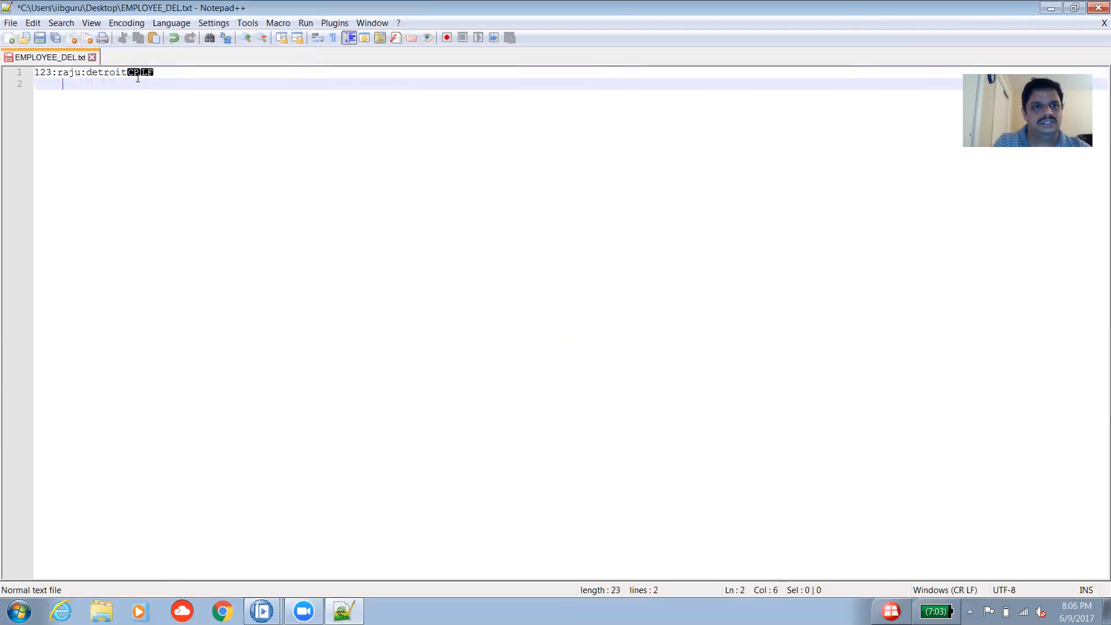
pyautogui.press('BackSpace')
pyautogui.press('BackSpace')
pyautogui.press('BackSpace')
pyautogui.press('BackSpace')
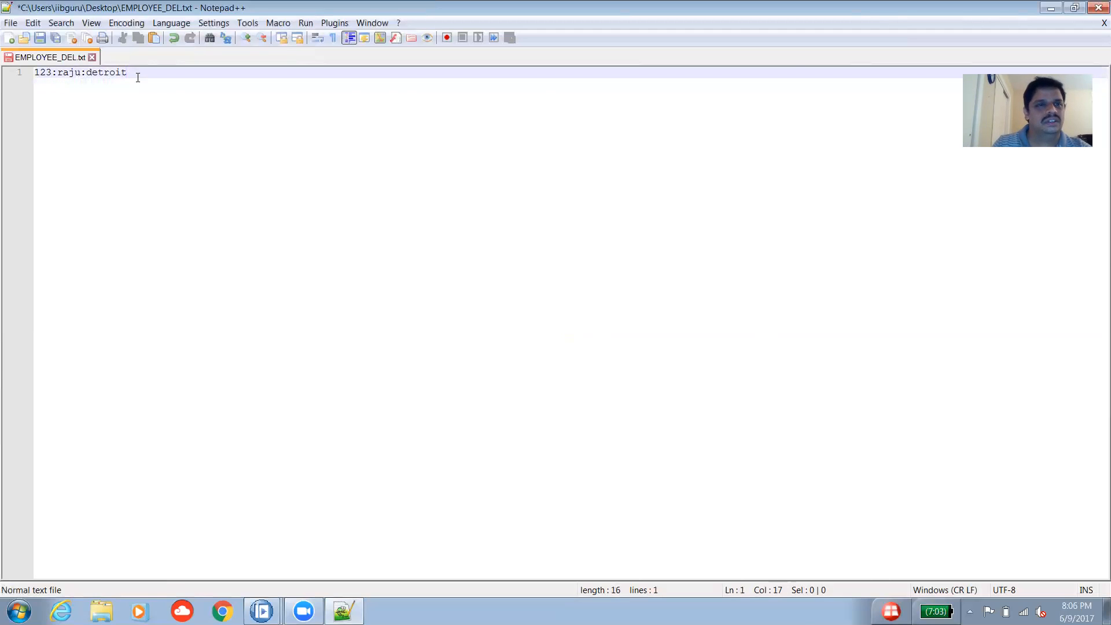
# Turn off the display of end-of-line symbols in the editor.
pyautogui.click(91, 23)
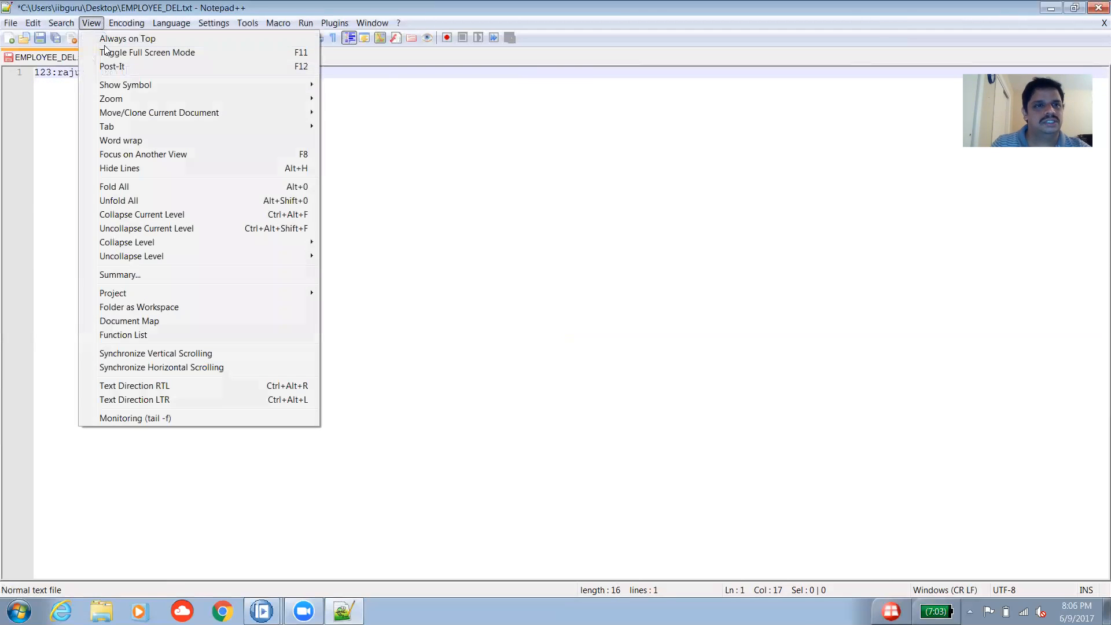
pyautogui.moveTo(289, 83)
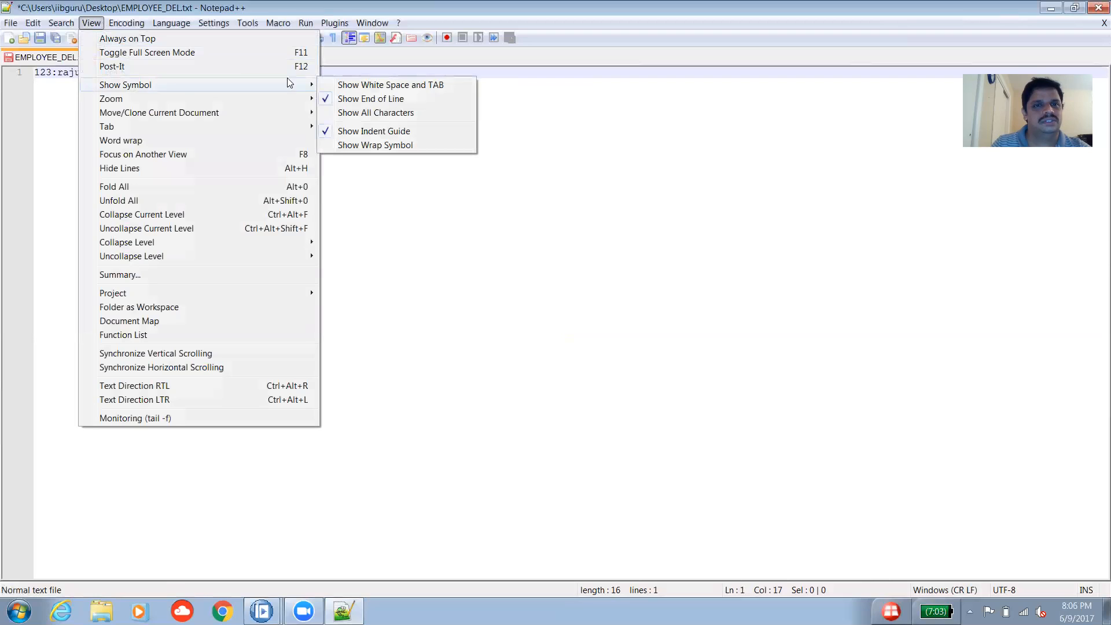
pyautogui.click(375, 112)
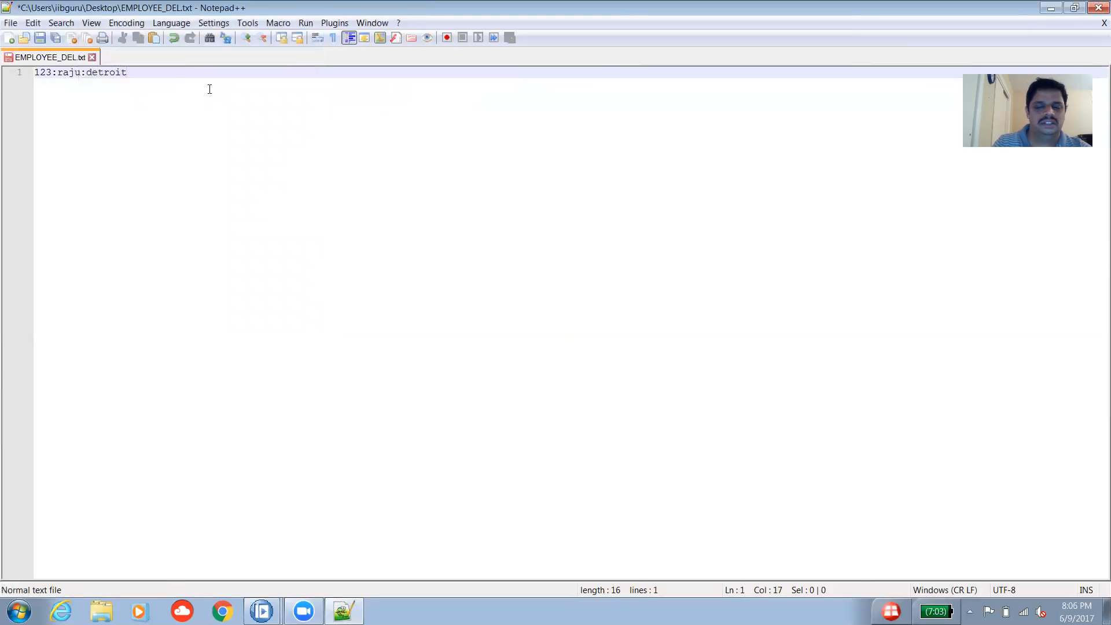
# Add a second line containing only blank spaces below the record and save the file.
pyautogui.press('Return')
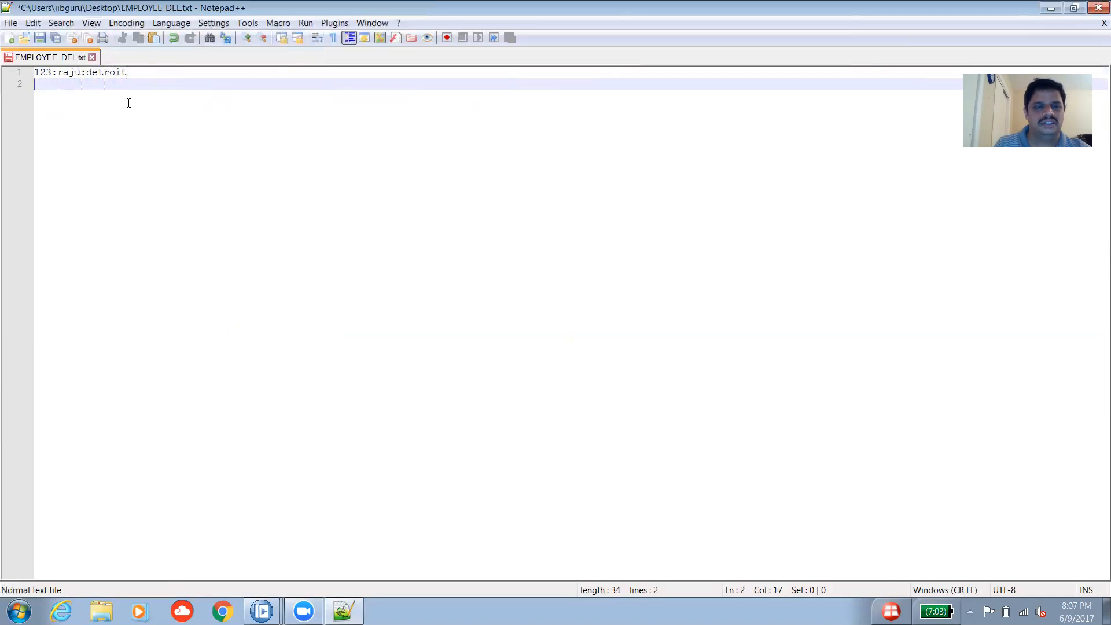
pyautogui.press('Home')
pyautogui.click(132, 75)
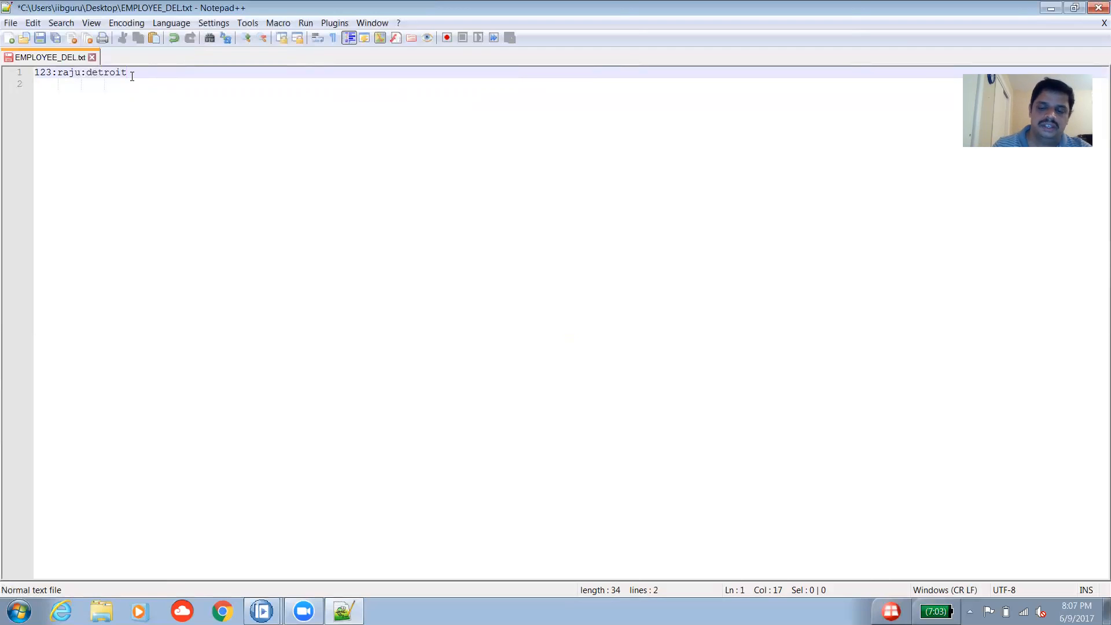
pyautogui.press('Down')
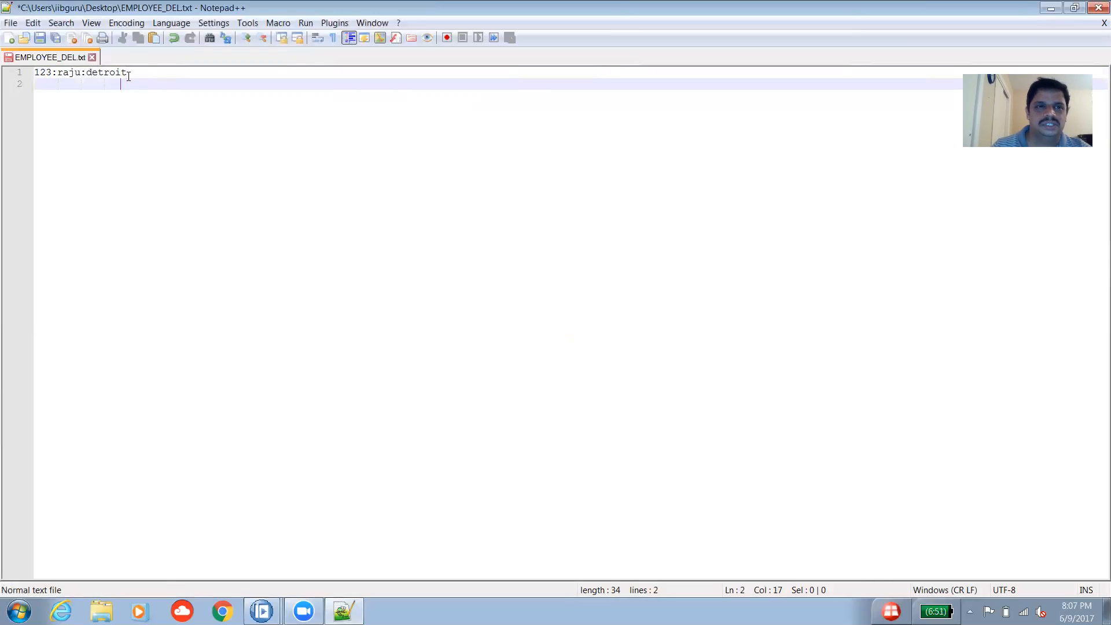
pyautogui.press('Home')
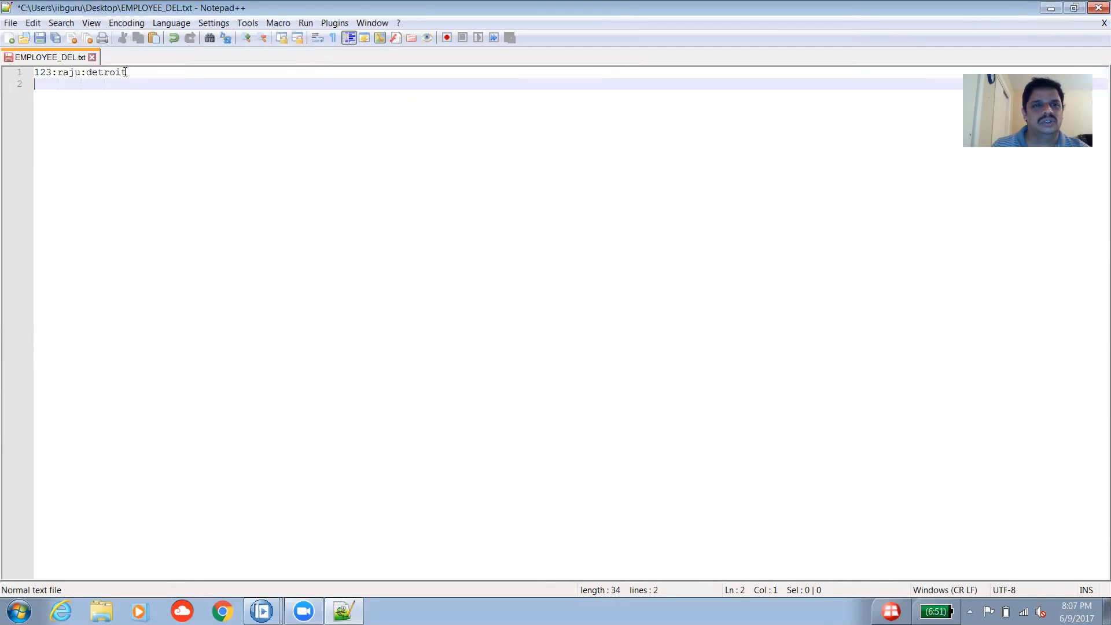
pyautogui.click(125, 71)
pyautogui.hotkey('shift', 'Left')
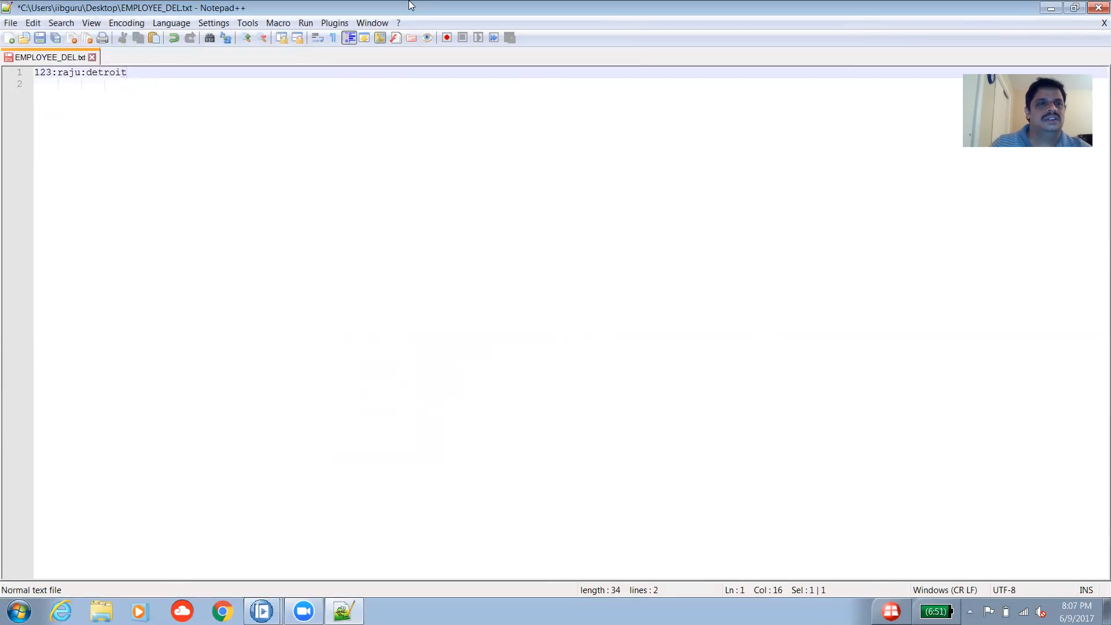
pyautogui.click(41, 38)
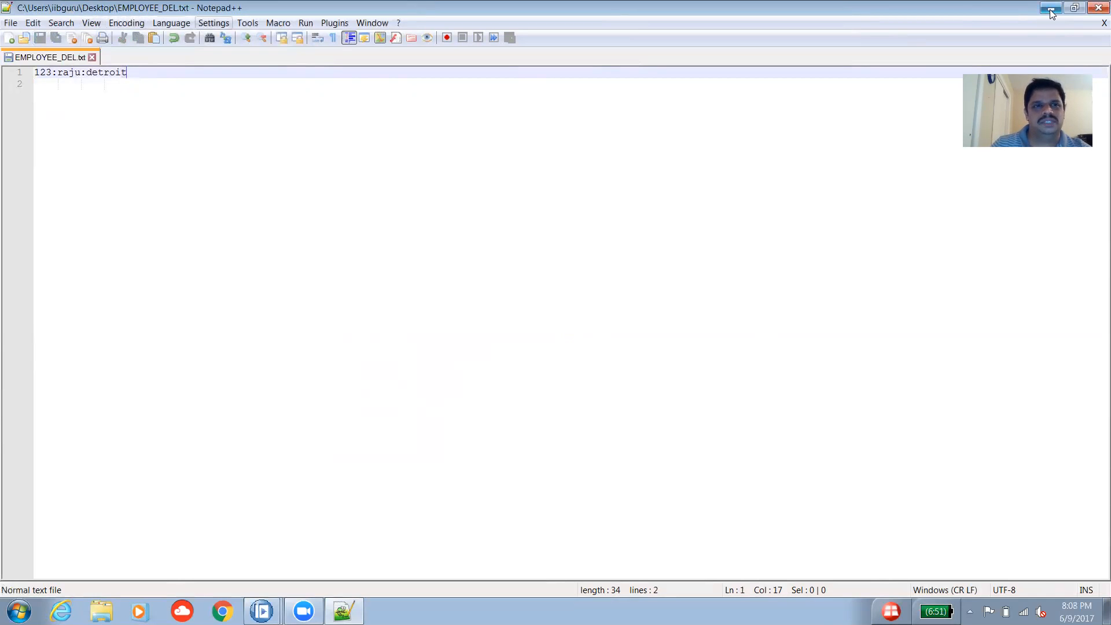
# Minimise the text editor and the Zoom window to switch to IBM Integration Toolkit.
pyautogui.click(1097, 6)
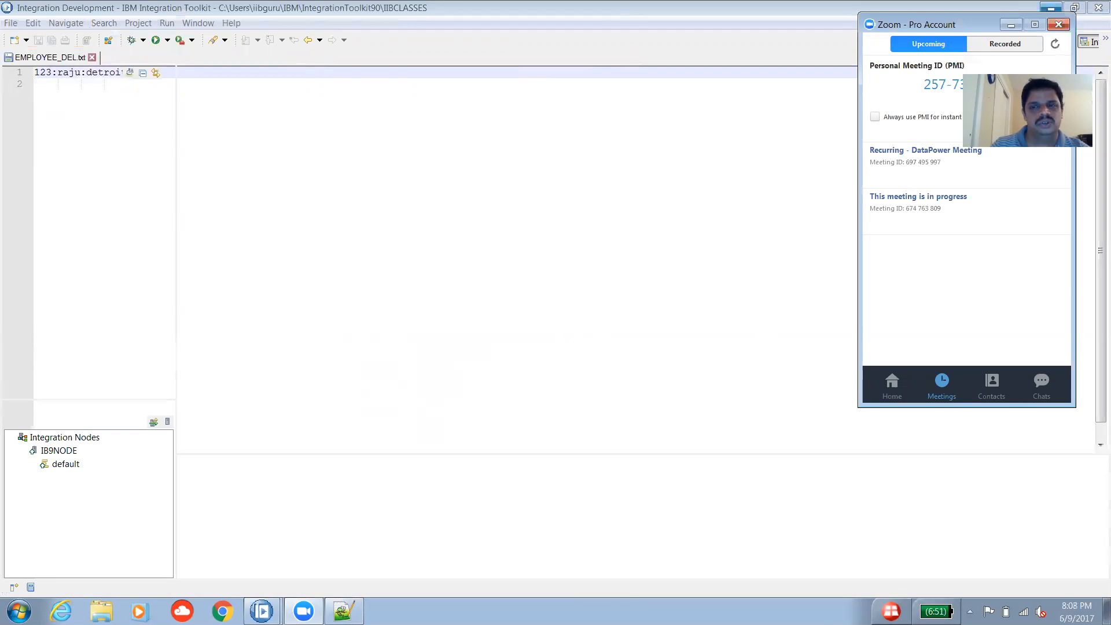
pyautogui.click(1012, 24)
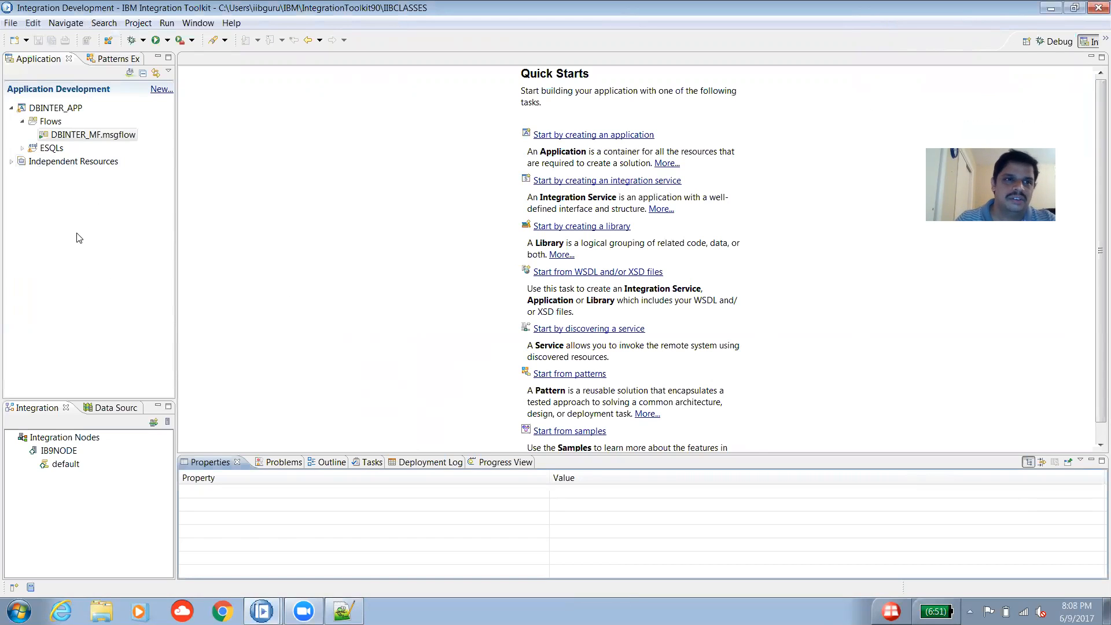
pyautogui.click(12, 25)
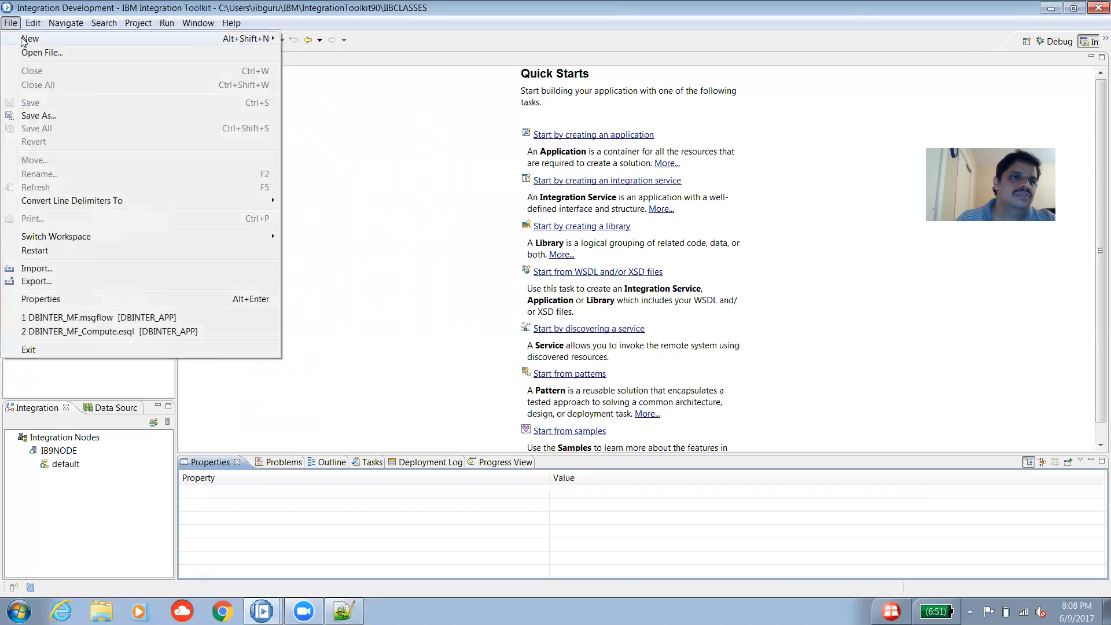
pyautogui.moveTo(26, 39)
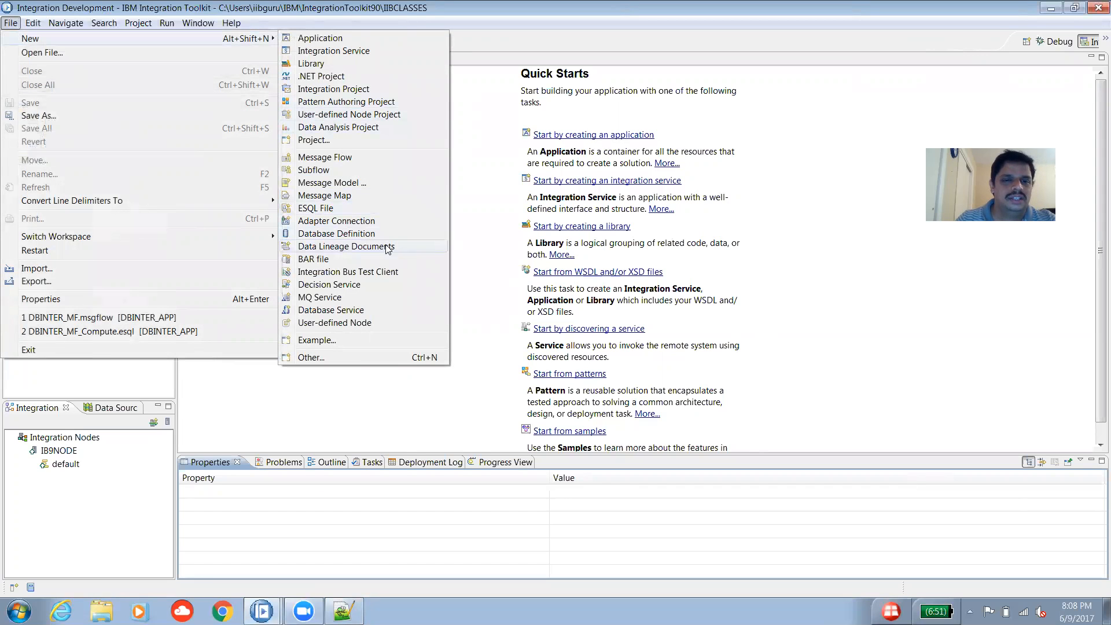
pyautogui.click(330, 357)
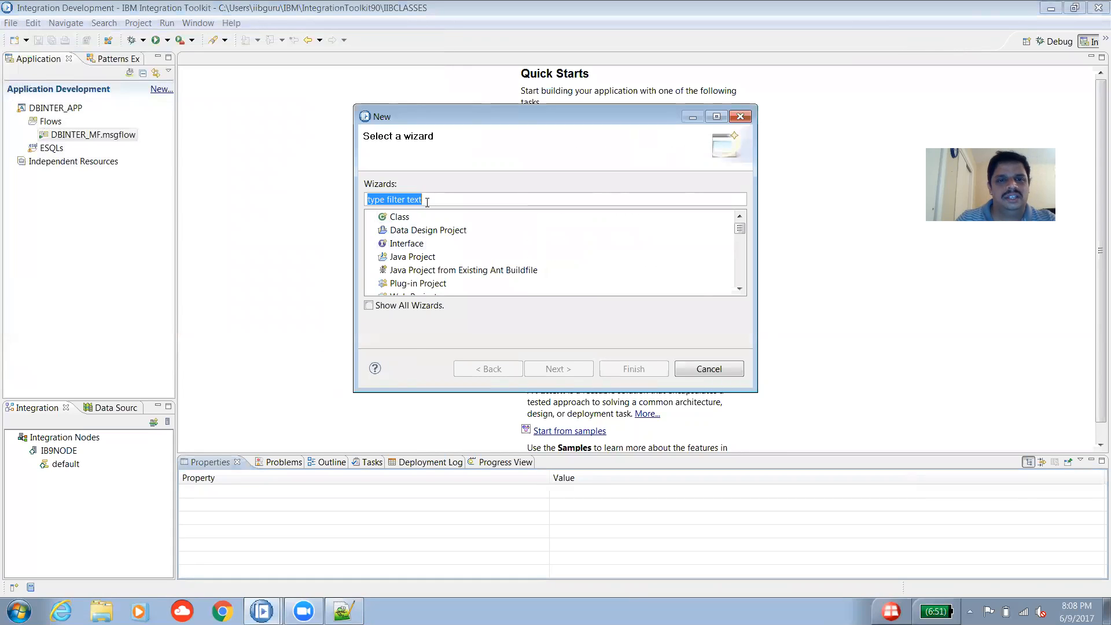
pyautogui.write('me')
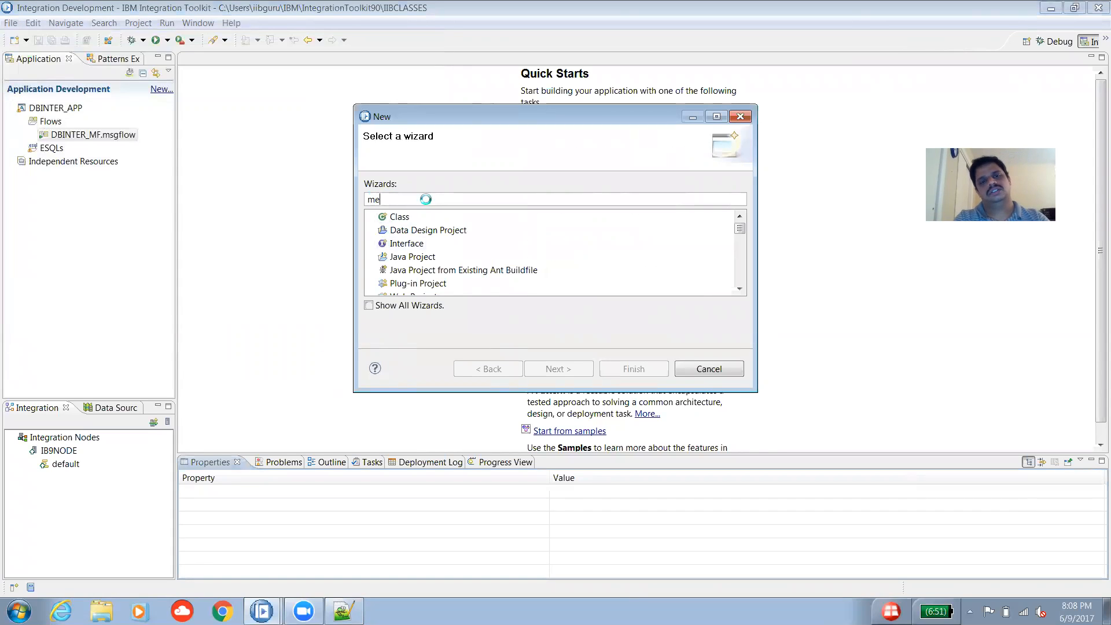
pyautogui.write('ssage set')
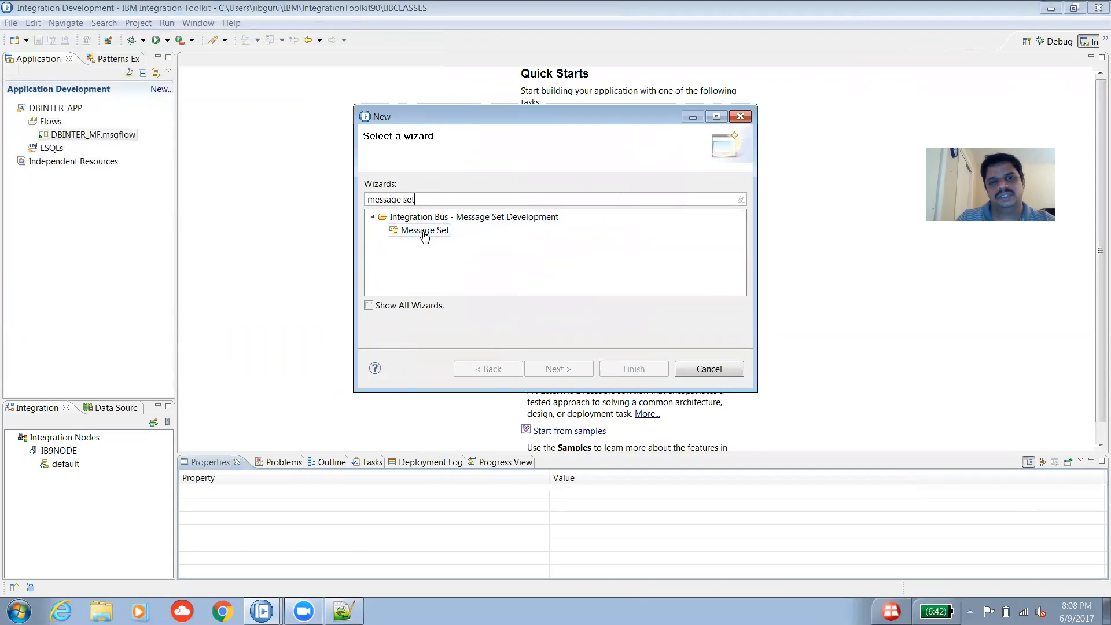
pyautogui.click(704, 372)
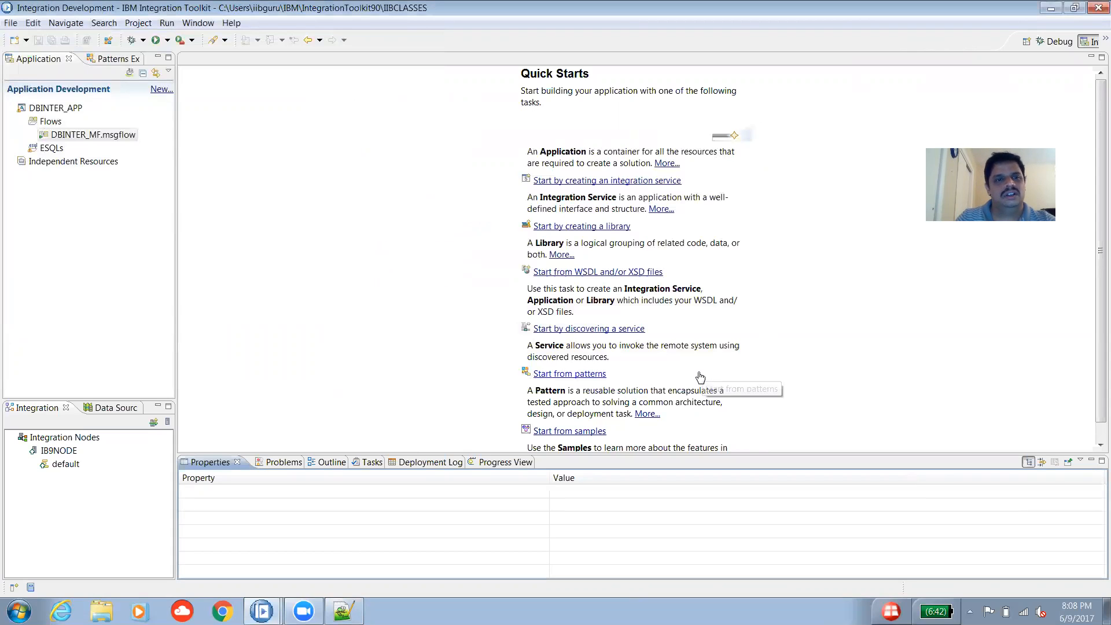
# Start the Message Set creation wizard, finding it among the new-resource wizards with the filter "message set".
pyautogui.rightClick(78, 196)
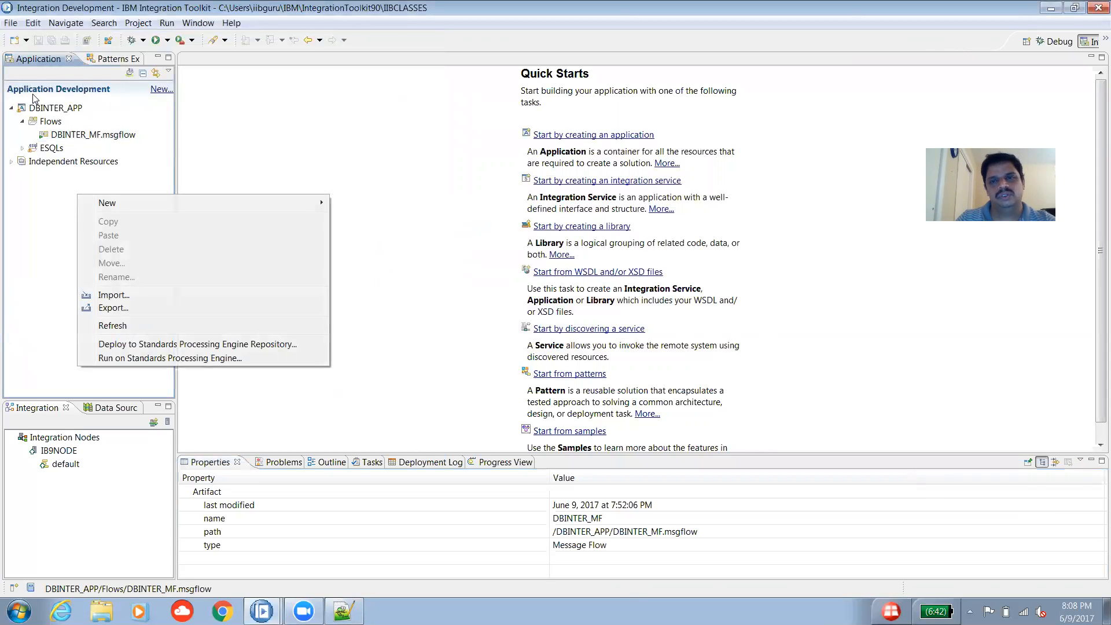
pyautogui.moveTo(154, 214)
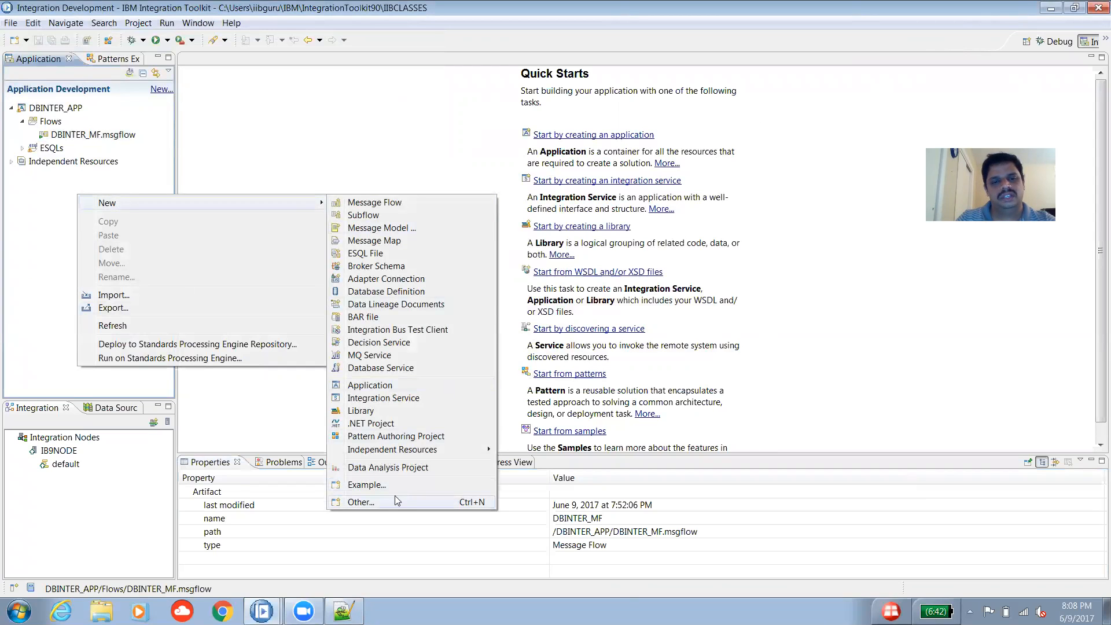
pyautogui.click(395, 500)
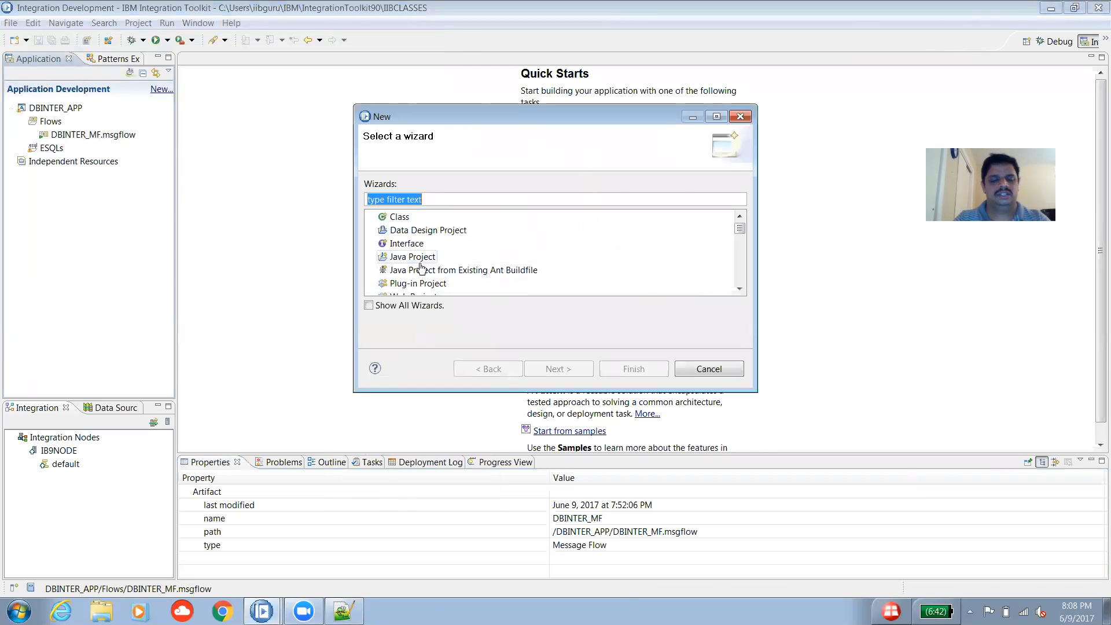
pyautogui.write('message')
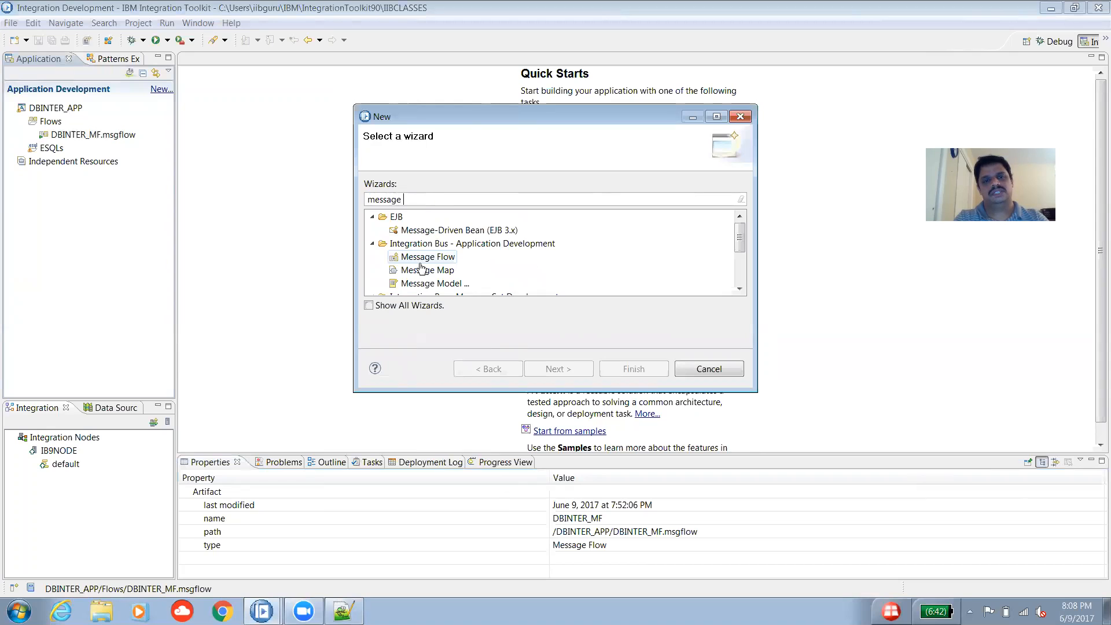
pyautogui.scroll(-1, 421, 267)
pyautogui.write('set')
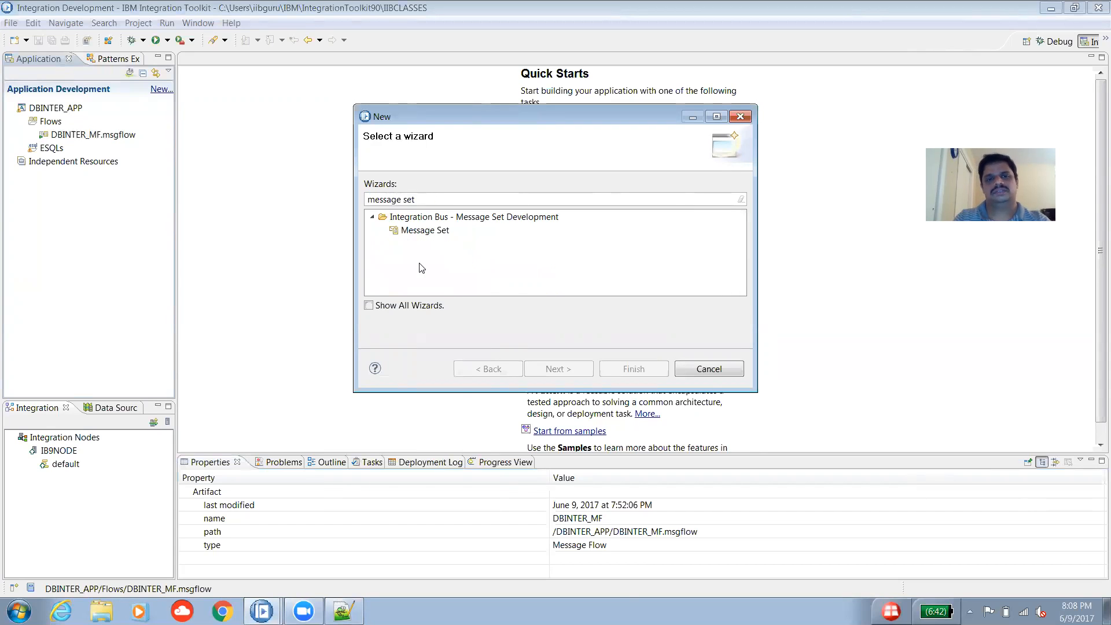
pyautogui.click(411, 231)
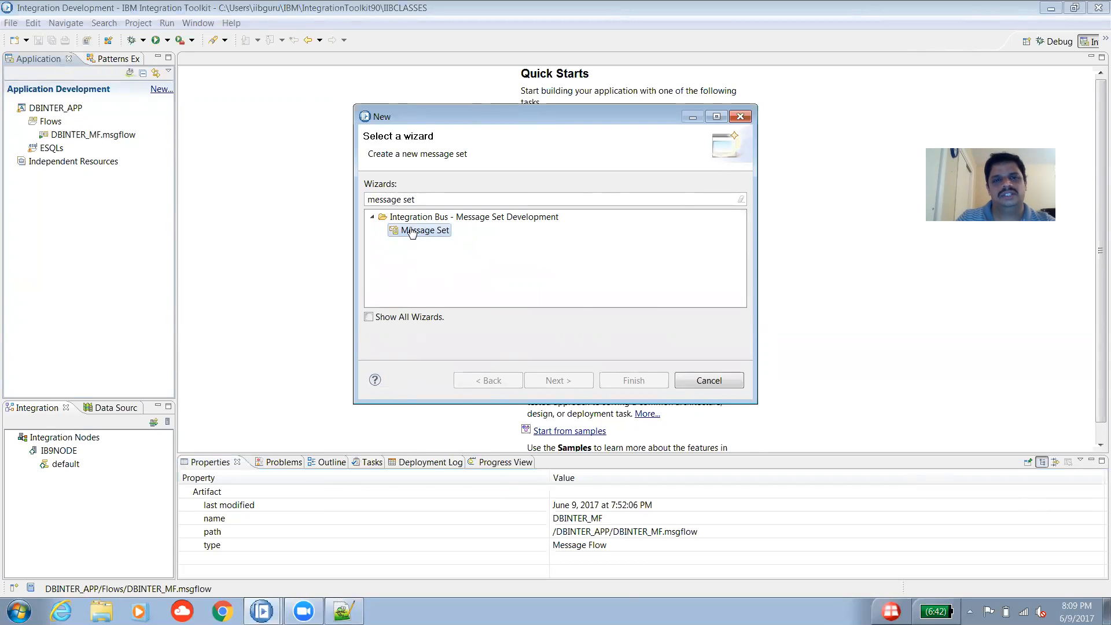
pyautogui.click(556, 387)
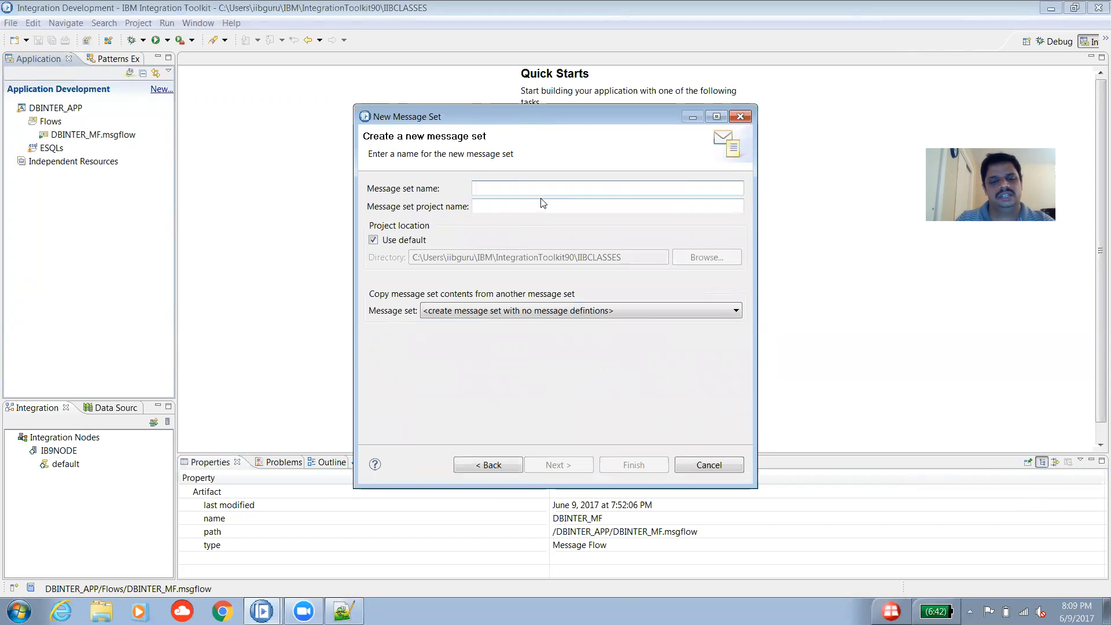
# Name the message set Delimited_ms and its project Delimited_msp, and continue to the message data types.
pyautogui.write('em')
pyautogui.press('BackSpace')
pyautogui.press('BackSpace')
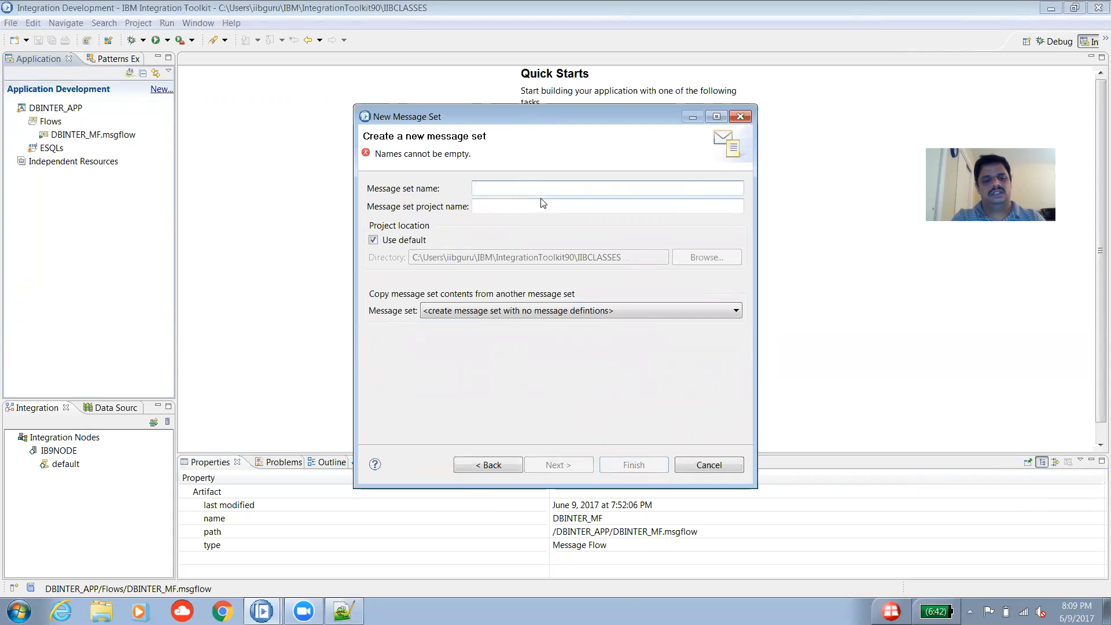
pyautogui.write('D')
pyautogui.write('eli')
pyautogui.press('BackSpace')
pyautogui.write('imited_ms')
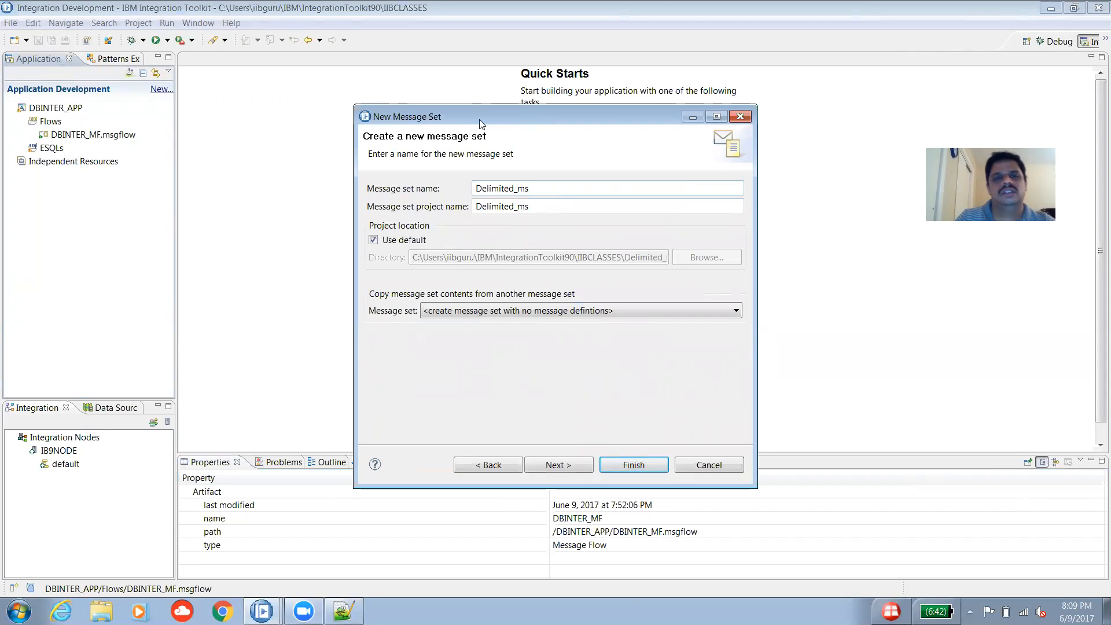
pyautogui.write('p')
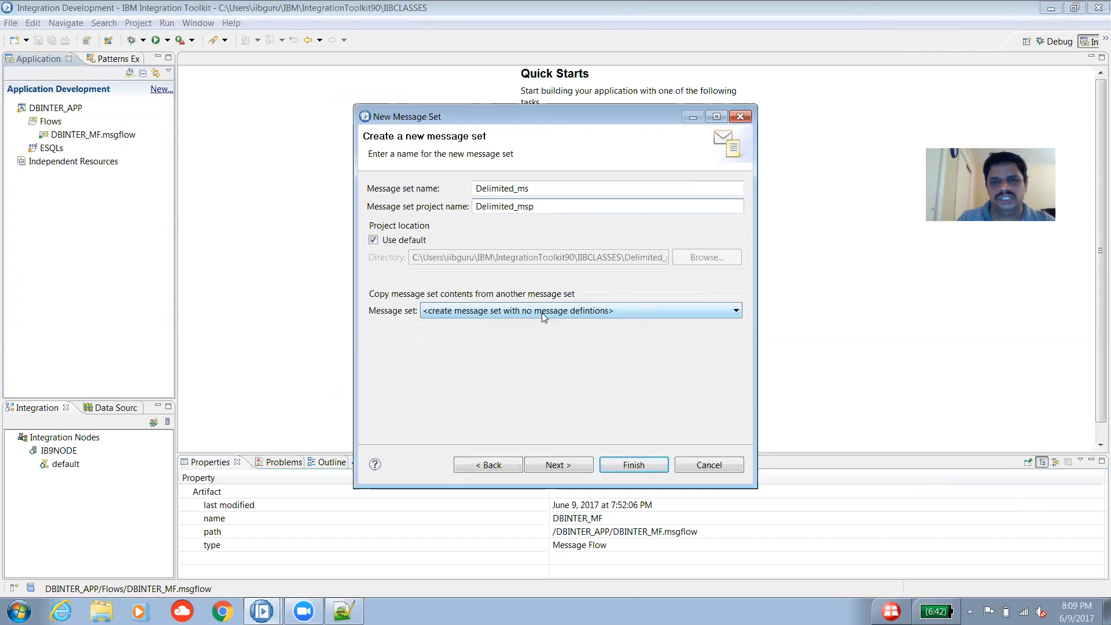
pyautogui.click(569, 468)
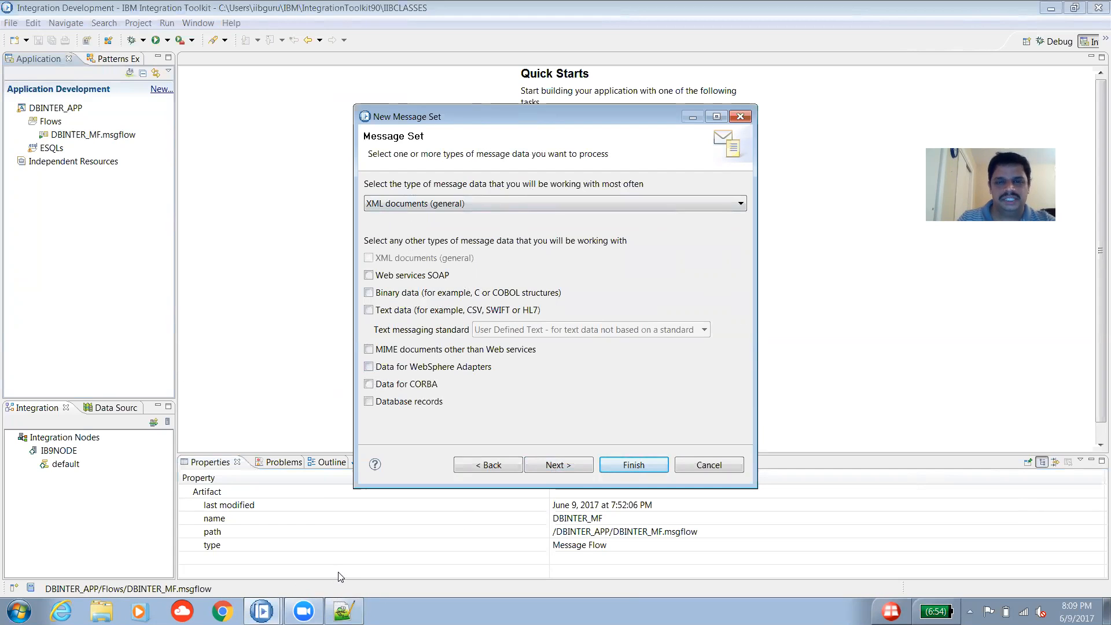
# Check the data in EMPLOYEE_DEL.txt and choose Text data (for example, CSV, SWIFT or HL7) as the main message data type.
pyautogui.moveTo(343, 611)
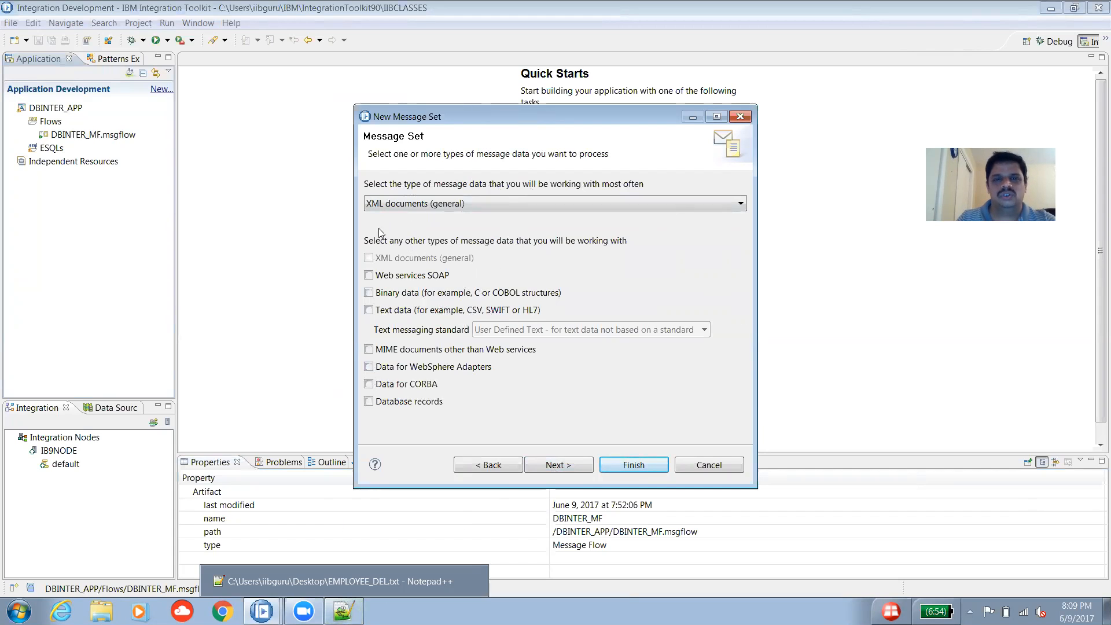
pyautogui.hotkey('alt', 'Tab')
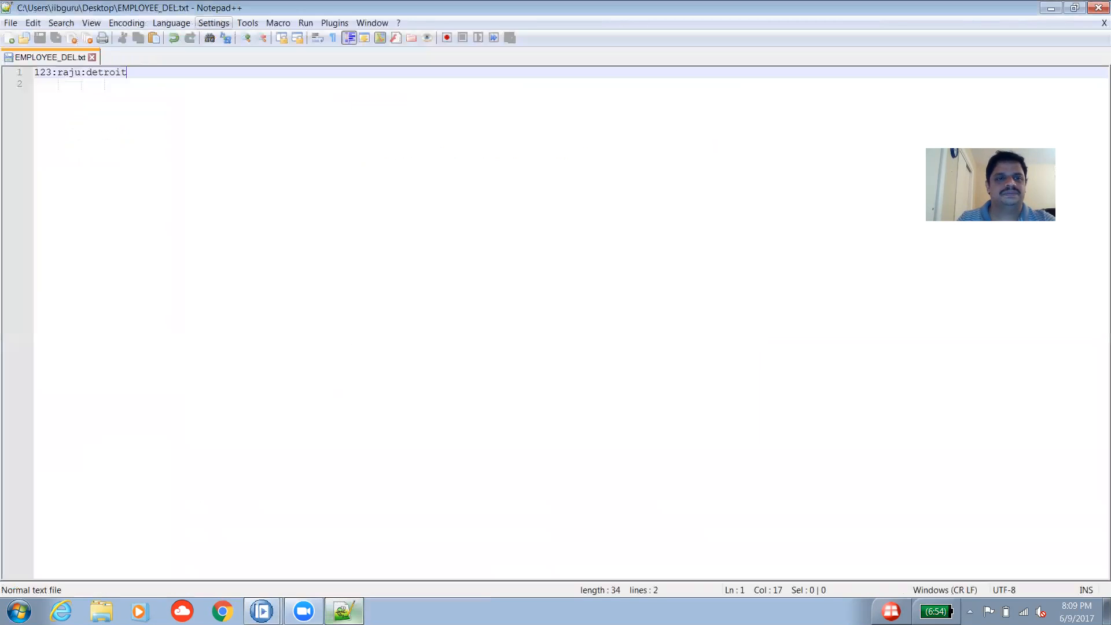
pyautogui.hotkey('alt', 'Tab')
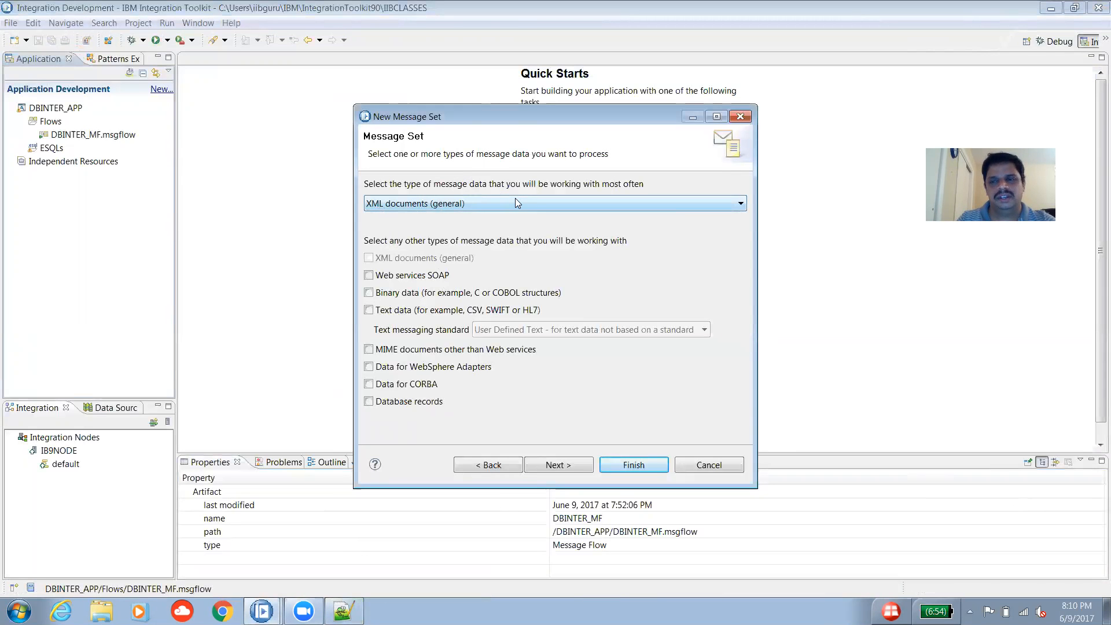
pyautogui.click(729, 206)
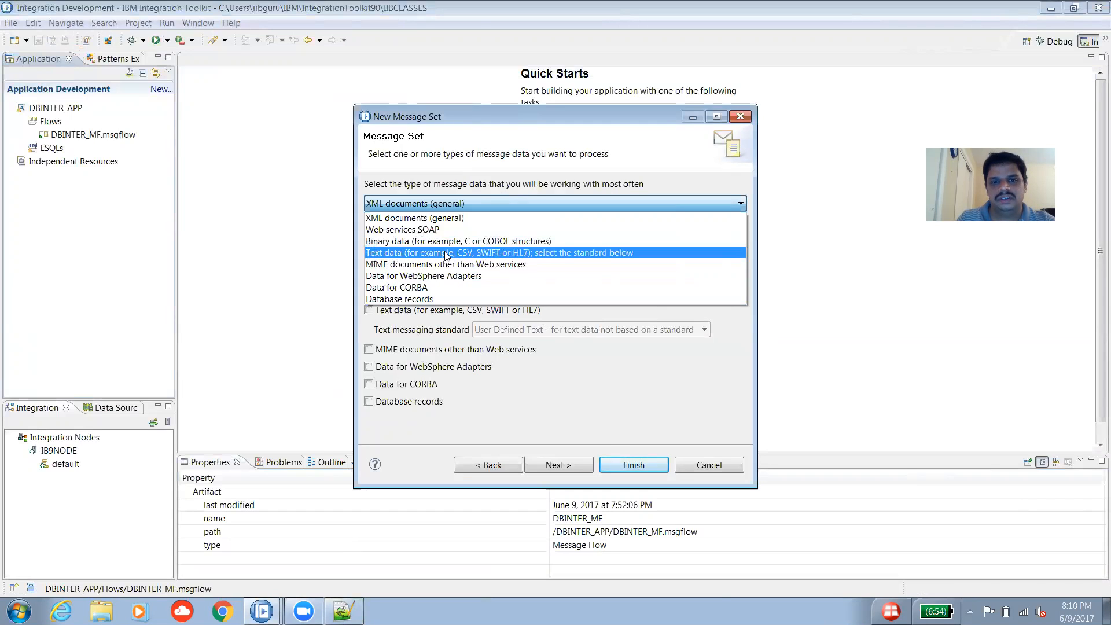
pyautogui.click(528, 253)
pyautogui.click(344, 611)
pyautogui.click(344, 611)
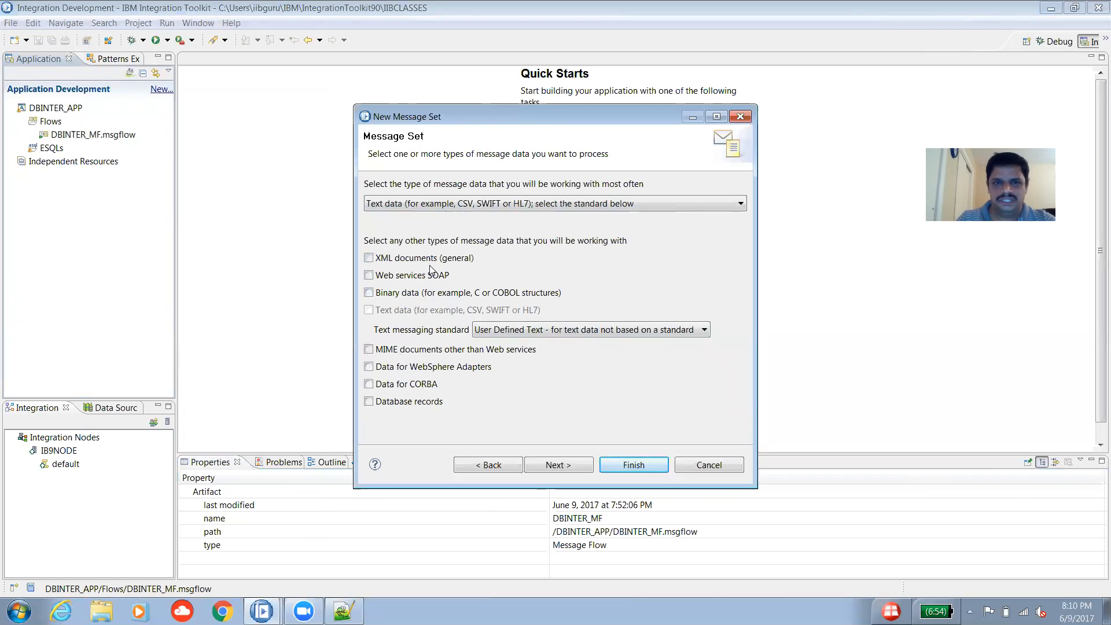
# Finish creating the message set with no additional data types selected, and dismiss the tip about message definitions.
pyautogui.click(368, 258)
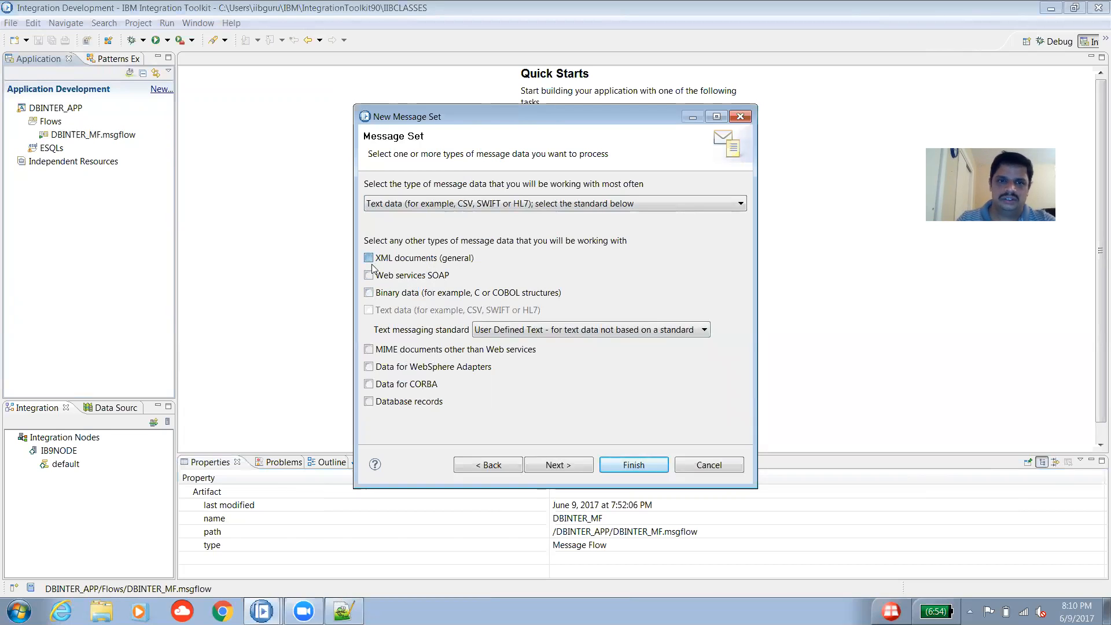
pyautogui.click(370, 258)
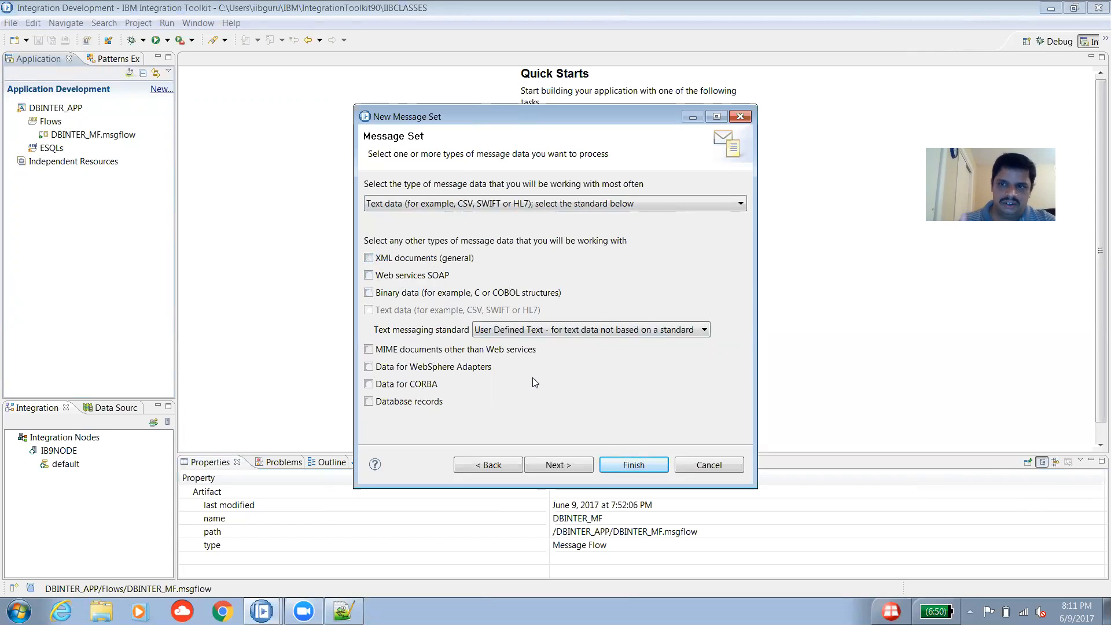
pyautogui.click(577, 469)
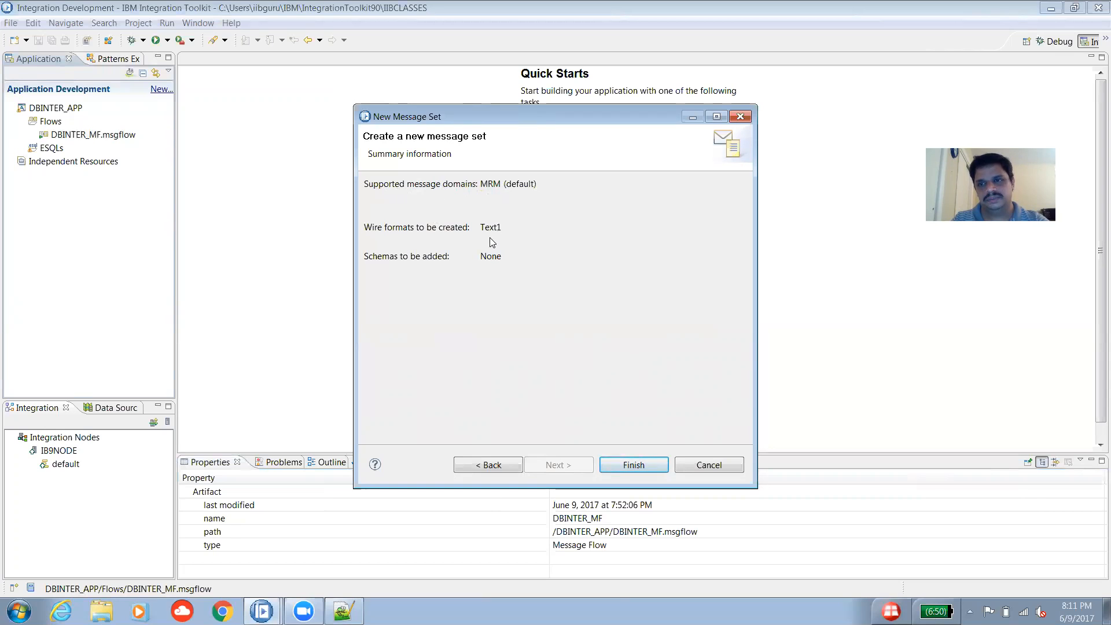
pyautogui.click(628, 466)
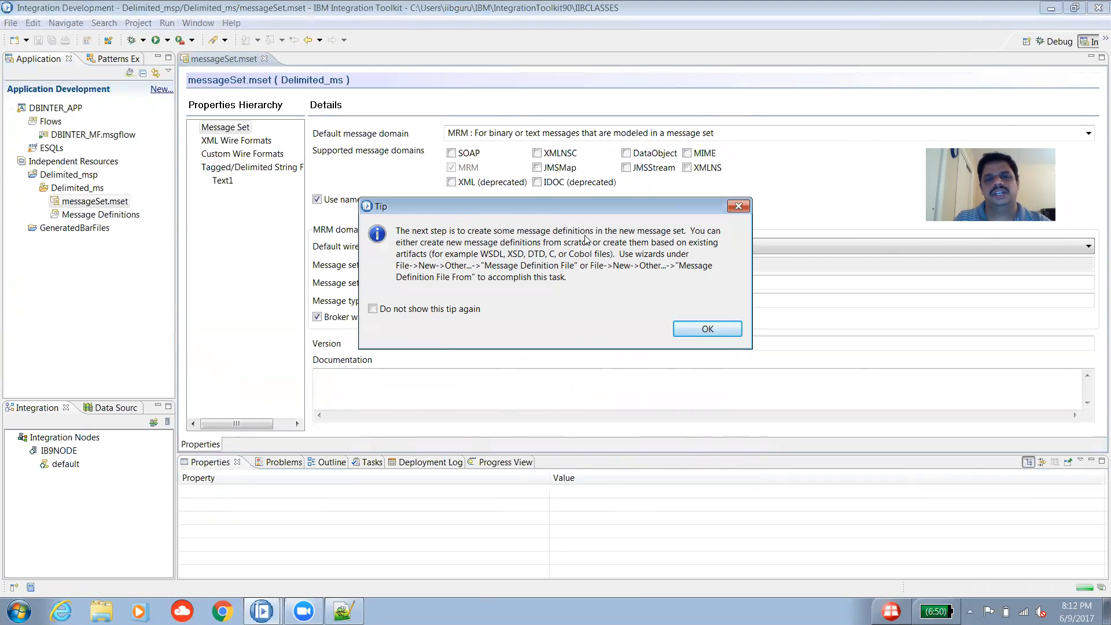
pyautogui.click(706, 330)
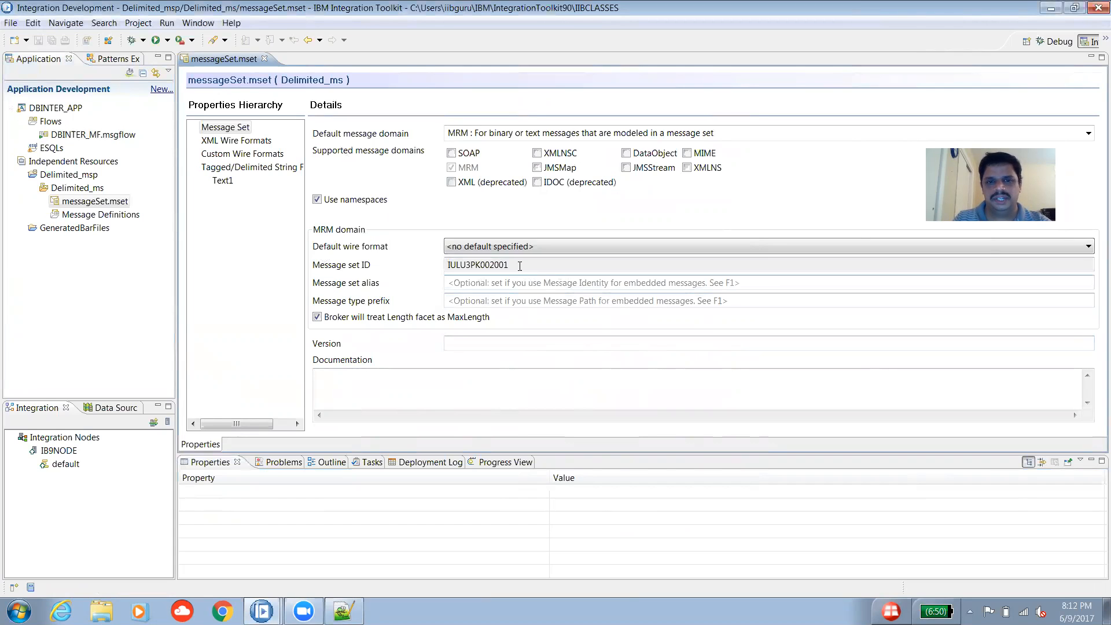
# Review the message set ID in the MRM domain settings and set the default wire format to Text1.
pyautogui.moveTo(519, 264); pyautogui.dragTo(442, 259)
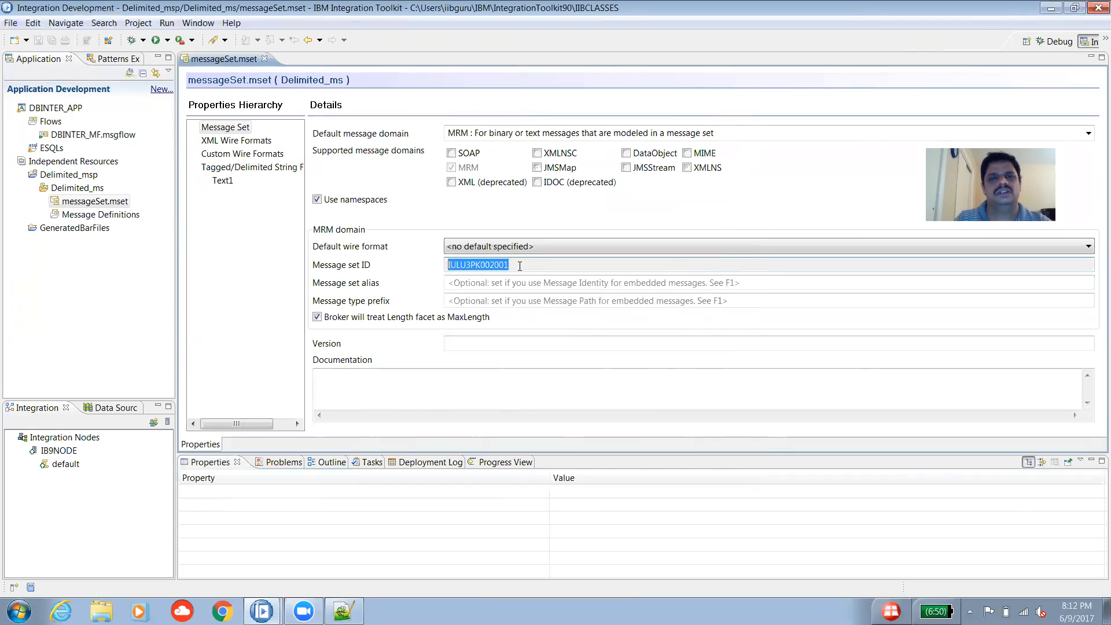
pyautogui.click(520, 266)
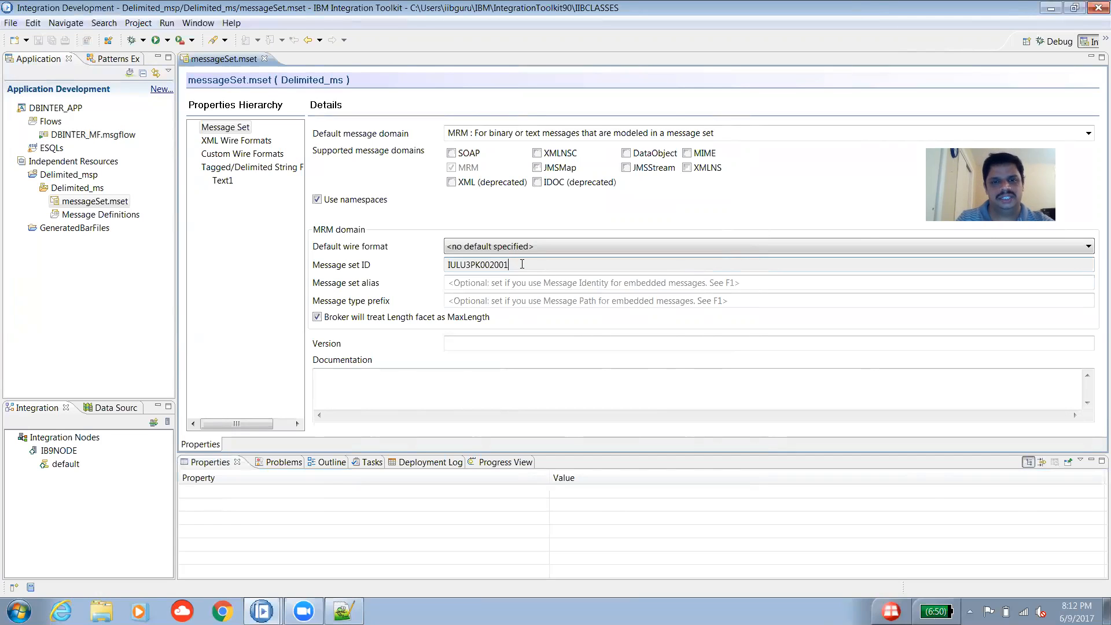
pyautogui.press('Left')
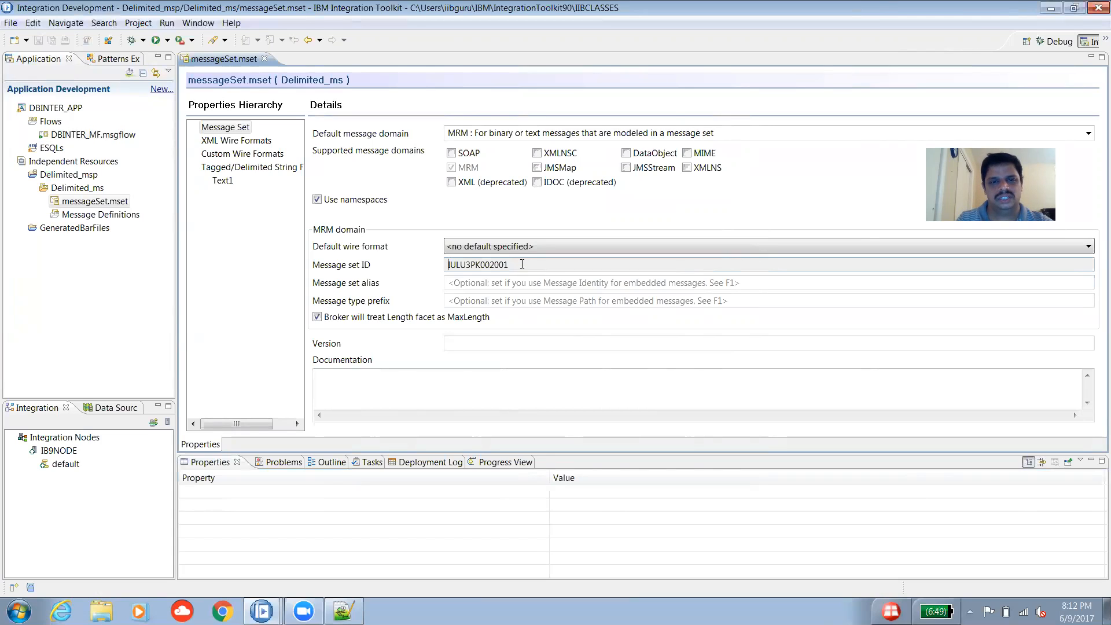
pyautogui.press('Home')
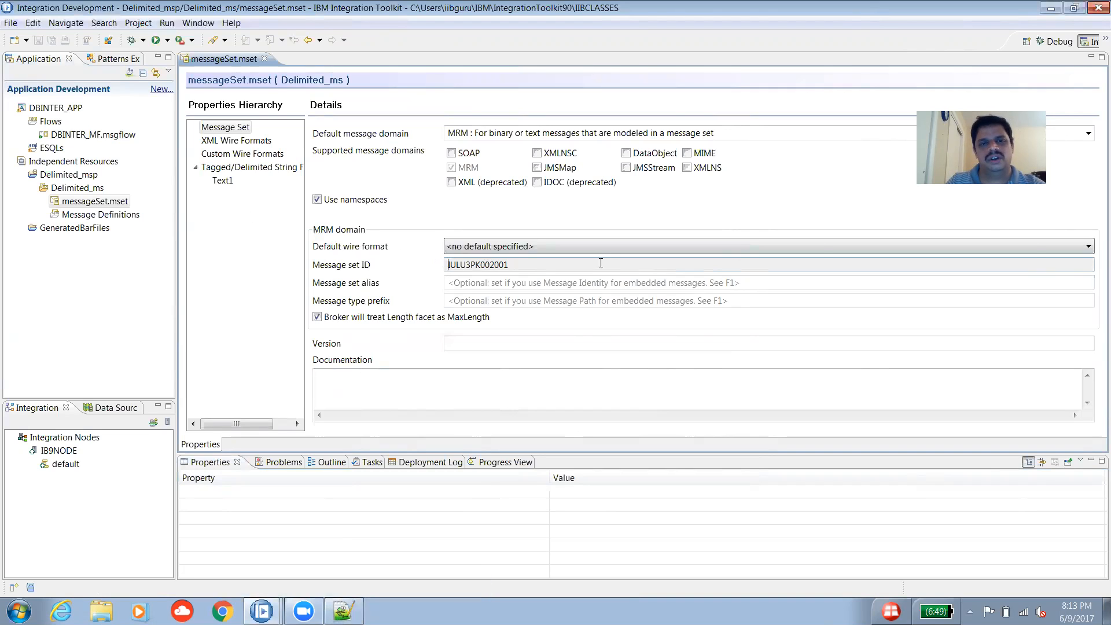
pyautogui.click(1036, 245)
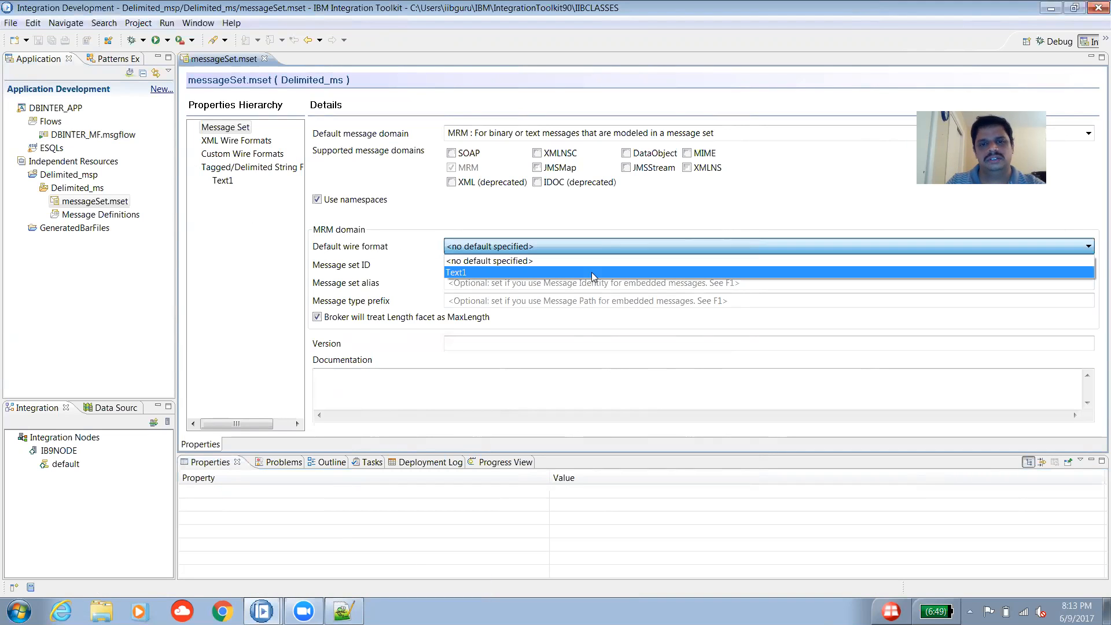
pyautogui.click(584, 273)
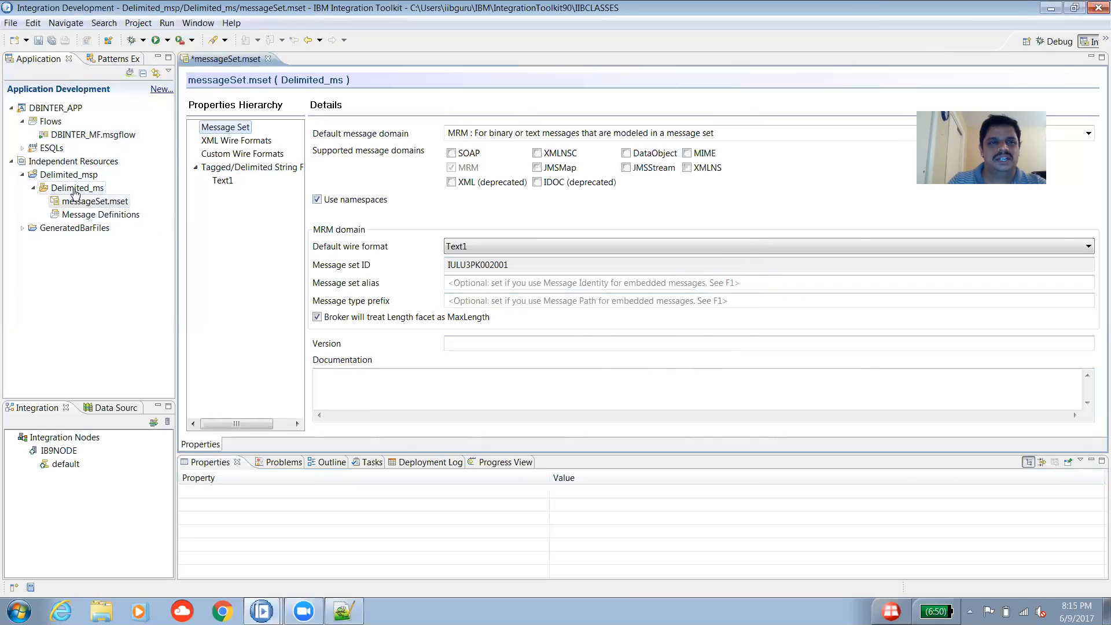
# Start the Message Definition File wizard for the Message Definitions of Delimited_ms, filtering the new-resource wizards by "message defini".
pyautogui.click(87, 201)
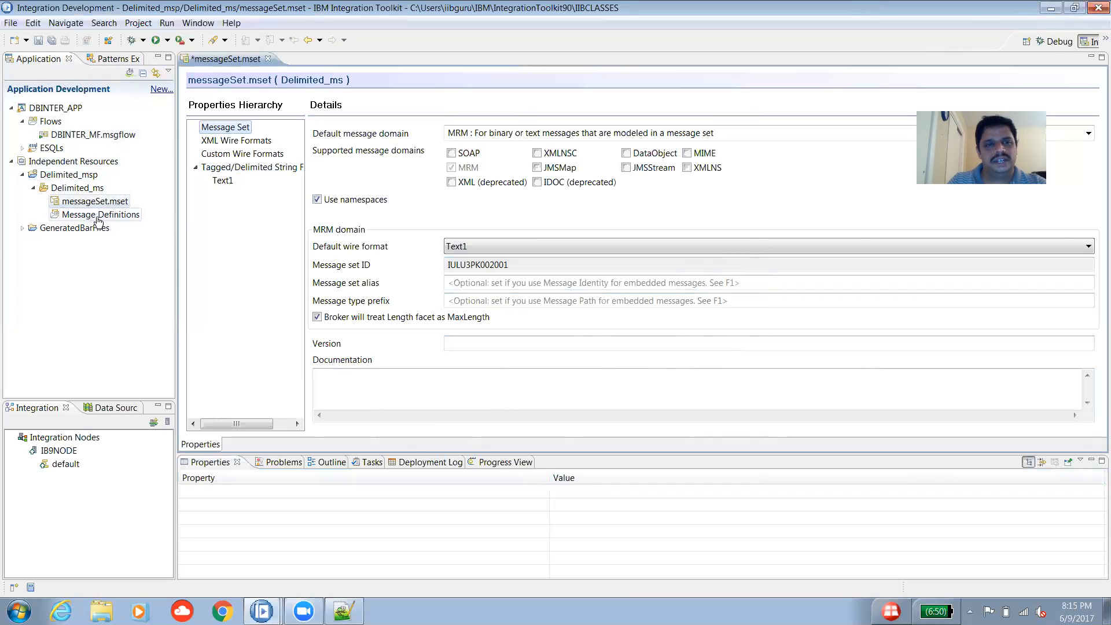
pyautogui.click(97, 219)
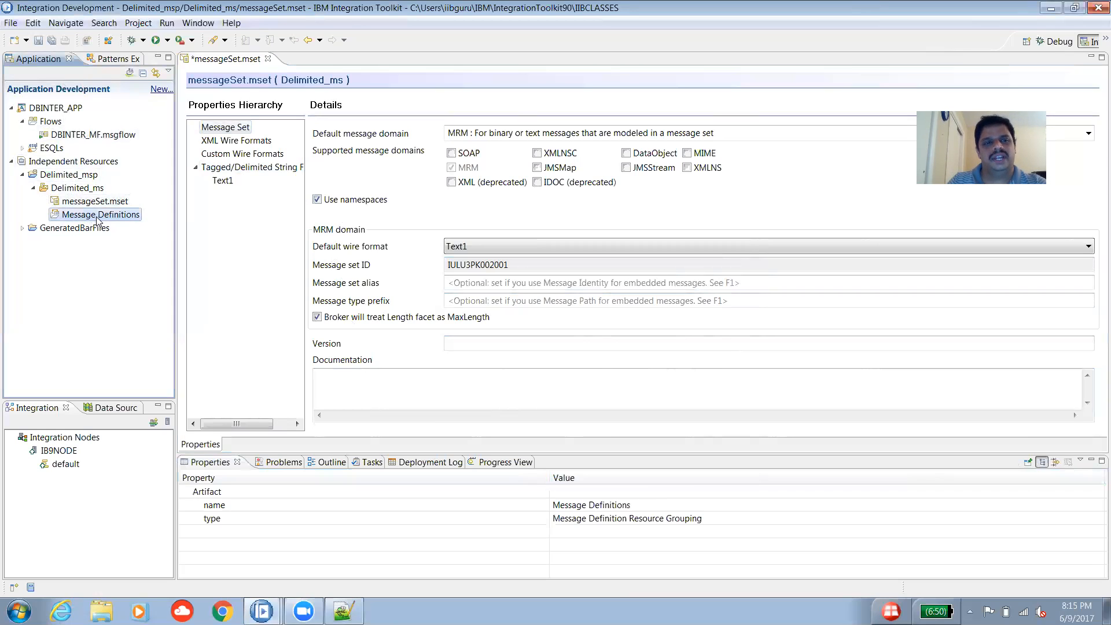
pyautogui.rightClick(97, 218)
pyautogui.moveTo(154, 223)
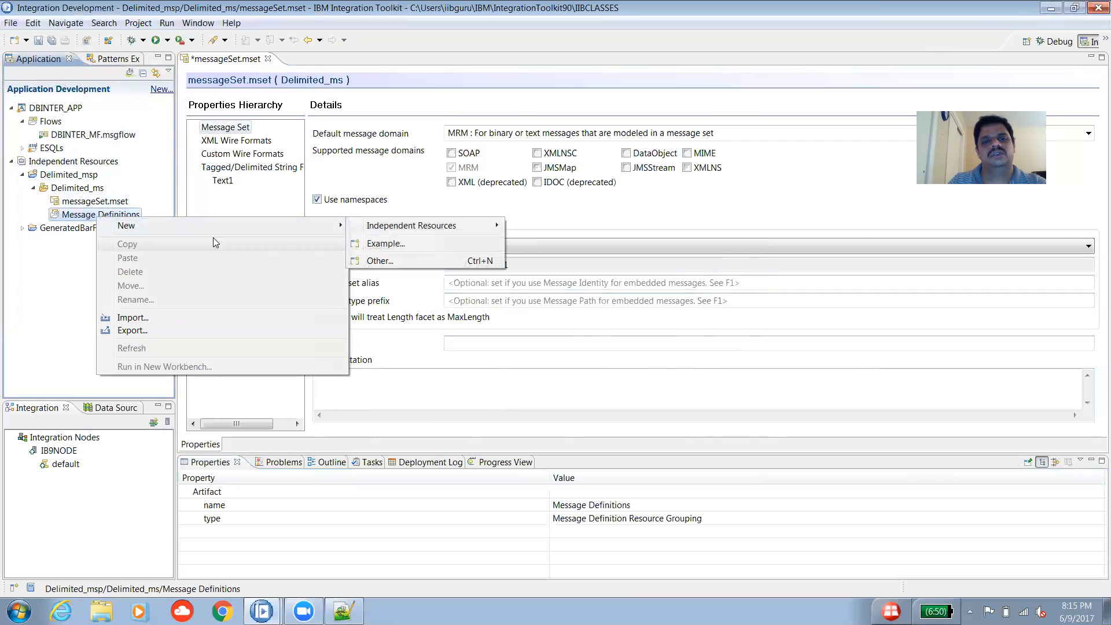
pyautogui.click(409, 261)
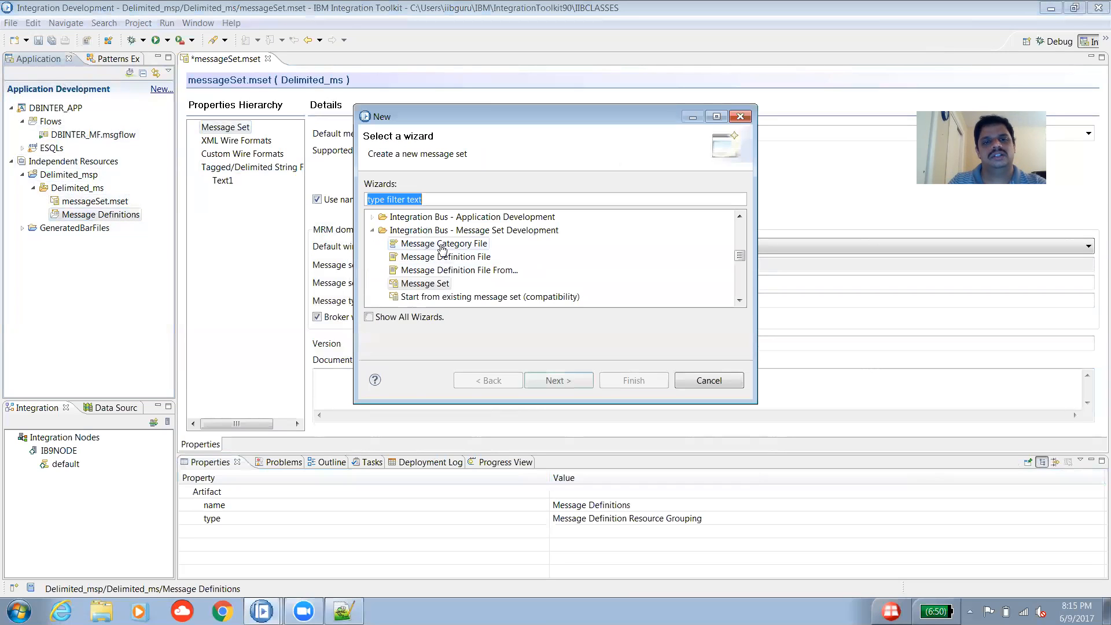
pyautogui.write('m')
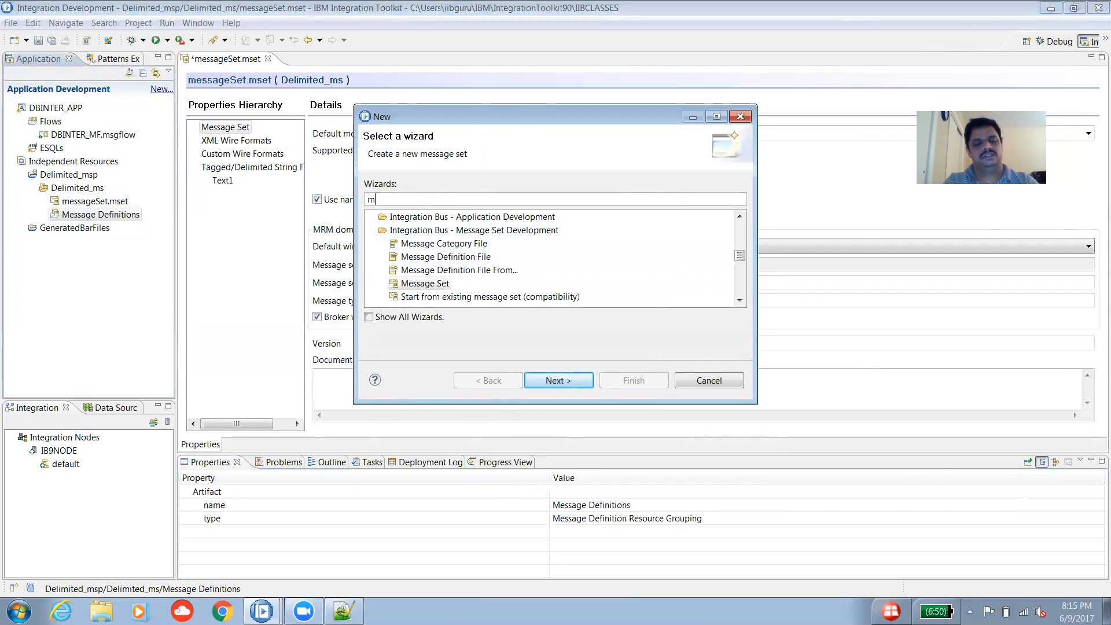
pyautogui.write('essage')
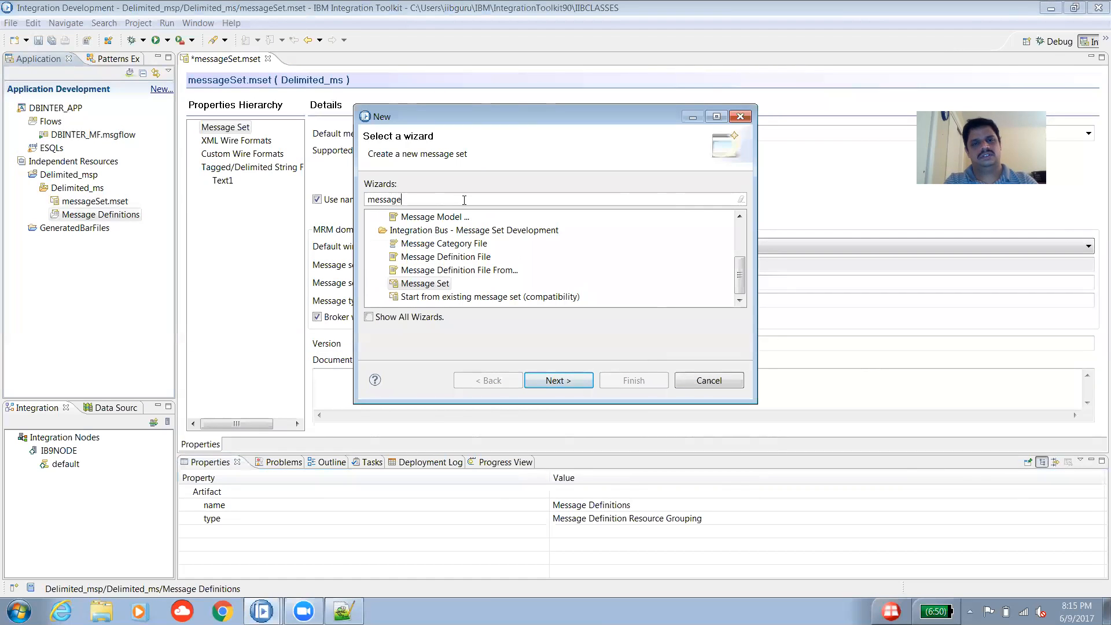
pyautogui.write(' defini')
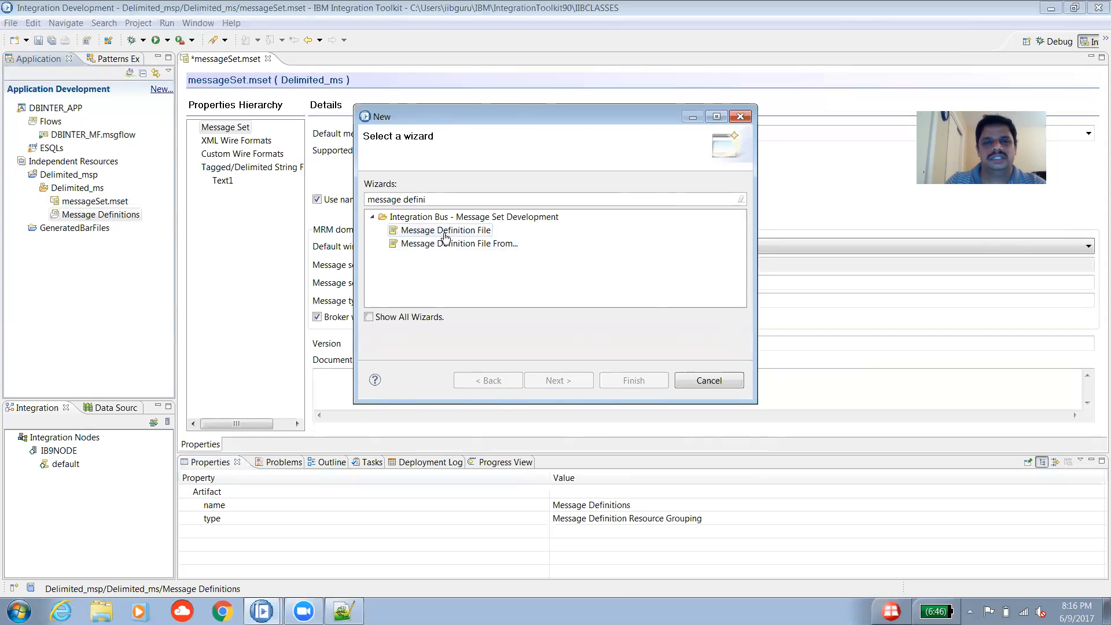
pyautogui.click(445, 232)
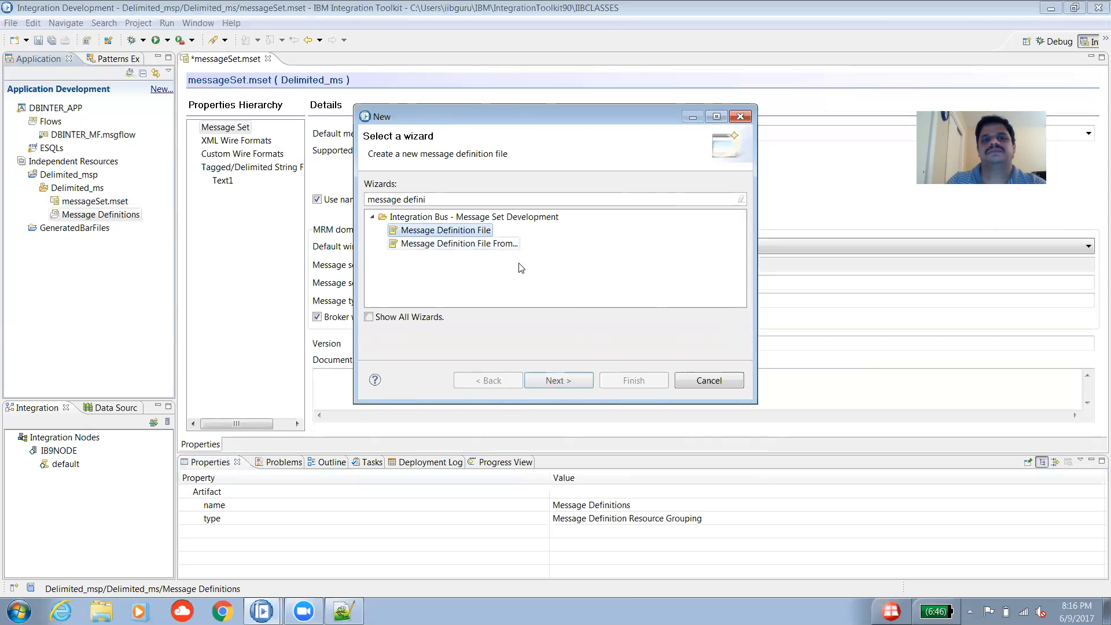
pyautogui.click(453, 251)
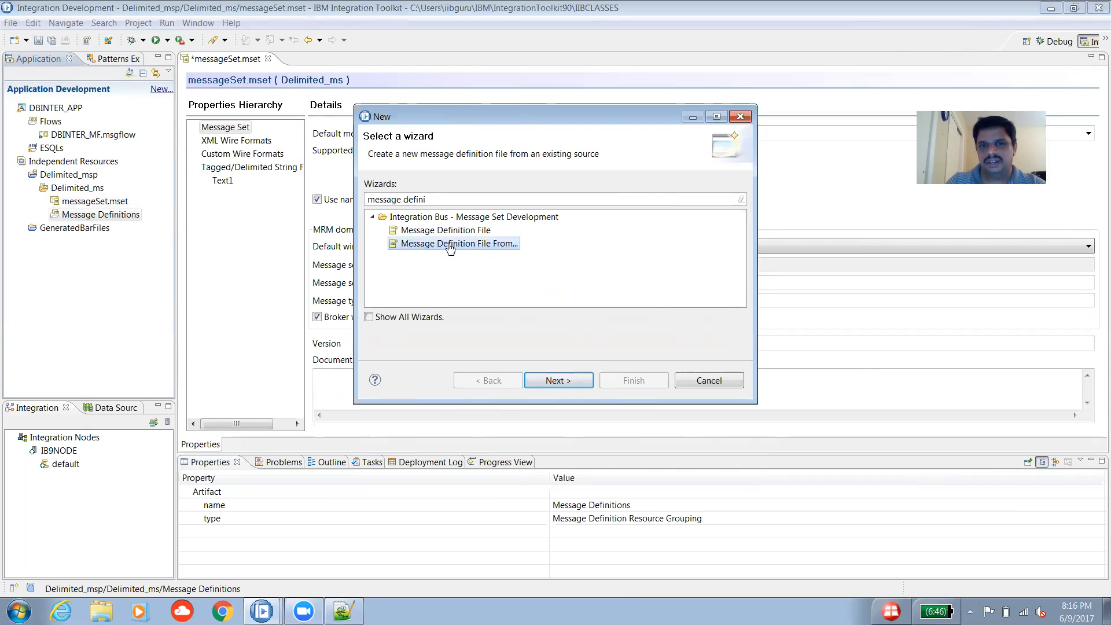
pyautogui.click(457, 232)
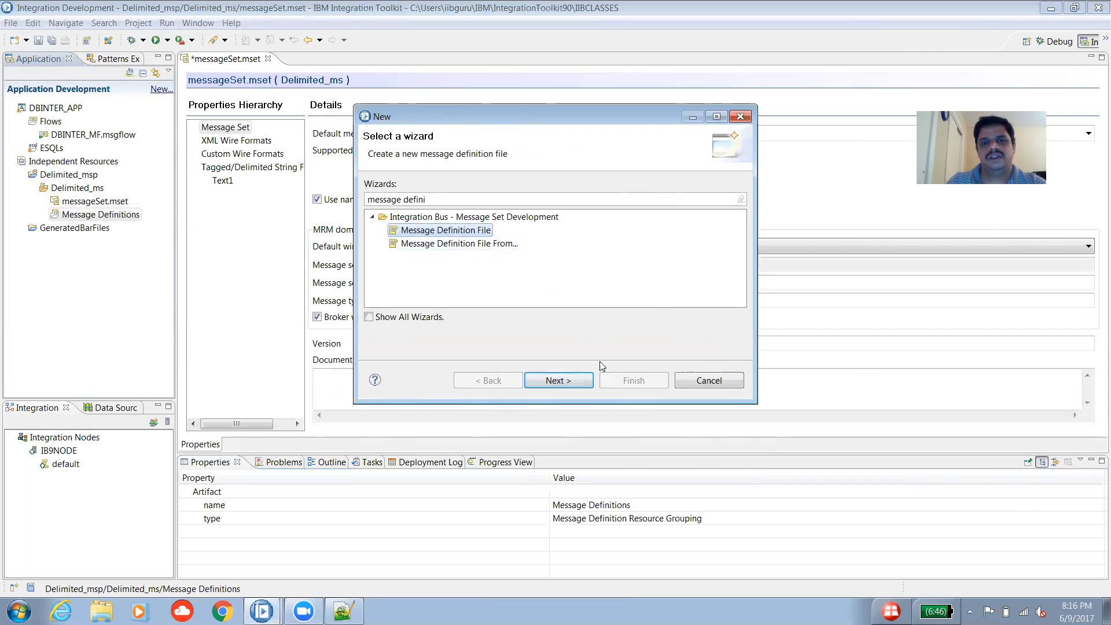
pyautogui.click(555, 382)
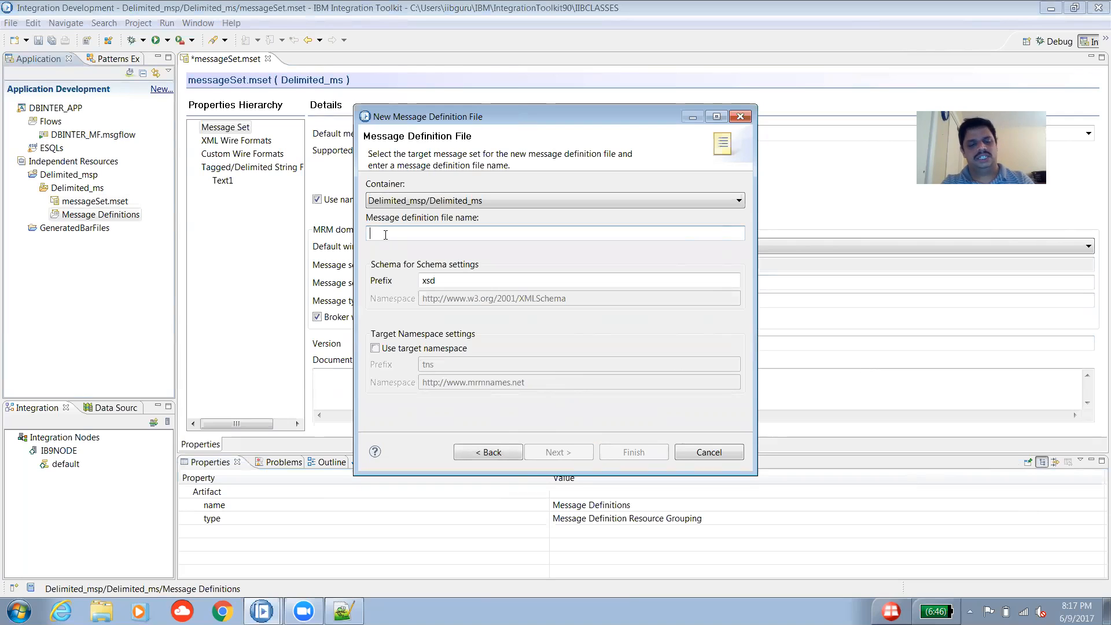
# Name the message definition file colonseperated_msd in Delimited_msp/Delimited_ms and finish creating it.
pyautogui.write('co')
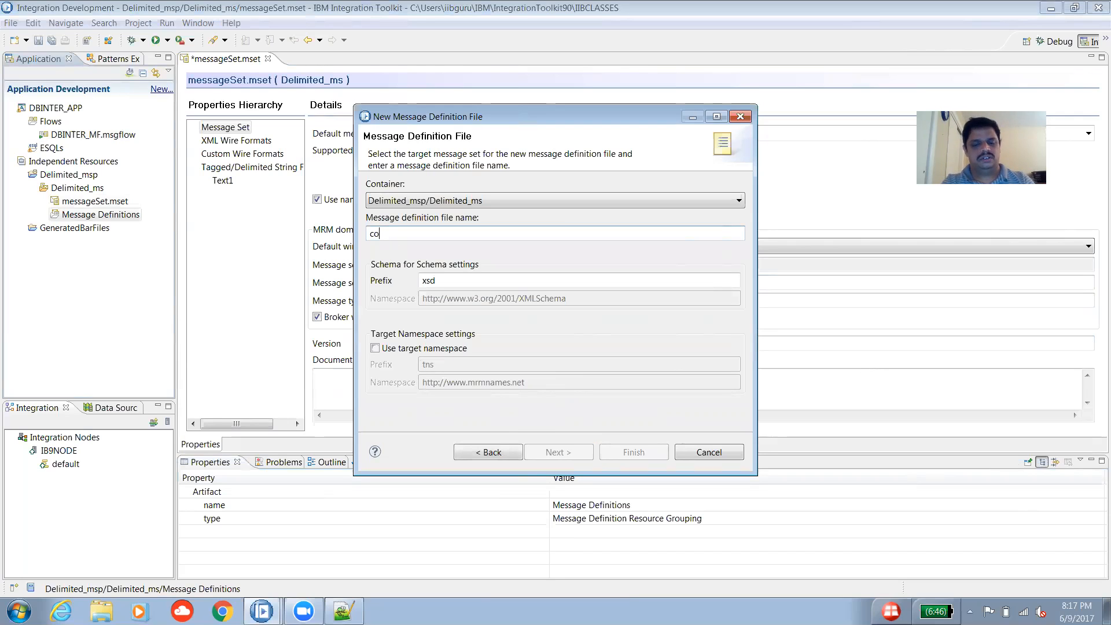
pyautogui.write('lonsep')
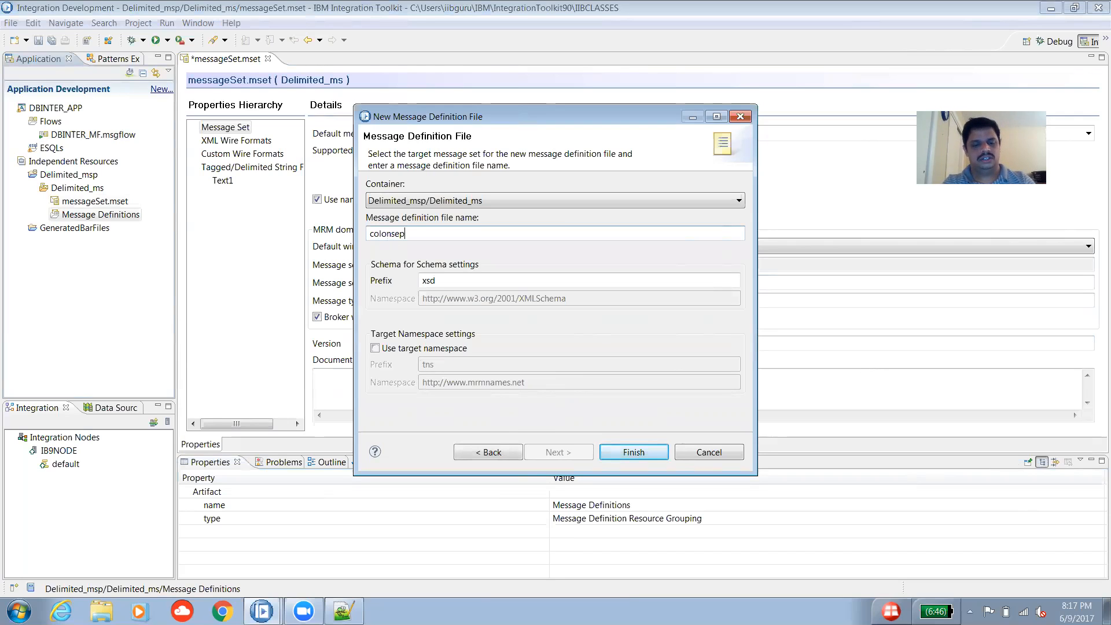
pyautogui.write('erated_msd')
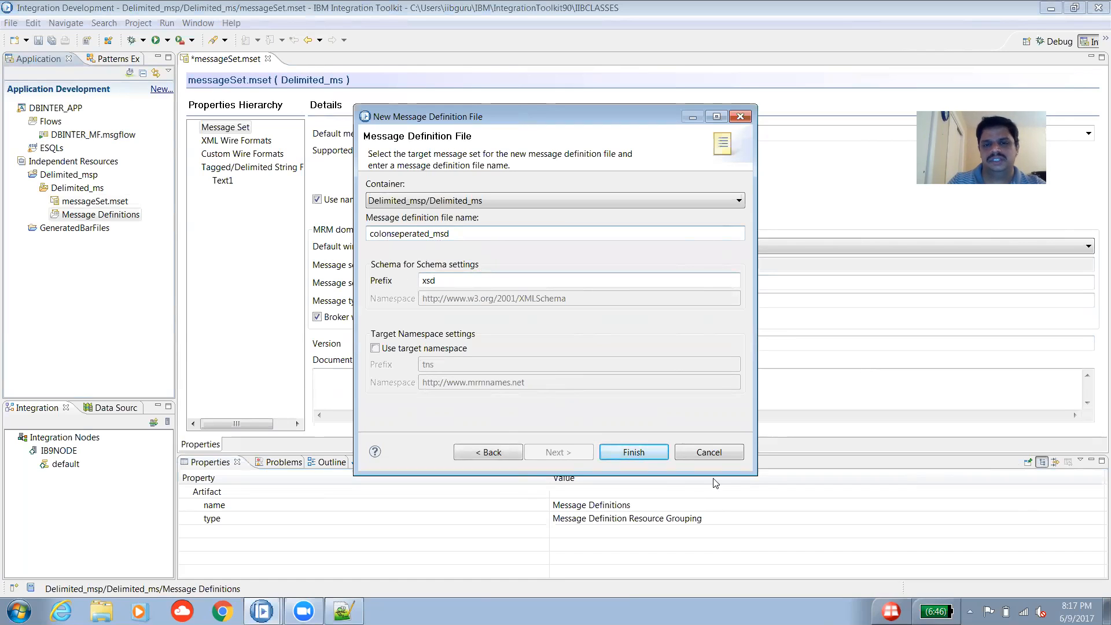
pyautogui.click(615, 453)
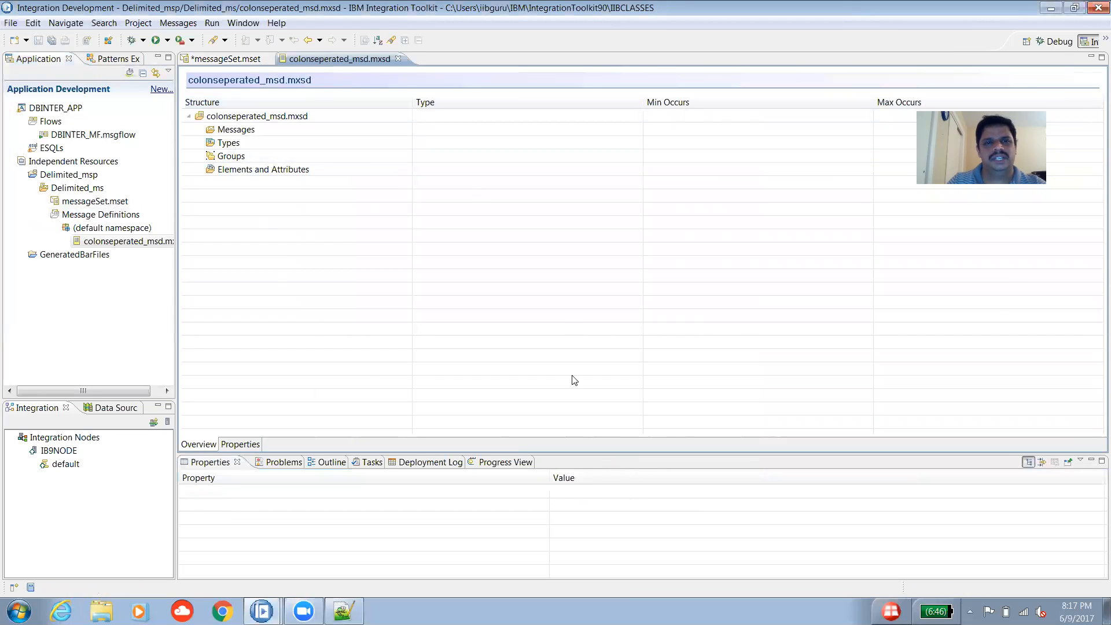
# Examine the Elements and Attributes, Groups, Types and Messages nodes of the definition file against the record in EMPLOYEE_DEL.txt.
pyautogui.click(237, 171)
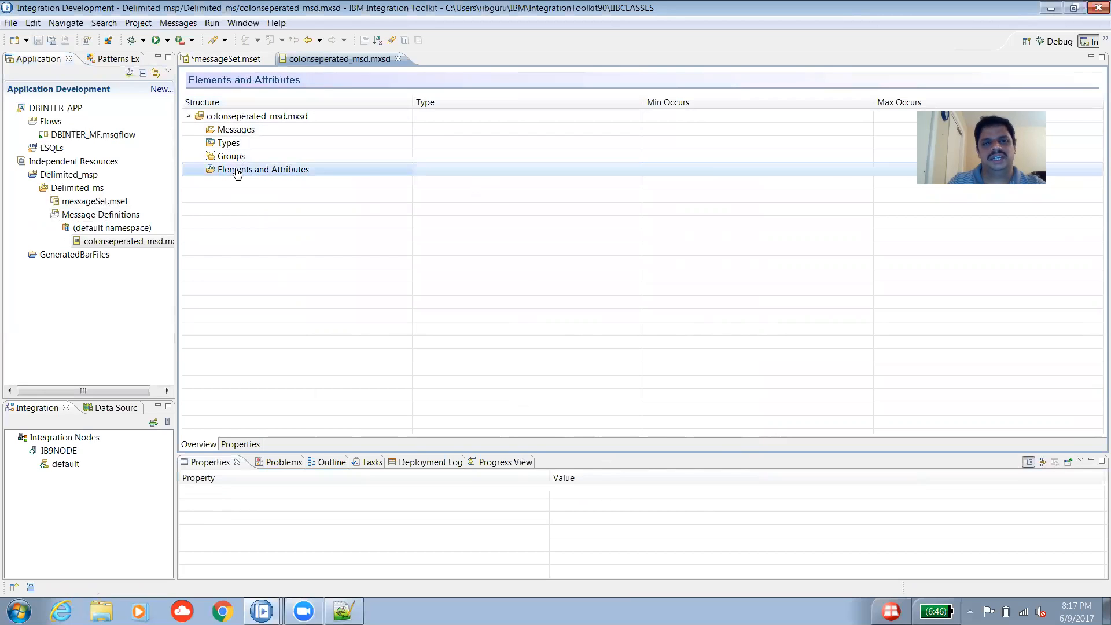
pyautogui.click(229, 157)
pyautogui.click(227, 147)
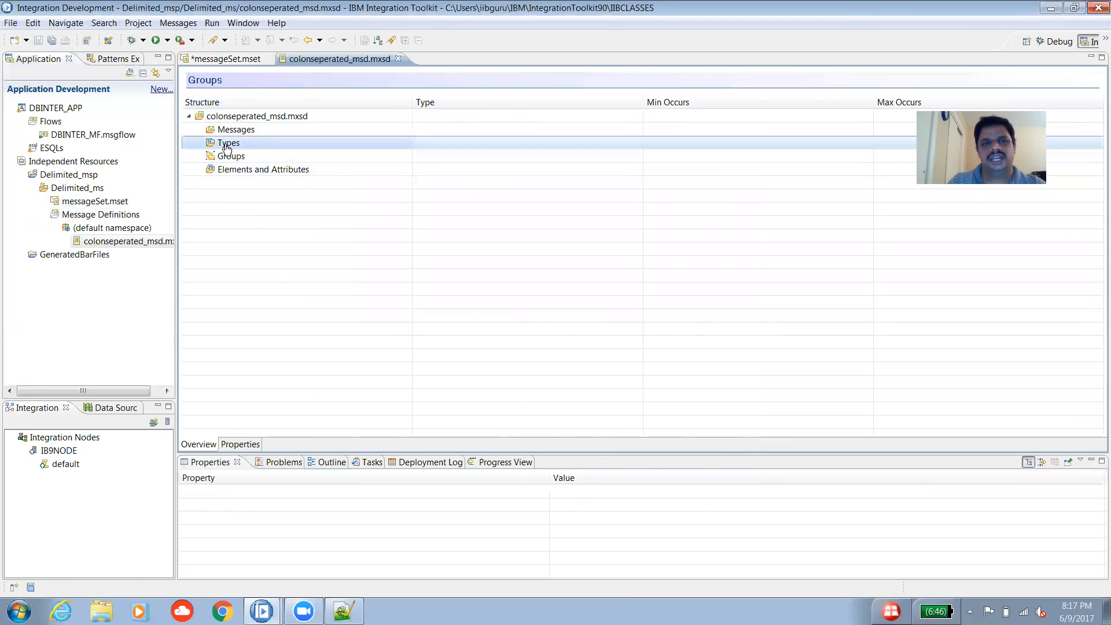
pyautogui.click(232, 129)
pyautogui.click(345, 612)
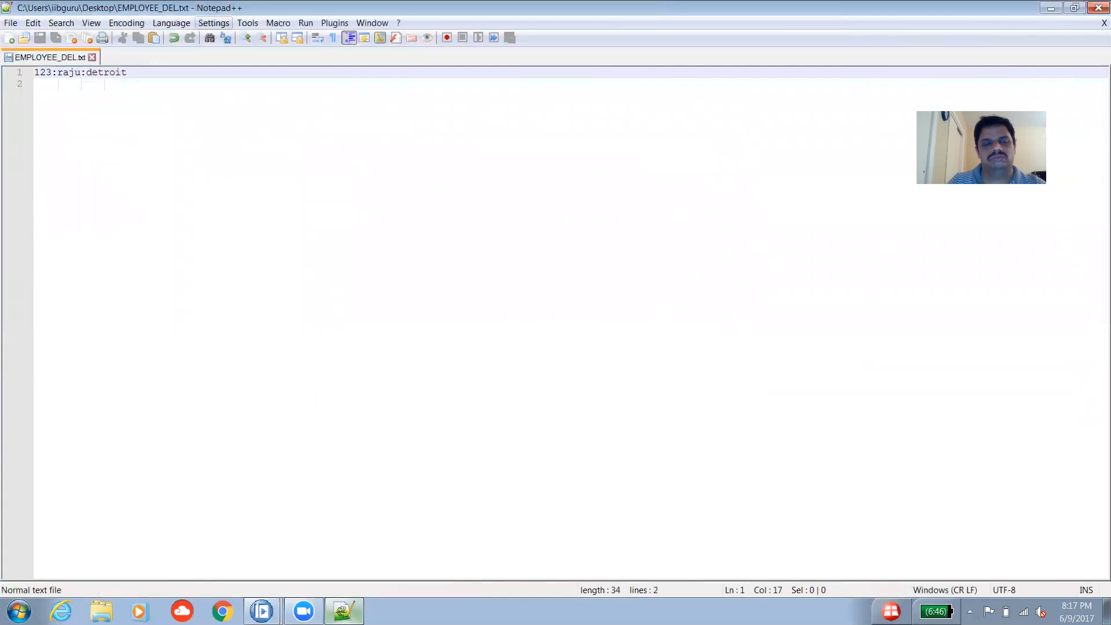
pyautogui.hotkey('alt', 'Tab')
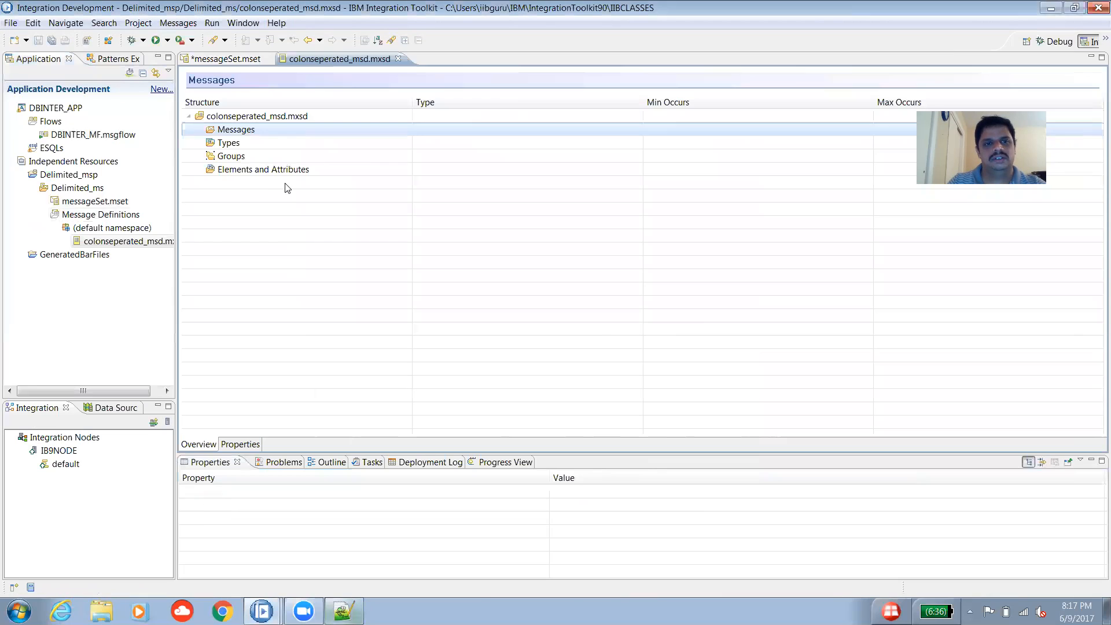
# Compare the Elements and Attributes node with the Types node of colonseperated_msd.mxsd, and check the record in EMPLOYEE_DEL.txt.
pyautogui.click(279, 170)
pyautogui.click(242, 144)
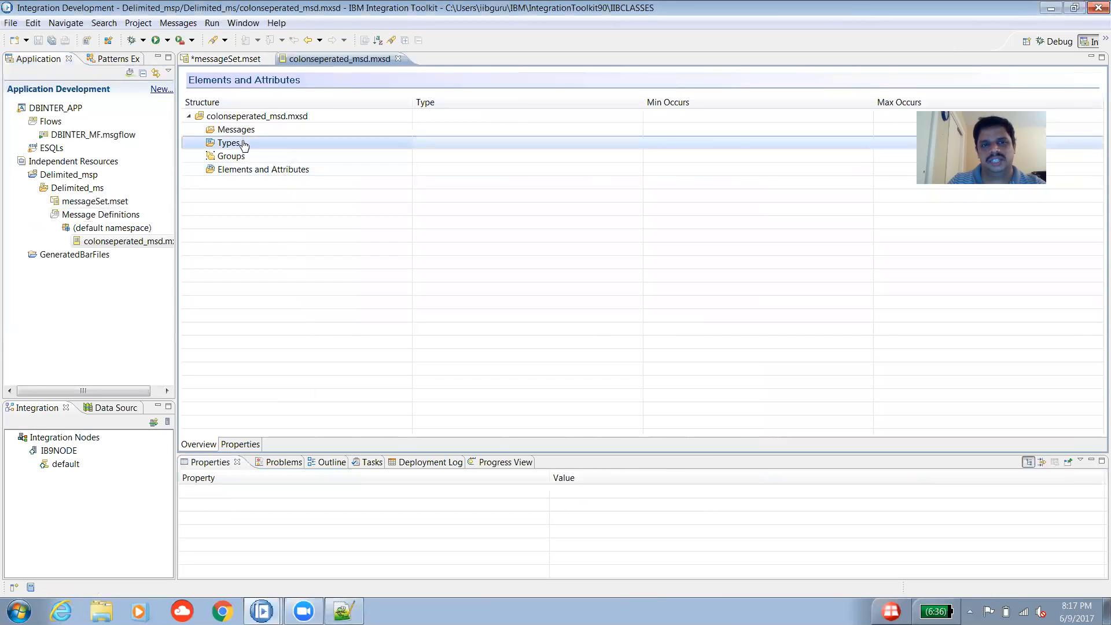
pyautogui.click(269, 170)
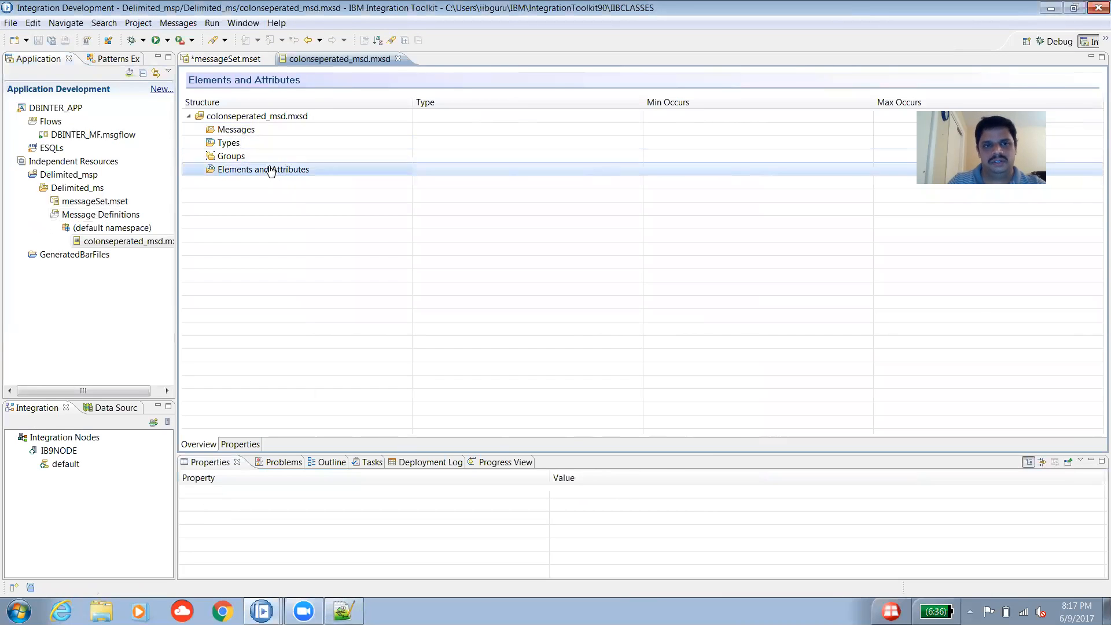
pyautogui.click(251, 144)
pyautogui.click(253, 168)
pyautogui.click(248, 146)
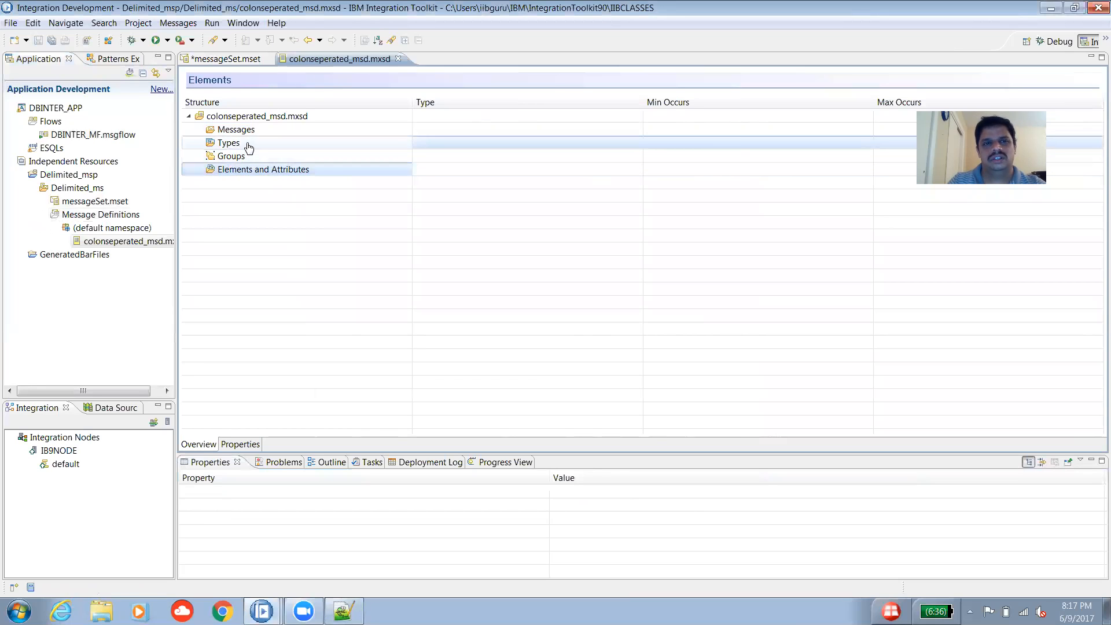
pyautogui.click(254, 172)
pyautogui.click(242, 146)
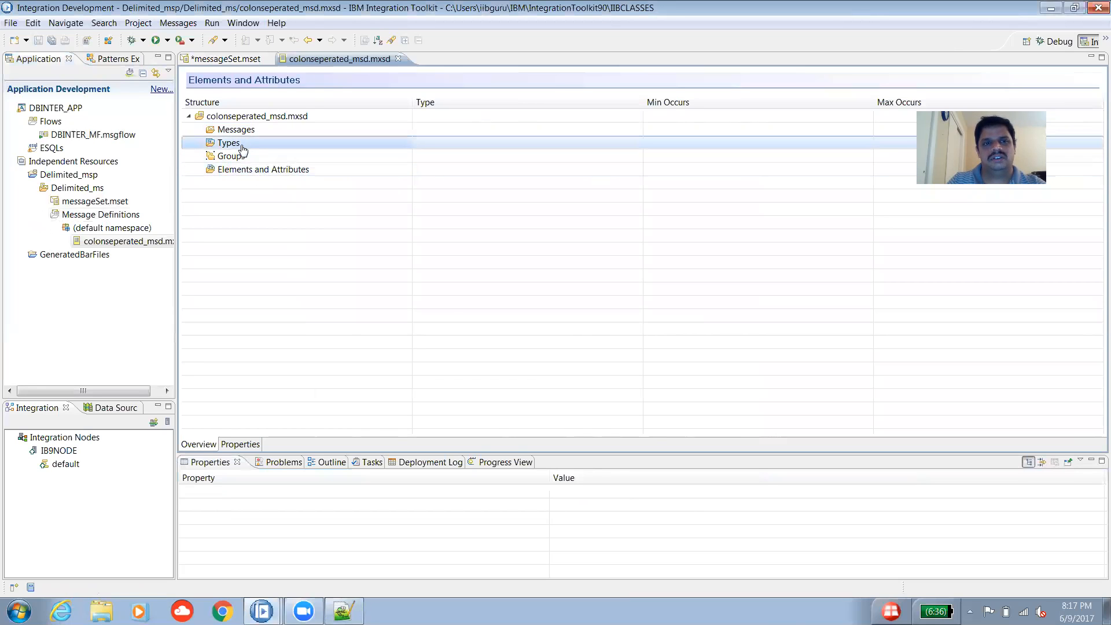
pyautogui.click(260, 172)
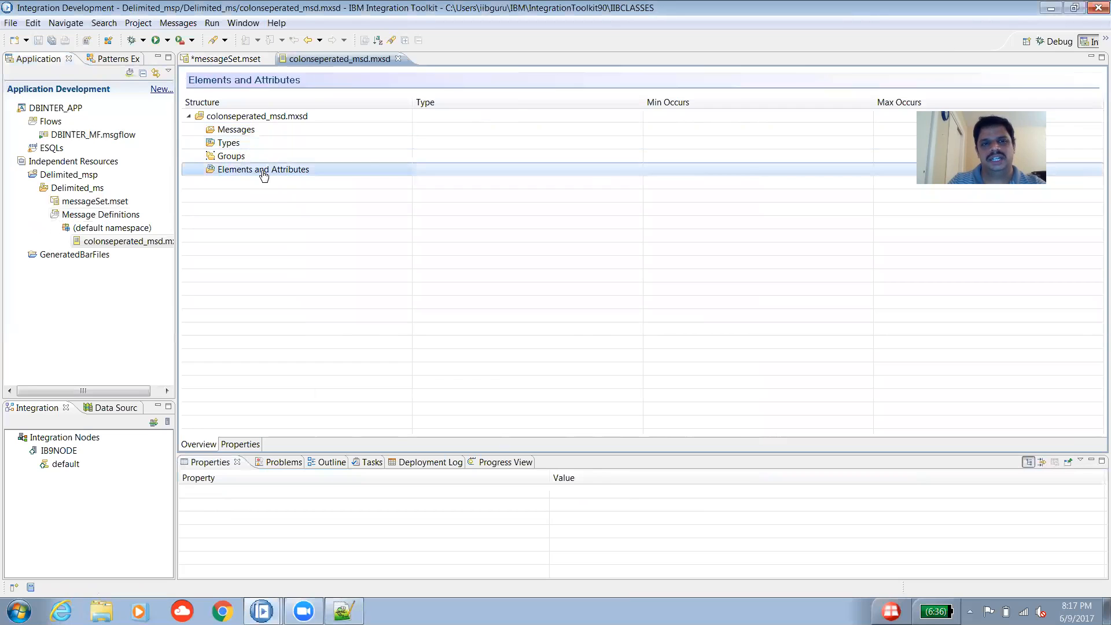
pyautogui.click(241, 145)
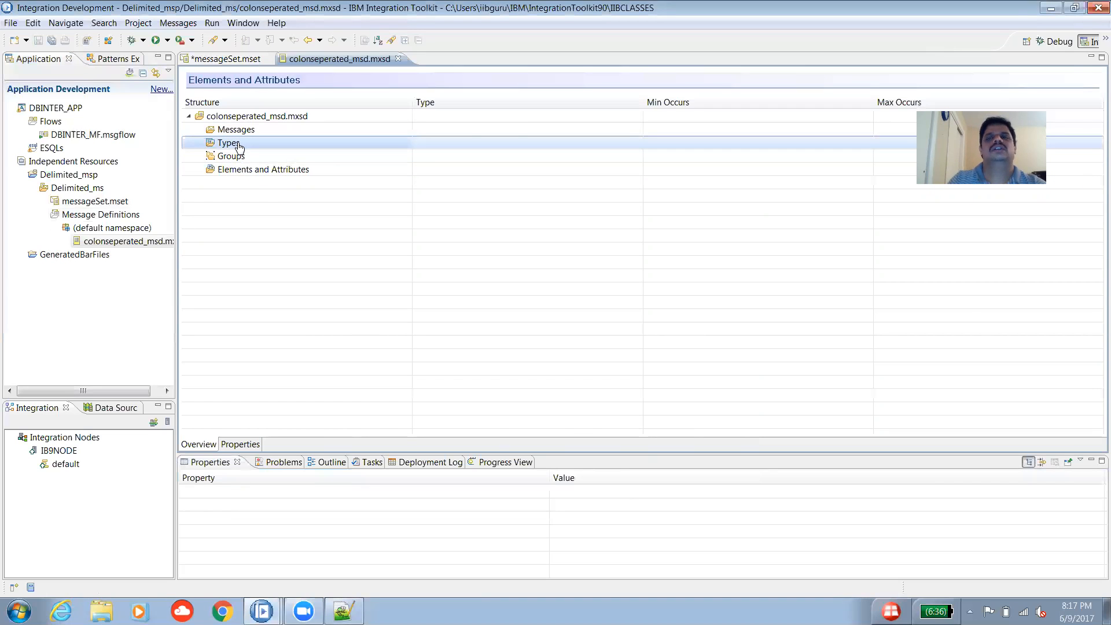
pyautogui.click(276, 174)
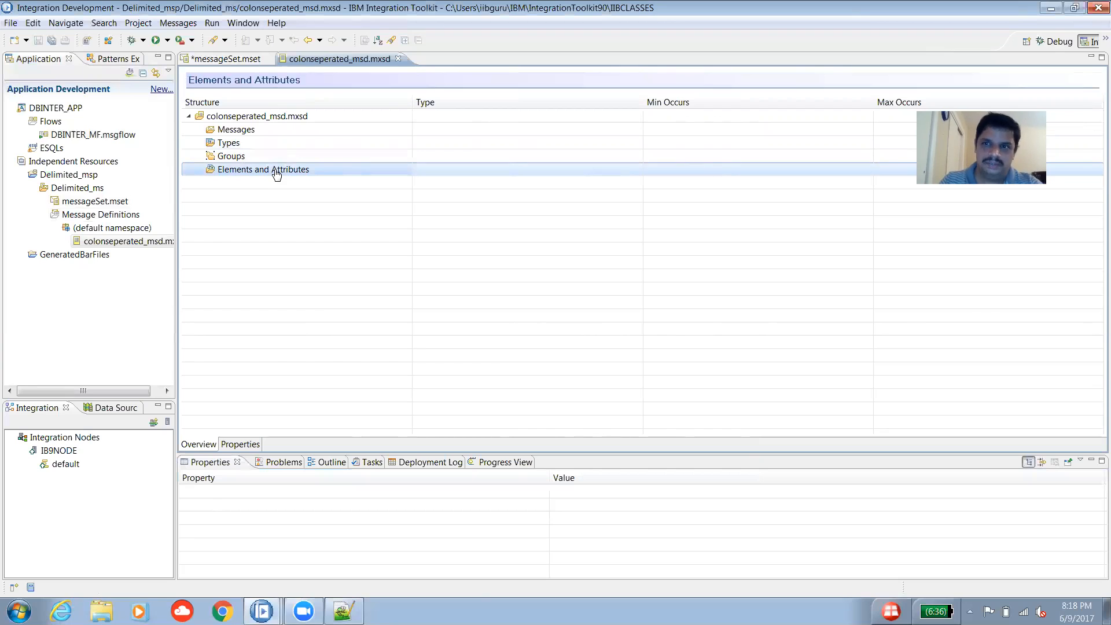
pyautogui.click(239, 148)
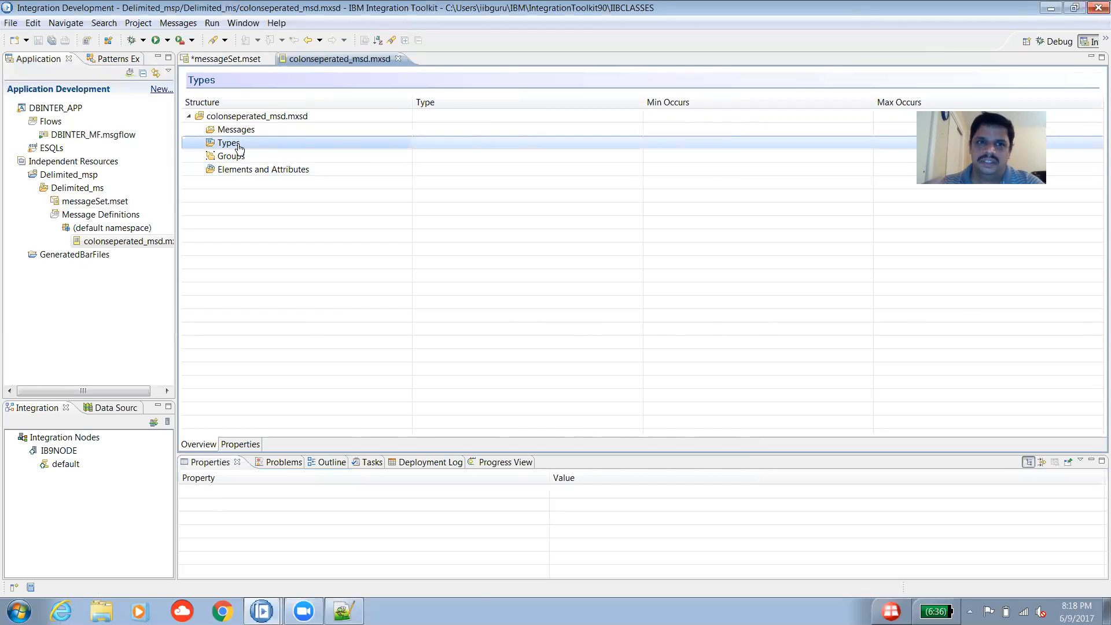
pyautogui.click(300, 170)
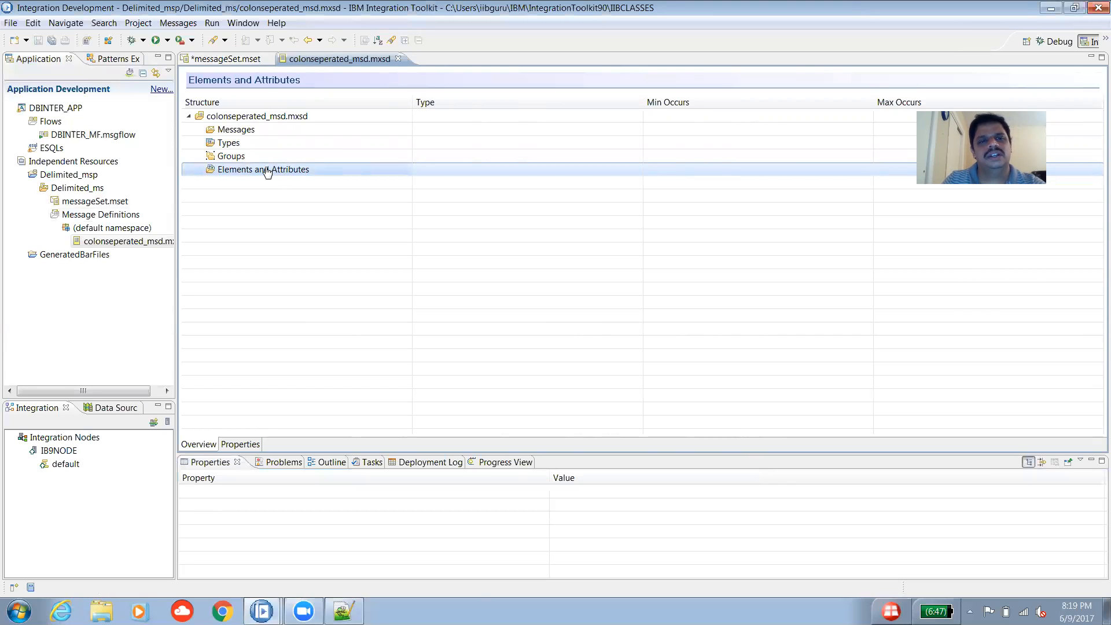
pyautogui.click(343, 611)
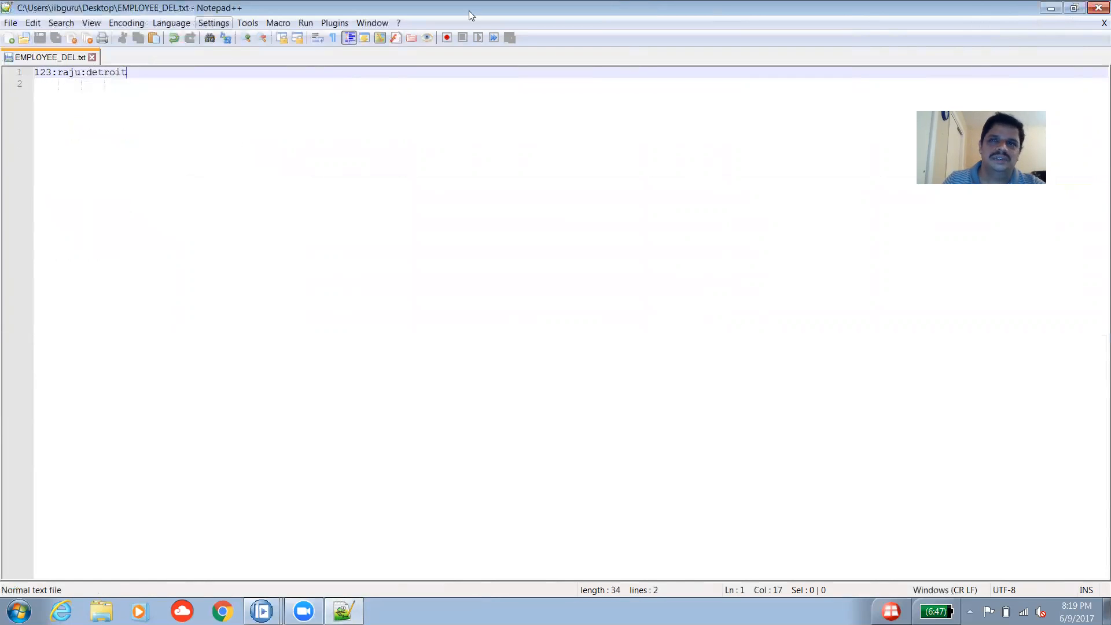
pyautogui.click(1051, 8)
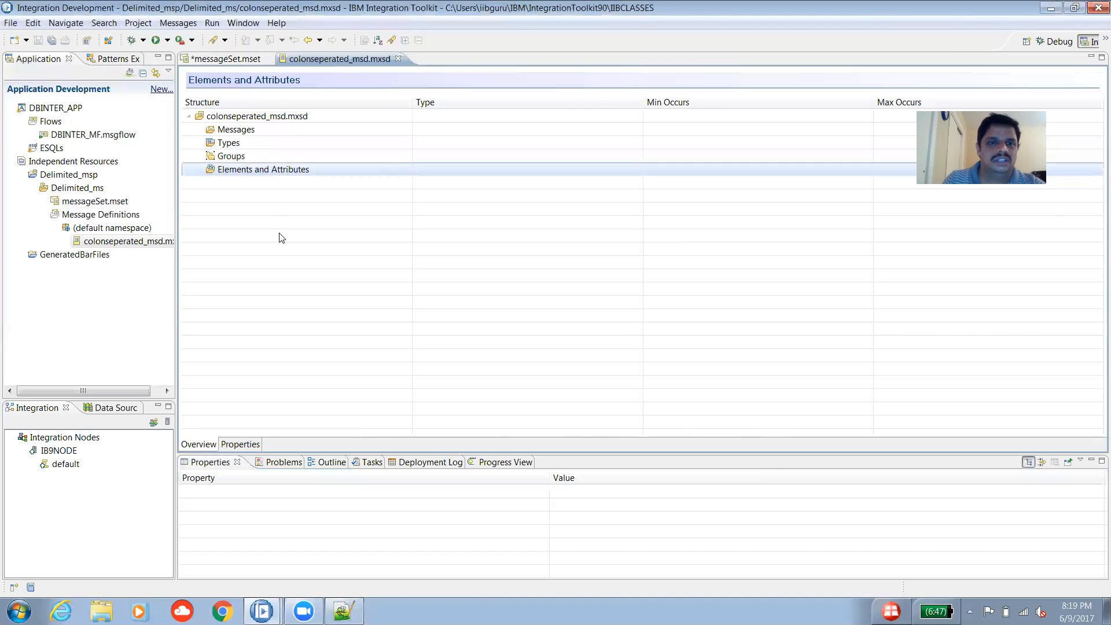
# Add a global element named ENO under Elements and Attributes and check it against the first field in EMPLOYEE_DEL.txt.
pyautogui.rightClick(289, 171)
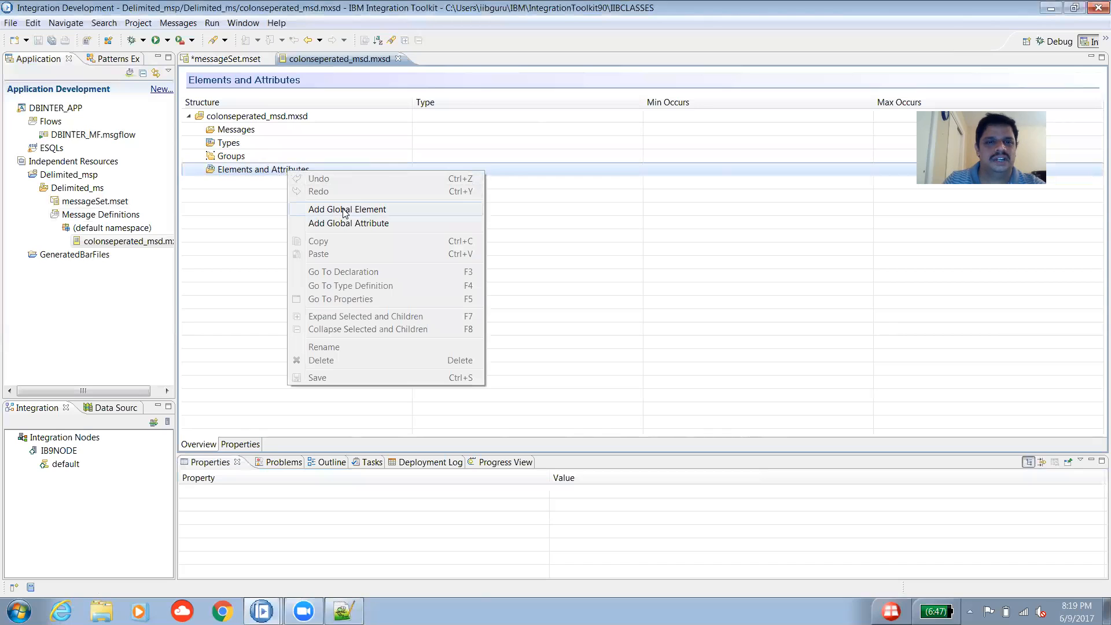
pyautogui.click(280, 249)
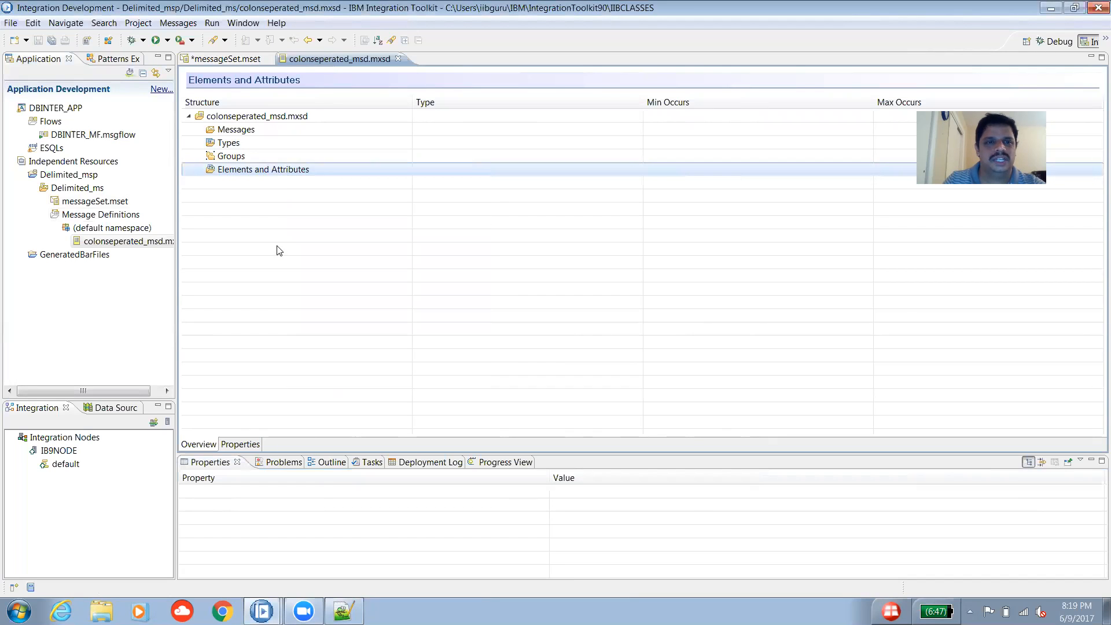
pyautogui.rightClick(280, 171)
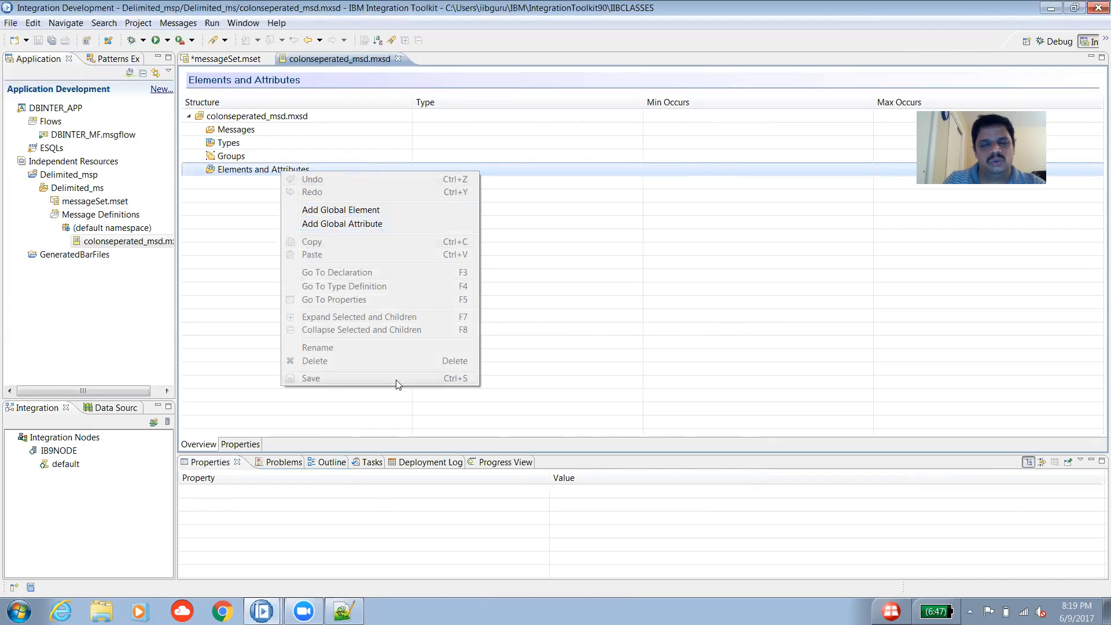
pyautogui.click(370, 212)
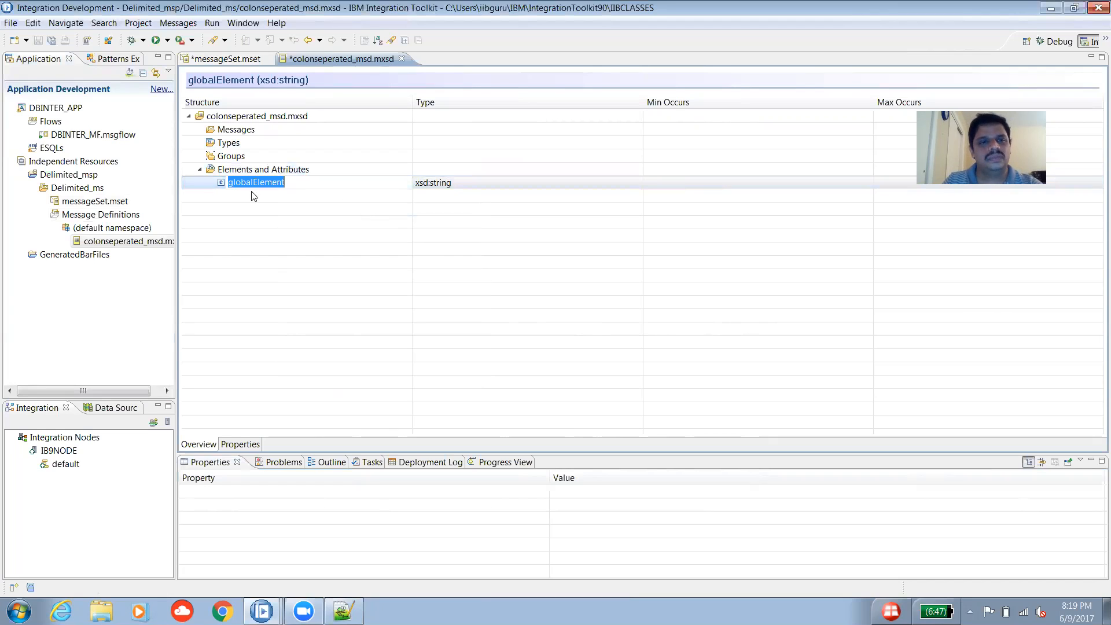
pyautogui.write('re')
pyautogui.press('BackSpace')
pyautogui.press('BackSpace')
pyautogui.write('ENO')
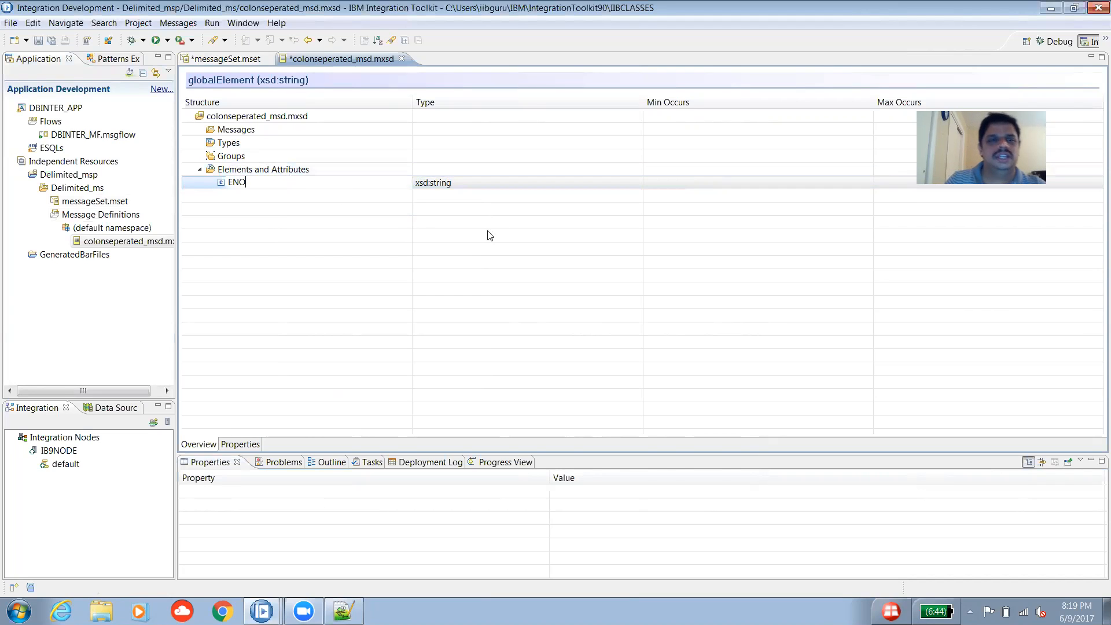
pyautogui.click(343, 612)
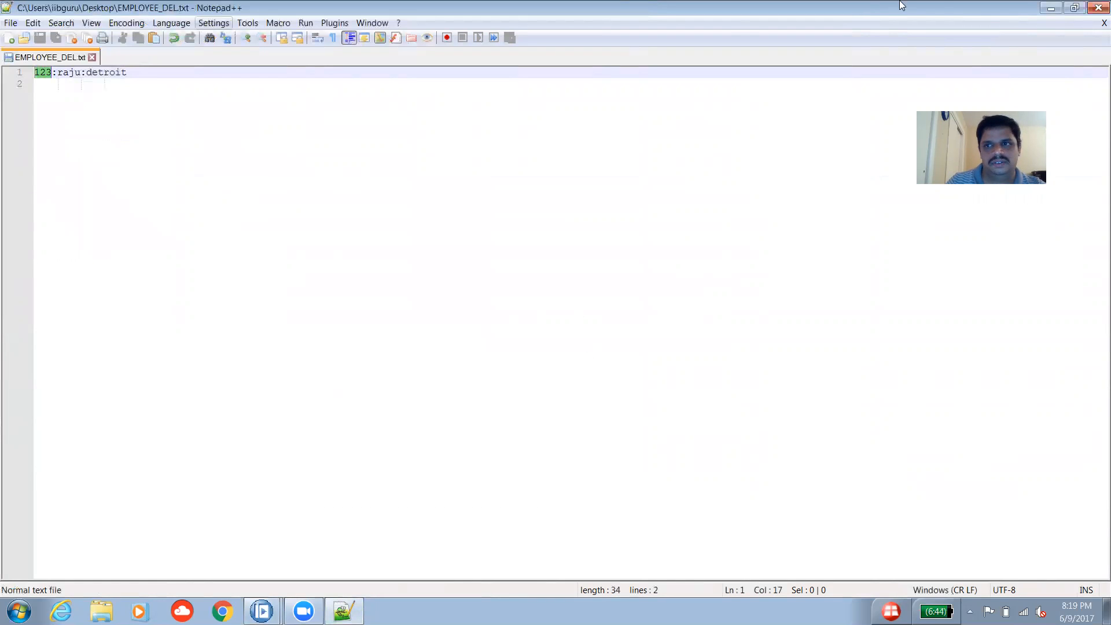
pyautogui.click(1051, 8)
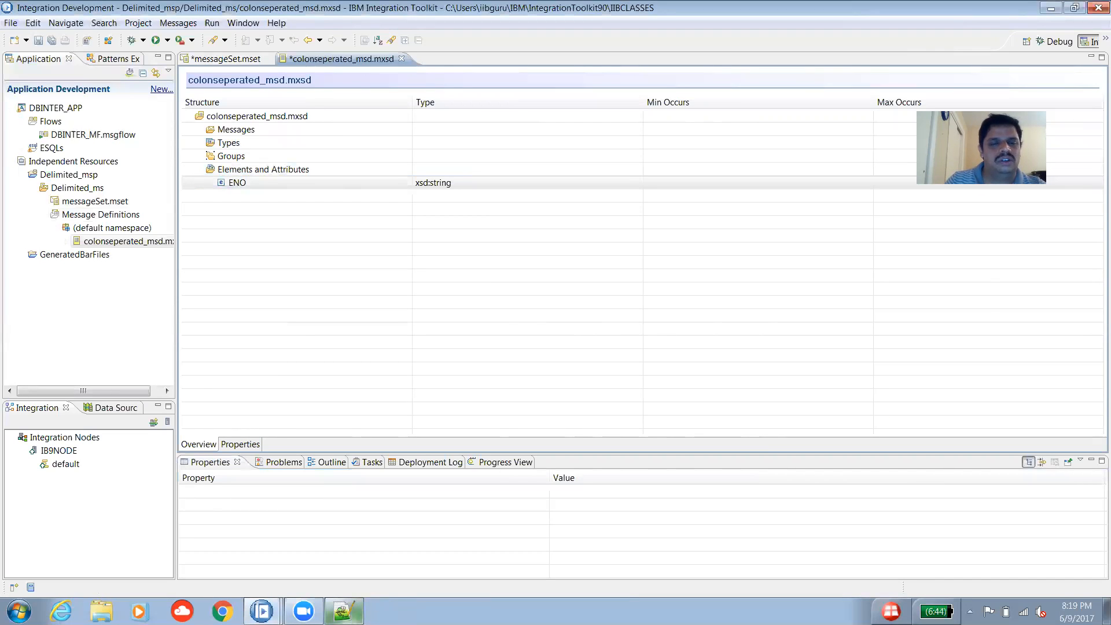
# Consult the record in EMPLOYEE_DEL.txt and add a second global element named ENAME under Elements and Attributes.
pyautogui.click(343, 612)
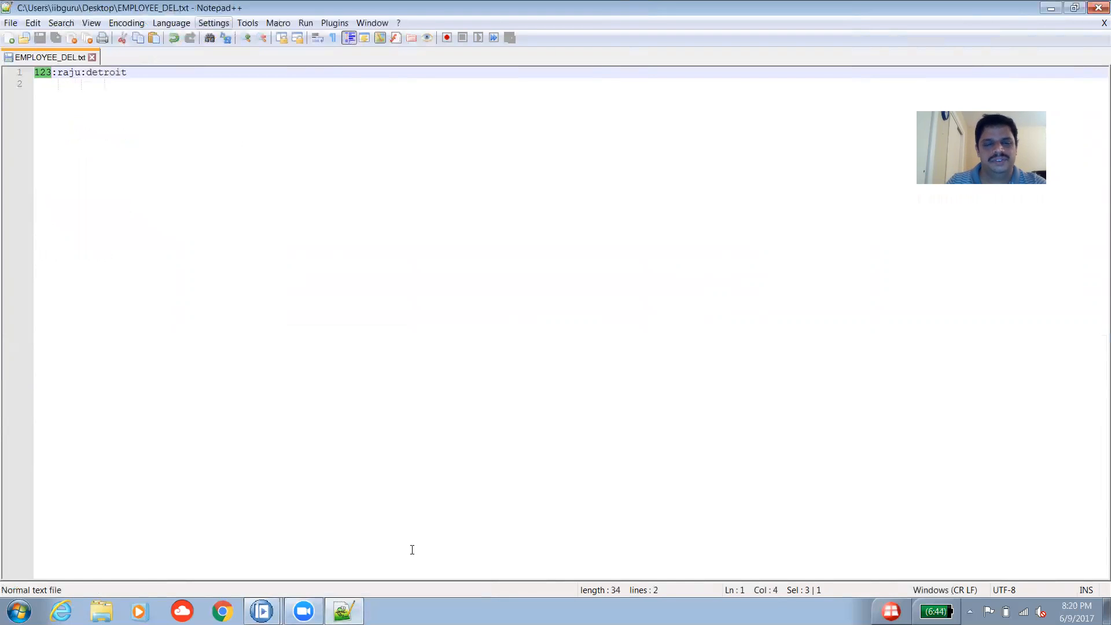
pyautogui.moveTo(344, 611)
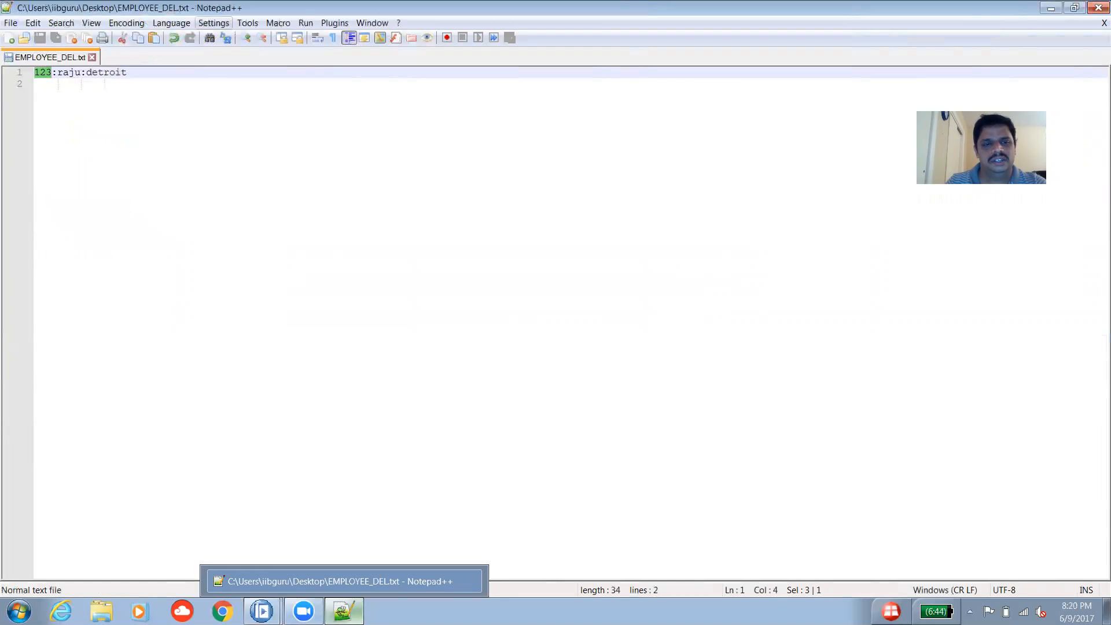
pyautogui.click(261, 611)
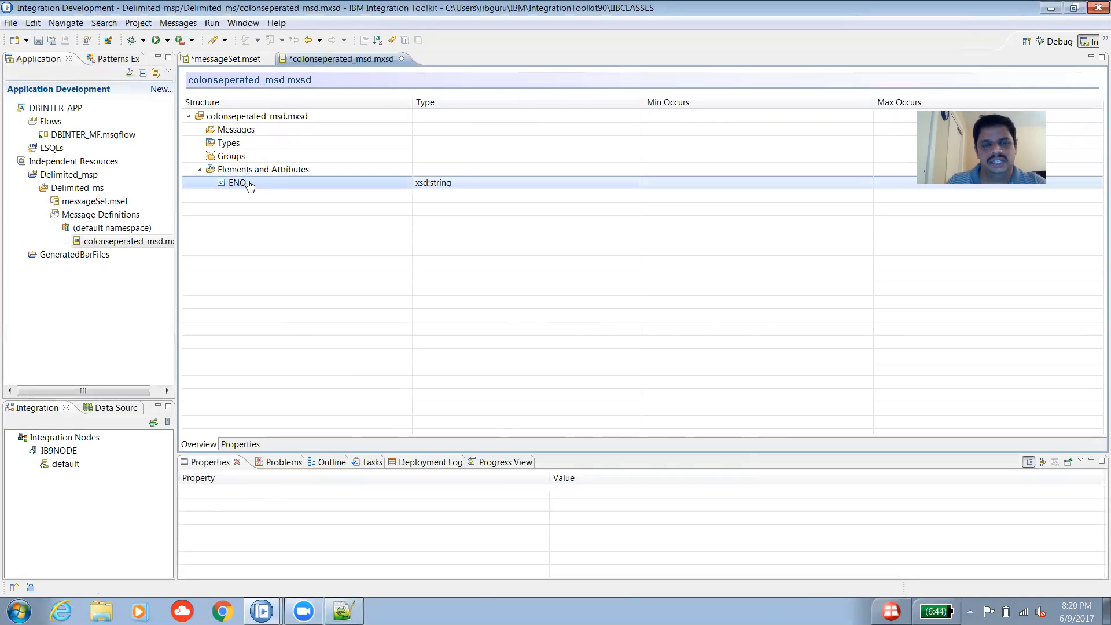
pyautogui.rightClick(299, 174)
pyautogui.click(347, 211)
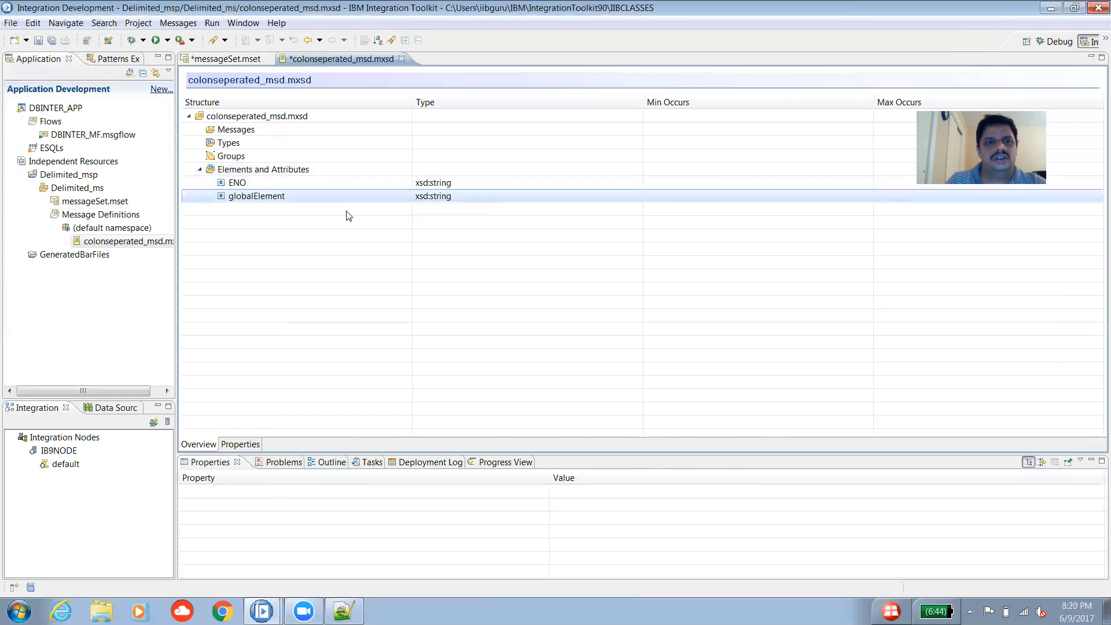
pyautogui.write('Enam')
pyautogui.press('BackSpace')
pyautogui.press('BackSpace')
pyautogui.press('BackSpace')
pyautogui.press('BackSpace')
pyautogui.write('ENAME')
pyautogui.press('Return')
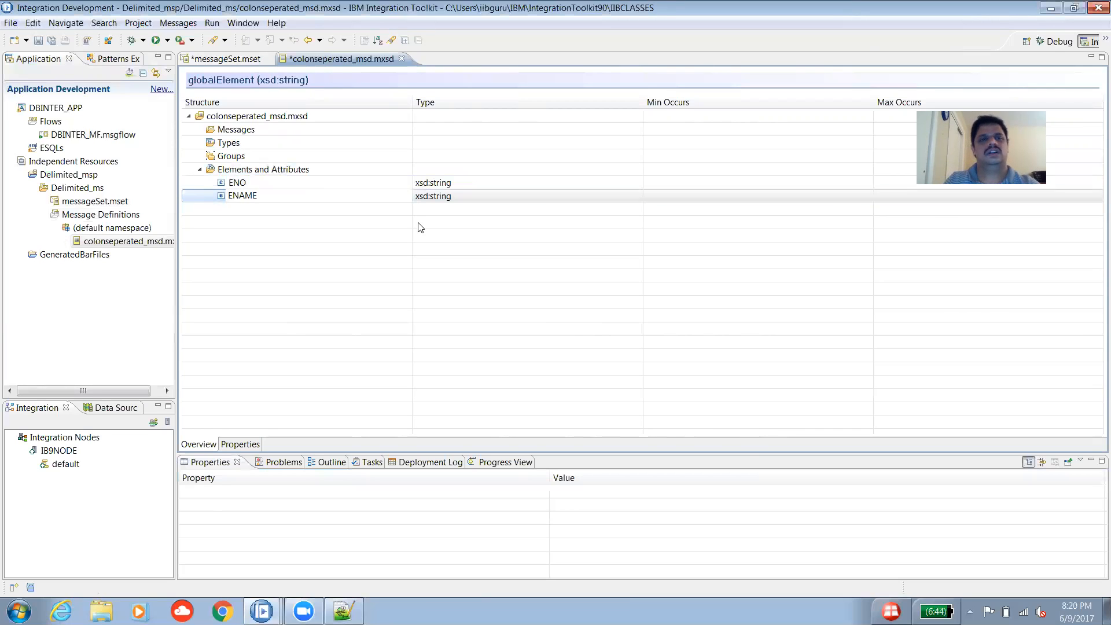
# Add a third global element named ECITY under Elements and Attributes and compare the elements with the record in EMPLOYEE_DEL.txt.
pyautogui.rightClick(286, 170)
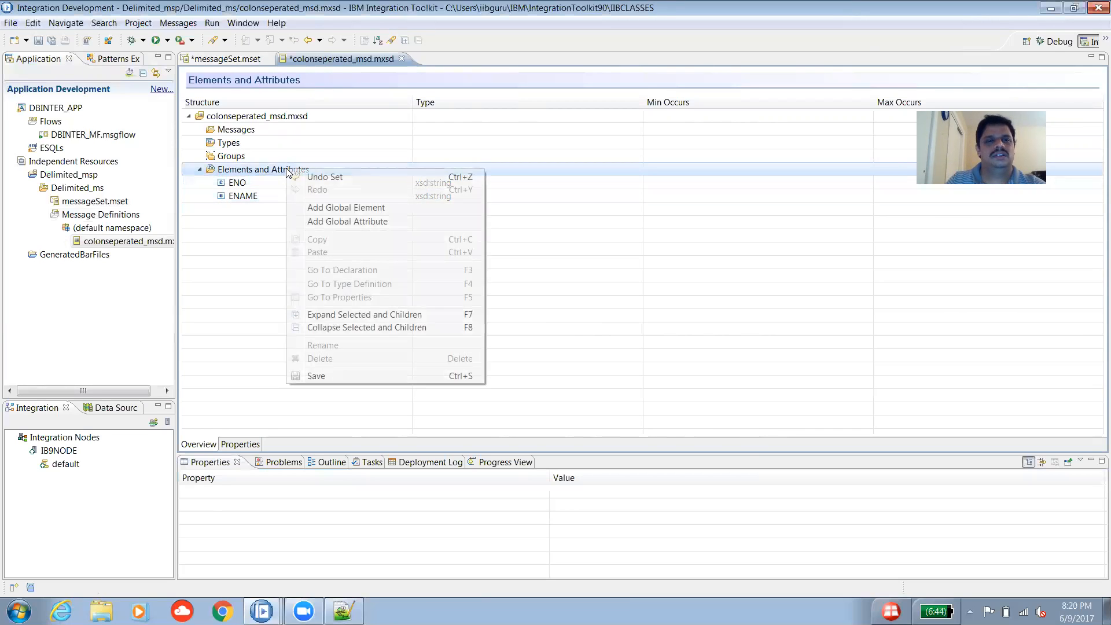
pyautogui.click(345, 208)
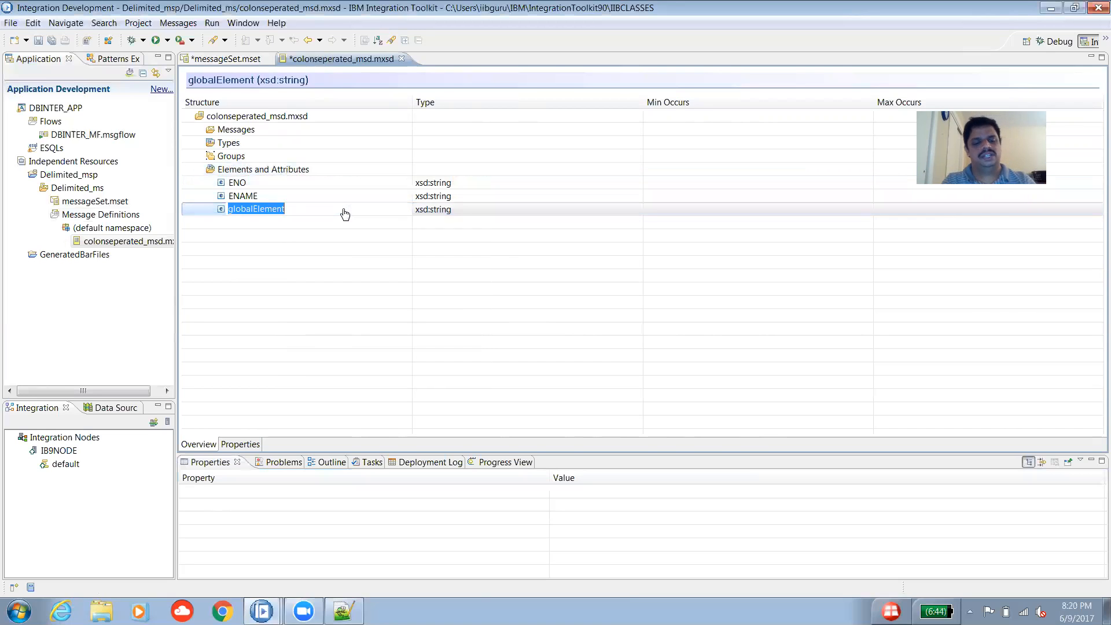
pyautogui.write('ECITY')
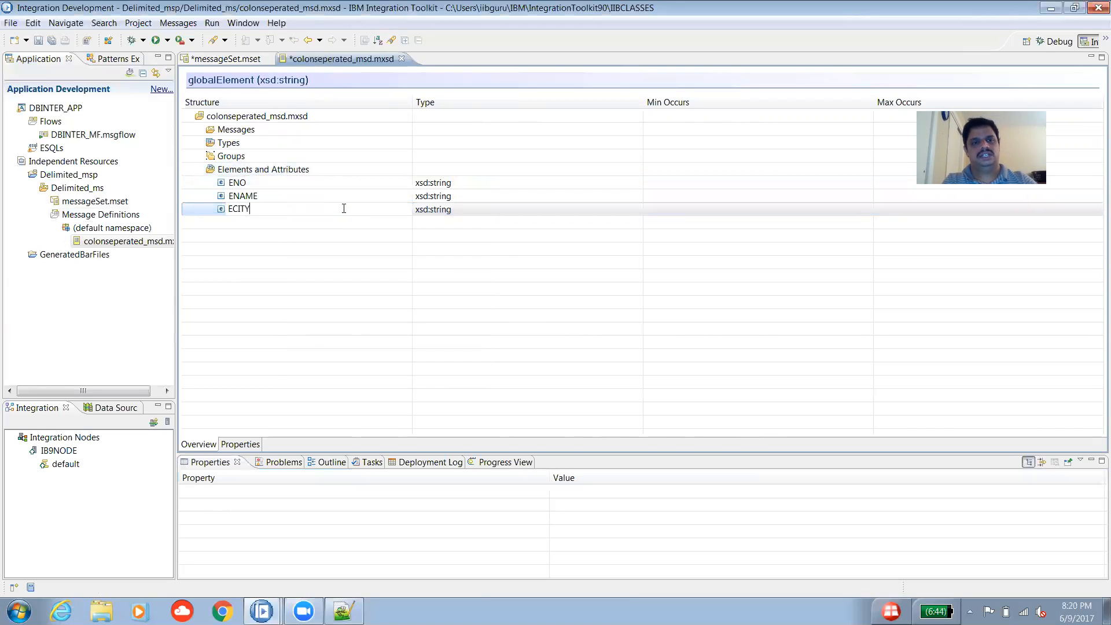
pyautogui.click(344, 612)
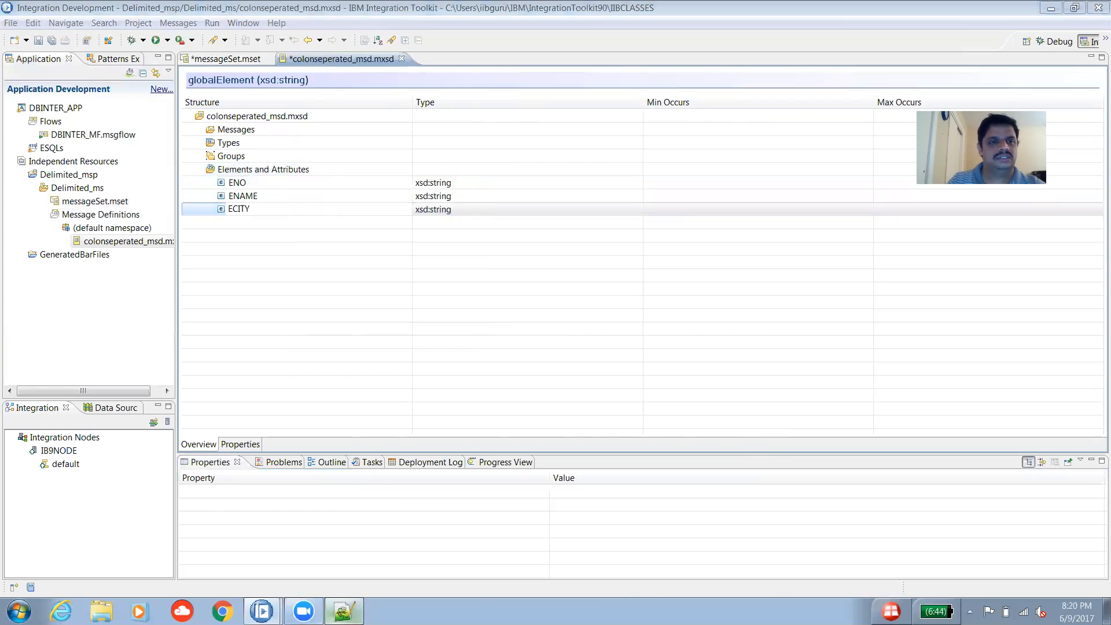
pyautogui.click(343, 612)
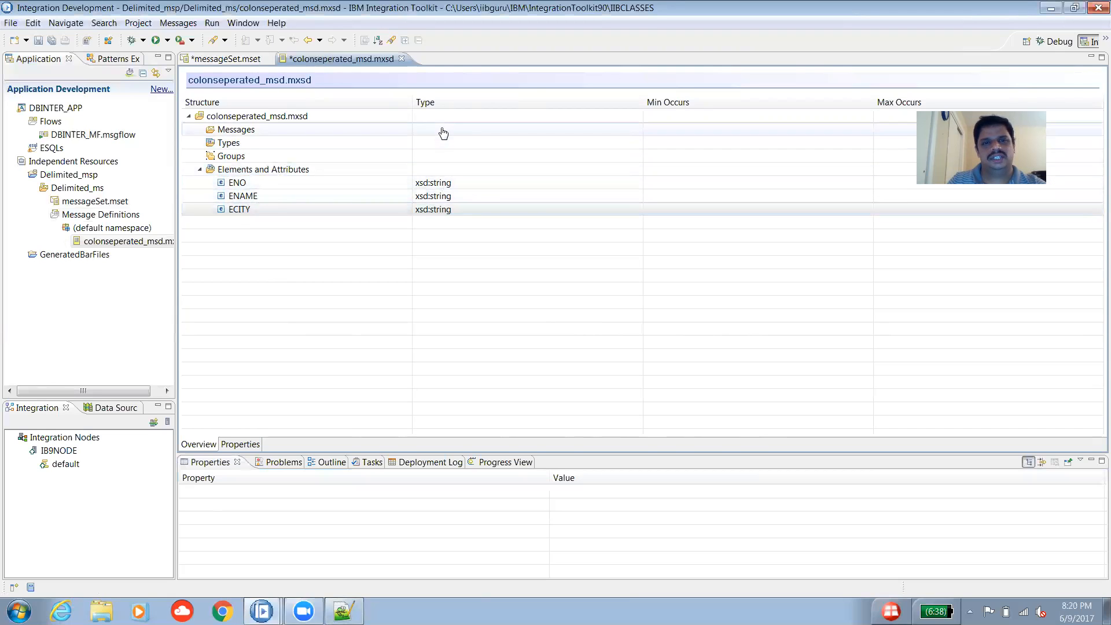
# Set the data type of the ENO element to int.
pyautogui.click(627, 187)
pyautogui.click(632, 186)
pyautogui.click(636, 183)
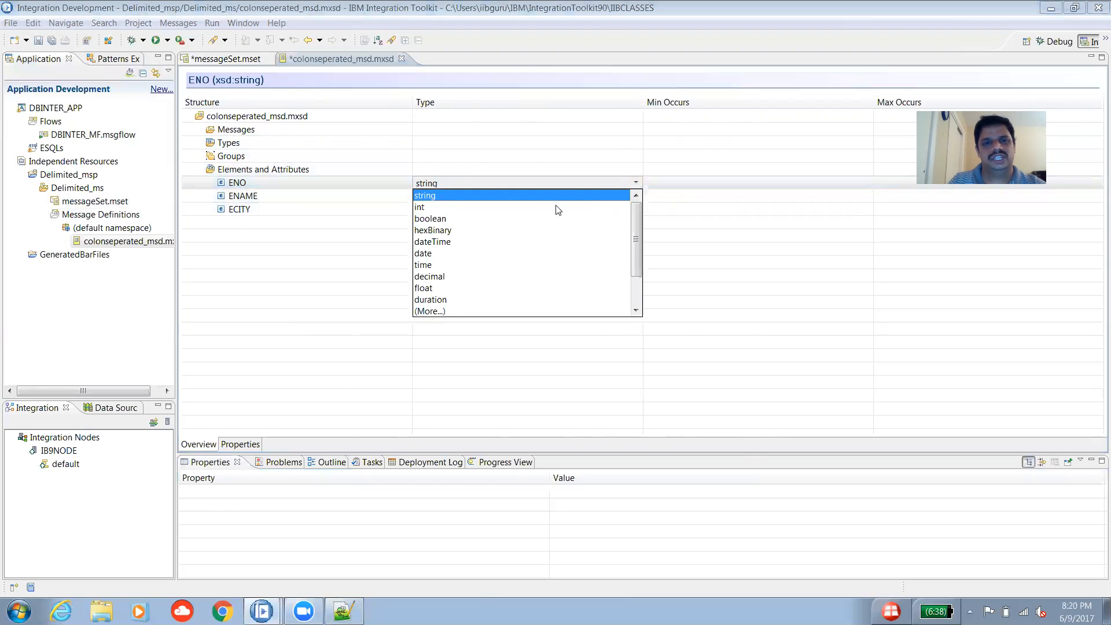
pyautogui.click(432, 207)
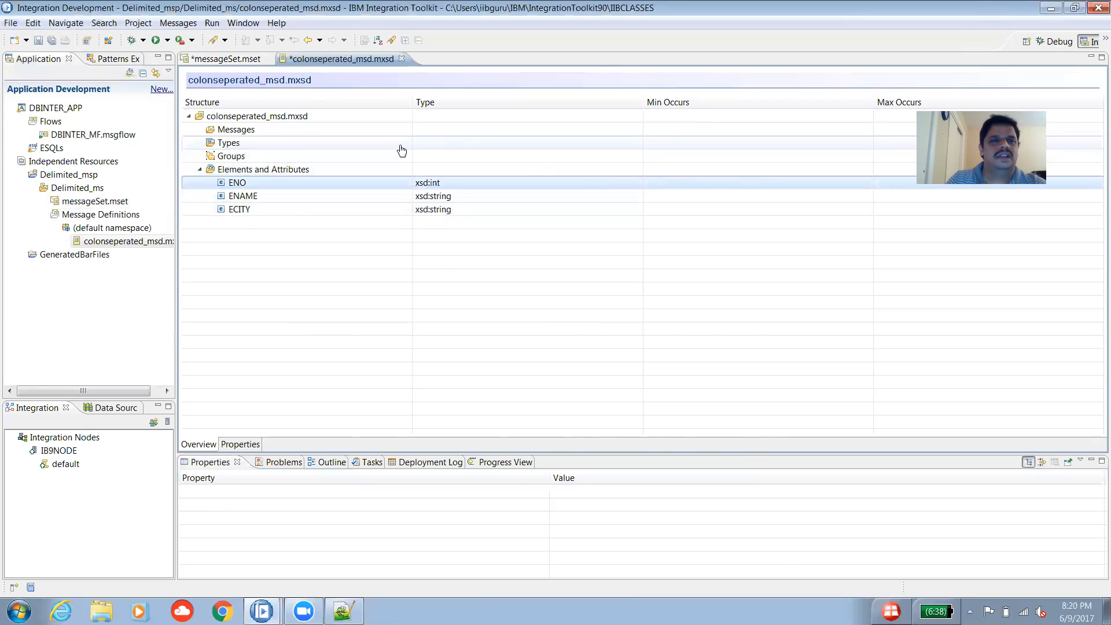
# Select the Types node, then switch to Notepad++ and examine how the fields form one record in EMPLOYEE_DEL.txt.
pyautogui.click(233, 145)
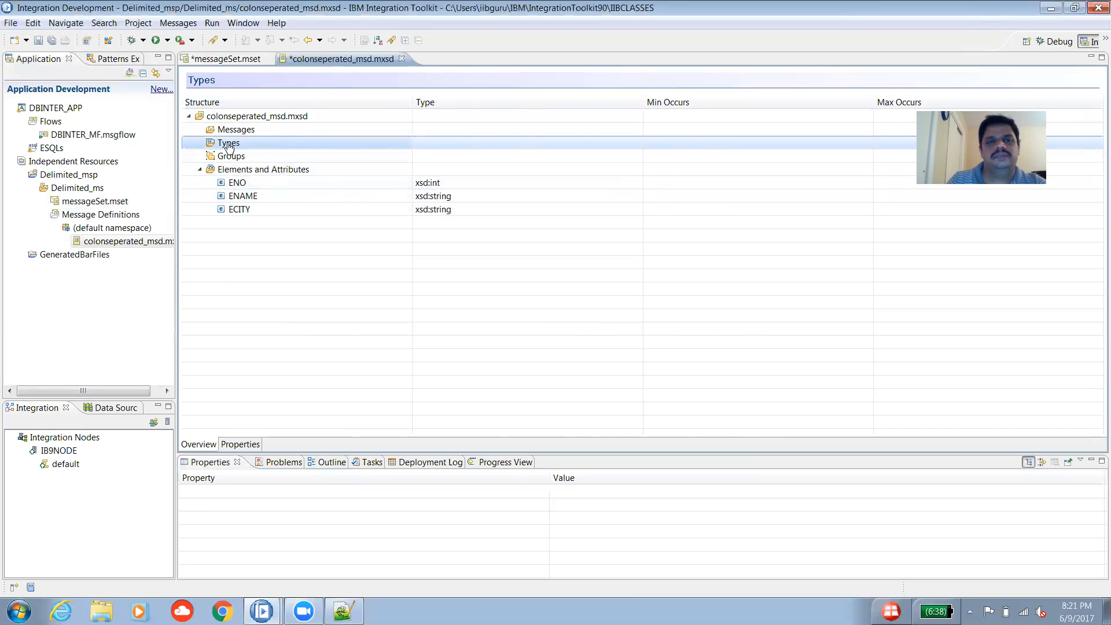
pyautogui.click(343, 611)
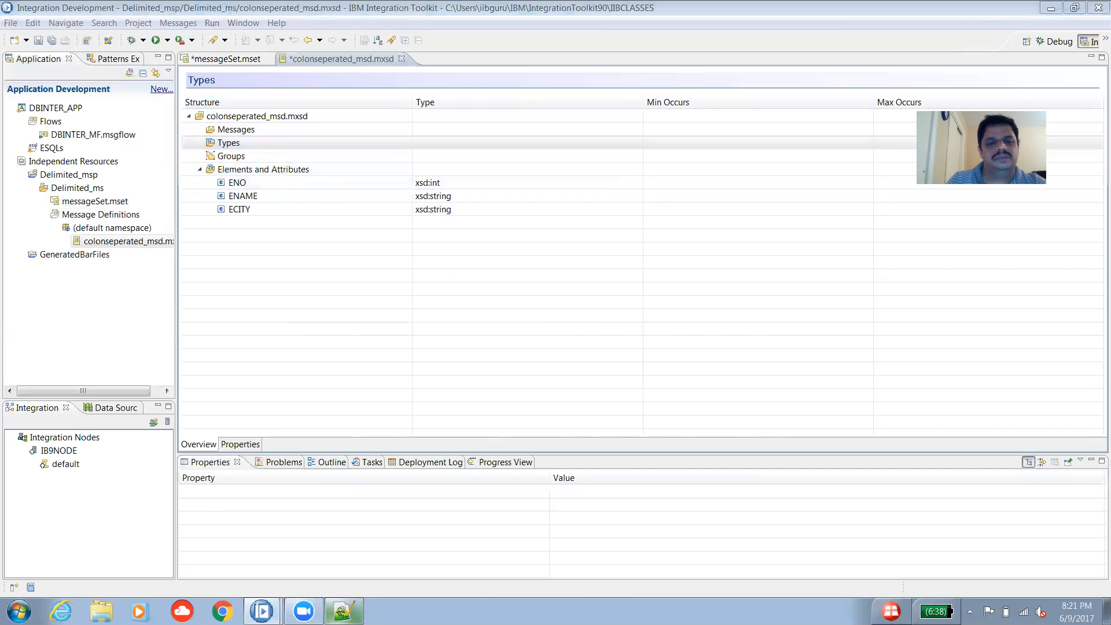
pyautogui.click(82, 96)
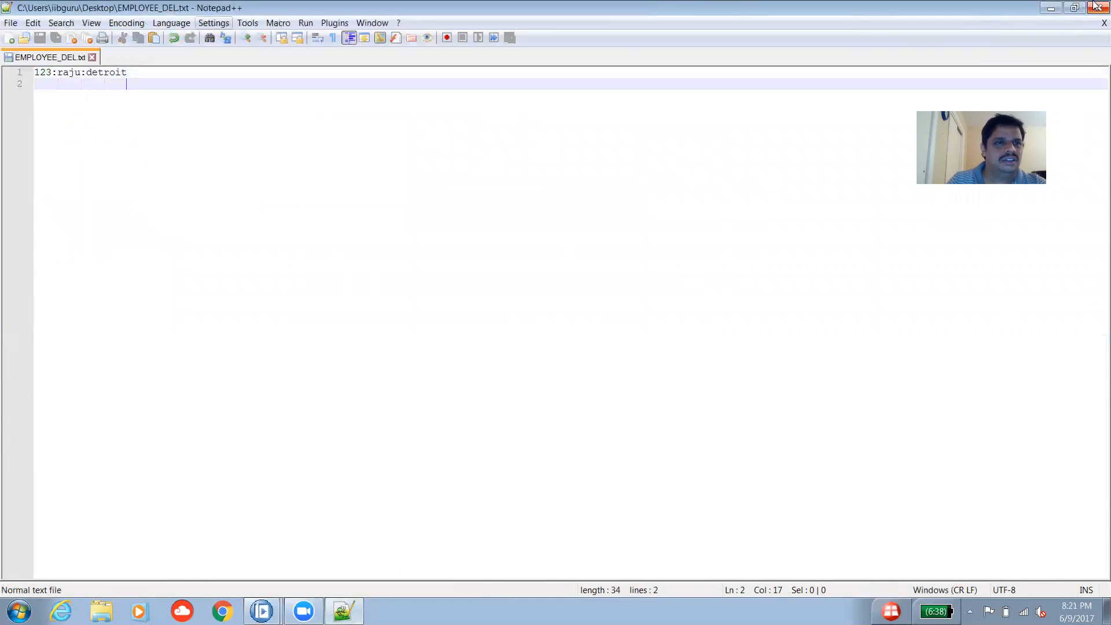
pyautogui.click(36, 73)
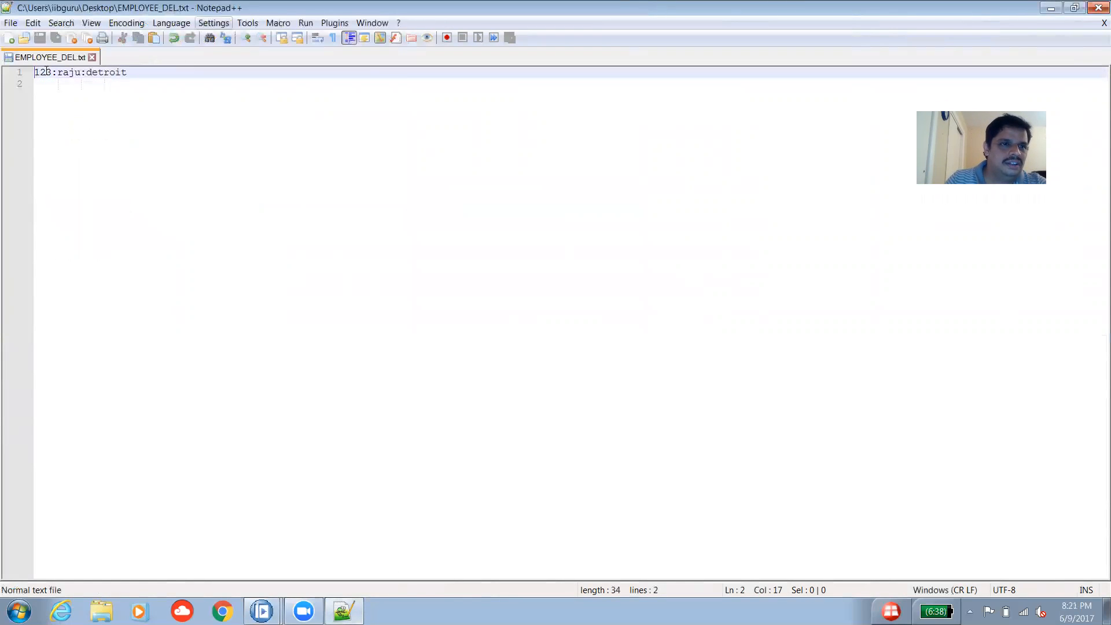
pyautogui.click(399, 75)
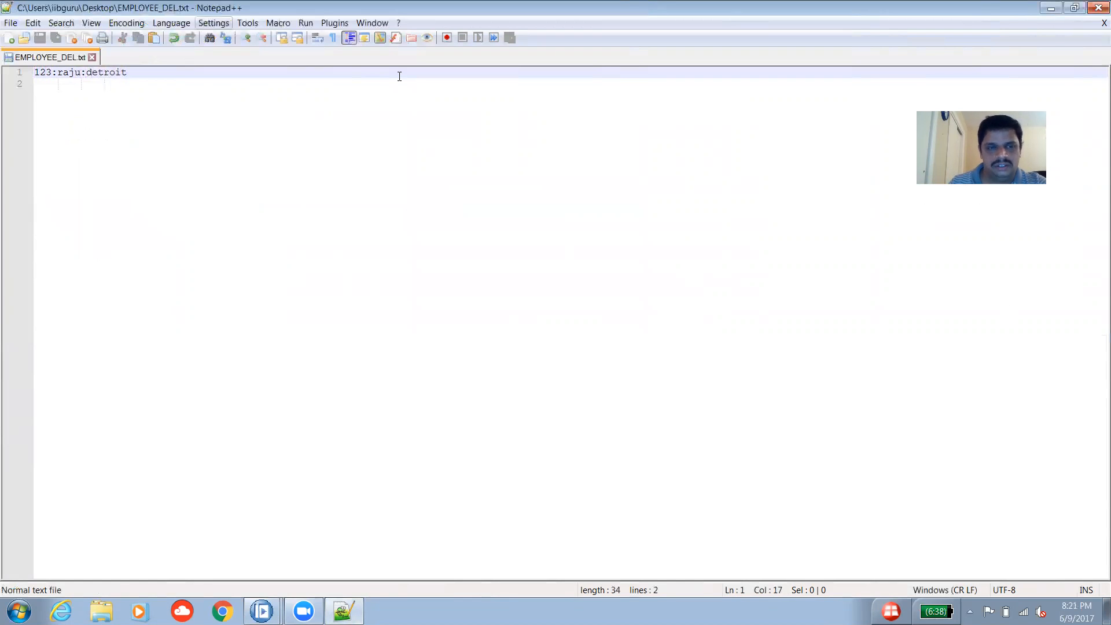
# Examine the complete colon-separated record line in EMPLOYEE_DEL.txt against the Types node of the message definition in IBM Integration Toolkit.
pyautogui.moveTo(36, 73); pyautogui.dragTo(132, 76)
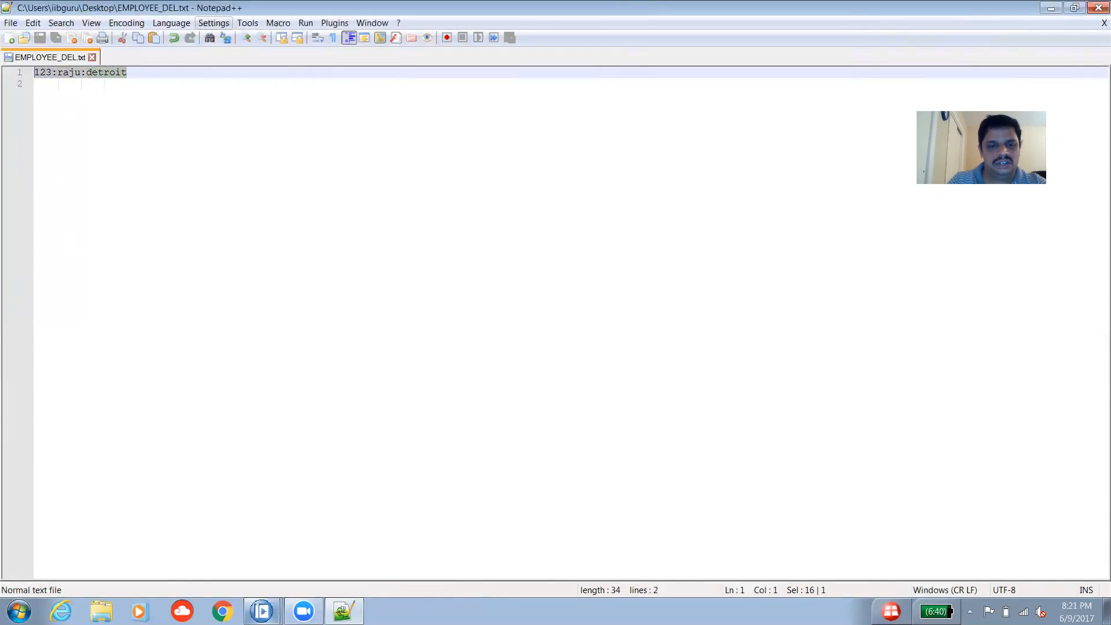
pyautogui.click(262, 611)
pyautogui.click(269, 560)
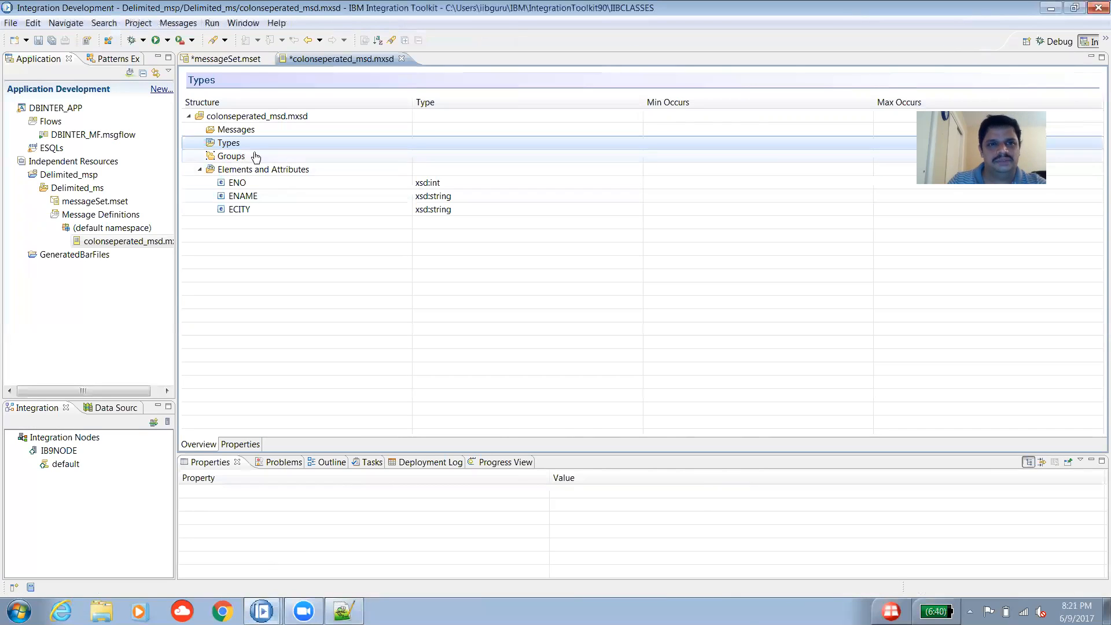
pyautogui.click(344, 611)
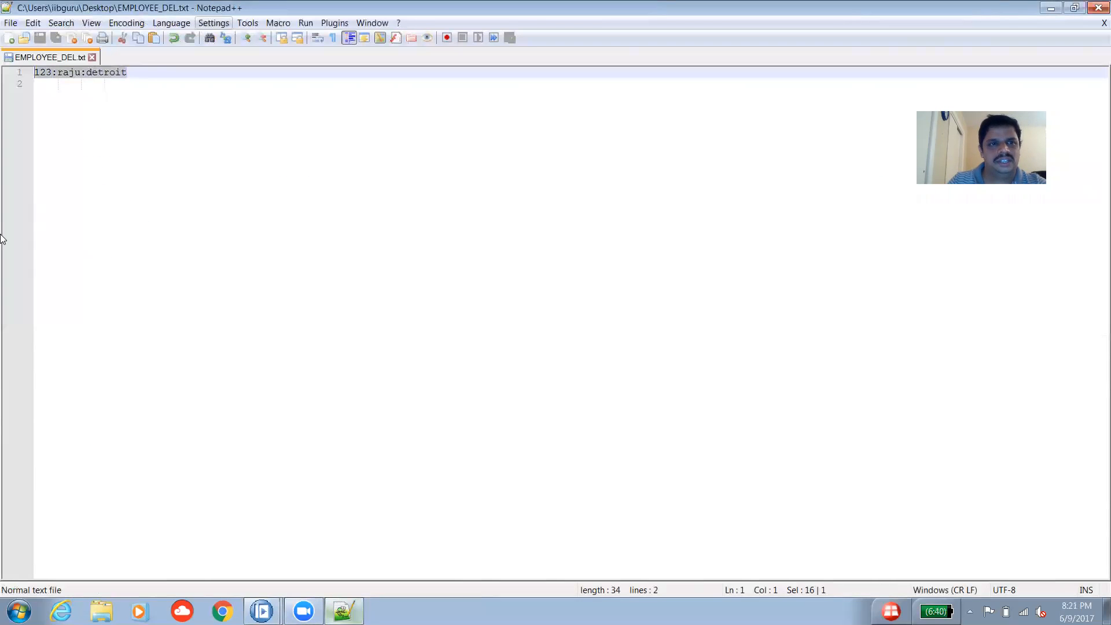
pyautogui.click(133, 76)
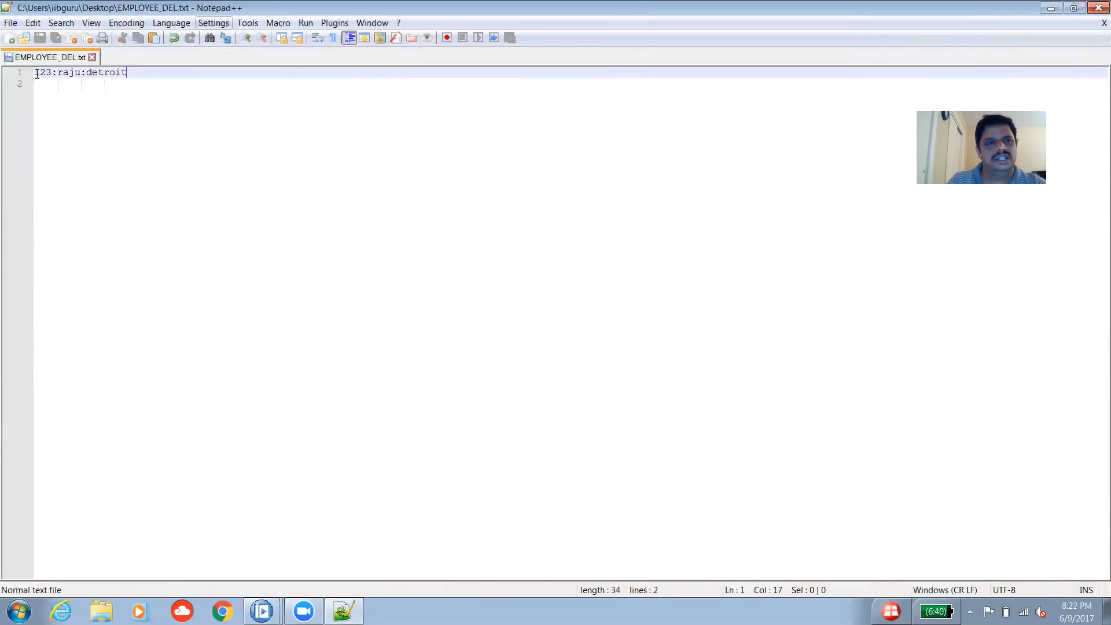
pyautogui.moveTo(37, 74); pyautogui.dragTo(127, 75)
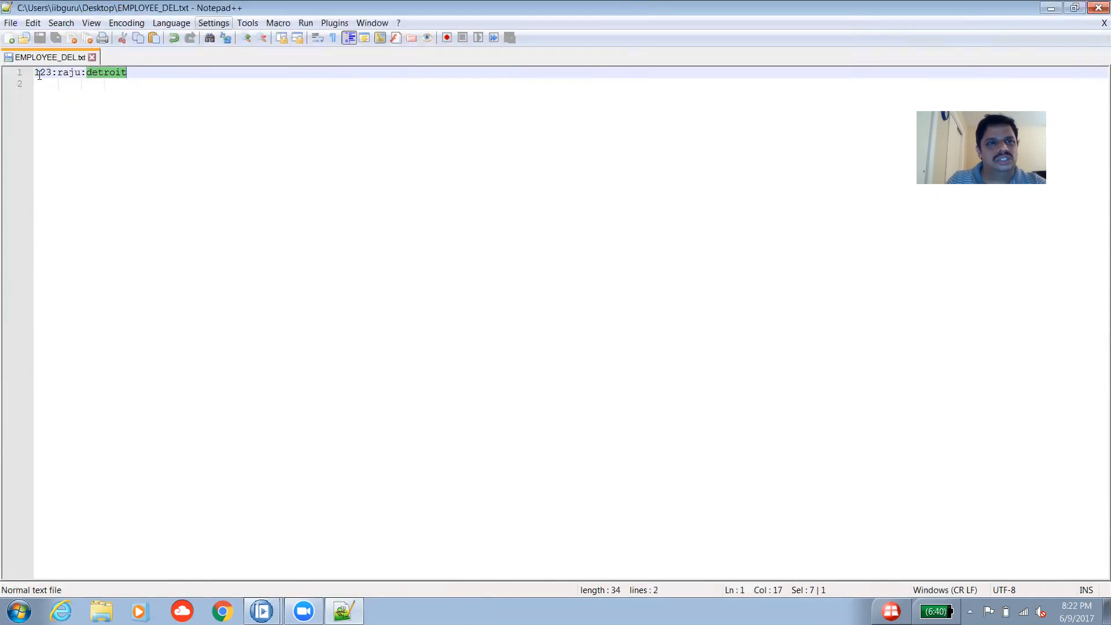
pyautogui.moveTo(35, 72); pyautogui.dragTo(128, 77)
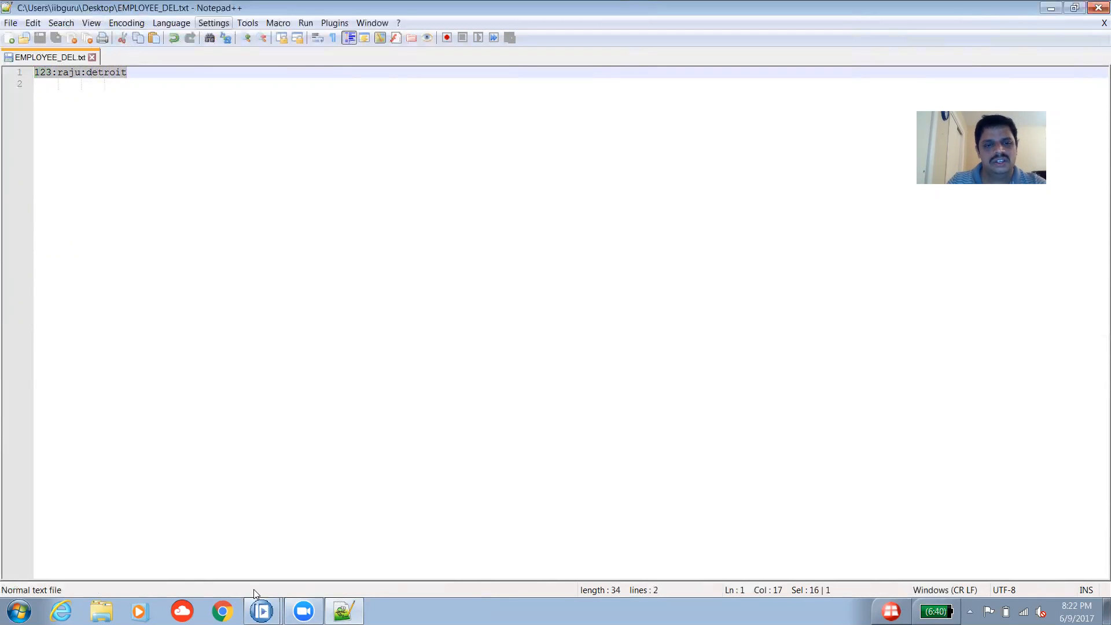
pyautogui.click(261, 611)
pyautogui.click(243, 552)
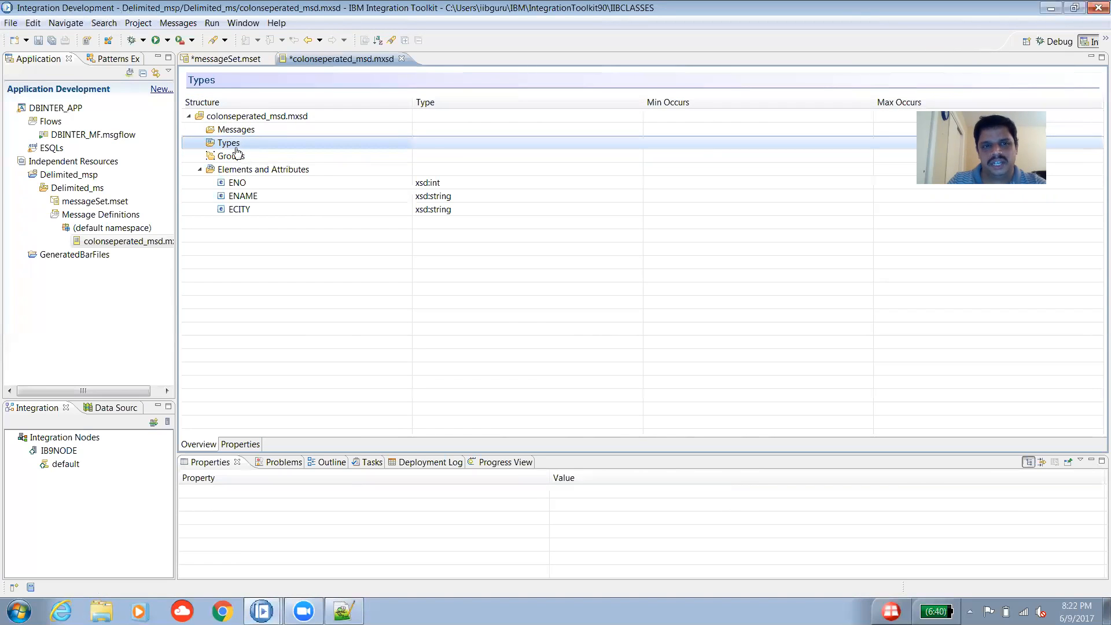
# Add a complex type named ERECORD under the Types node of colonseperated_msd.mxsd.
pyautogui.rightClick(237, 147)
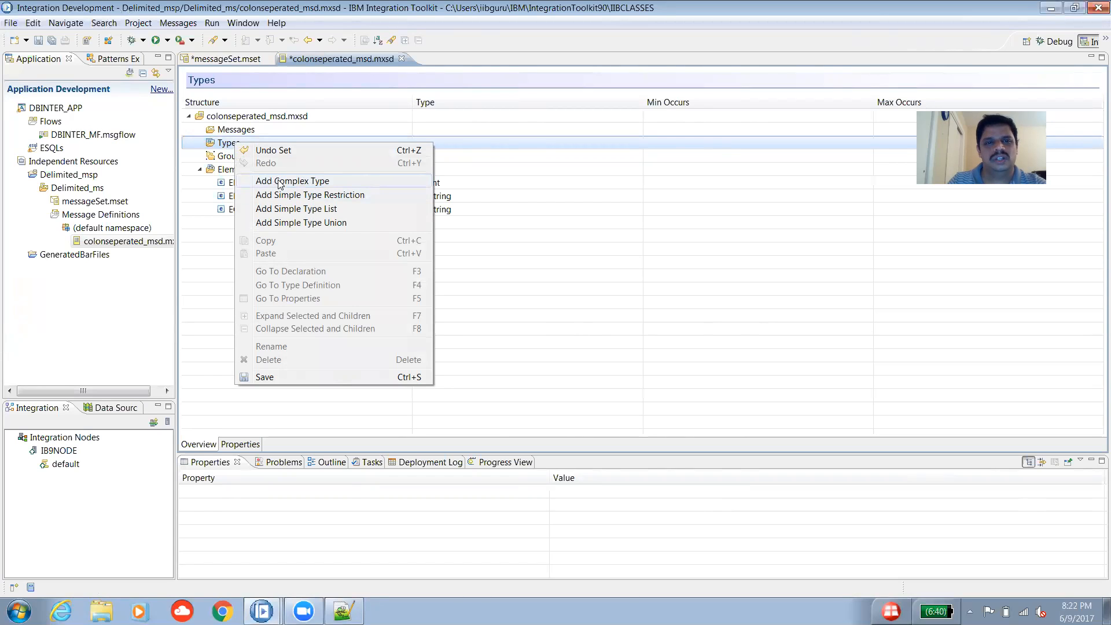
pyautogui.click(320, 181)
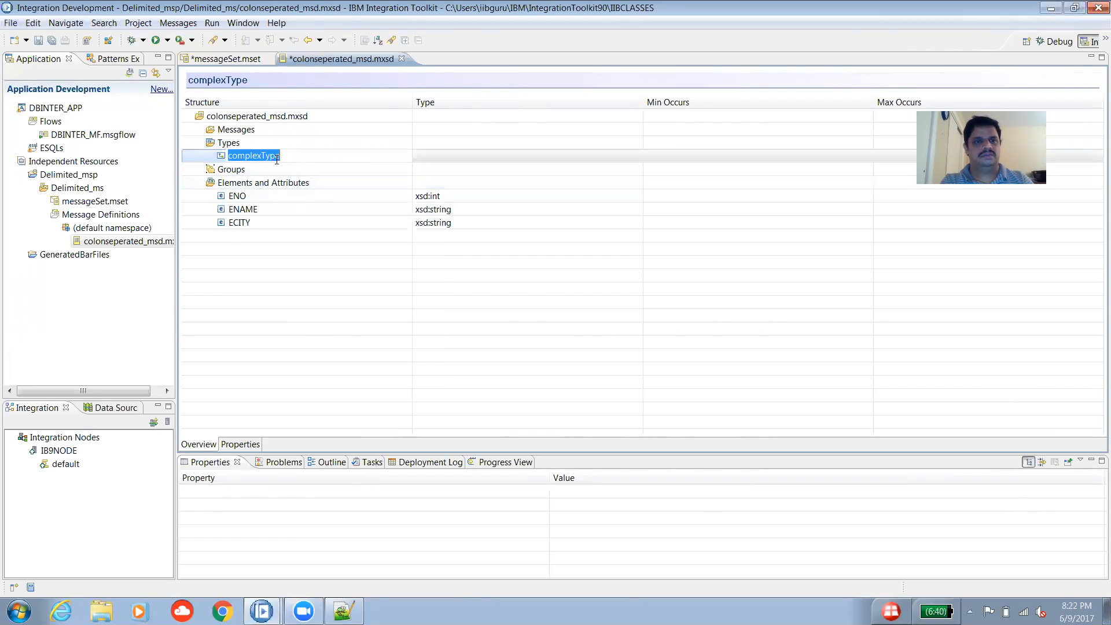
pyautogui.write('ERECORD')
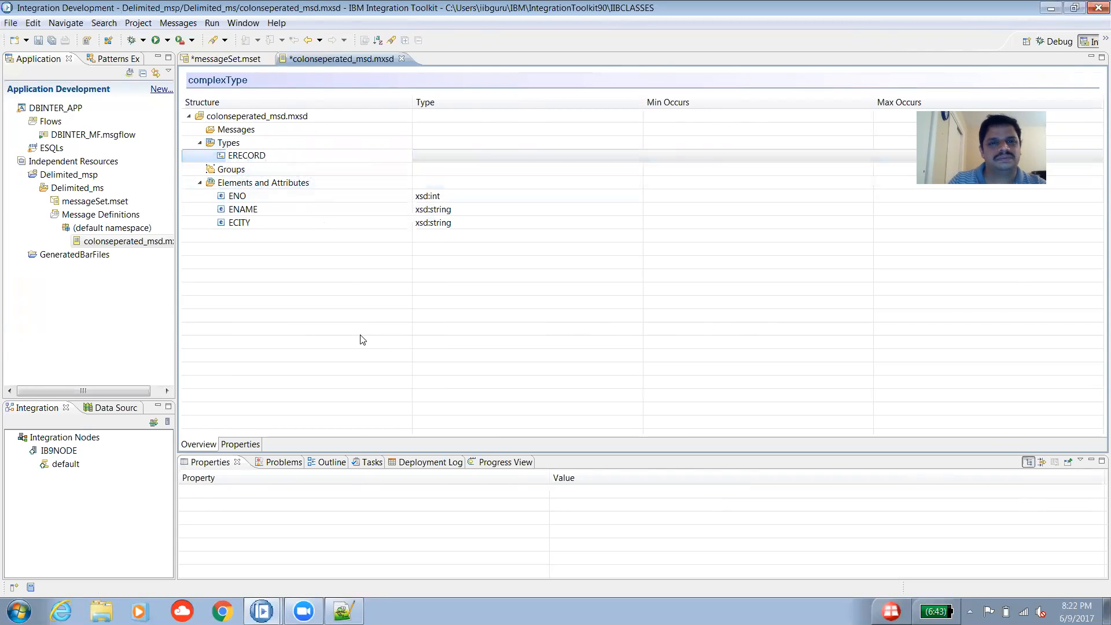
pyautogui.press('Return')
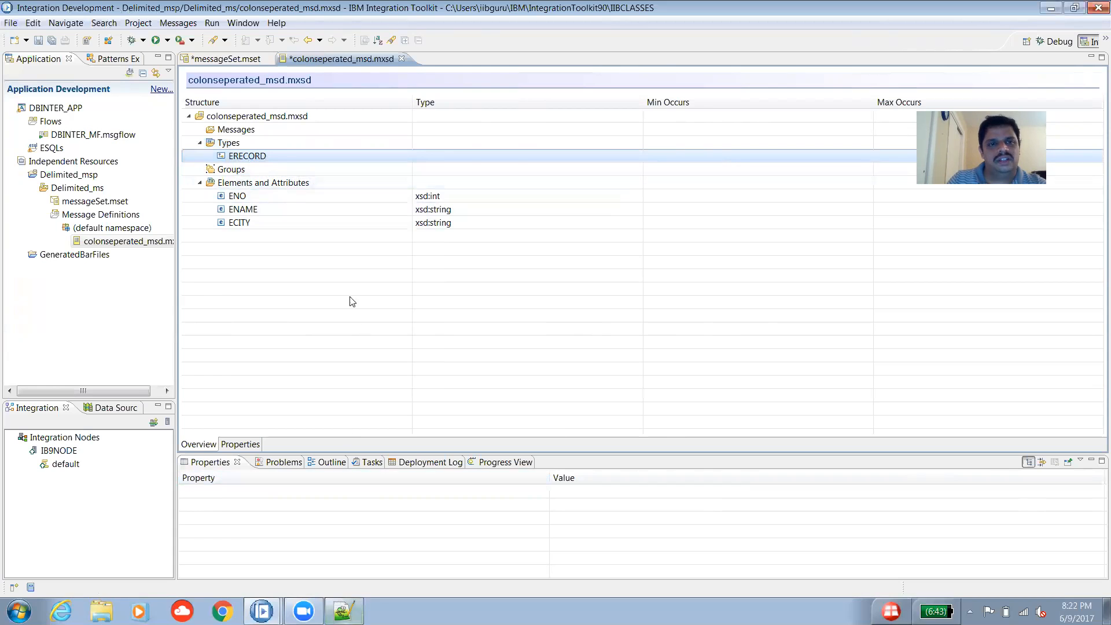
# Consult the field order in EMPLOYEE_DEL.txt and add an element reference to ENO under the ERECORD complex type.
pyautogui.hotkey('alt', 'Tab')
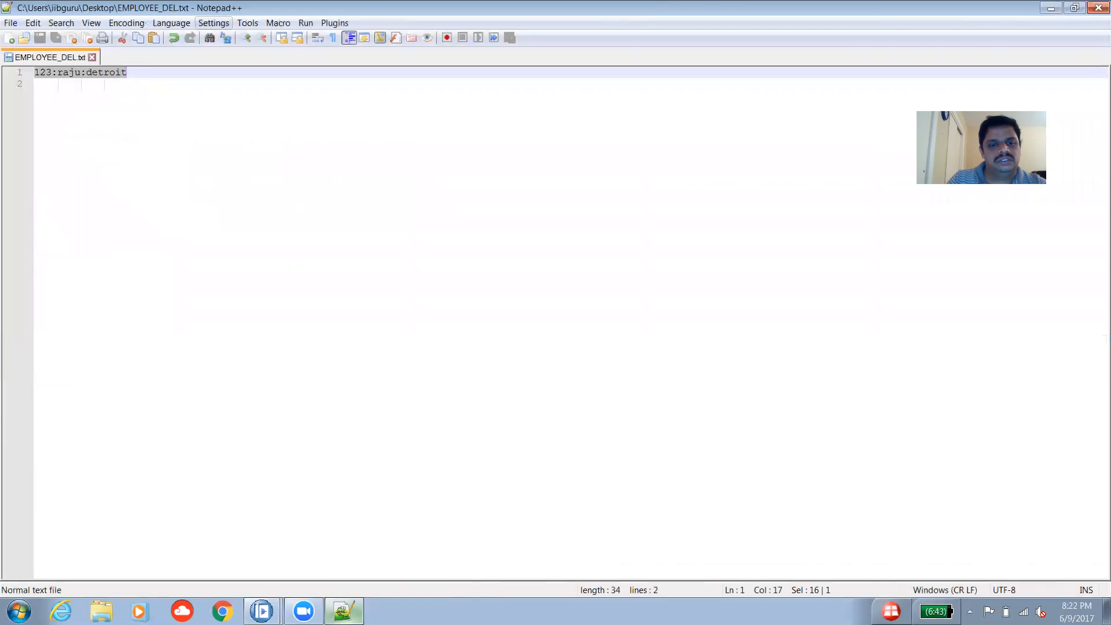
pyautogui.hotkey('alt', 'Tab')
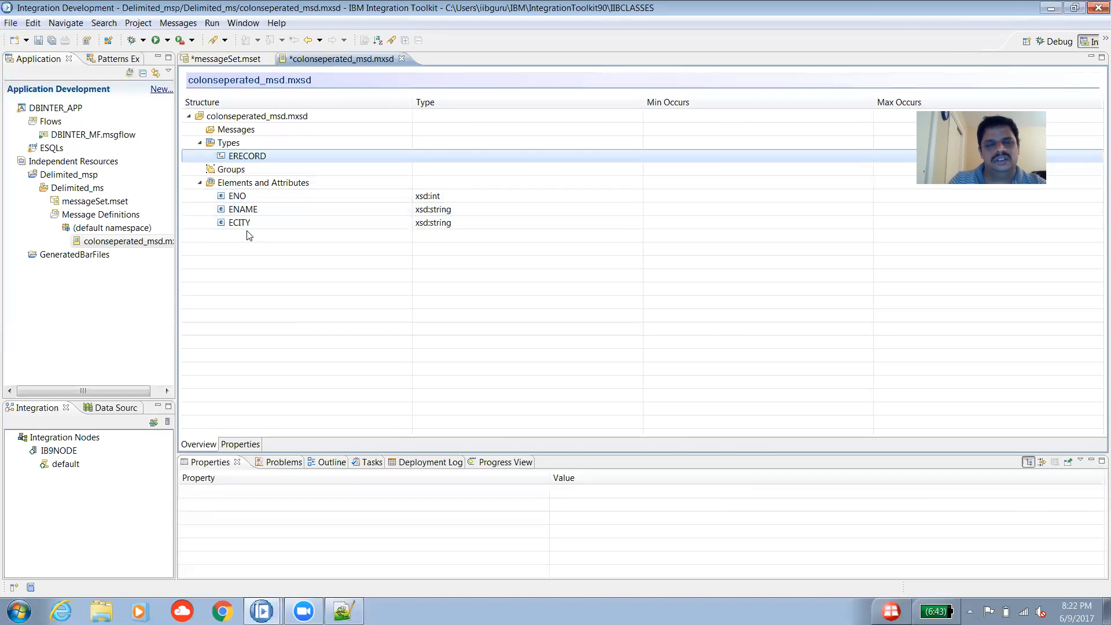
pyautogui.rightClick(257, 158)
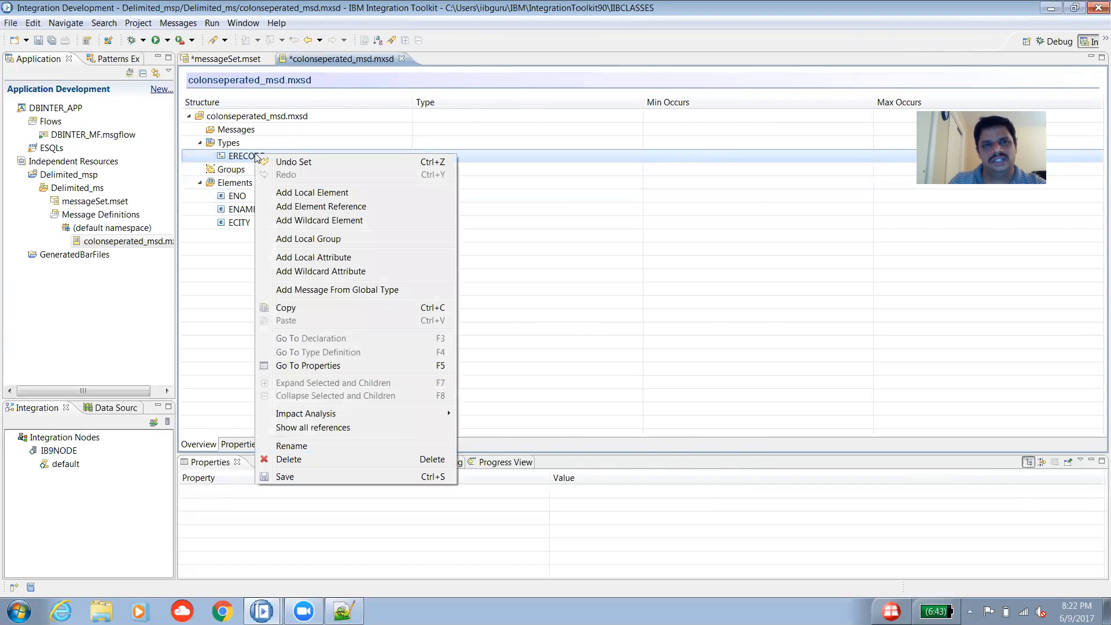
pyautogui.click(314, 208)
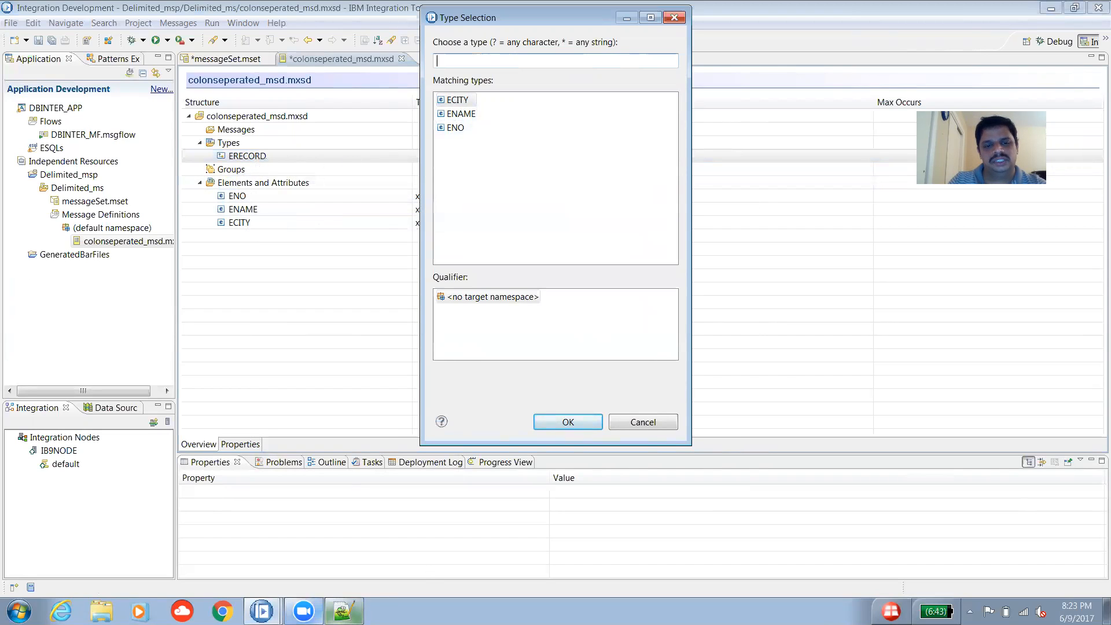
pyautogui.click(344, 612)
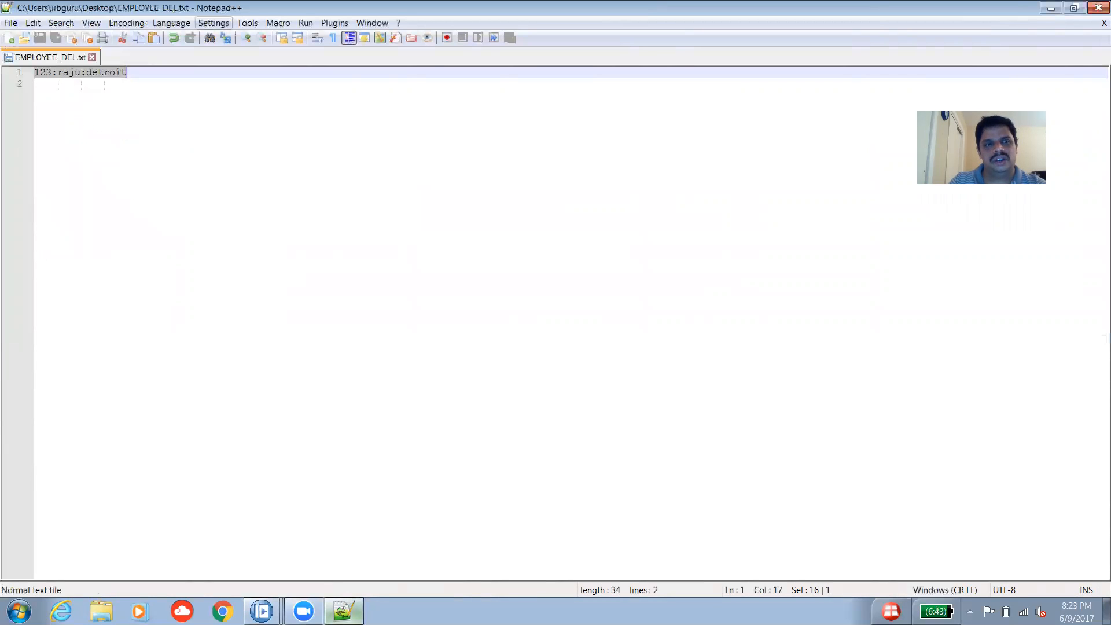
pyautogui.click(262, 611)
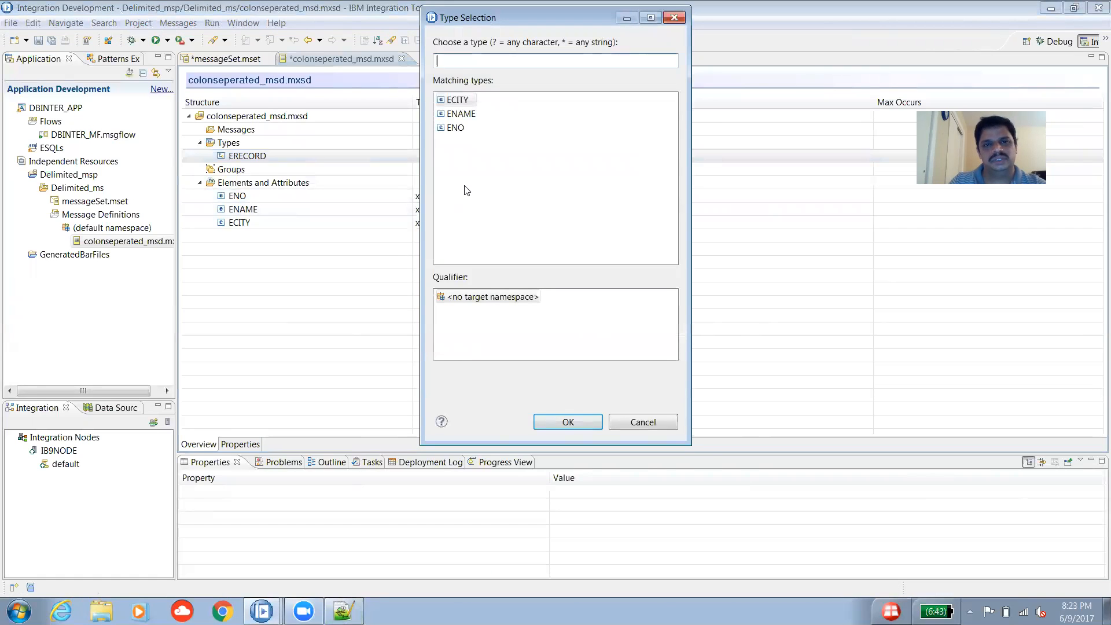
pyautogui.click(455, 129)
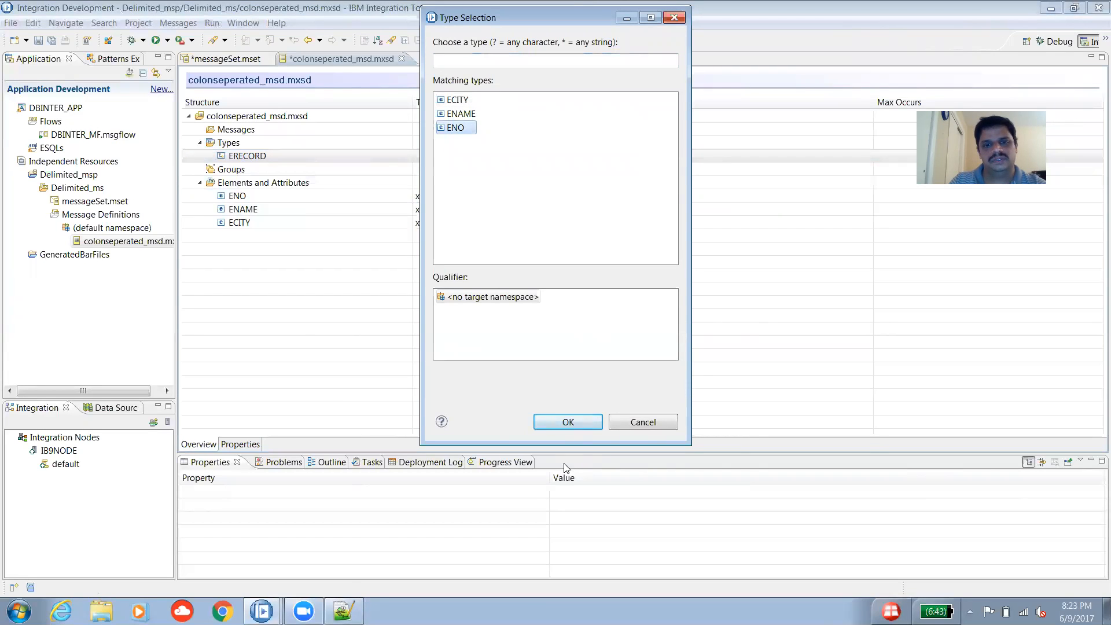
pyautogui.click(568, 422)
# Add element references to ENAME and ECITY, in that order, under the ERECORD complex type.
pyautogui.rightClick(257, 156)
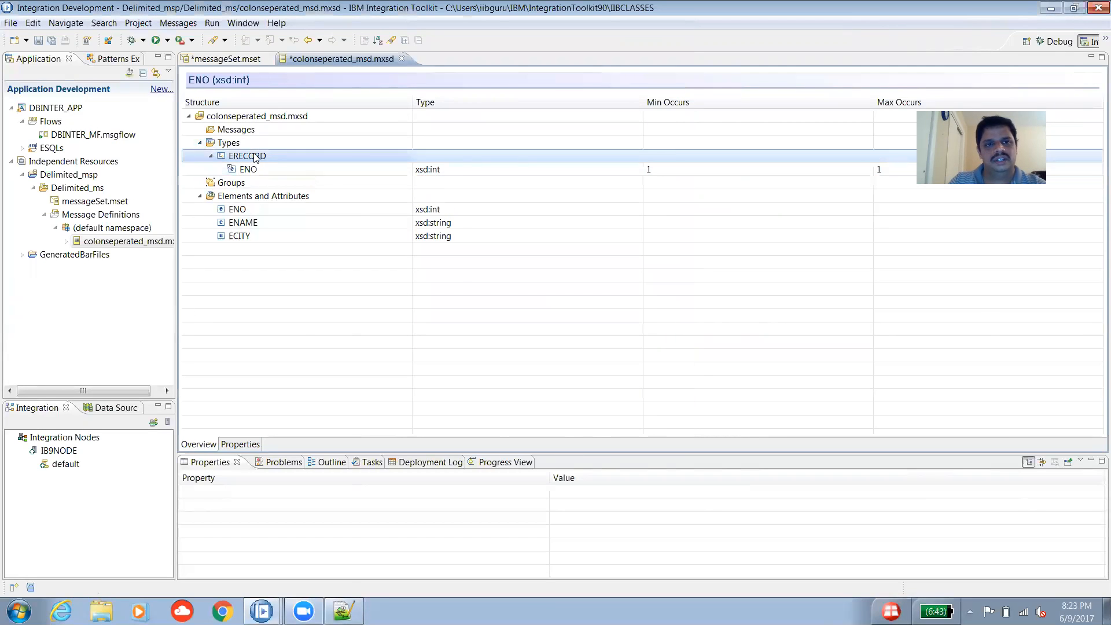
pyautogui.click(320, 207)
pyautogui.click(461, 113)
pyautogui.click(569, 422)
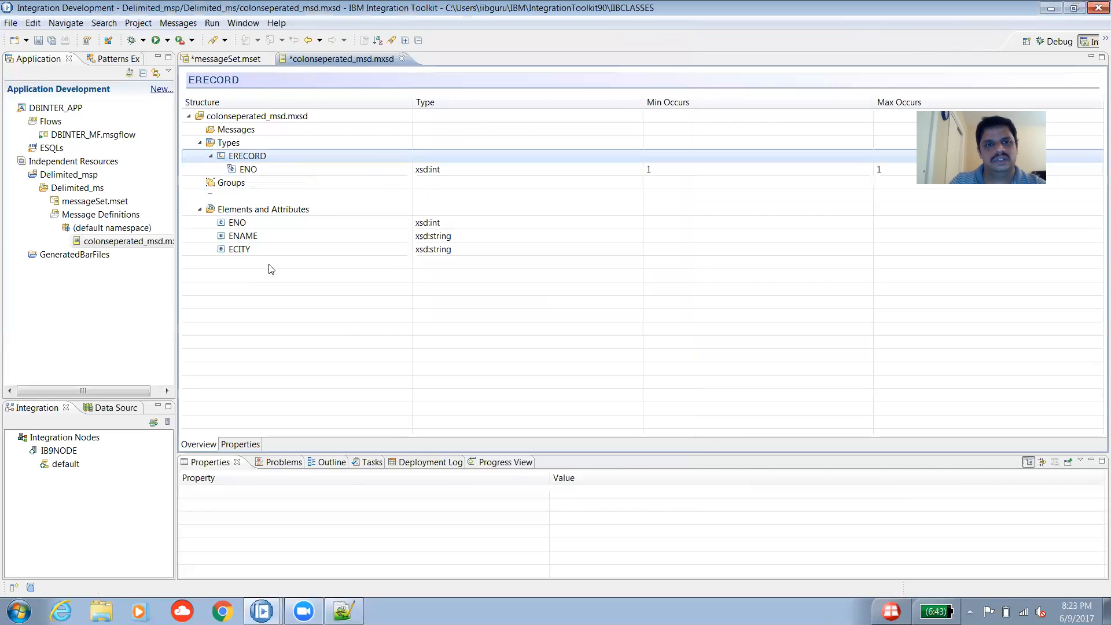
pyautogui.click(257, 159)
pyautogui.rightClick(256, 159)
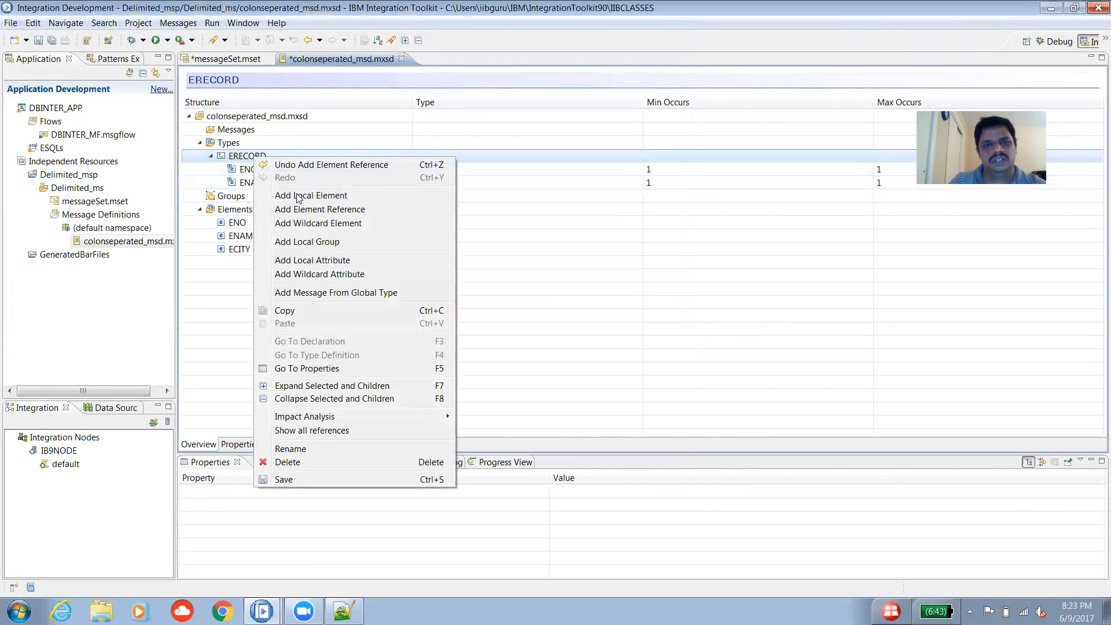
pyautogui.click(319, 209)
pyautogui.click(465, 102)
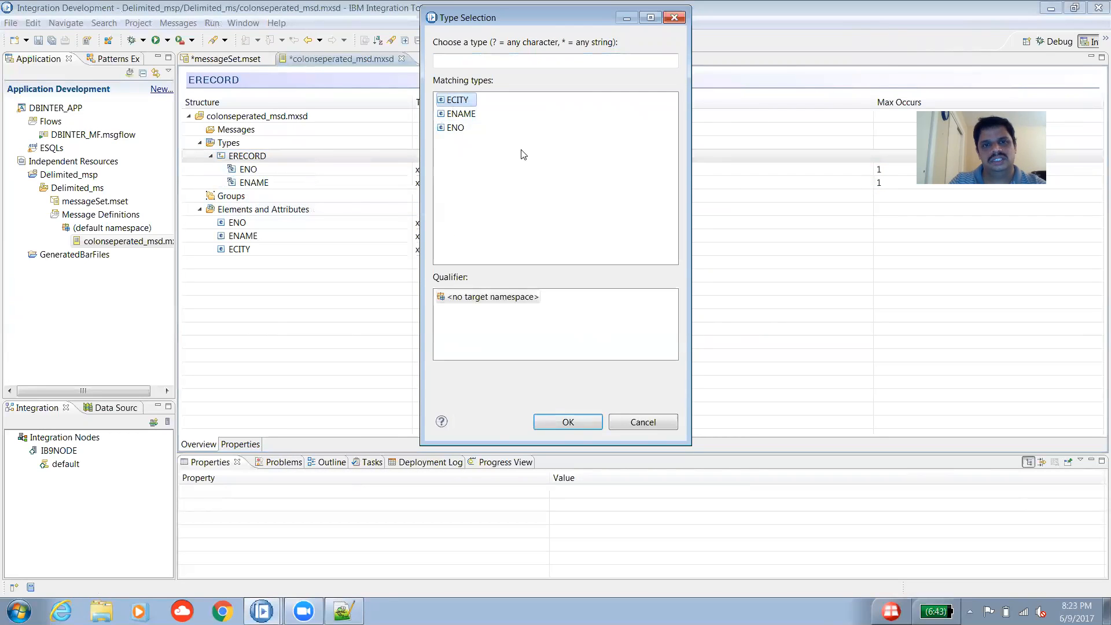
pyautogui.click(568, 422)
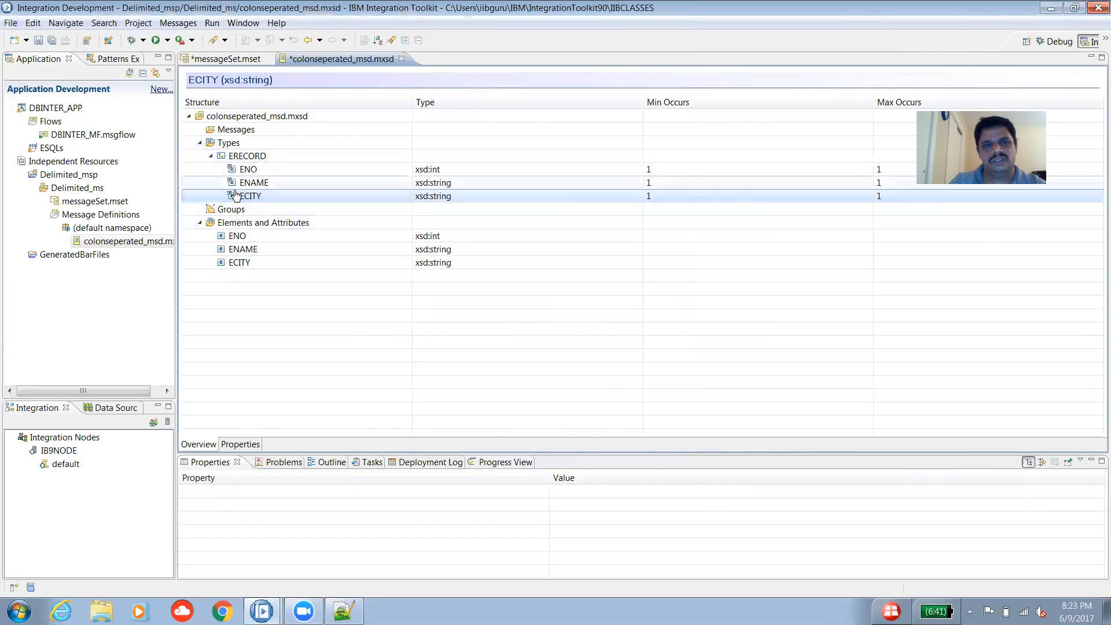
# Create a message from the global type ERECORD, collapse the type and expand the ERECORD entry under Elements and Attributes.
pyautogui.click(255, 157)
pyautogui.rightClick(254, 158)
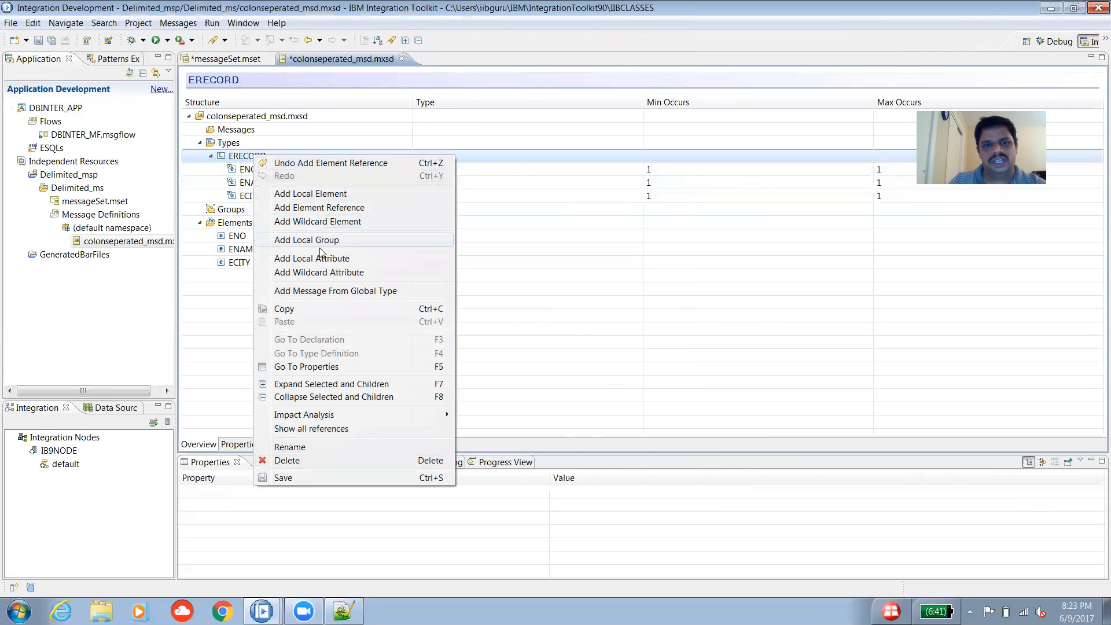
pyautogui.click(334, 291)
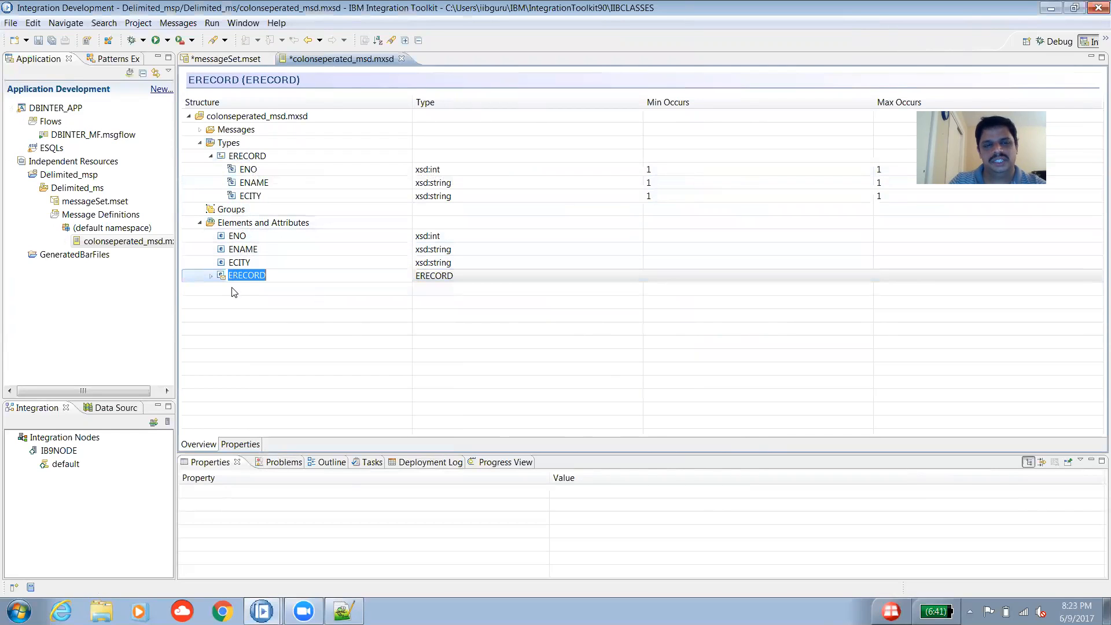
pyautogui.click(212, 157)
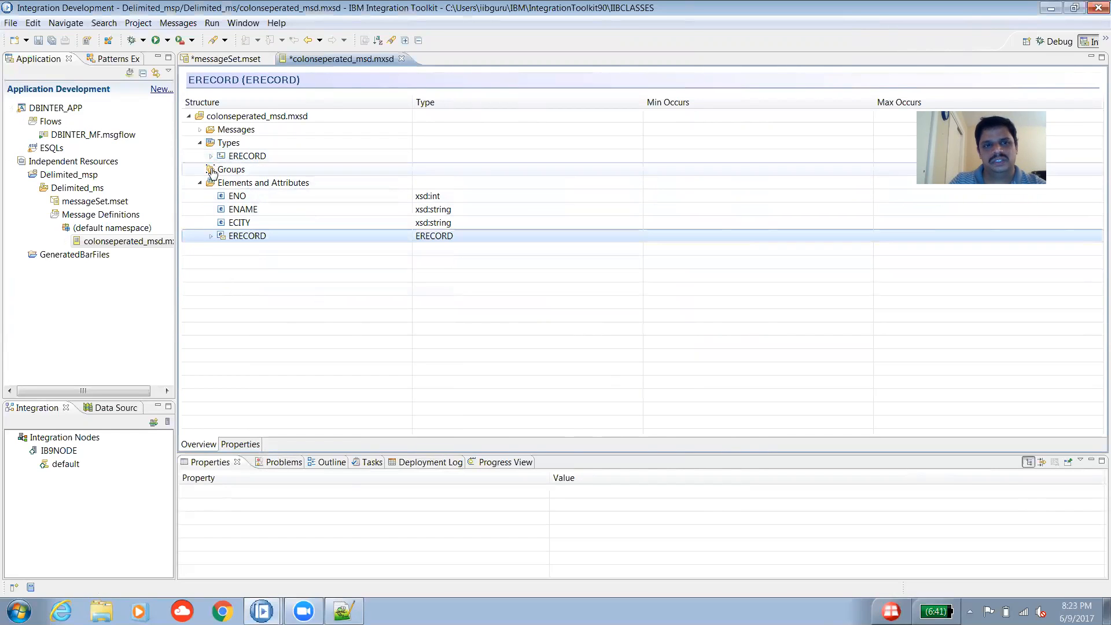
pyautogui.click(212, 237)
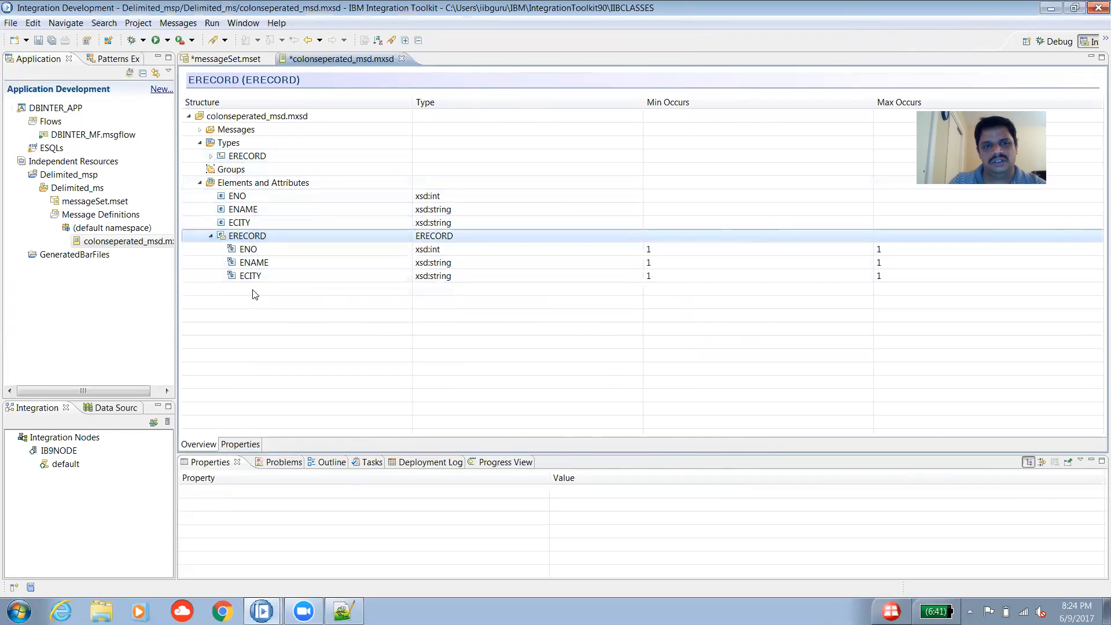
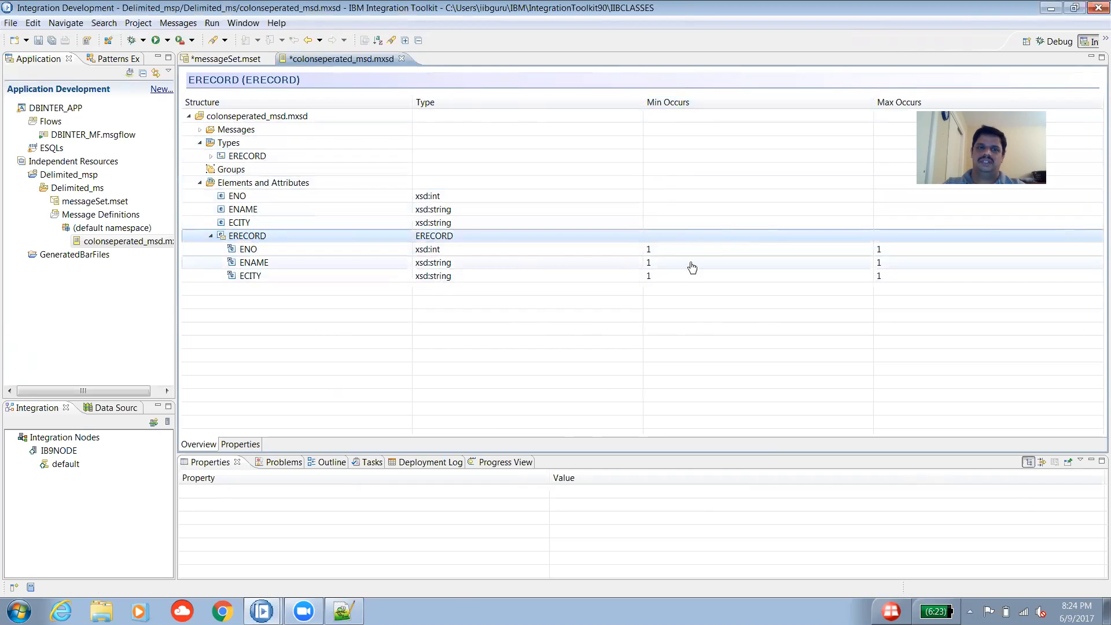
# Try 0 as the Min Occurs of ENO within the ERECORD element and restore it to 1.
pyautogui.click(667, 252)
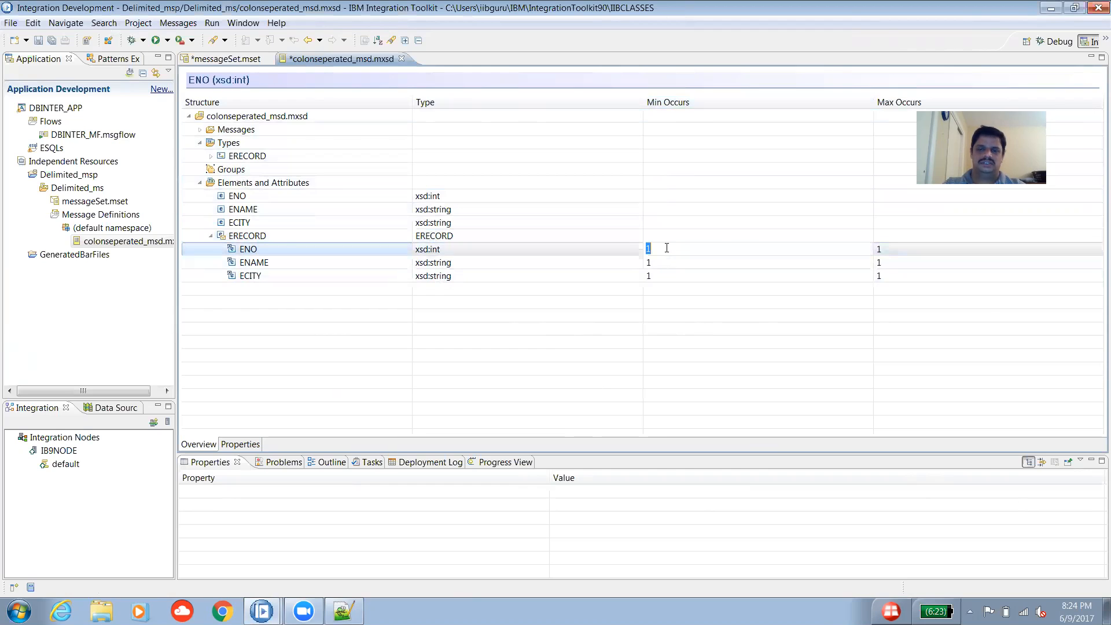
pyautogui.write('0')
pyautogui.press('BackSpace')
pyautogui.write('1')
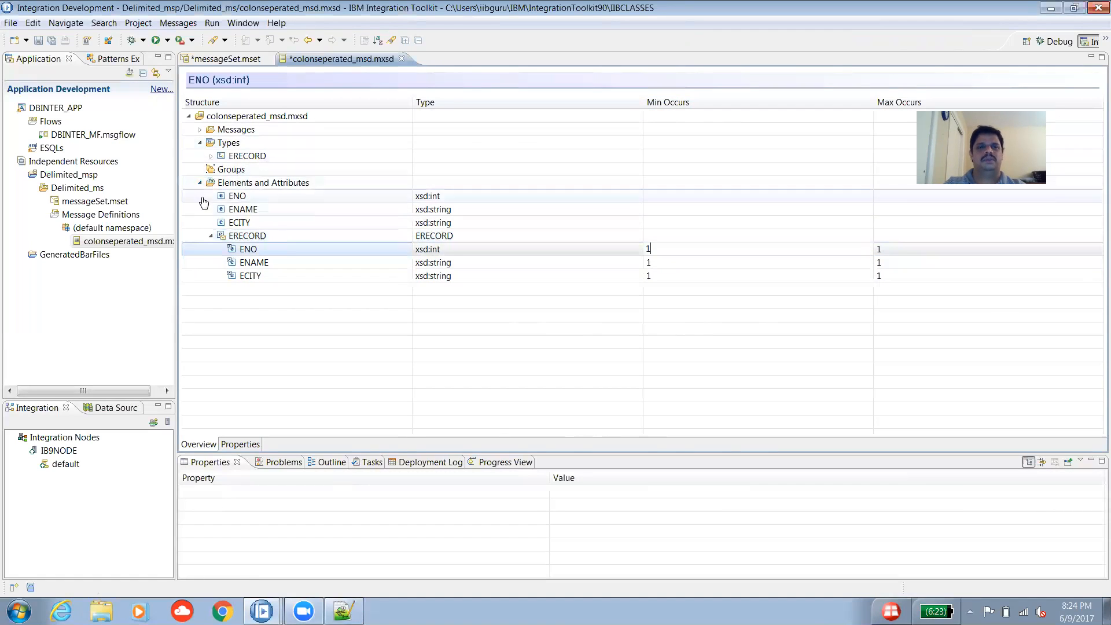
pyautogui.click(313, 331)
# Switch to Notepad++ to examine how often the record occurs in EMPLOYEE_DEL.txt and return to IBM Integration Toolkit.
pyautogui.click(344, 612)
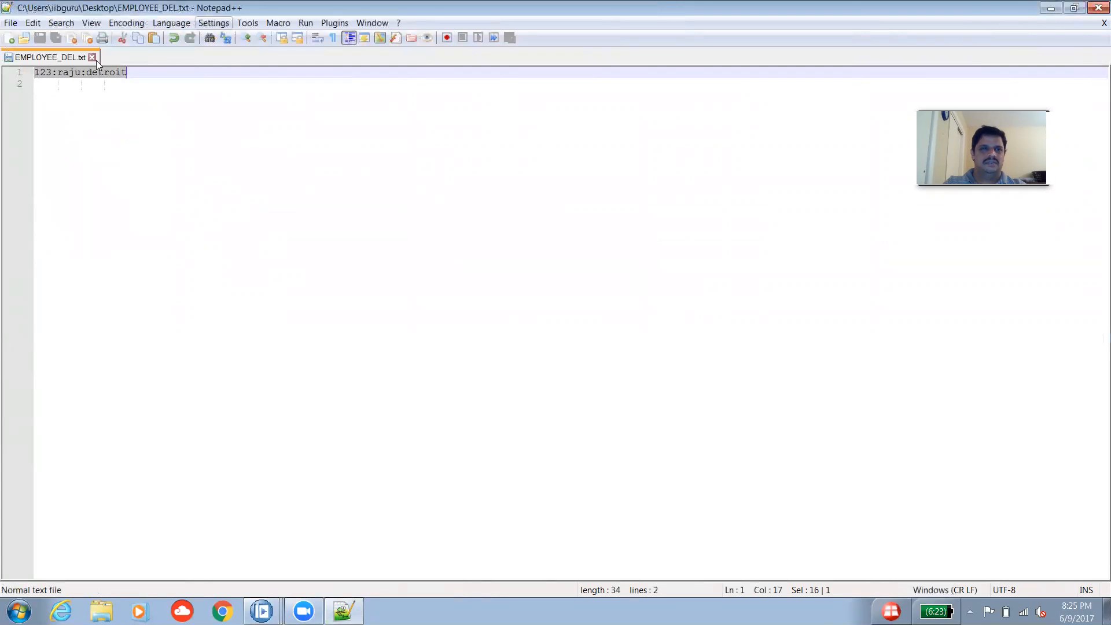
pyautogui.moveTo(139, 77); pyautogui.dragTo(36, 70)
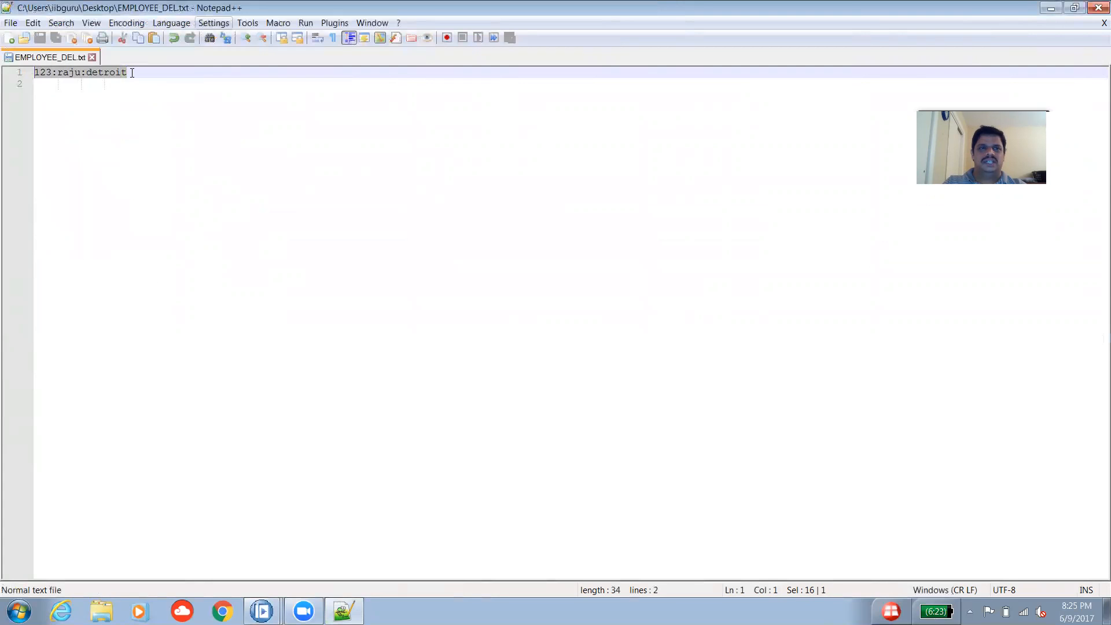
pyautogui.moveTo(129, 72); pyautogui.dragTo(29, 76)
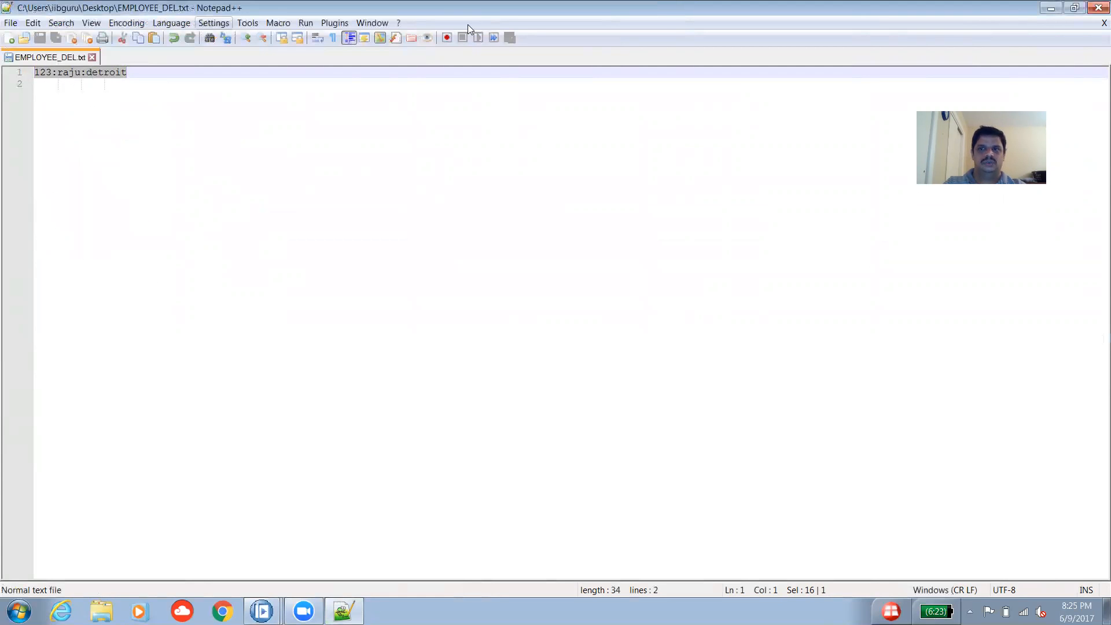
pyautogui.click(262, 611)
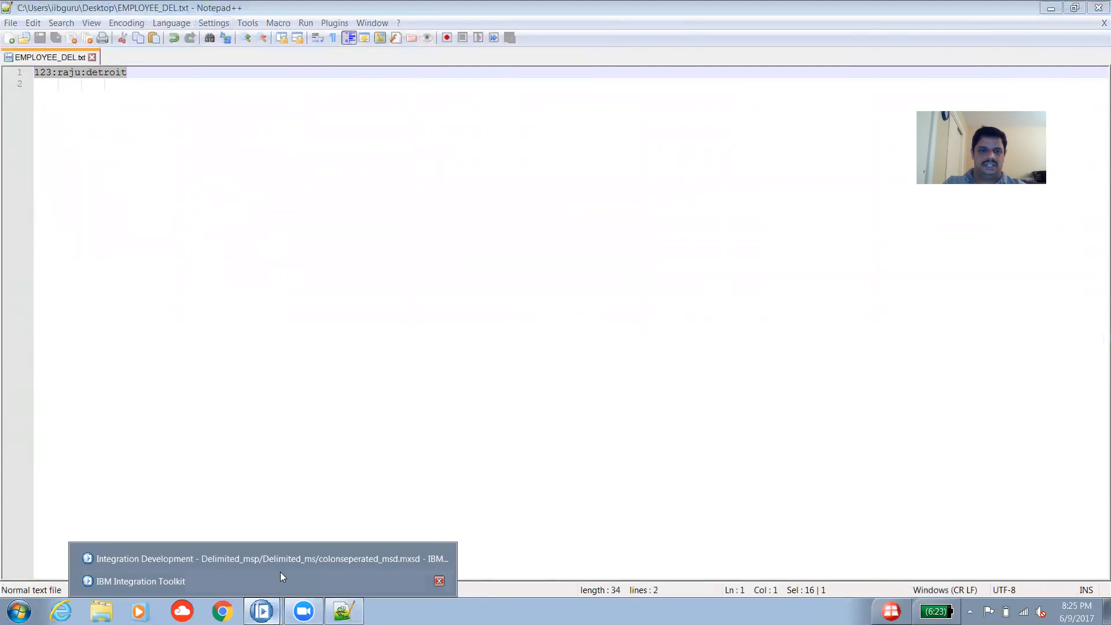
pyautogui.click(288, 564)
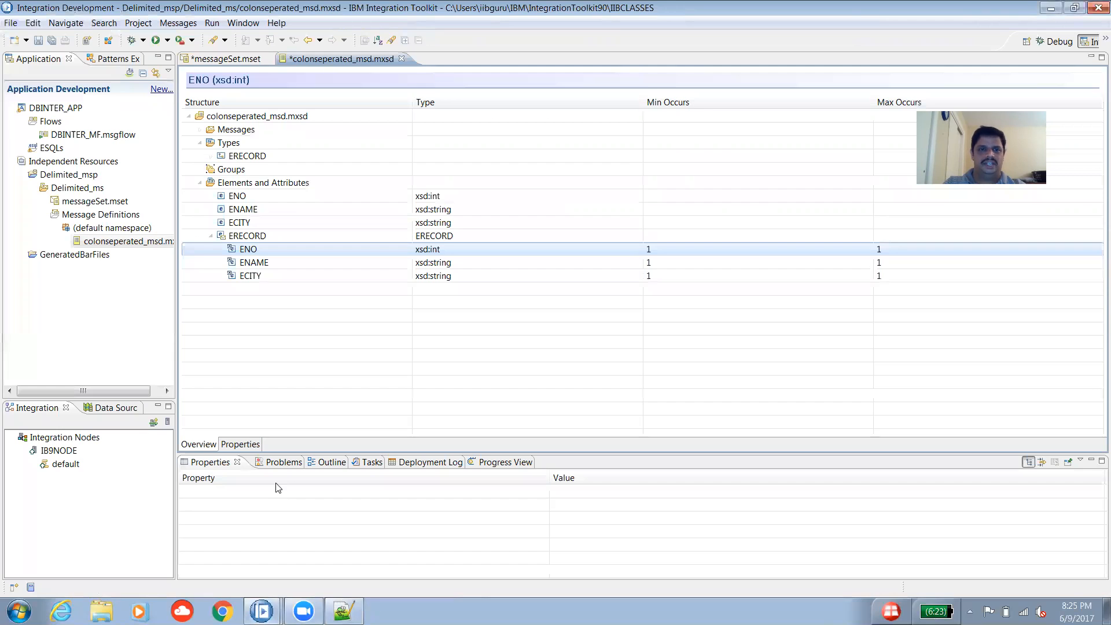
# Open the Text1 physical properties of the ERECORD complex type and check the record separator in EMPLOYEE_DEL.txt in Notepad++.
pyautogui.click(242, 158)
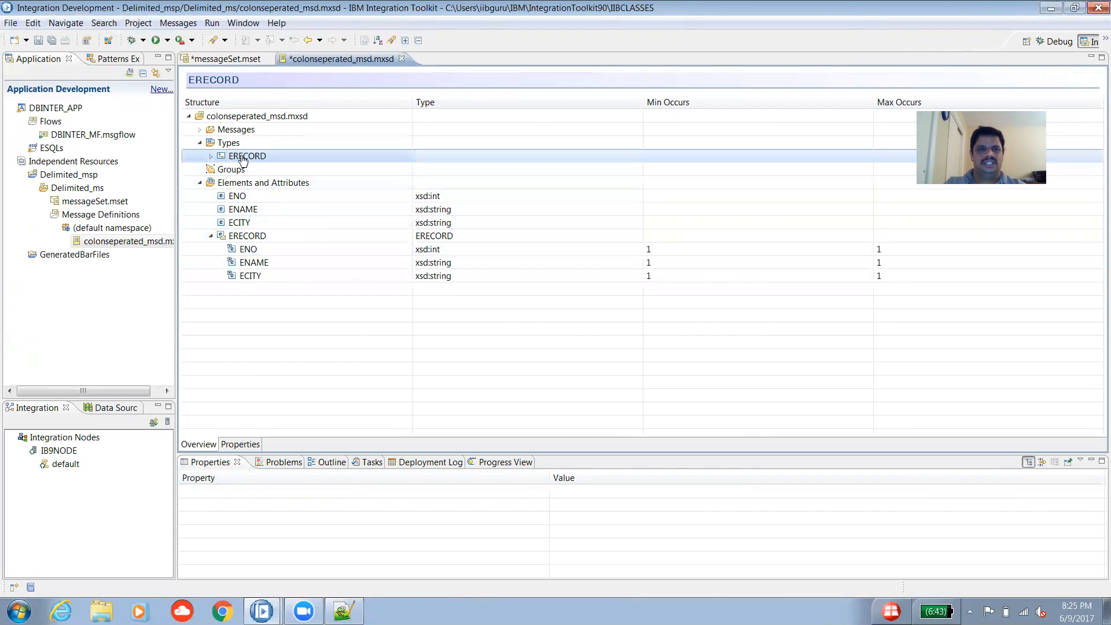
pyautogui.click(241, 446)
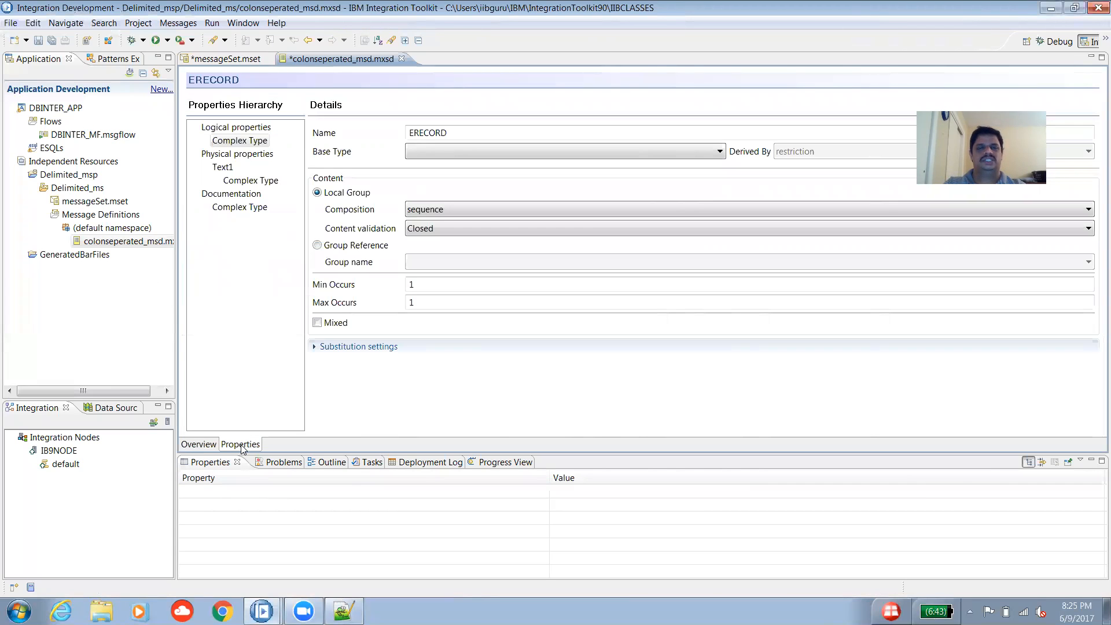
pyautogui.click(199, 444)
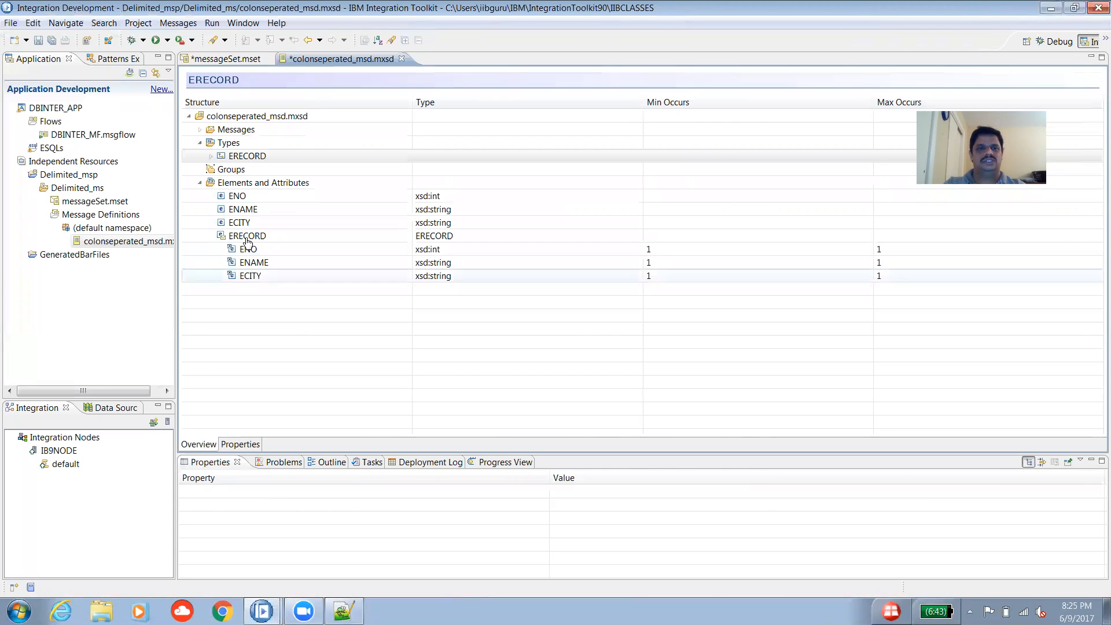
pyautogui.click(246, 157)
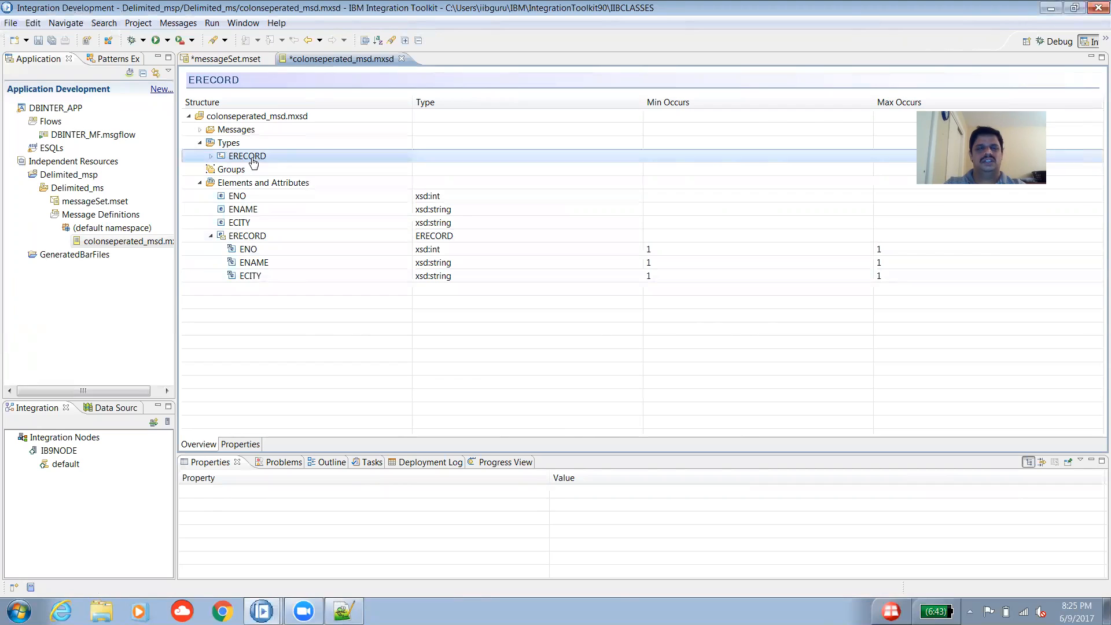
pyautogui.click(249, 157)
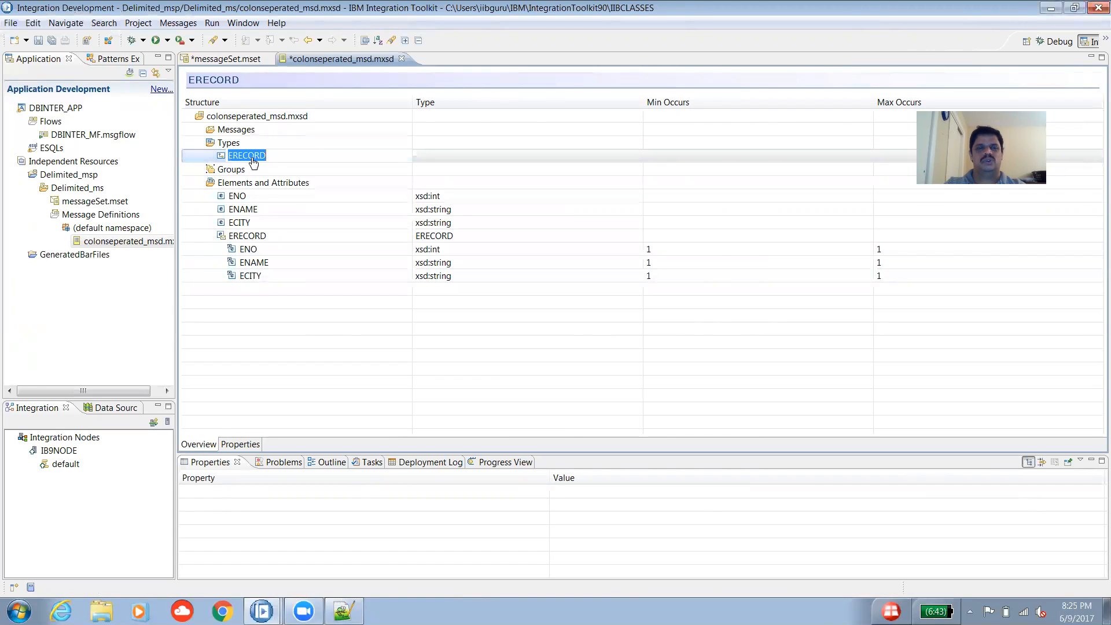
pyautogui.click(241, 444)
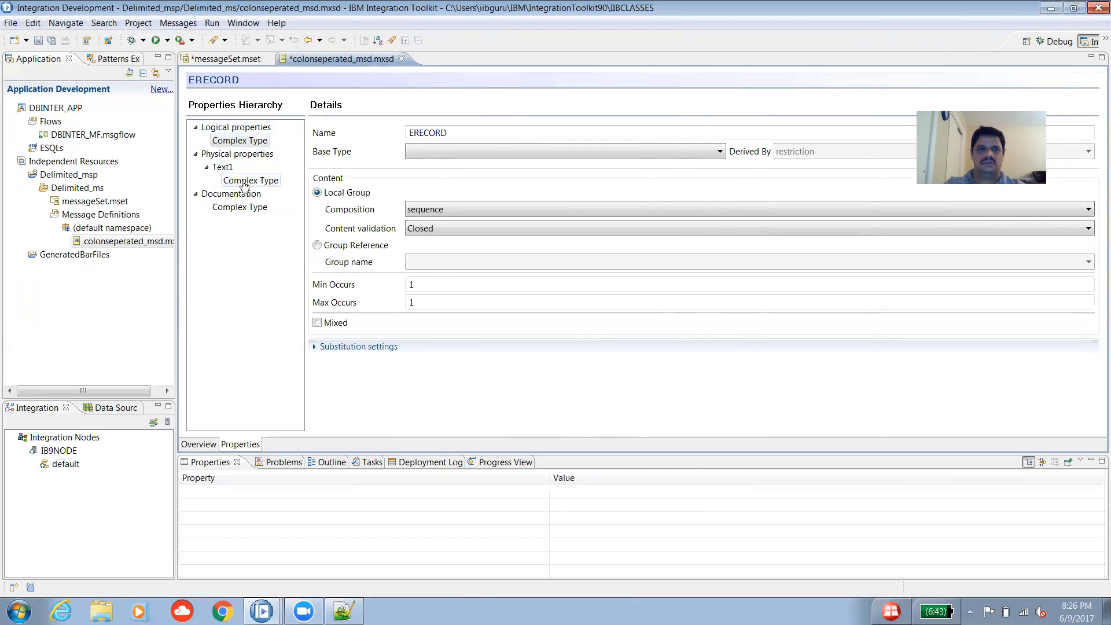
pyautogui.click(244, 185)
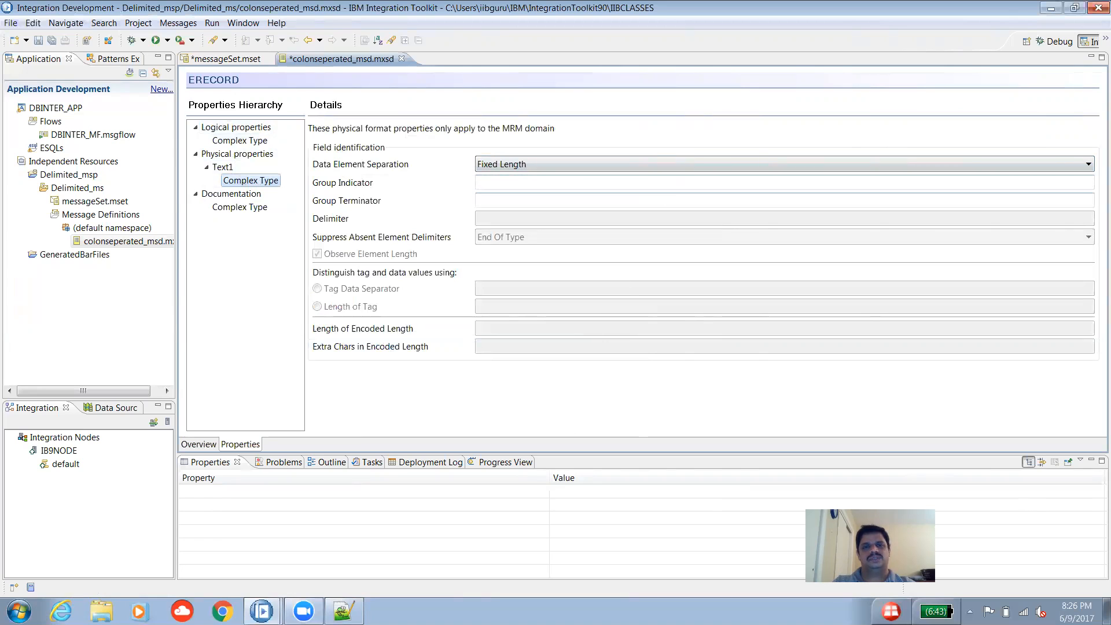
pyautogui.click(343, 612)
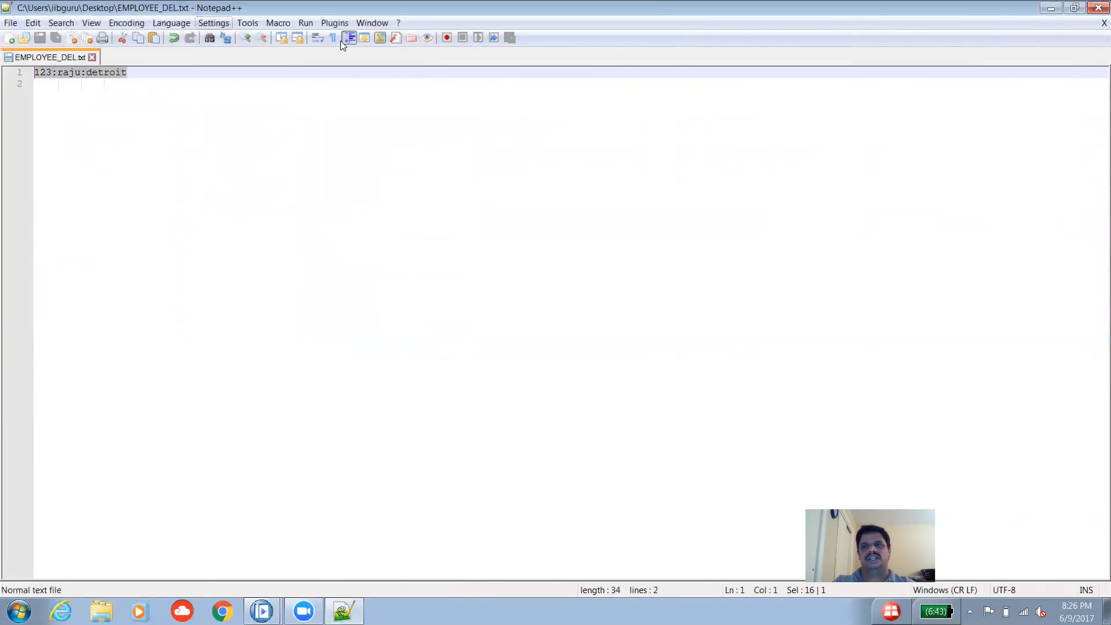
pyautogui.click(1051, 9)
# Set the ERECORD type's Data Element Separation to All Elements Delimited with delimiter ":" and save all open files.
pyautogui.click(1003, 166)
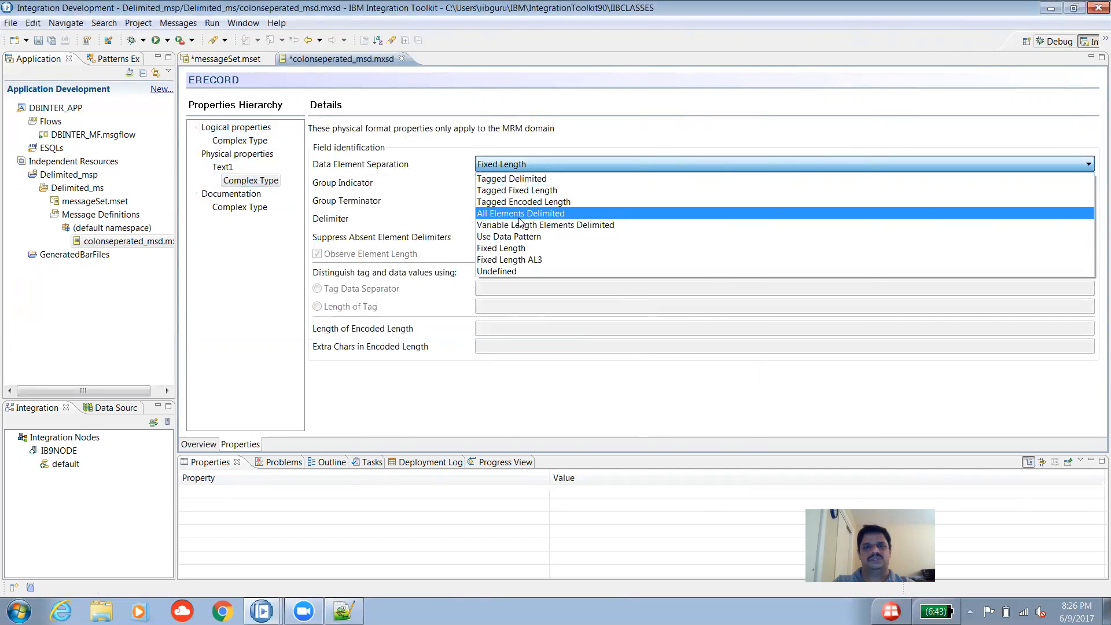
pyautogui.click(520, 216)
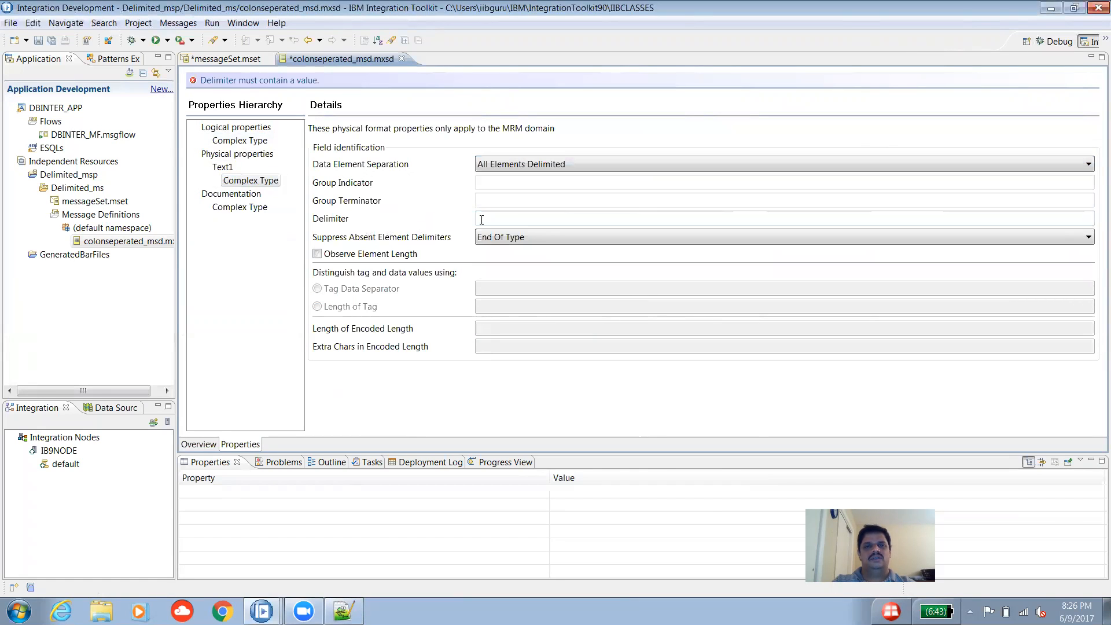
pyautogui.click(575, 216)
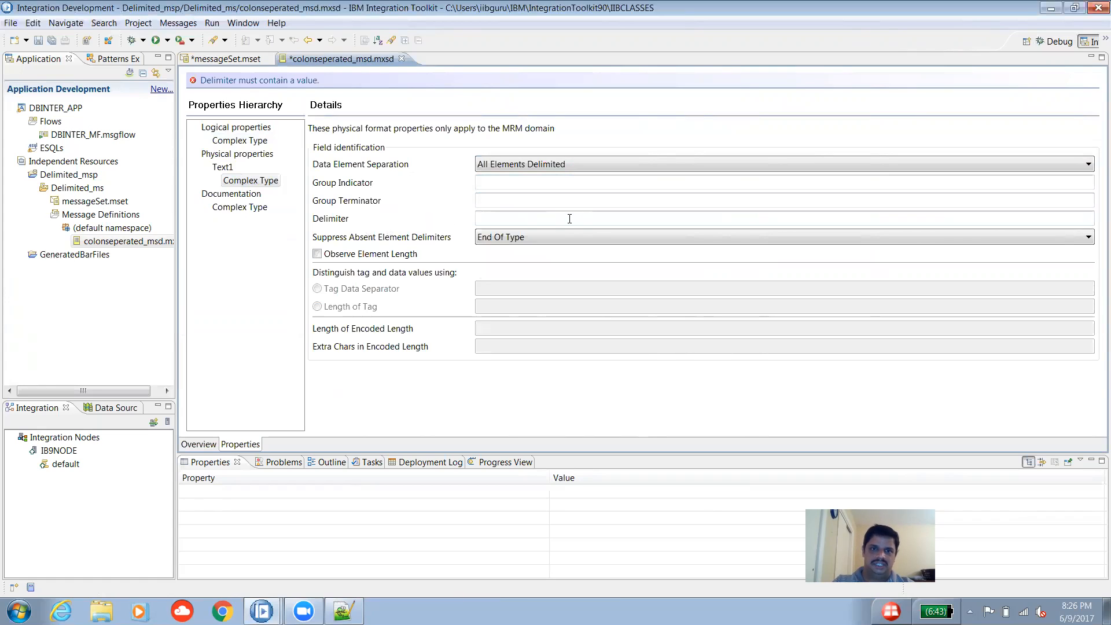
pyautogui.click(570, 219)
pyautogui.write(':')
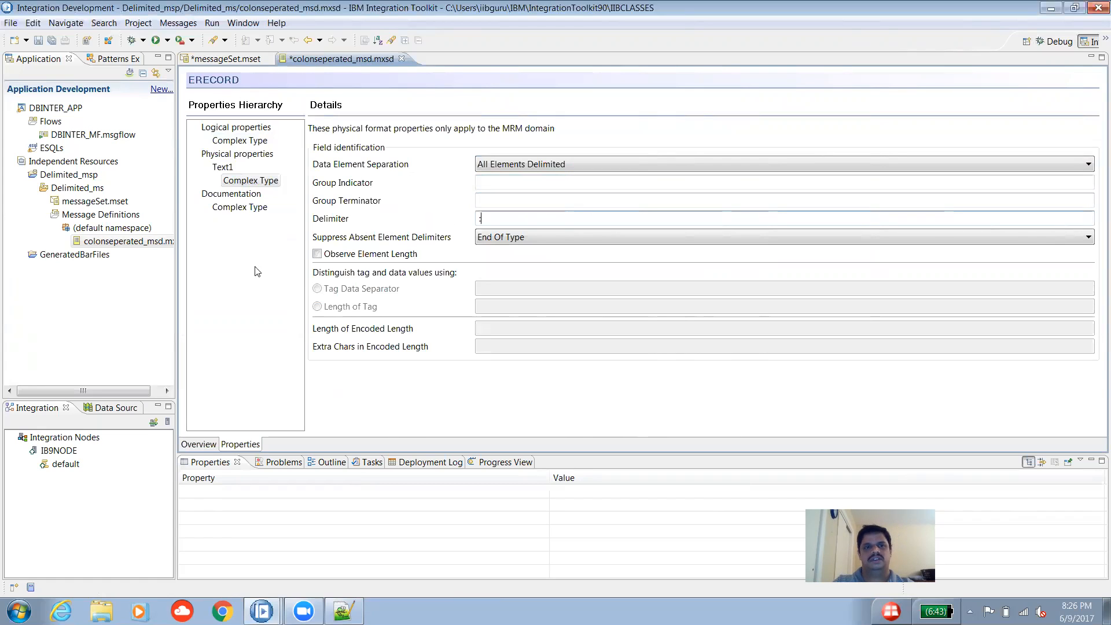
pyautogui.click(200, 444)
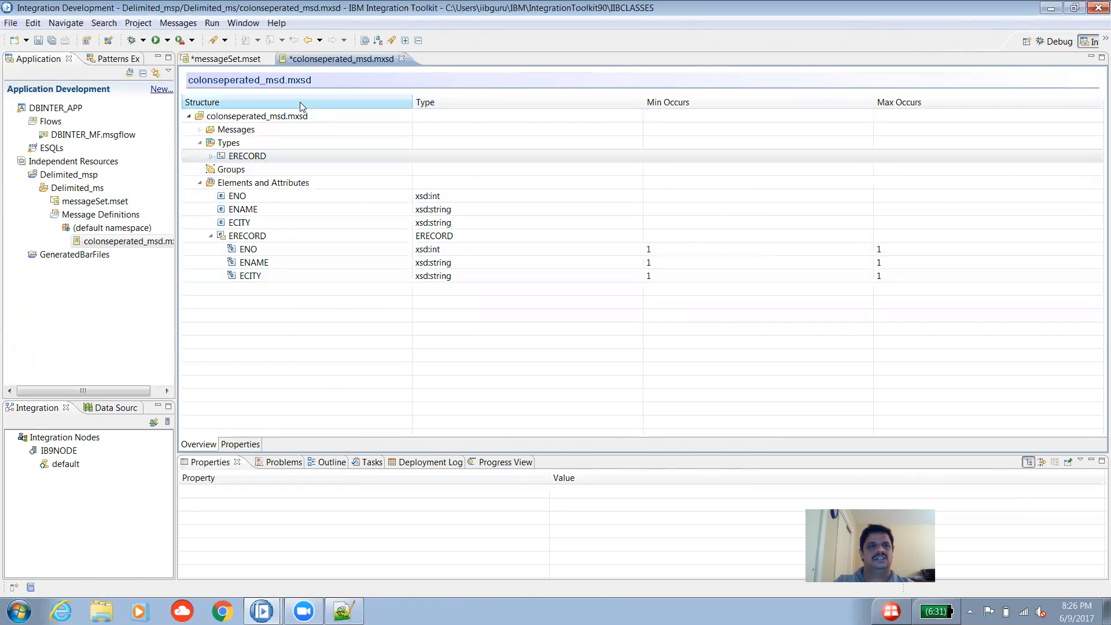
pyautogui.click(51, 40)
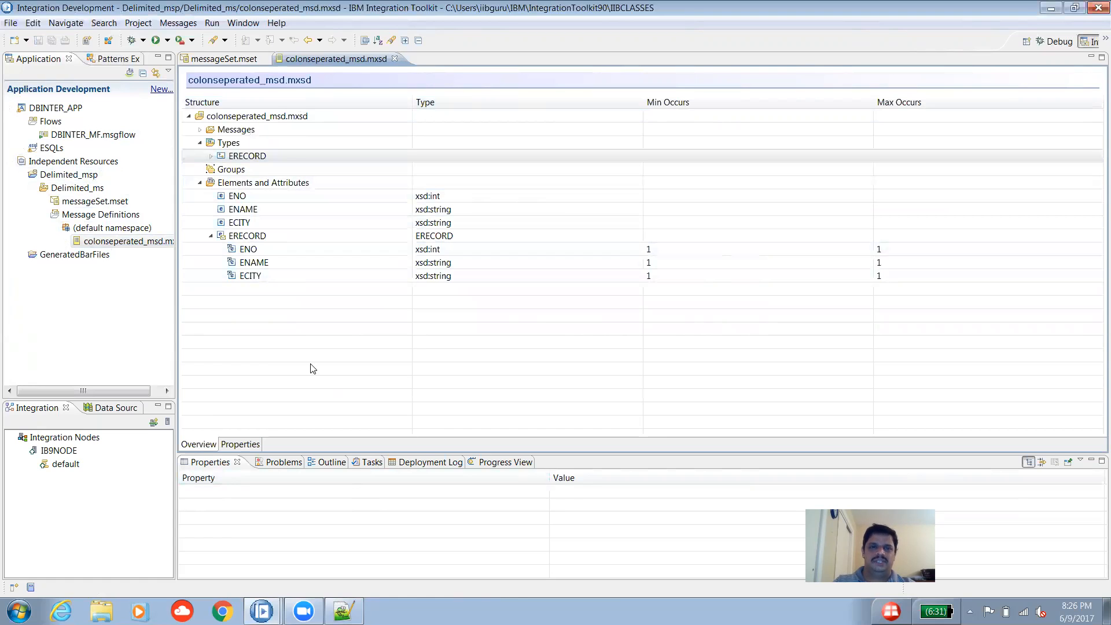
# Switch to Notepad++ to review the record in EMPLOYEE_DEL.txt and return to IBM Integration Toolkit.
pyautogui.click(344, 611)
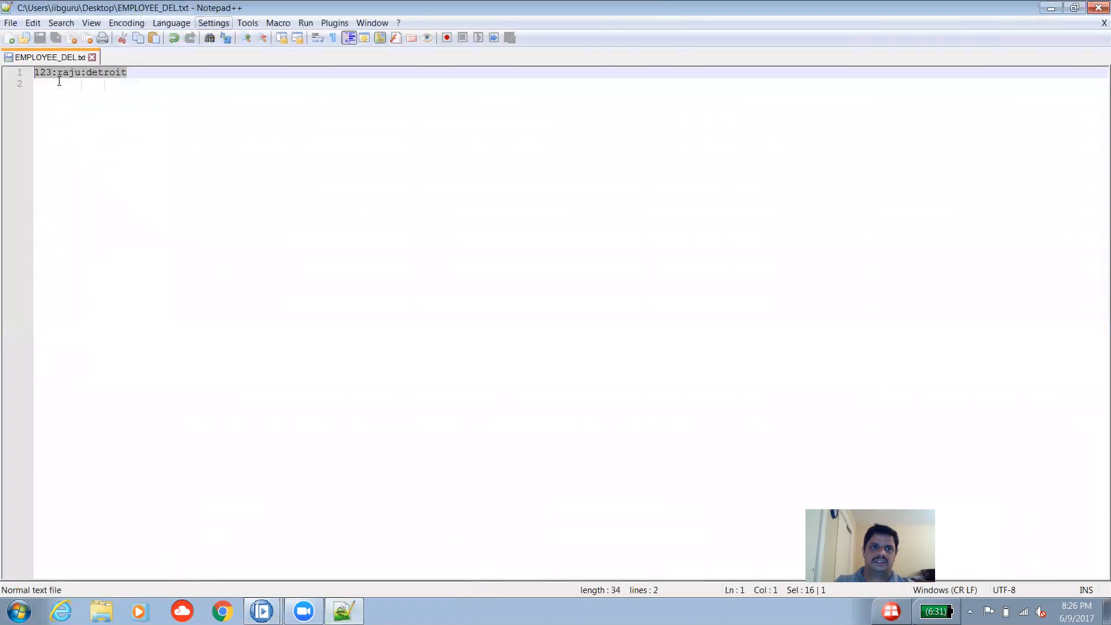
pyautogui.click(137, 70)
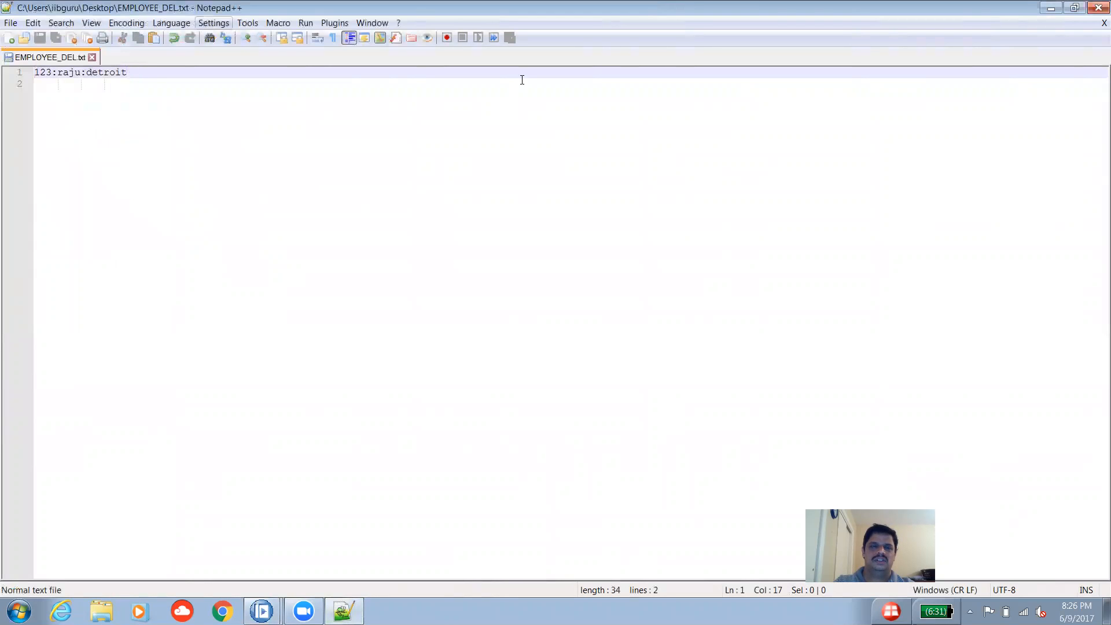
pyautogui.click(1051, 8)
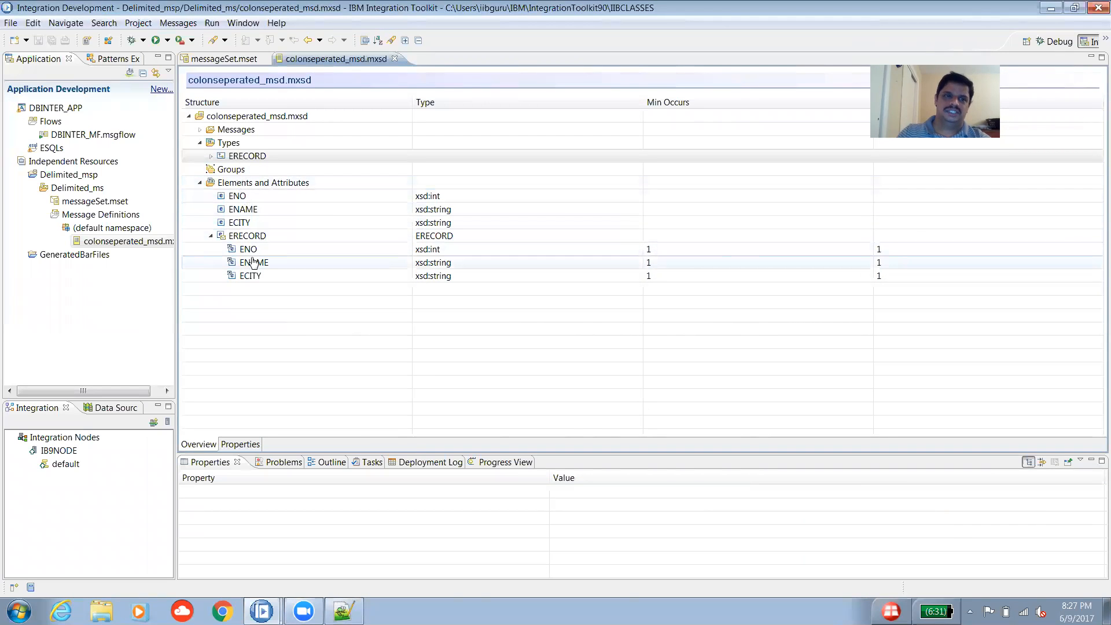
# Create a new application named MDEXAMPLE_APP.
pyautogui.click(11, 23)
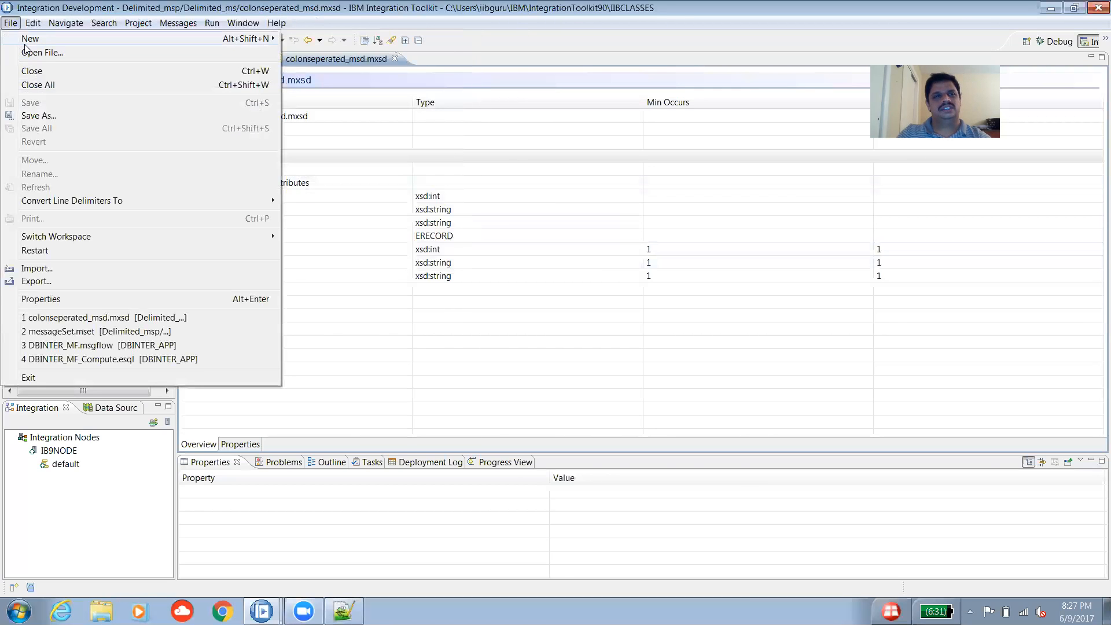
pyautogui.moveTo(246, 41)
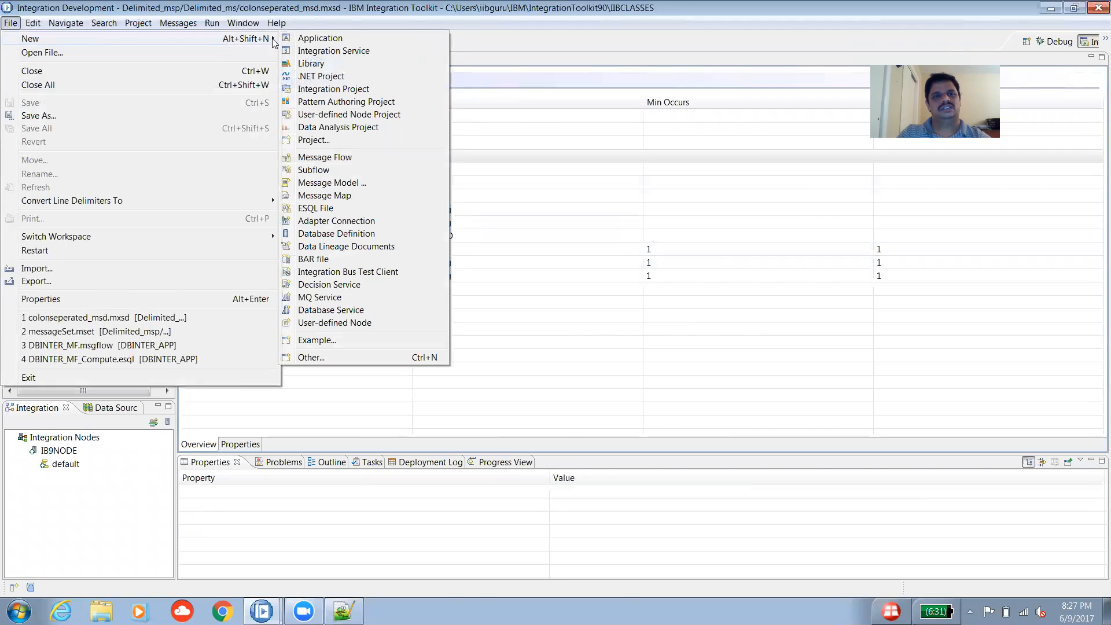
pyautogui.click(317, 37)
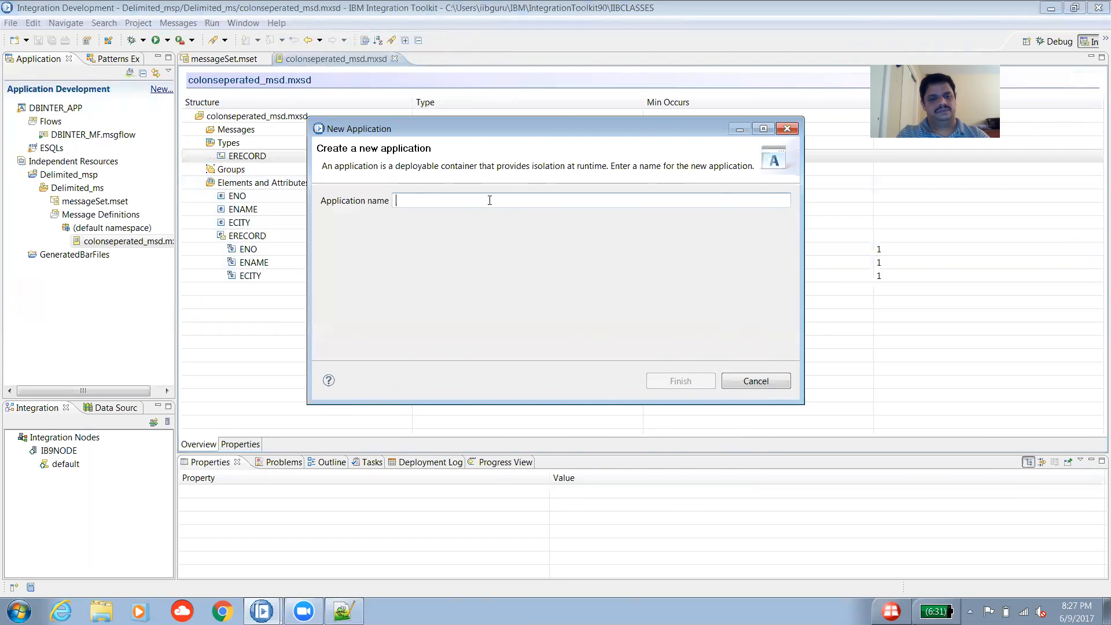
pyautogui.write('MDEXAMPLE_APP')
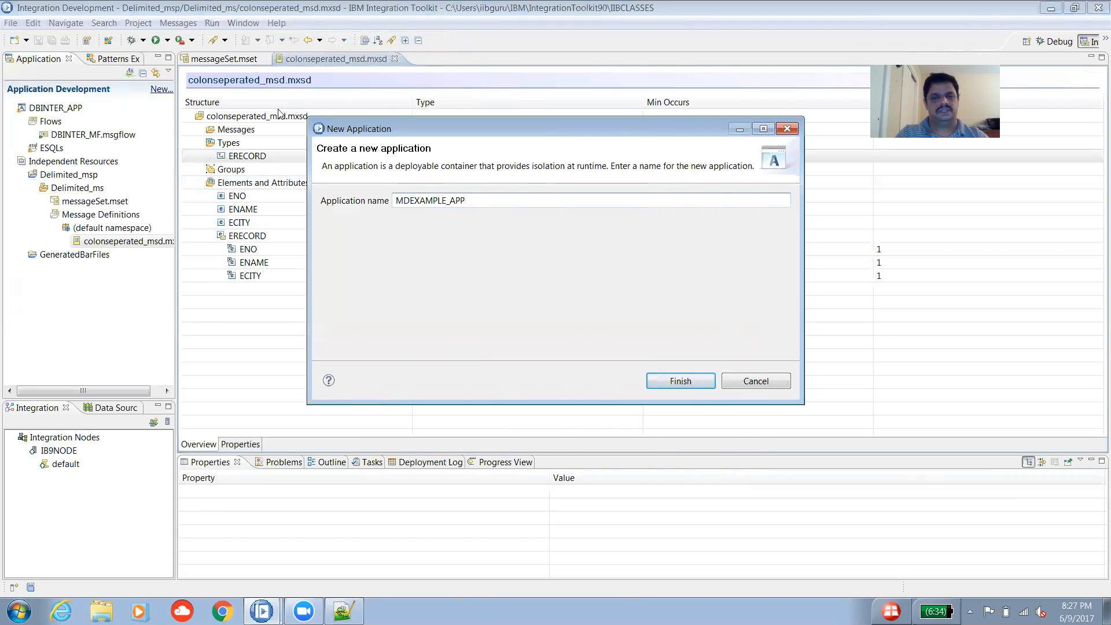
pyautogui.click(675, 379)
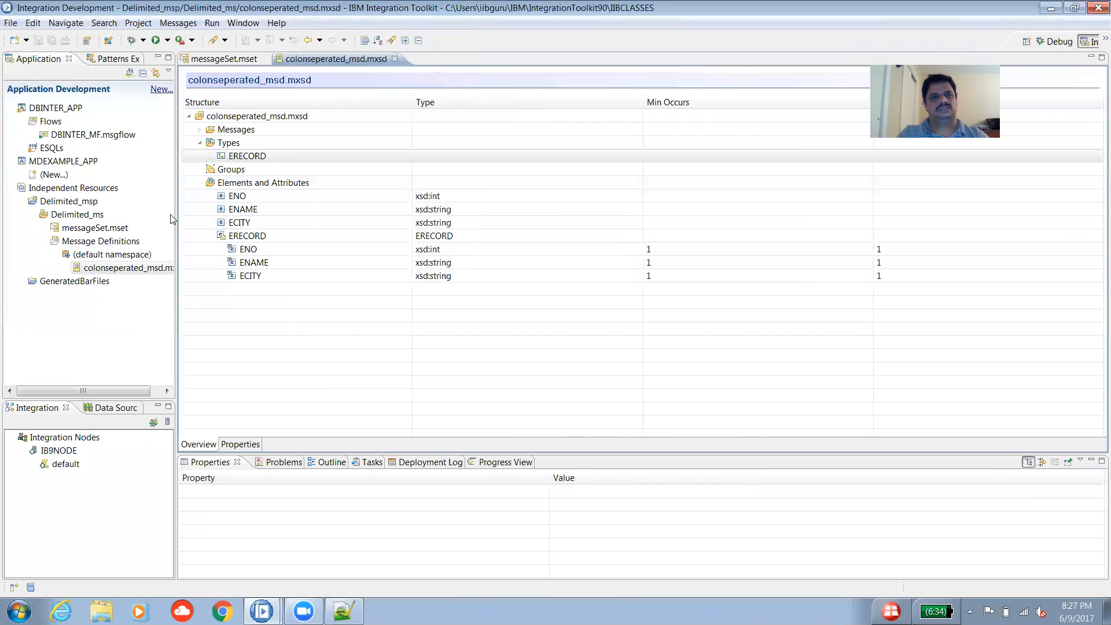
# Create a message flow named MDEXAMPLE_MF in MDEXAMPLE_APP using the default broker schema.
pyautogui.click(52, 174)
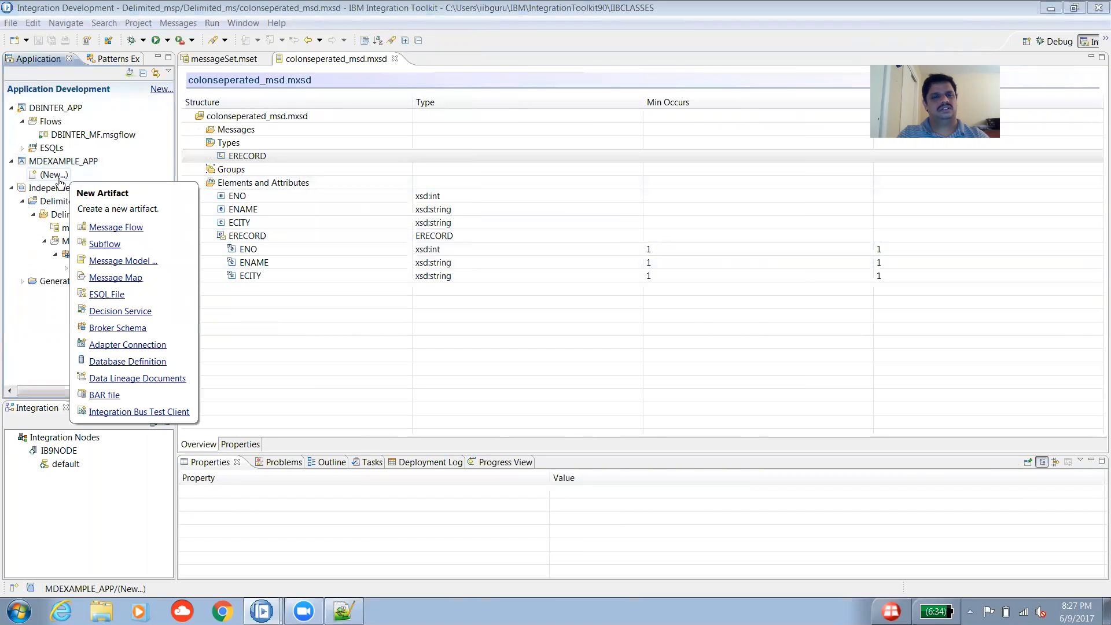
pyautogui.click(99, 227)
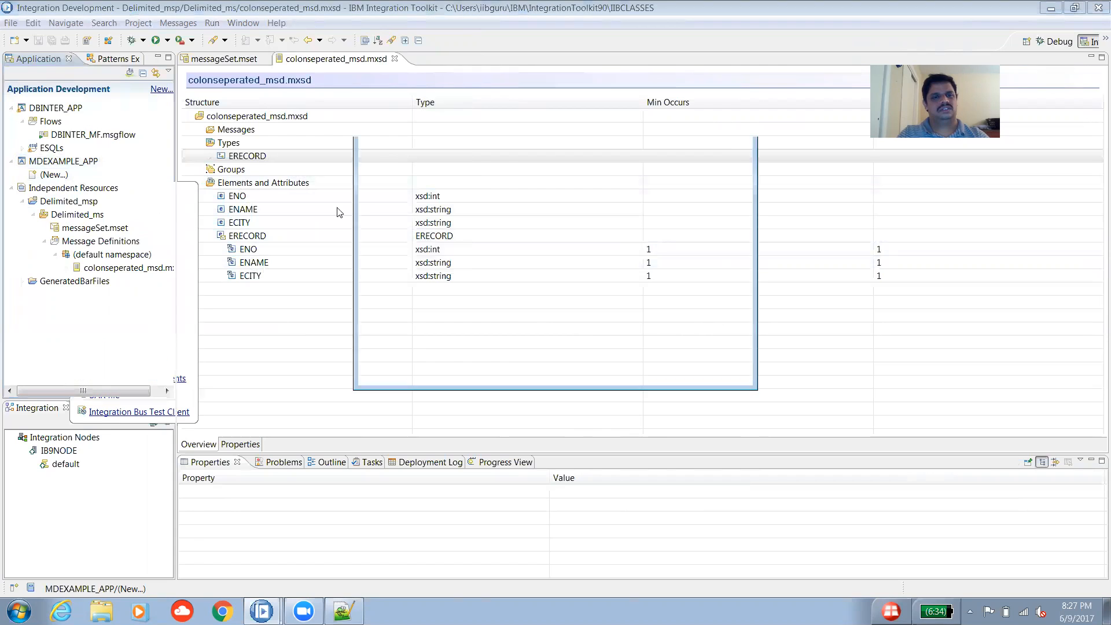
pyautogui.write('MDEXAMPLE')
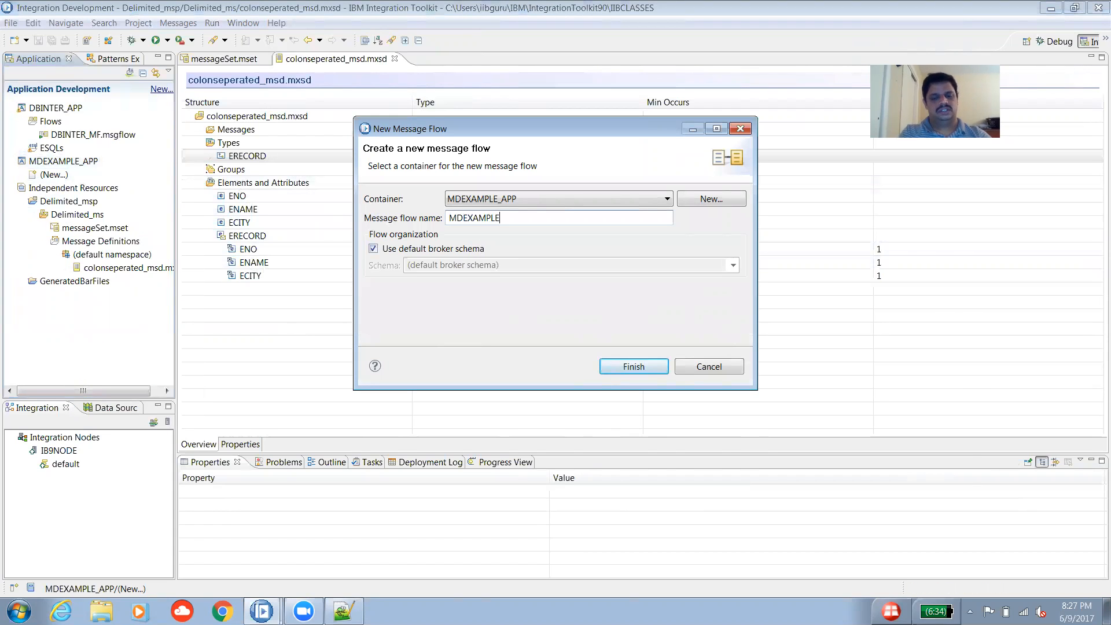
pyautogui.write('_MF')
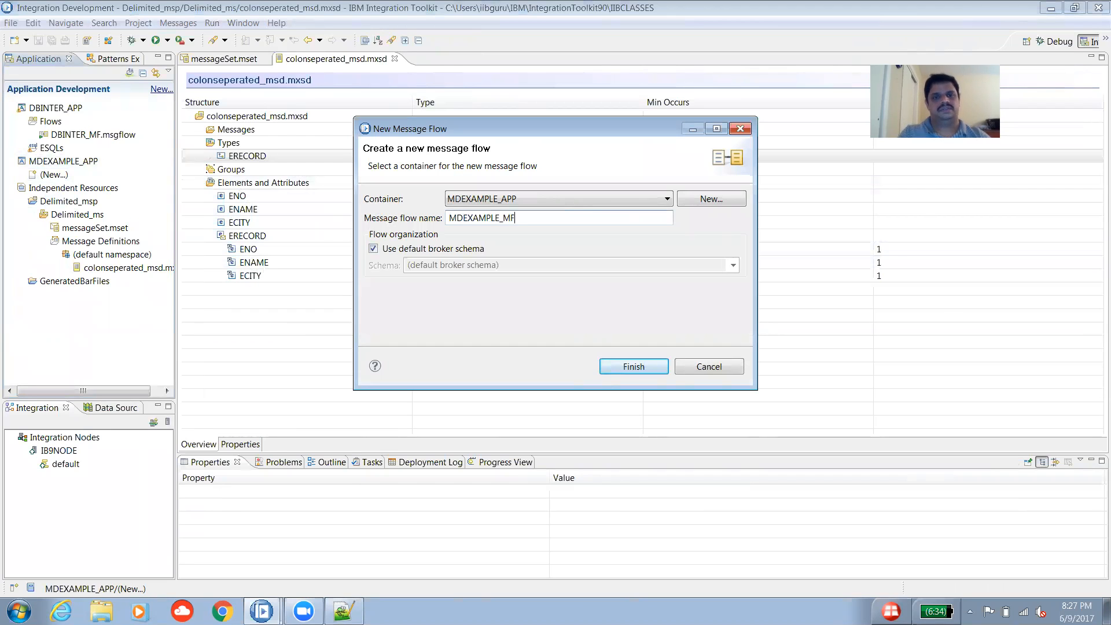
pyautogui.click(602, 363)
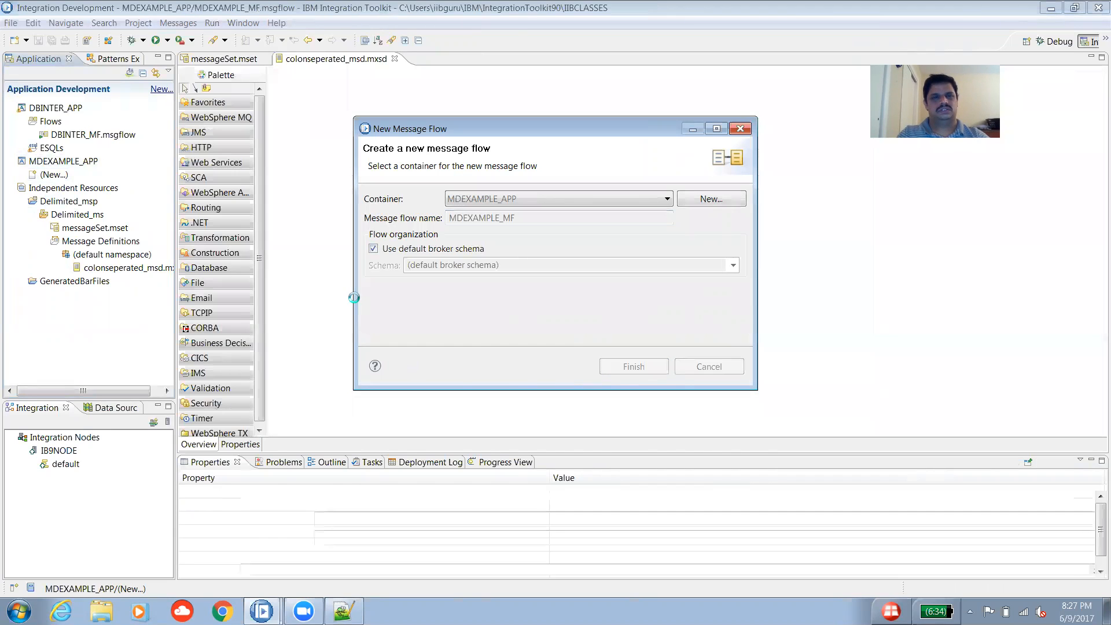
# Place an MQInput node and, well to its right, an MQOutput node on the MDEXAMPLE_MF canvas.
pyautogui.click(234, 118)
pyautogui.click(207, 132)
pyautogui.click(345, 204)
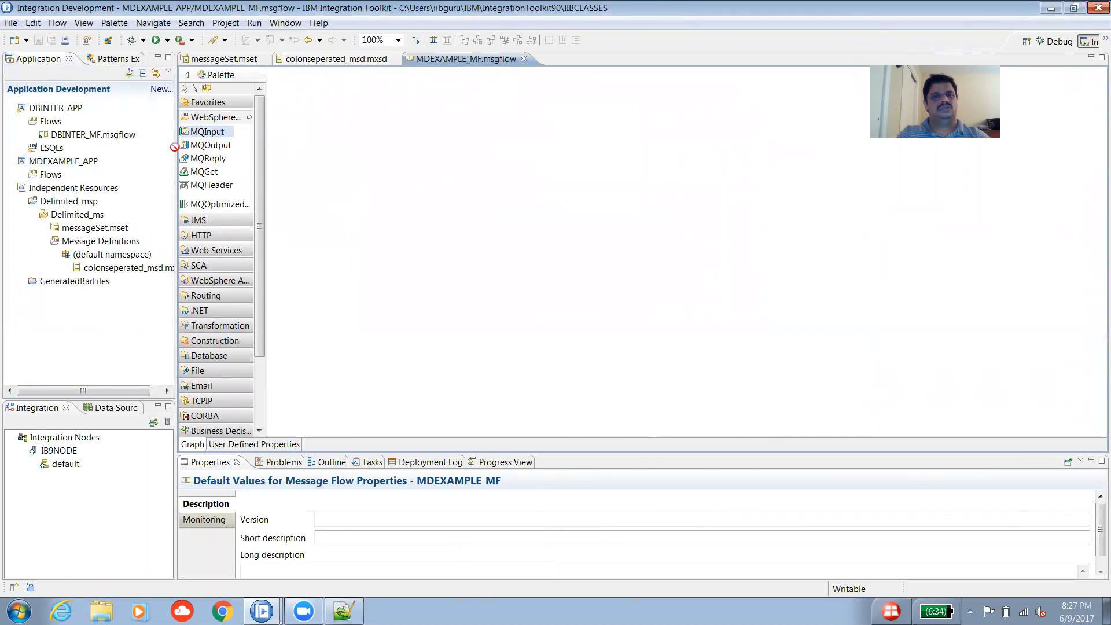
pyautogui.click(211, 145)
pyautogui.click(832, 204)
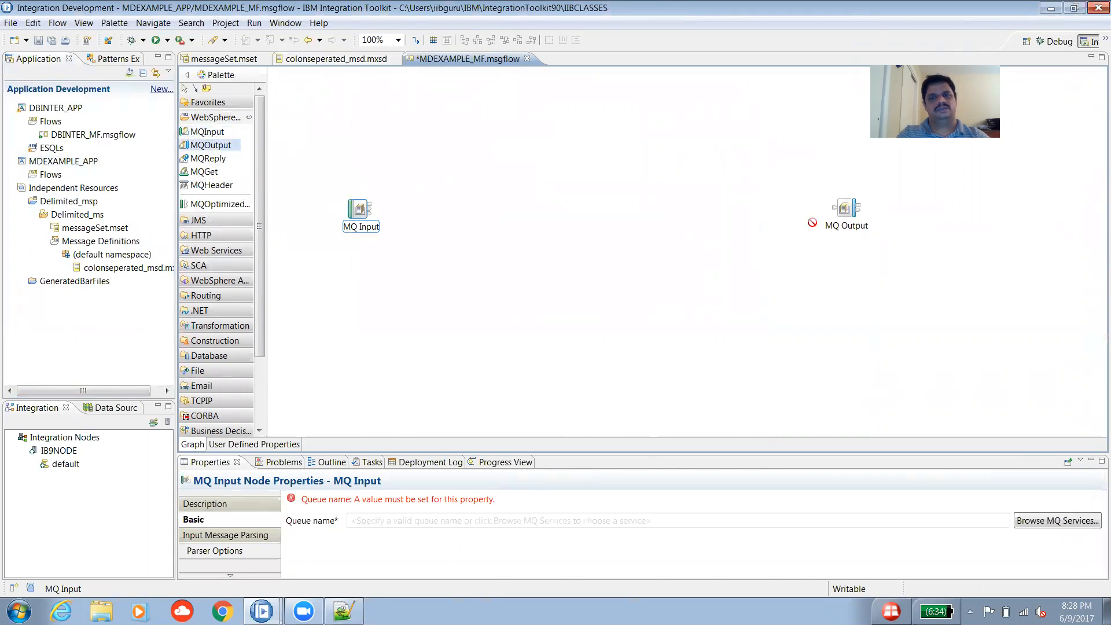
# Try a Compute node between the MQ Input and MQ Output nodes and delete it.
pyautogui.scroll(-3, 253, 262)
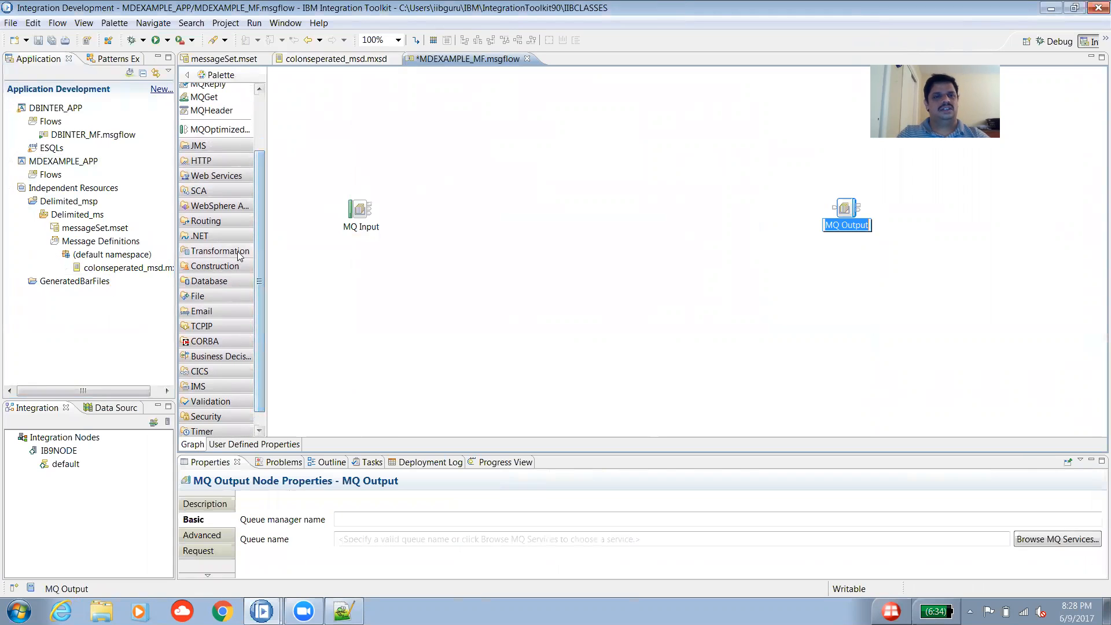
pyautogui.click(214, 248)
pyautogui.click(212, 222)
pyautogui.click(591, 245)
pyautogui.moveTo(840, 209)
pyautogui.mouseDown()
pyautogui.moveTo(848, 193)
pyautogui.moveTo(839, 195)
pyautogui.mouseUp()
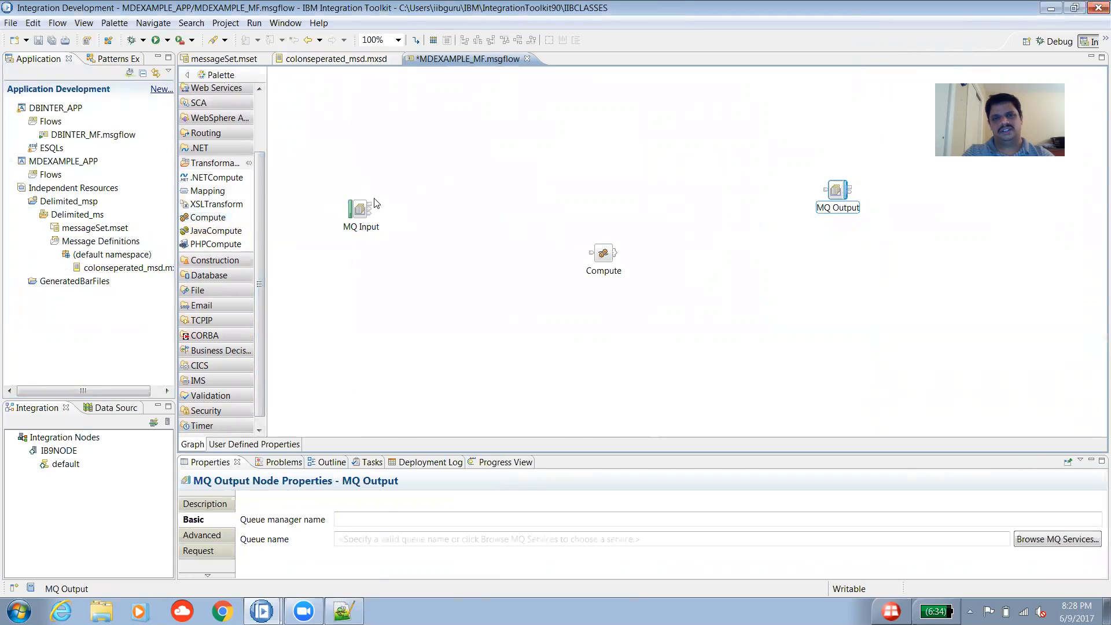
pyautogui.moveTo(608, 262); pyautogui.dragTo(578, 253)
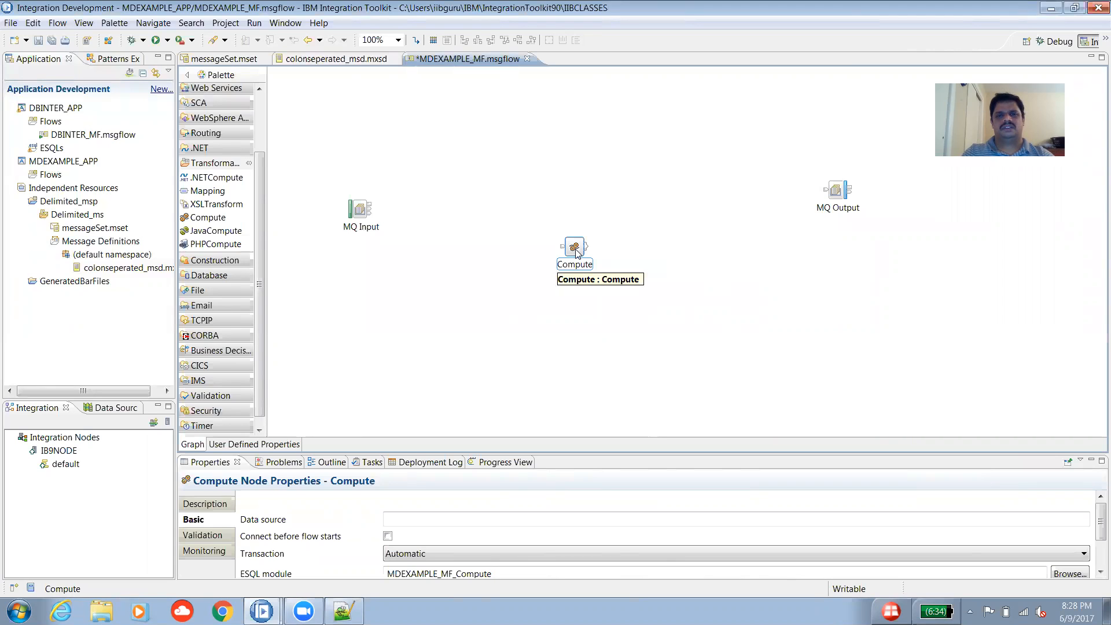
pyautogui.rightClick(577, 253)
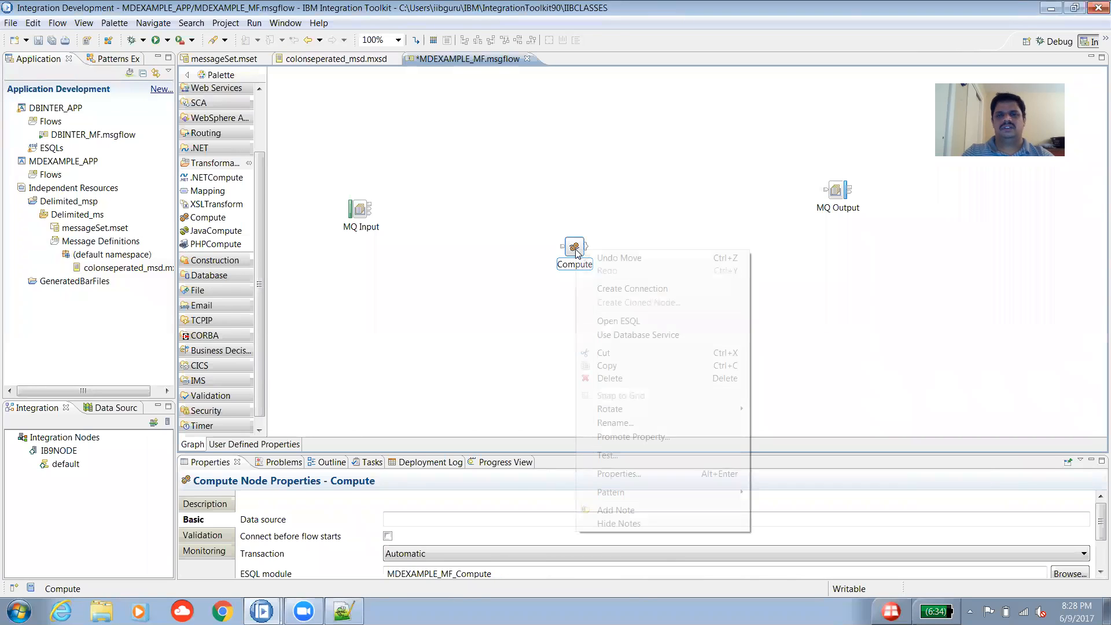
pyautogui.click(633, 379)
# Move the MQ Output node closer to and level with MQ Input and connect MQ Input to it.
pyautogui.moveTo(839, 198); pyautogui.dragTo(694, 223)
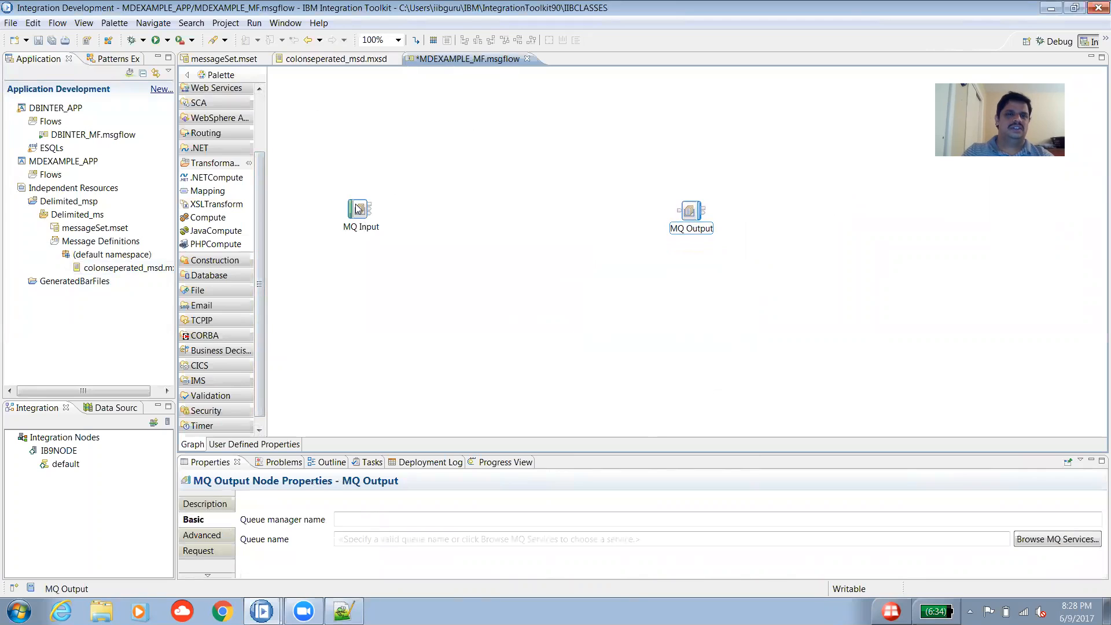
pyautogui.moveTo(377, 208); pyautogui.dragTo(690, 215)
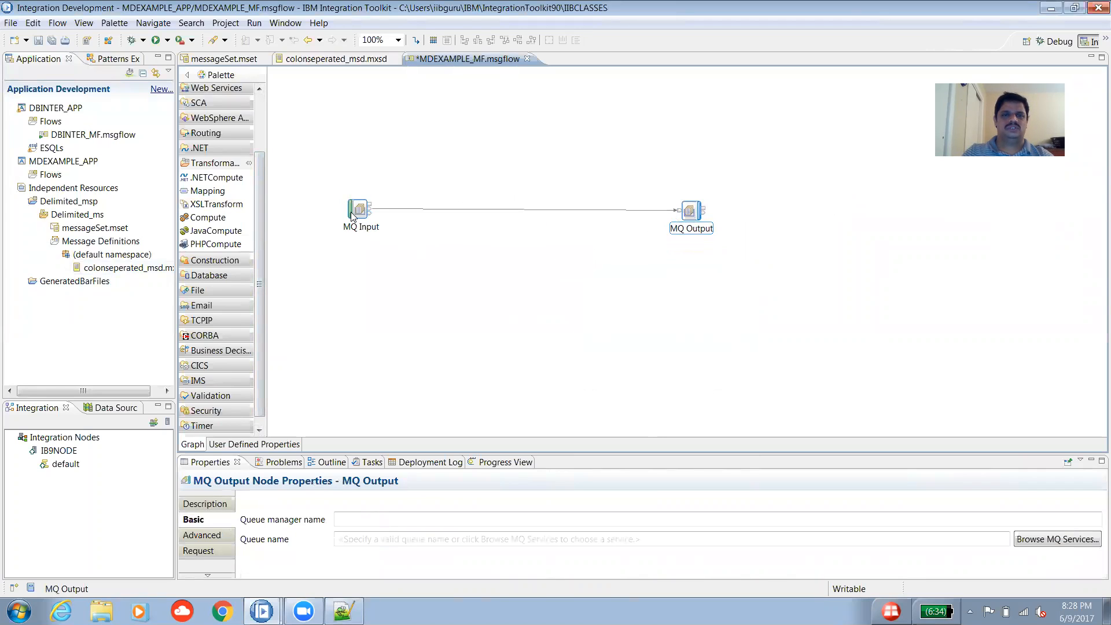
# Set the MQ Input node's queue name to IN.
pyautogui.click(353, 211)
pyautogui.click(691, 212)
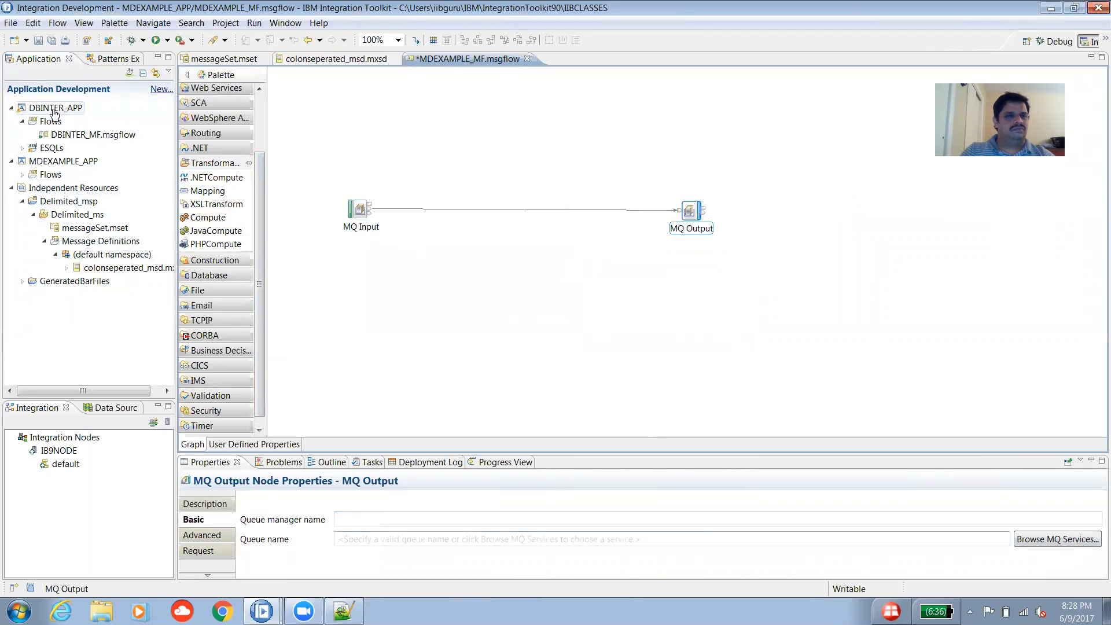
pyautogui.click(358, 219)
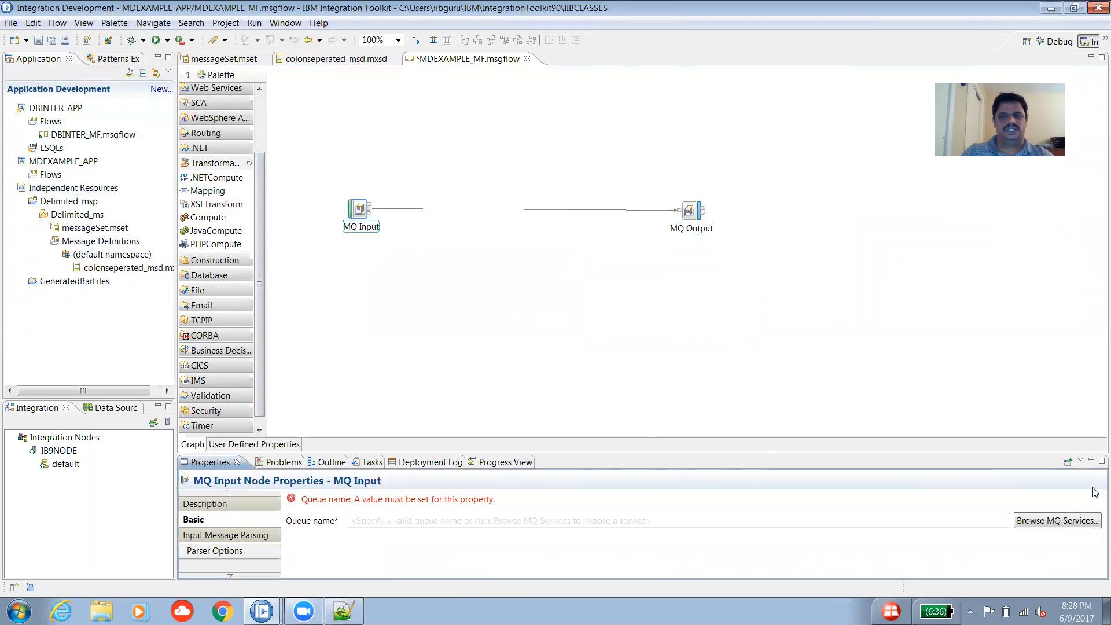
pyautogui.click(1095, 464)
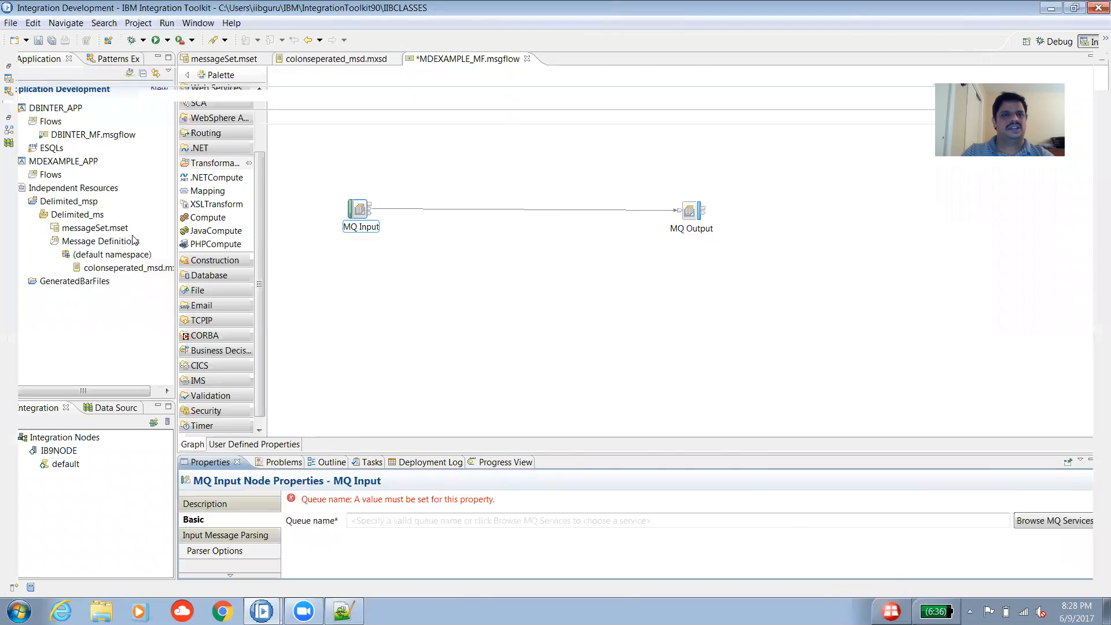
pyautogui.click(219, 115)
pyautogui.write('IN')
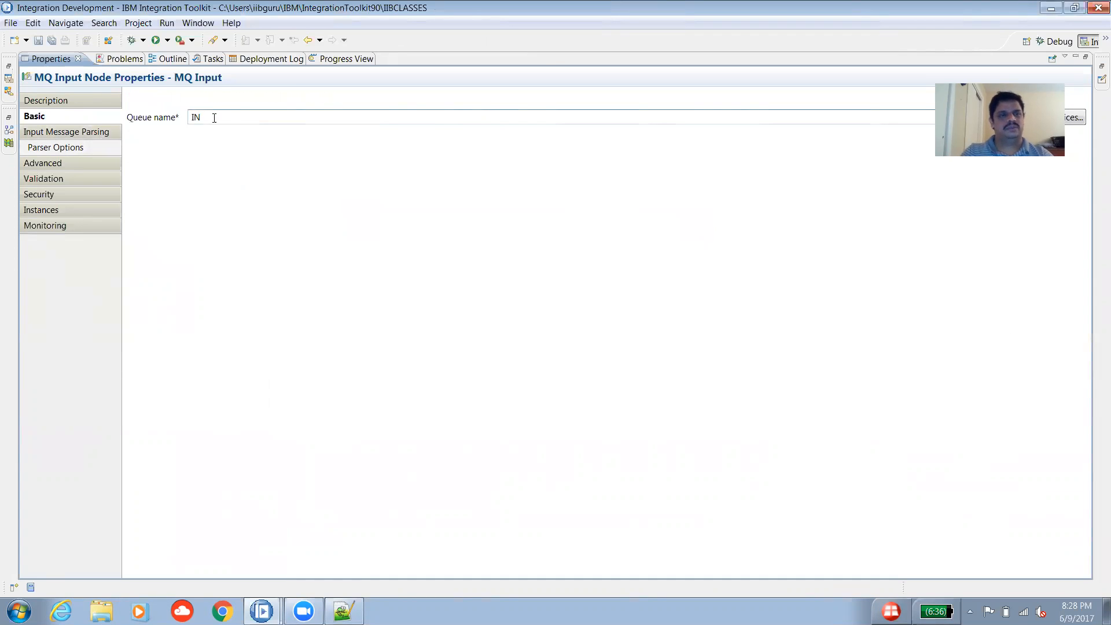
# Set the MQ Input node's message domain for input message parsing to MRM.
pyautogui.click(65, 136)
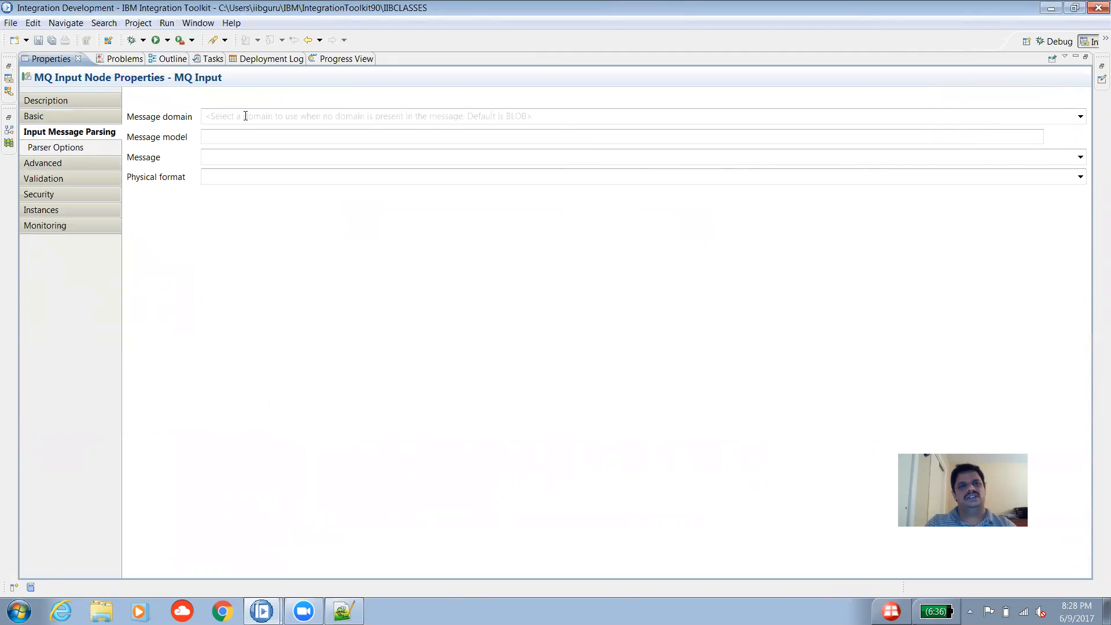
pyautogui.click(1080, 117)
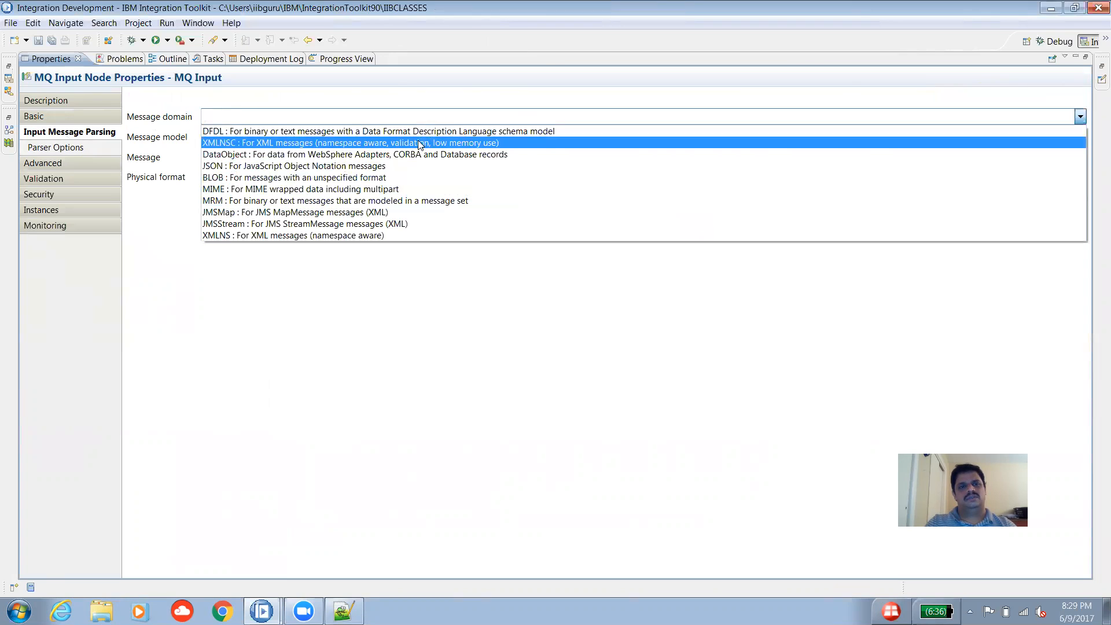
pyautogui.click(357, 202)
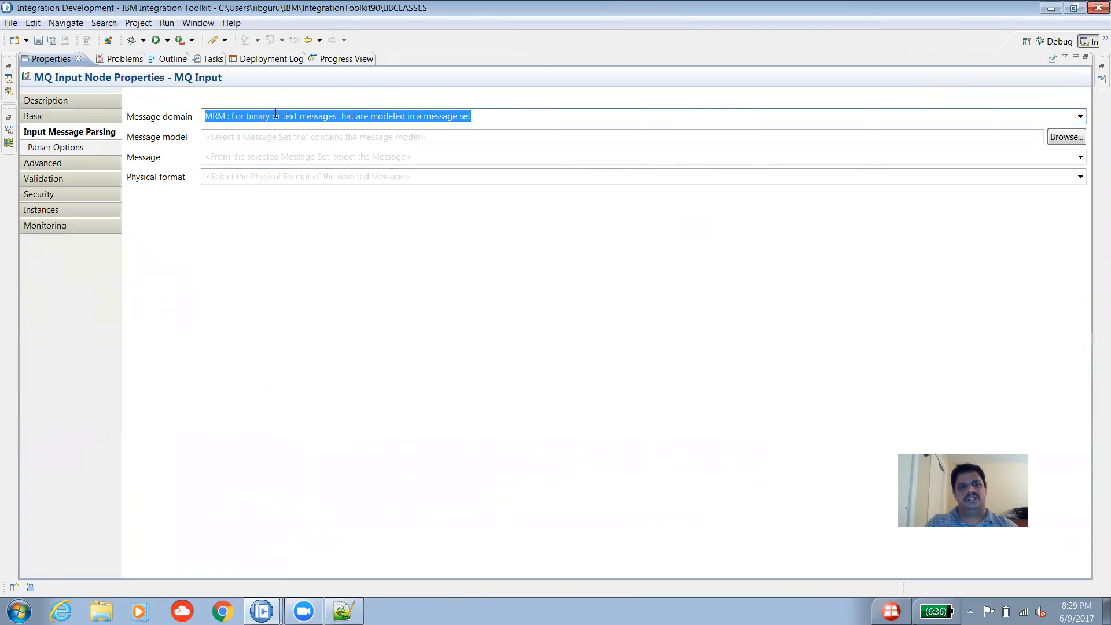
# Try XMLNSC as the MQ Input message domain for comparison and return the domain to MRM.
pyautogui.click(1080, 118)
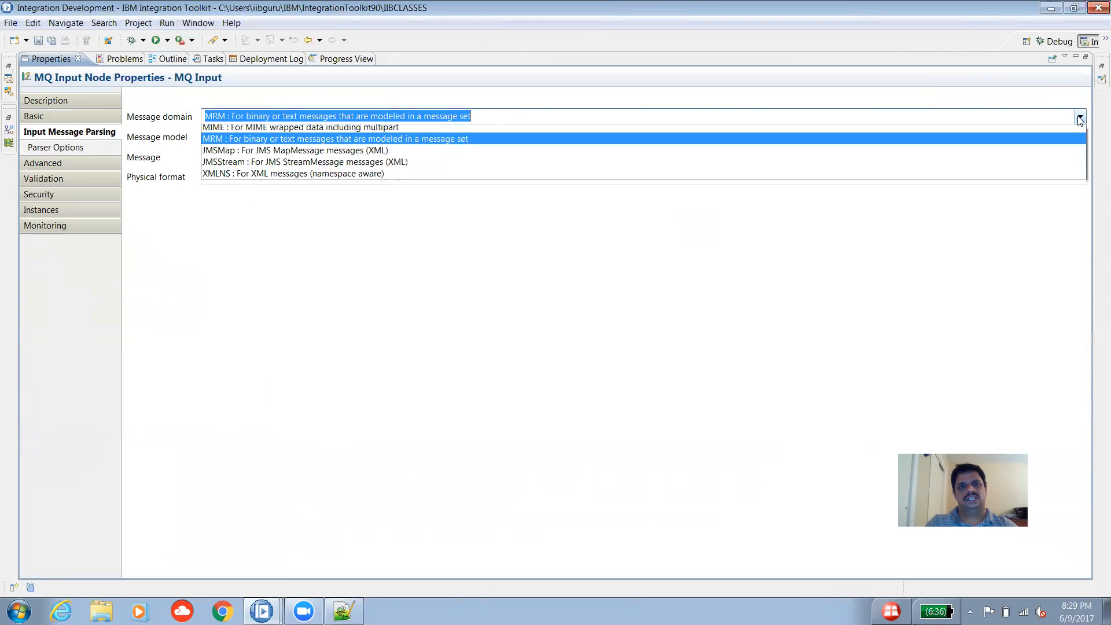
pyautogui.click(454, 141)
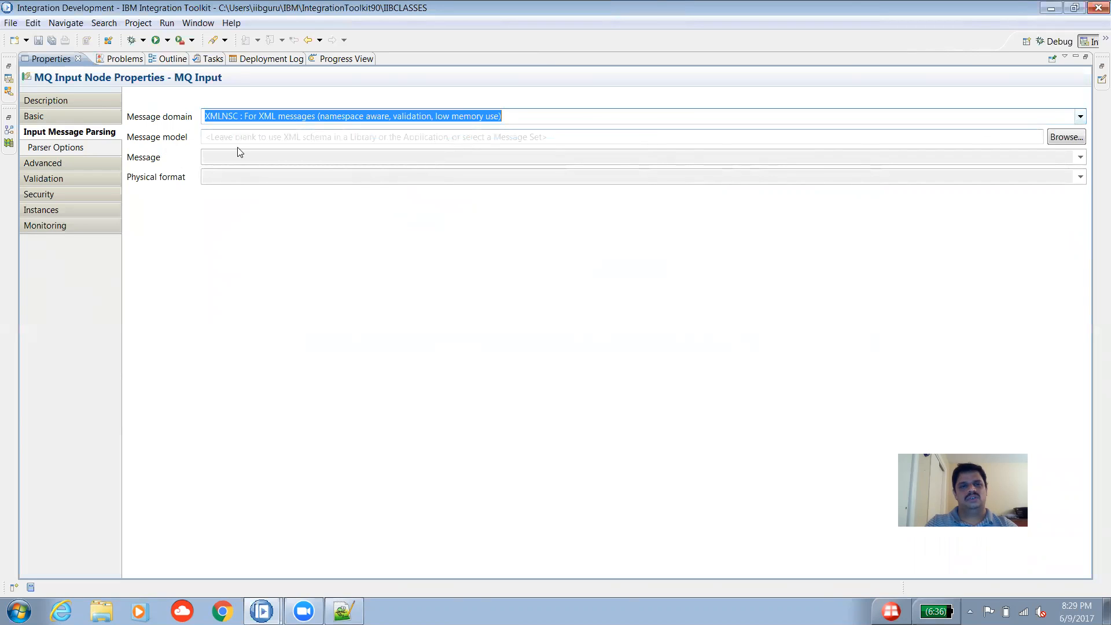
pyautogui.click(225, 138)
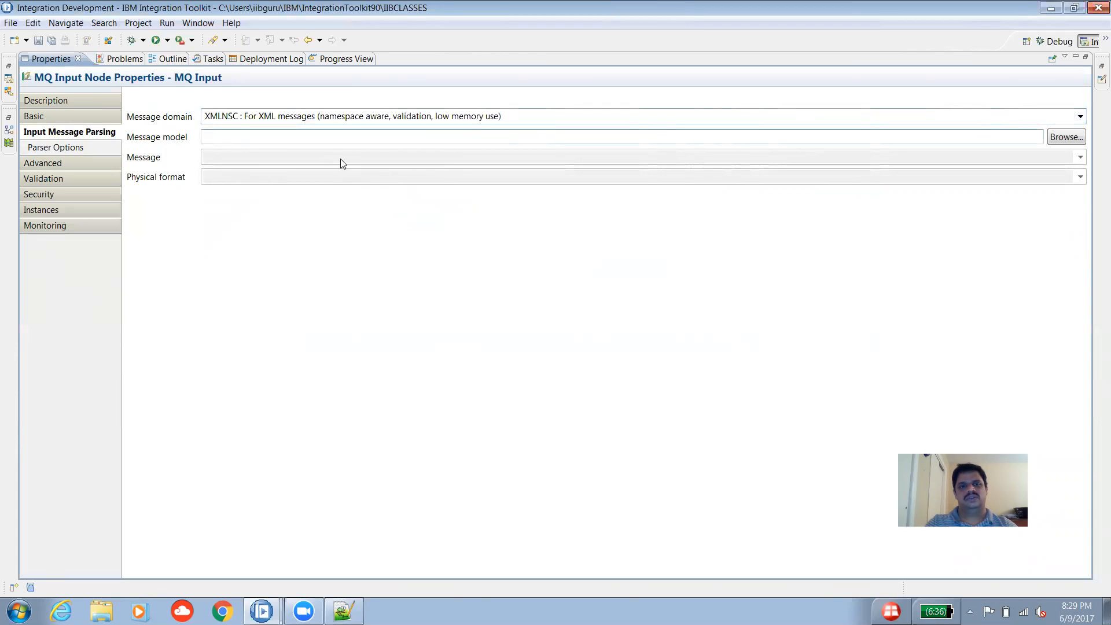
pyautogui.click(1081, 116)
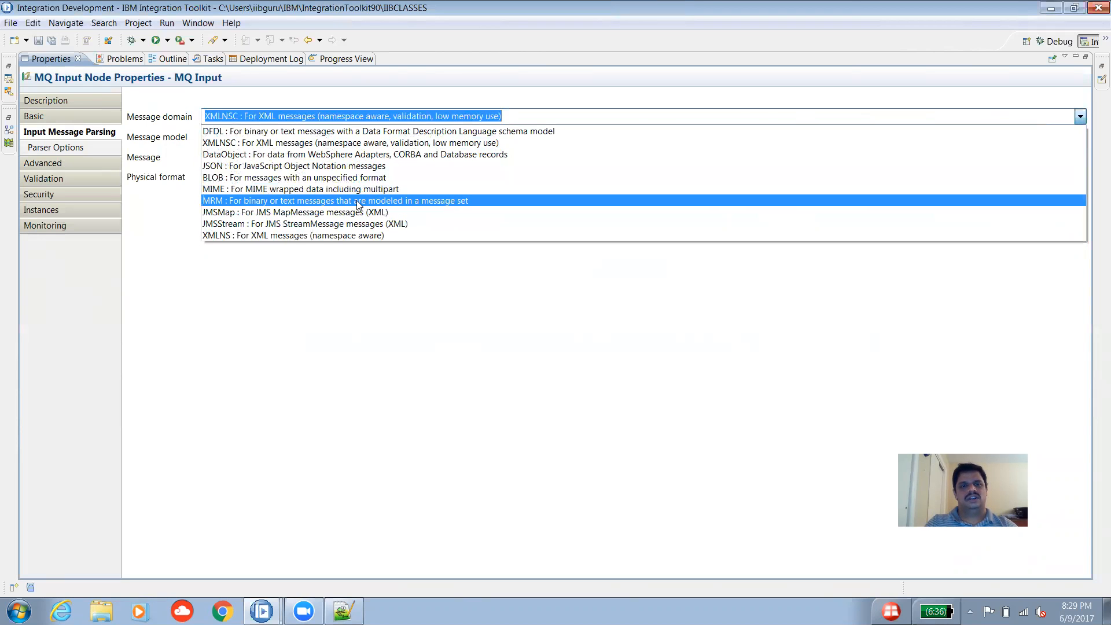
pyautogui.click(357, 200)
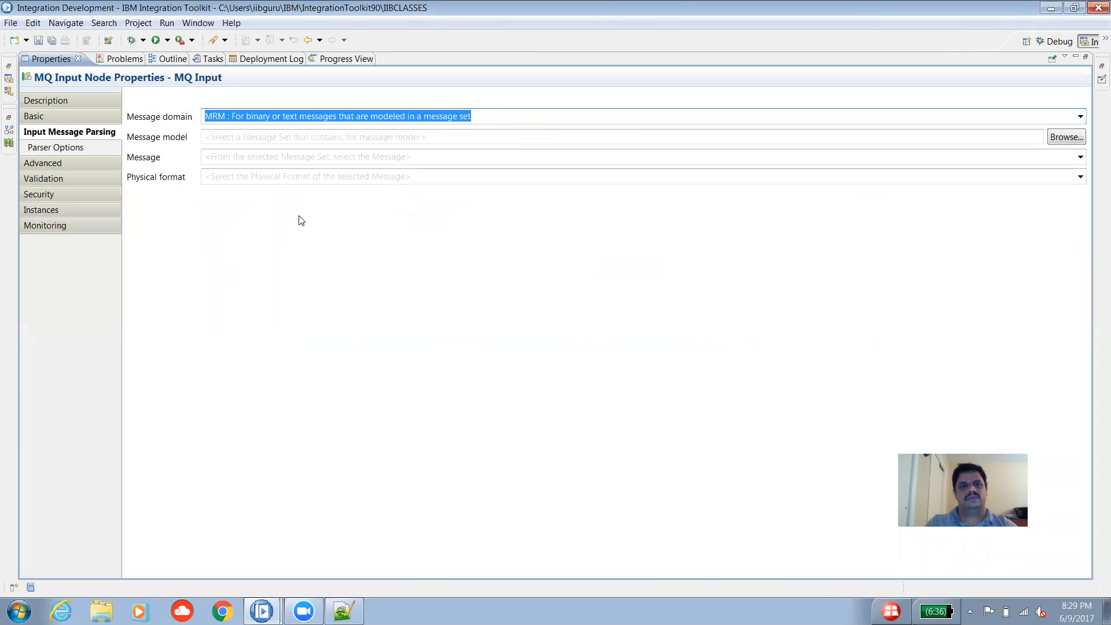
# Examine the Message model, Message and Physical format settings offered for the MRM domain.
pyautogui.click(250, 137)
pyautogui.click(243, 158)
pyautogui.click(235, 176)
pyautogui.click(253, 137)
pyautogui.click(229, 158)
pyautogui.click(230, 174)
pyautogui.click(247, 140)
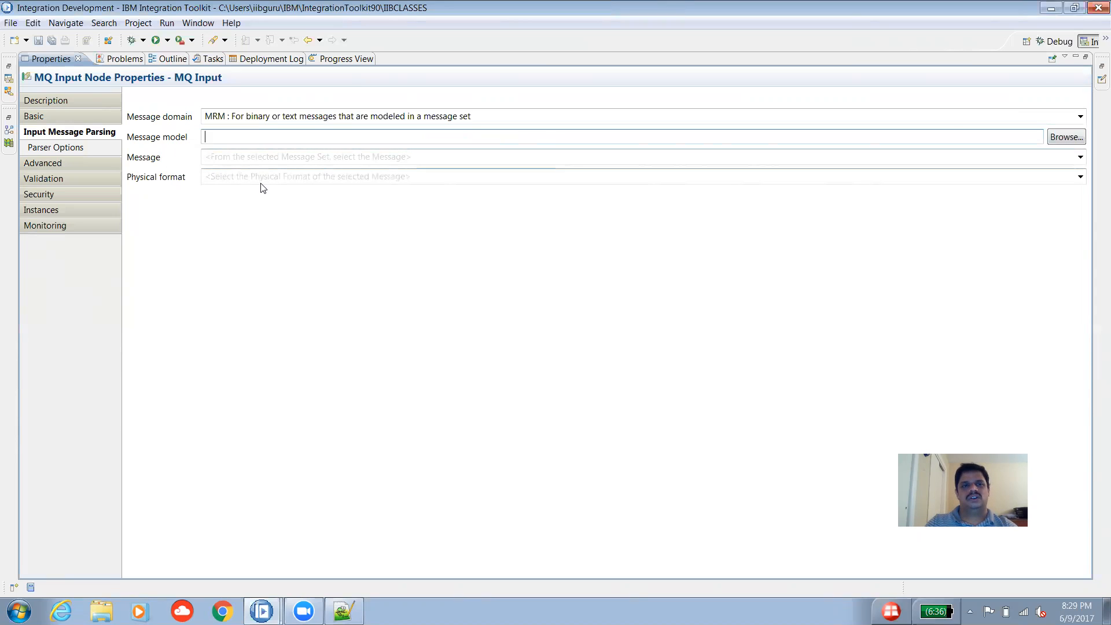
# Open the MQ Output node's queue name for editing and save the MDEXAMPLE_MF message flow.
pyautogui.click(1086, 57)
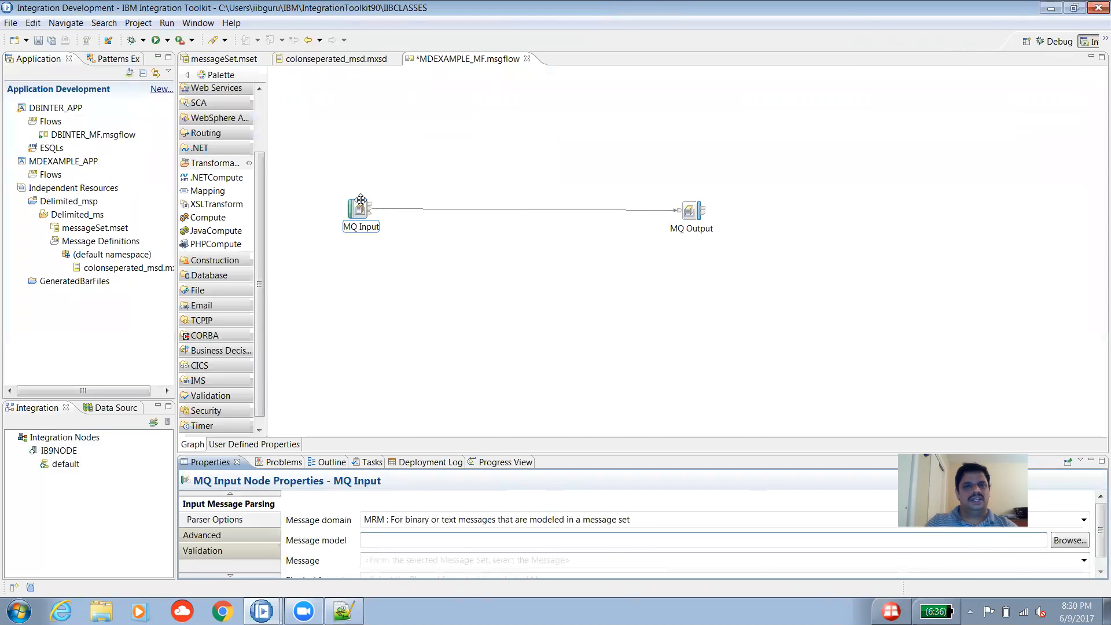
pyautogui.click(695, 219)
pyautogui.click(378, 538)
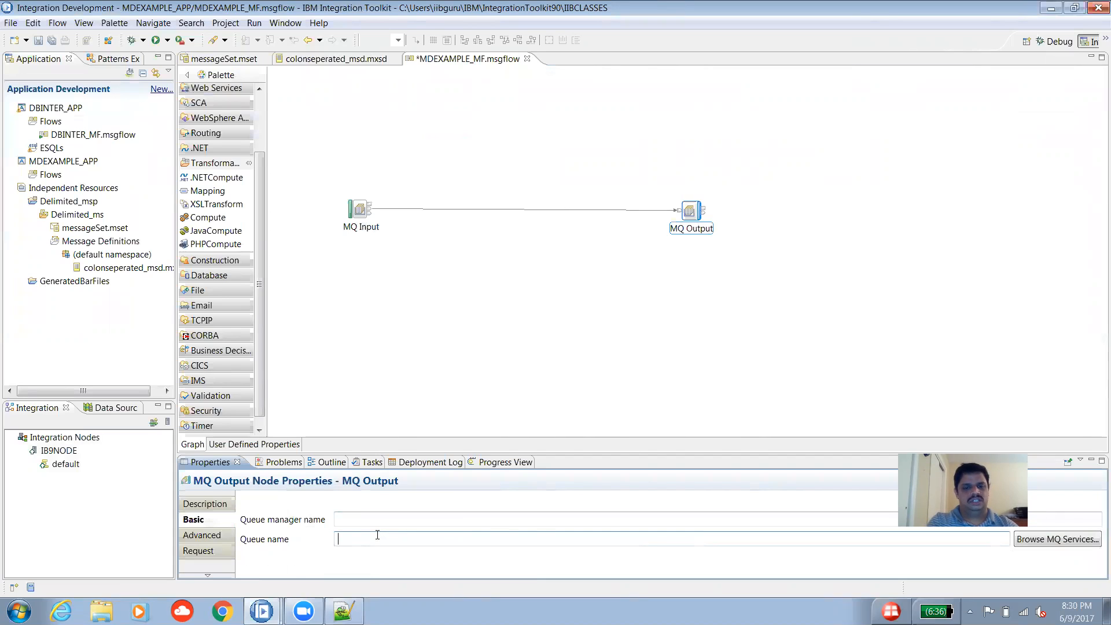
pyautogui.click(359, 309)
pyautogui.click(54, 43)
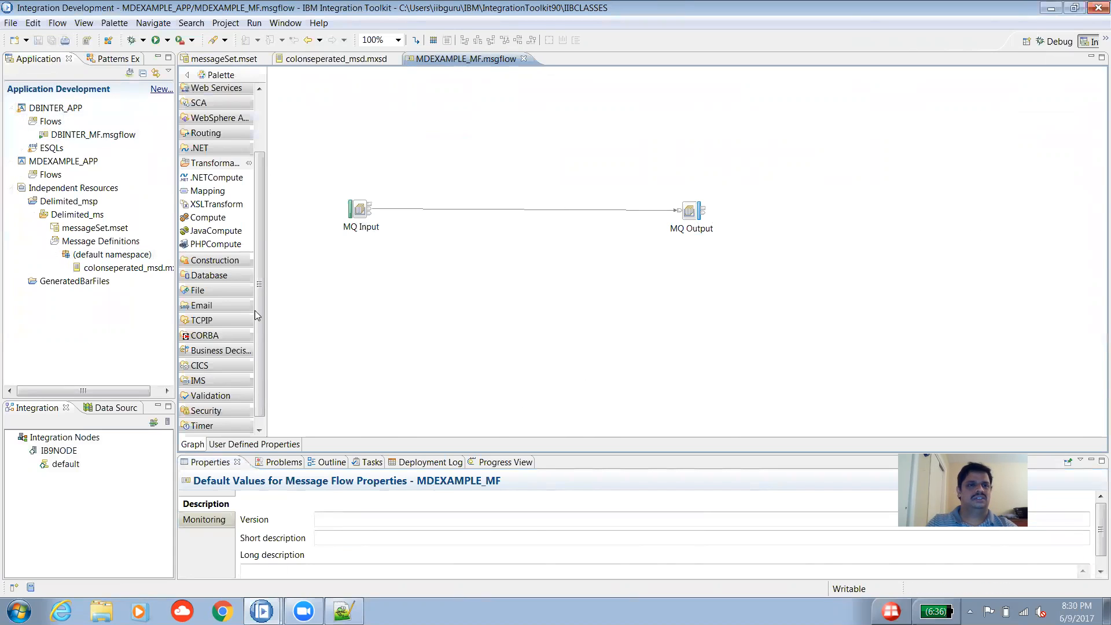
# Delete all flows and resources from the default integration server under IB9NODE.
pyautogui.click(66, 464)
pyautogui.rightClick(65, 464)
pyautogui.moveTo(133, 518)
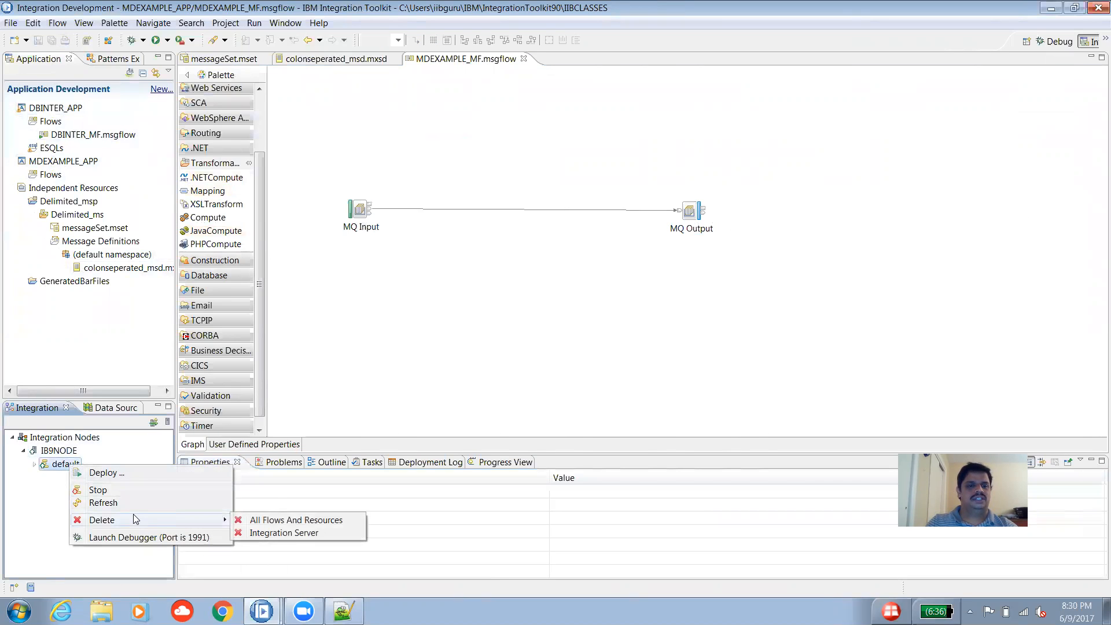
pyautogui.click(272, 521)
pyautogui.click(631, 312)
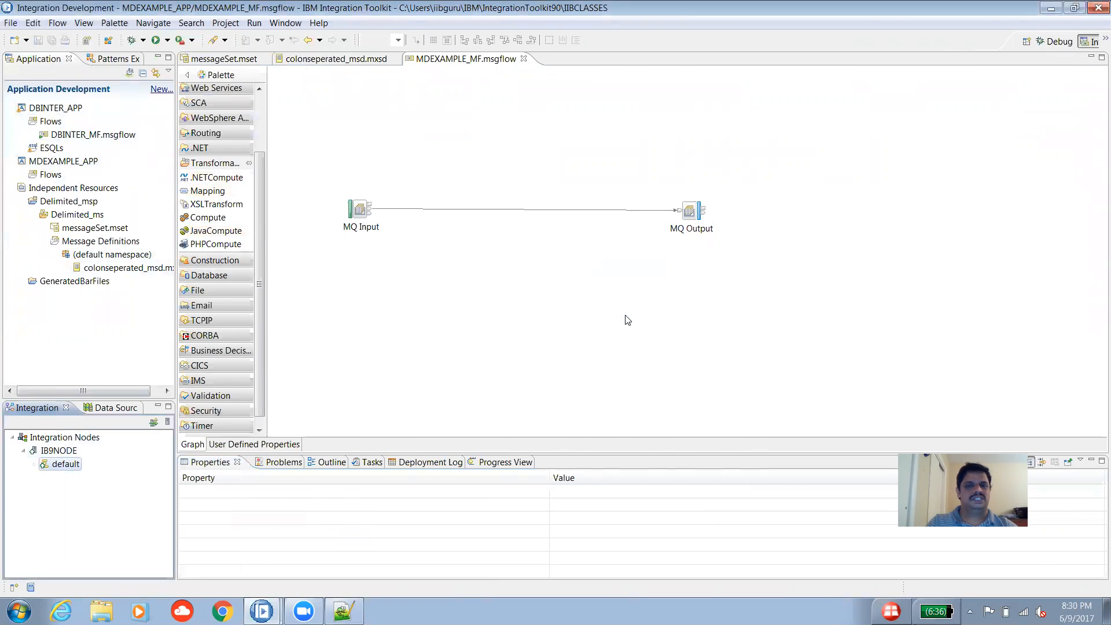
pyautogui.click(567, 367)
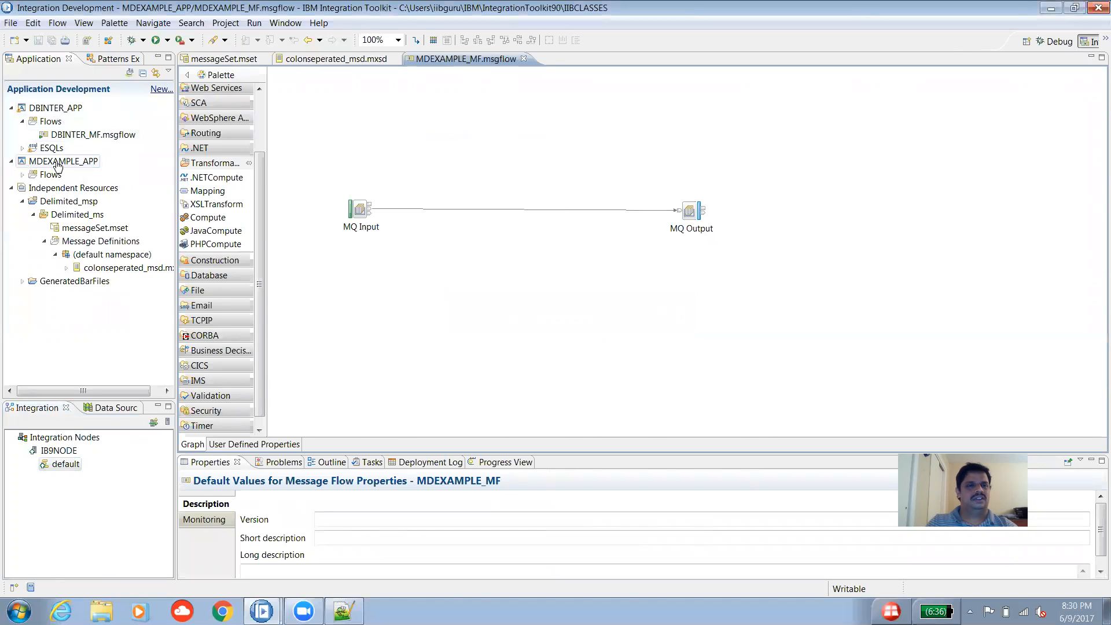
# Deploy MDEXAMPLE_APP to the default integration server, collapsing DBINTER_APP and expanding MDEXAMPLE_APP's Flows in the project tree.
pyautogui.click(11, 108)
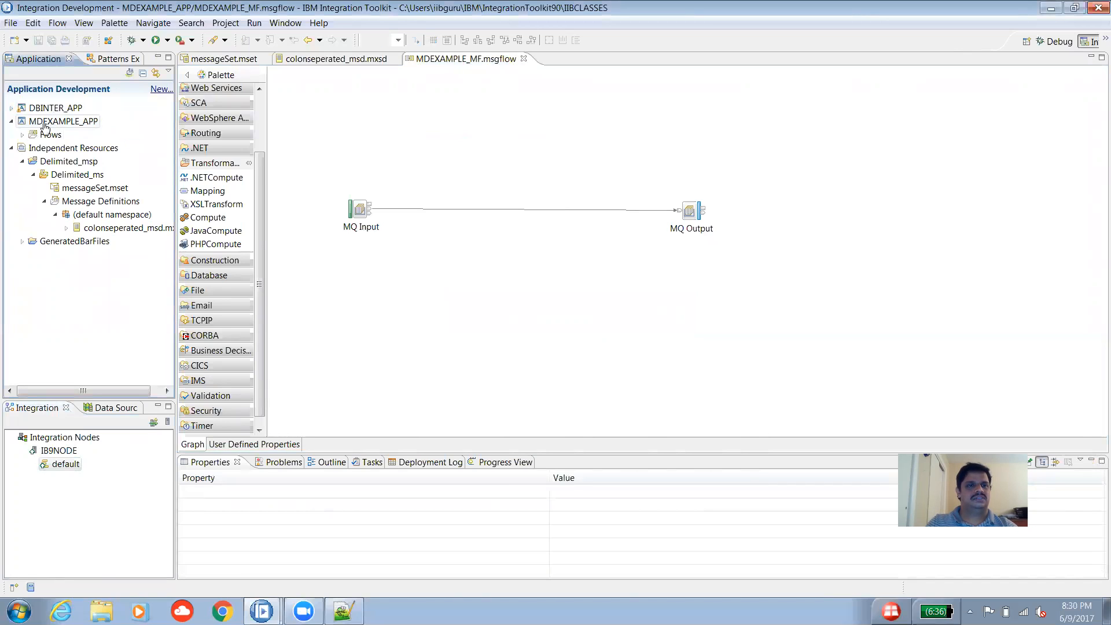
pyautogui.click(22, 134)
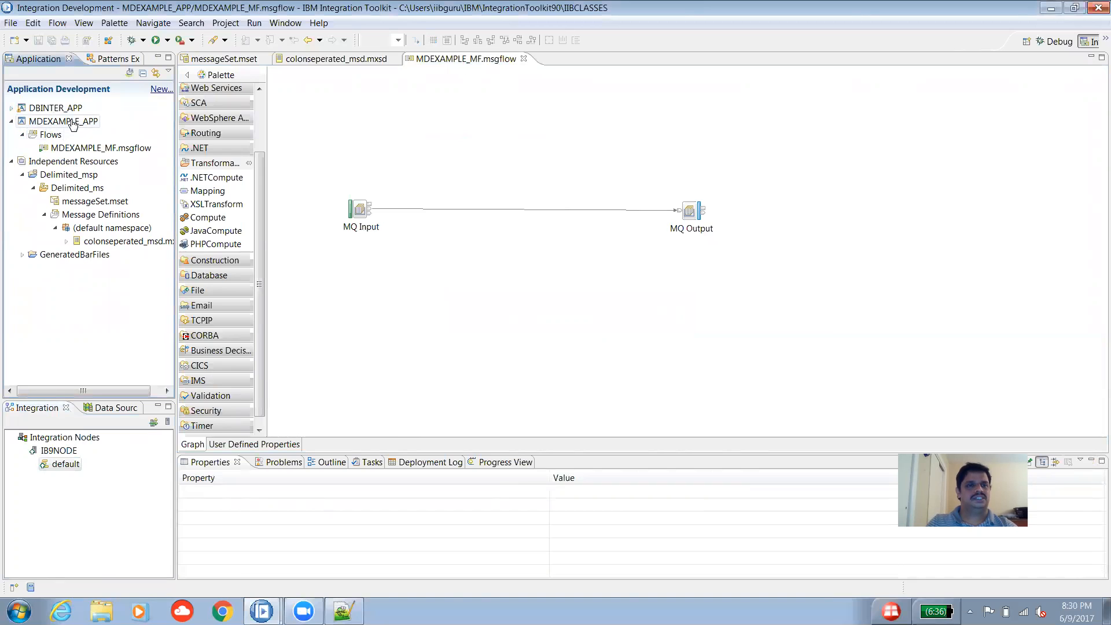
pyautogui.moveTo(70, 125); pyautogui.dragTo(65, 465)
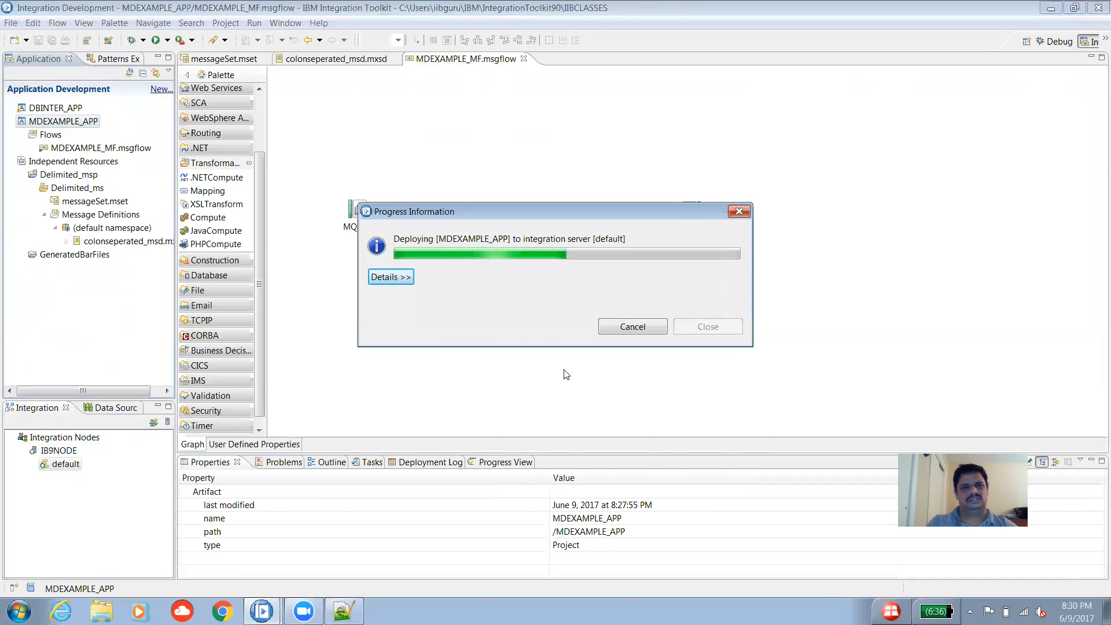
# Launch the debugger for the default integration server on port 1991.
pyautogui.rightClick(56, 466)
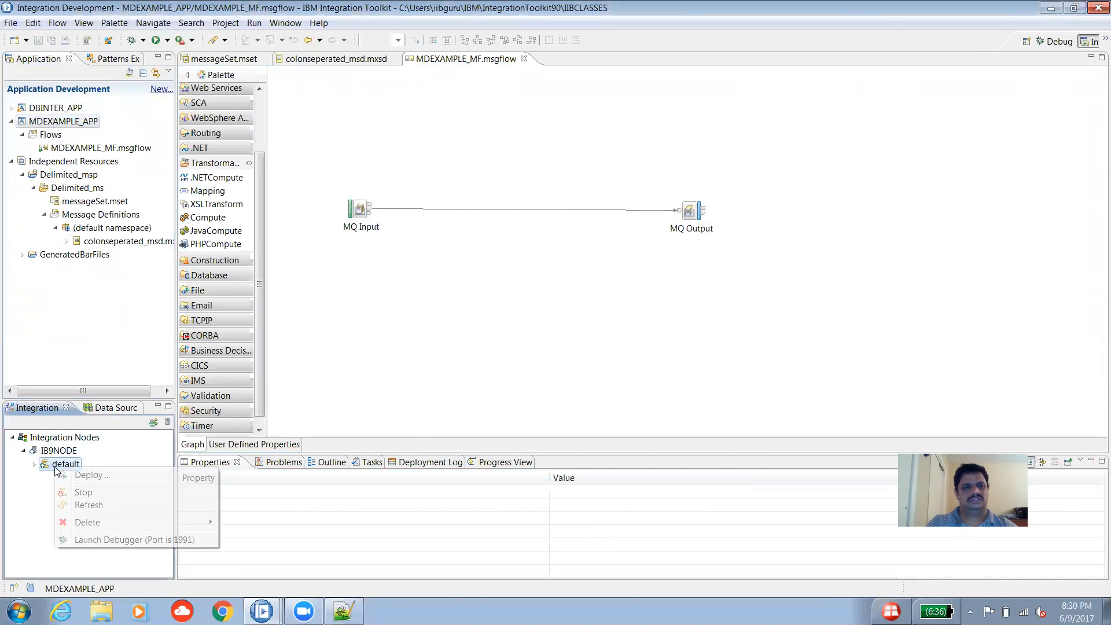
pyautogui.click(166, 540)
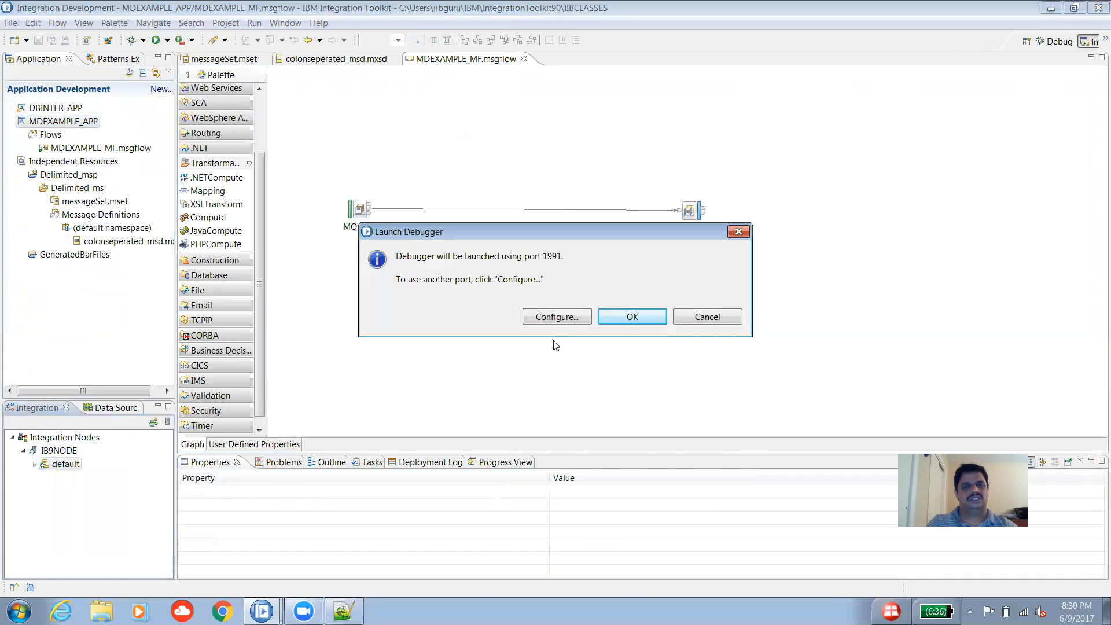
pyautogui.click(627, 320)
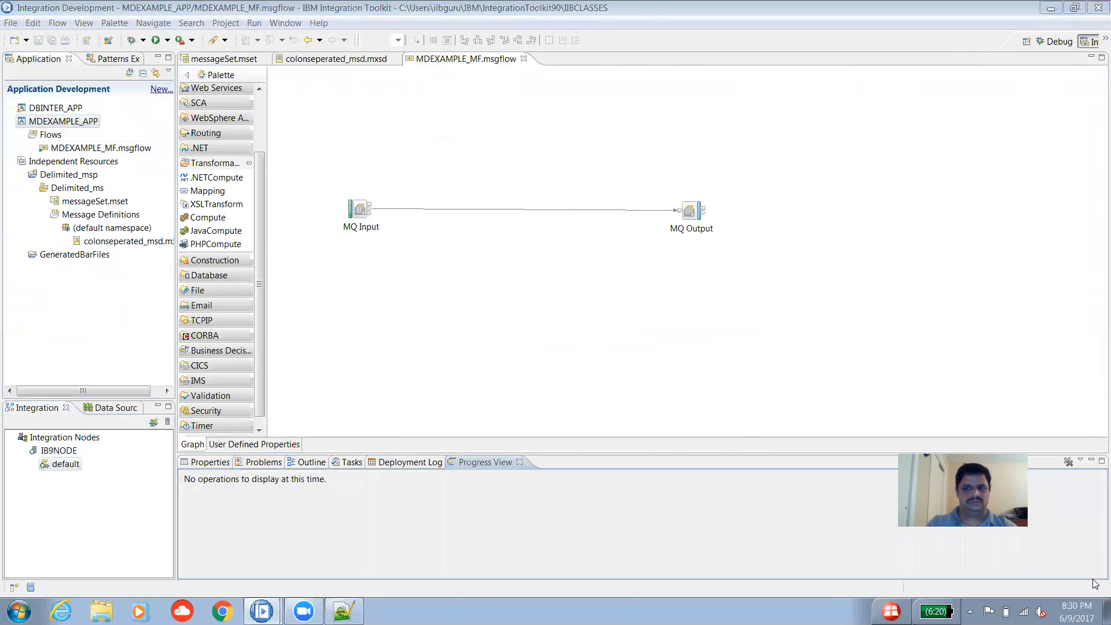
# Search the computer for rfhutil and pin it to the Windows taskbar.
pyautogui.click(1108, 611)
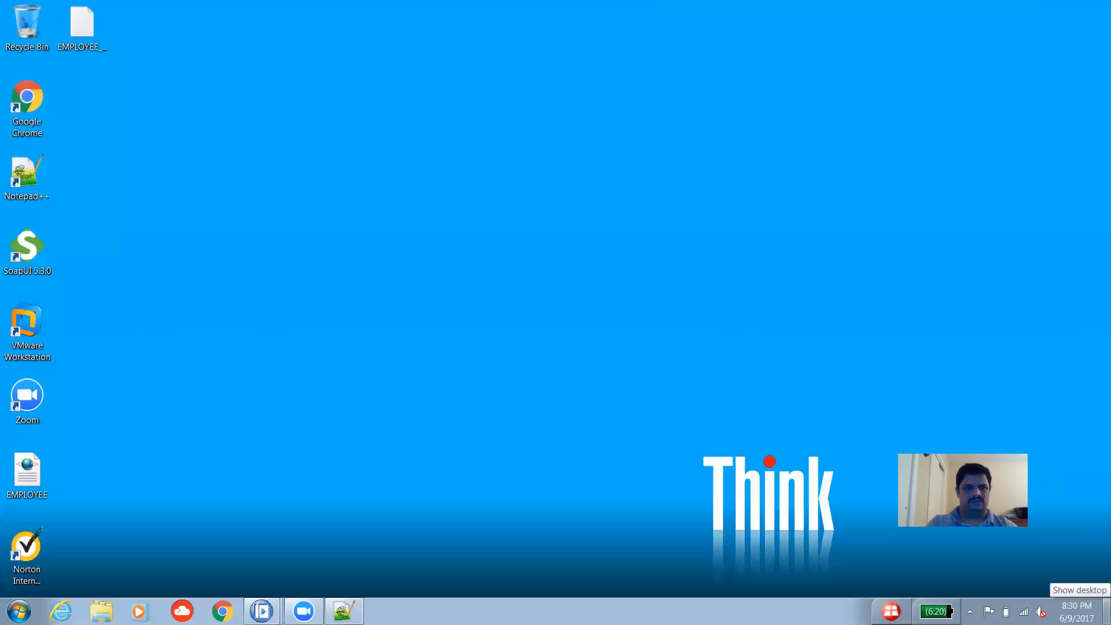
pyautogui.click(1108, 611)
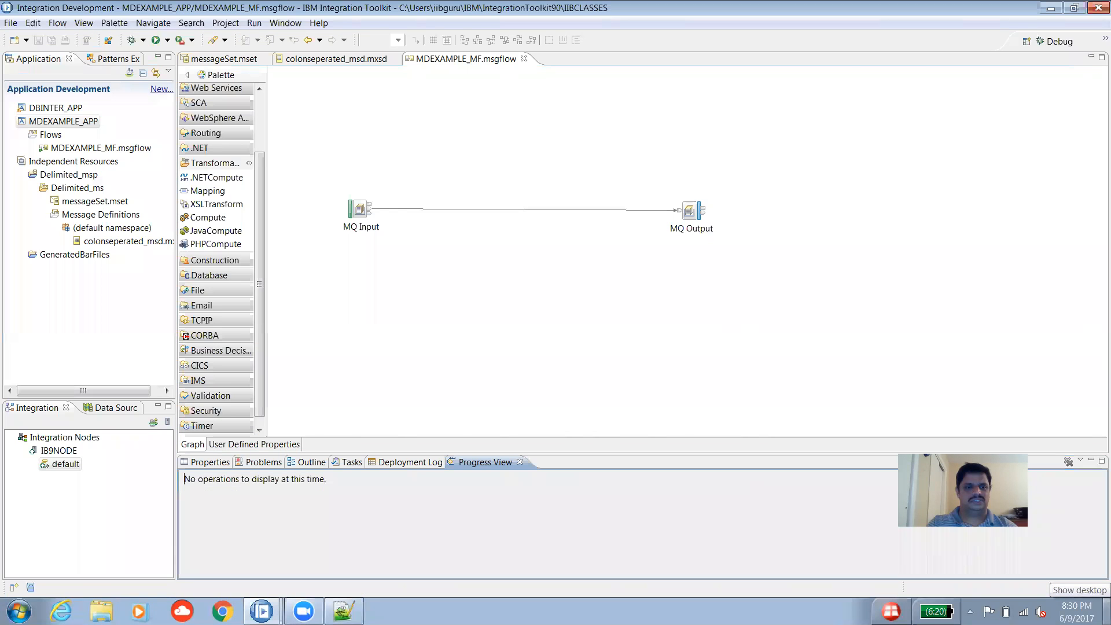
pyautogui.press('super')
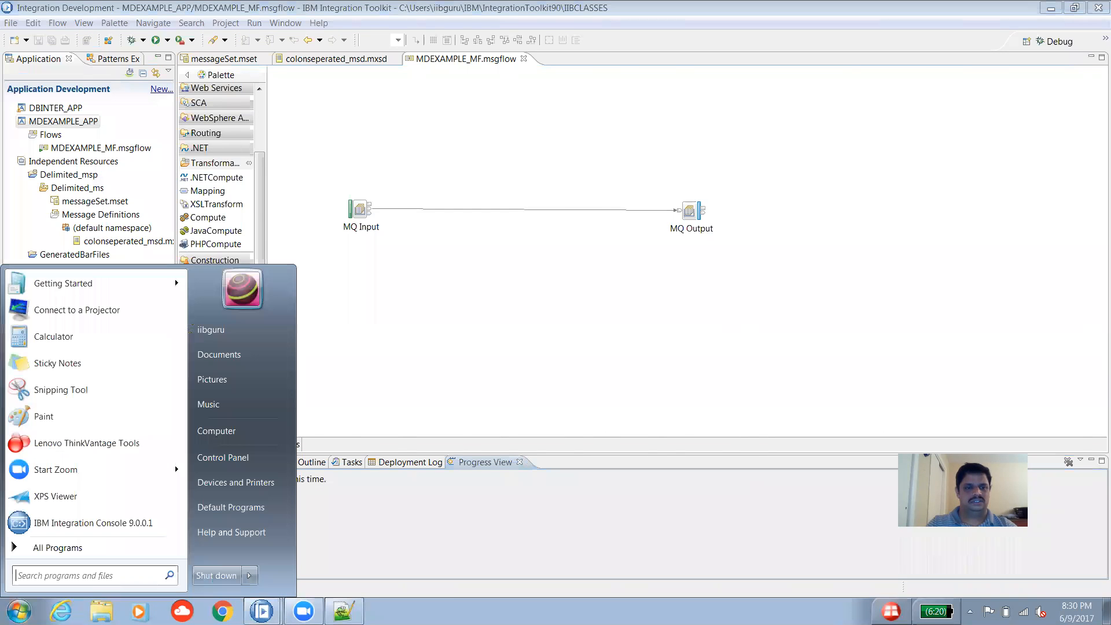
pyautogui.write('rfh')
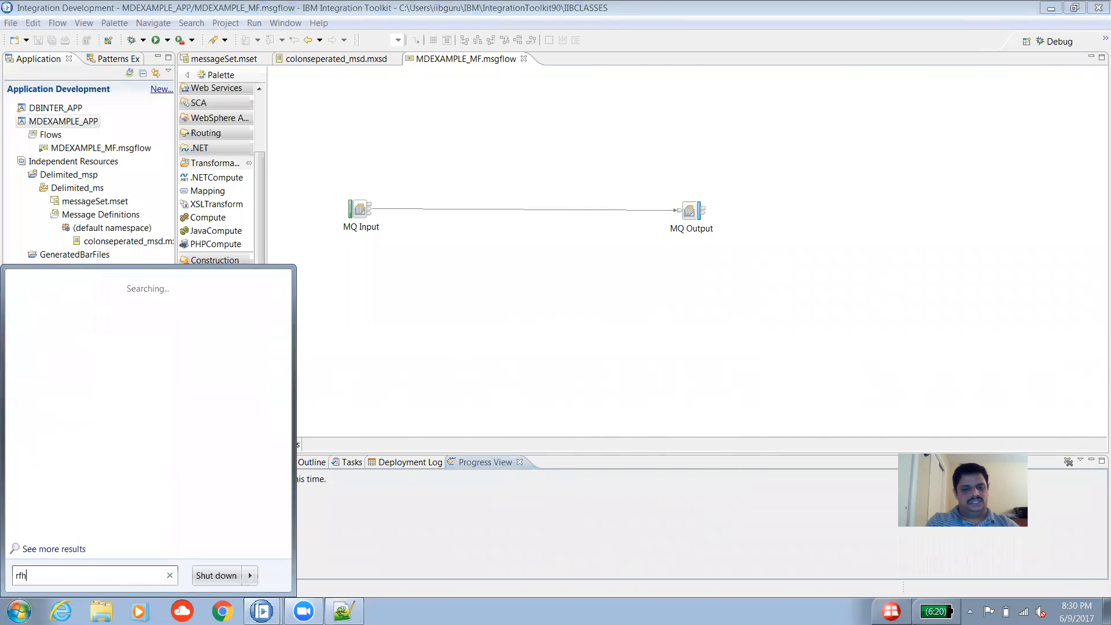
pyautogui.write('util')
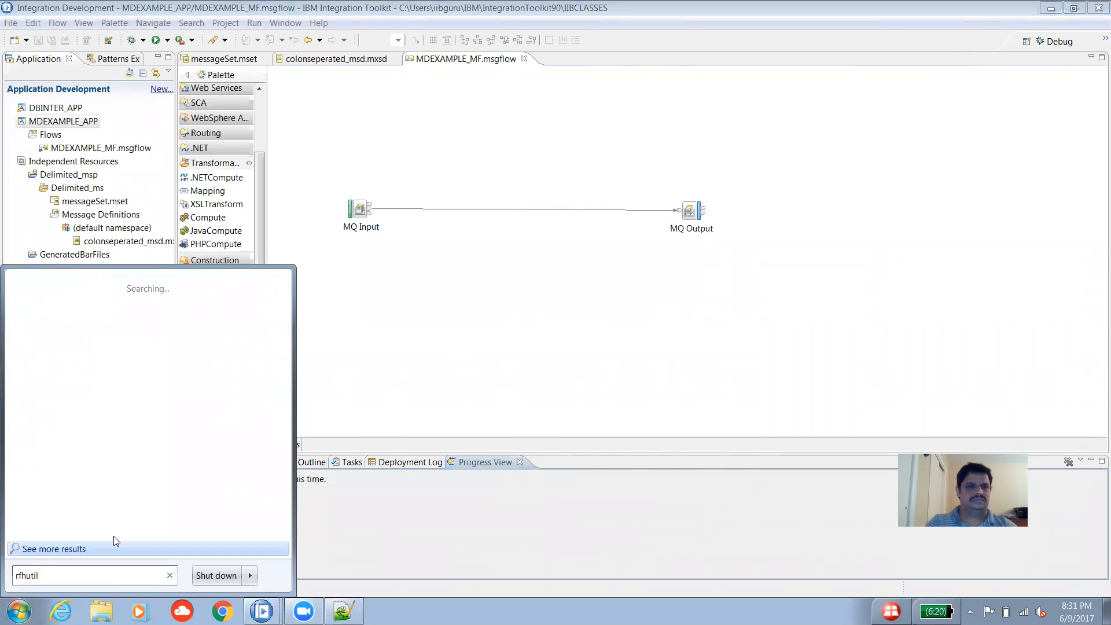
pyautogui.moveTo(36, 309); pyautogui.dragTo(429, 603)
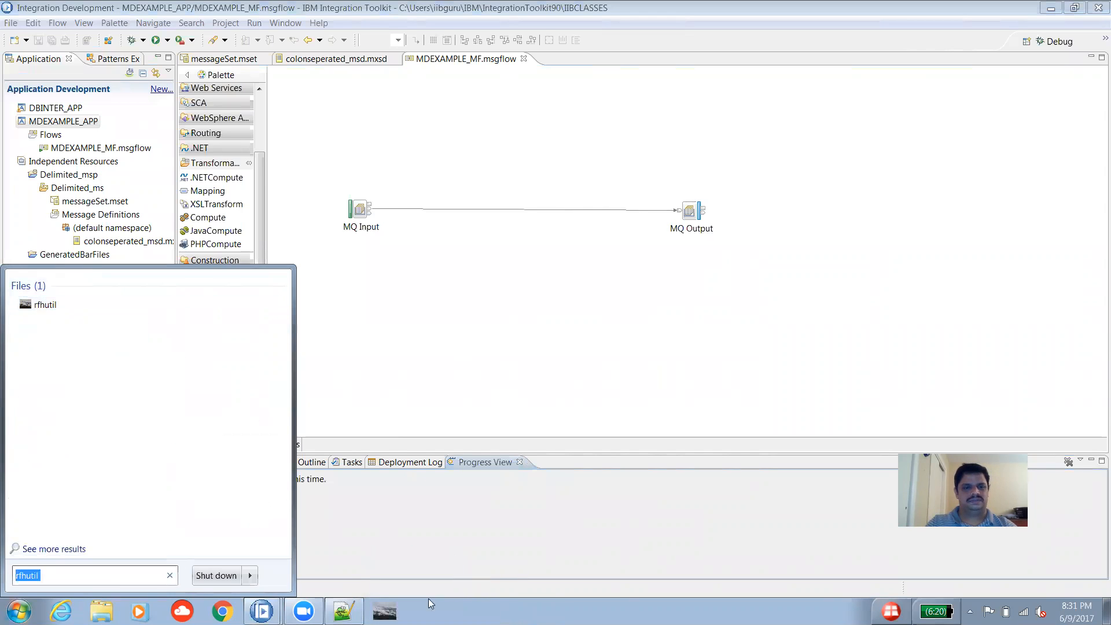
pyautogui.press('Escape')
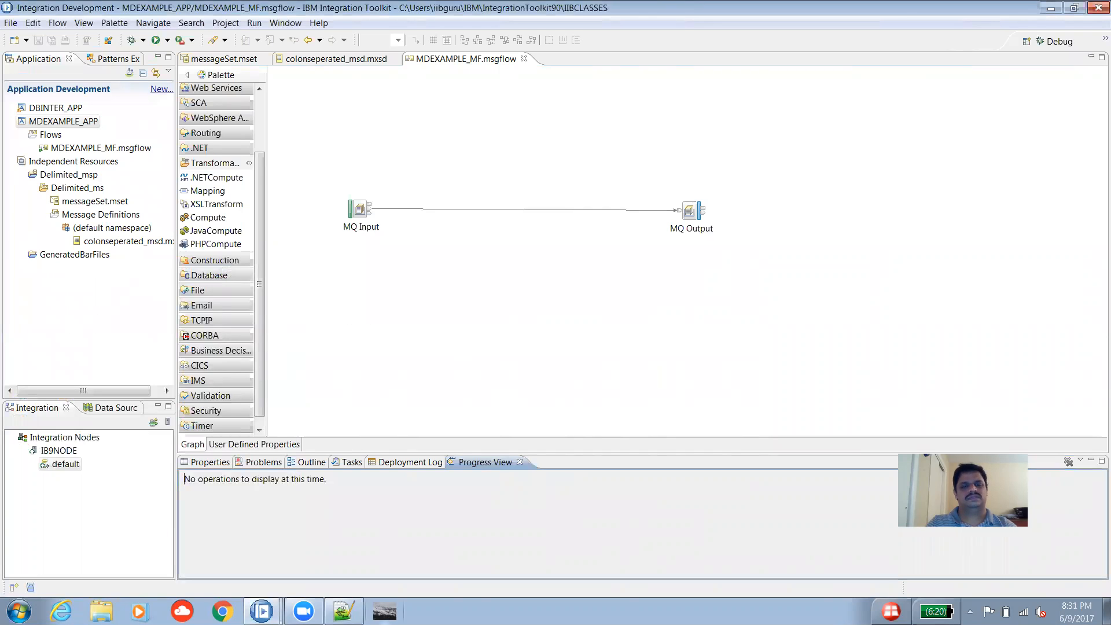
# Launch rfhutil and allow the unverified executable to run.
pyautogui.click(385, 611)
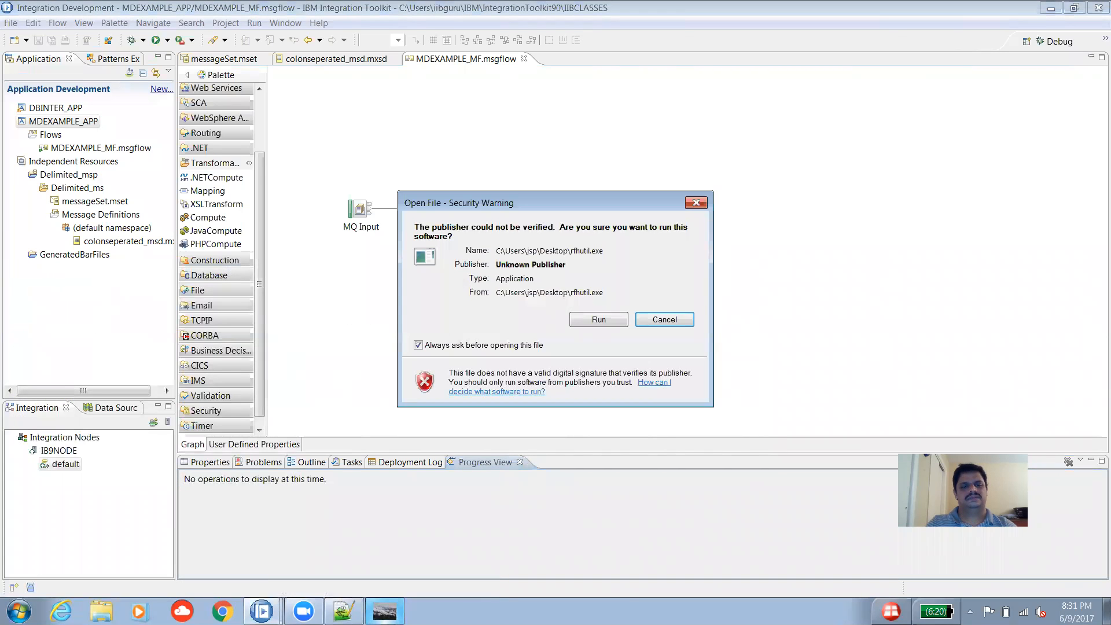
pyautogui.click(602, 320)
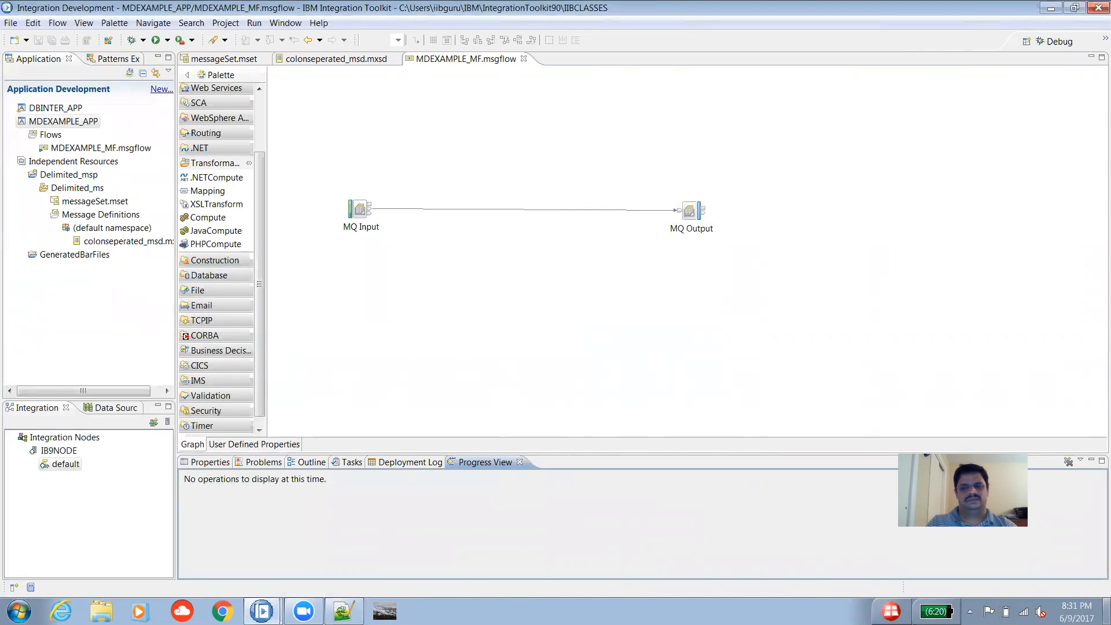
pyautogui.click(1107, 612)
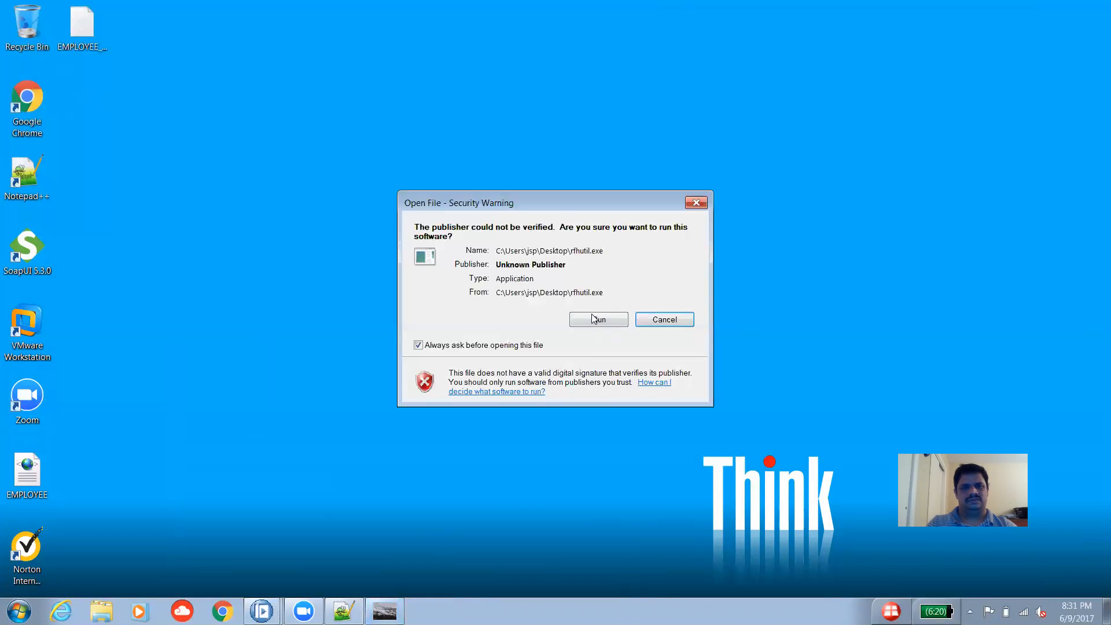
pyautogui.click(595, 318)
# Switch back to IBM Integration Toolkit and add a breakpoint after the MQ Input node in MDEXAMPLE_MF.
pyautogui.moveTo(252, 612)
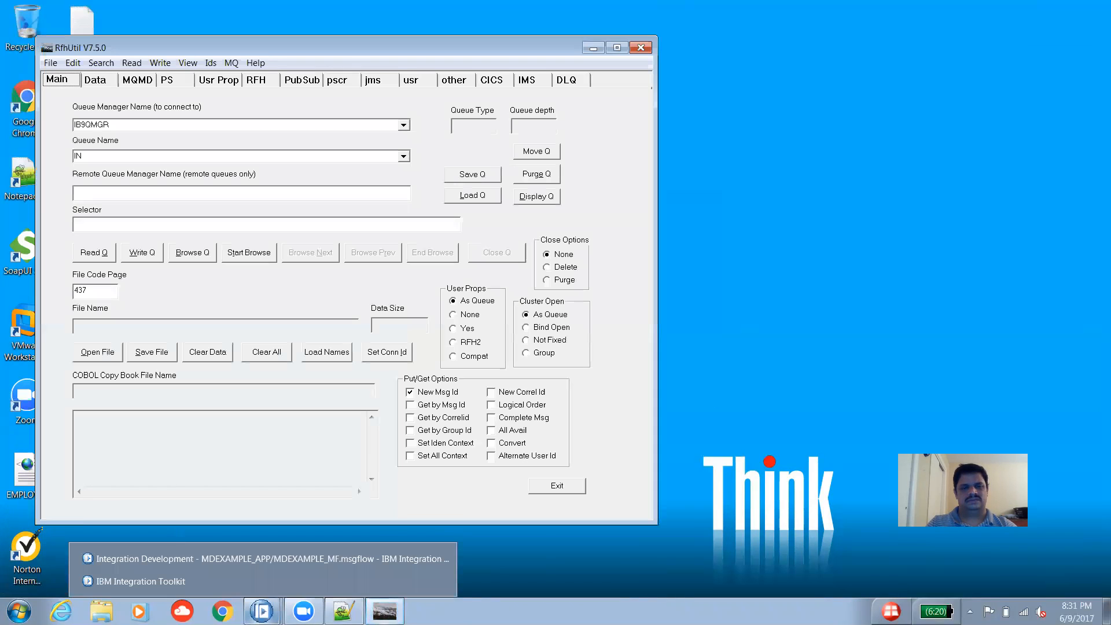
pyautogui.click(252, 612)
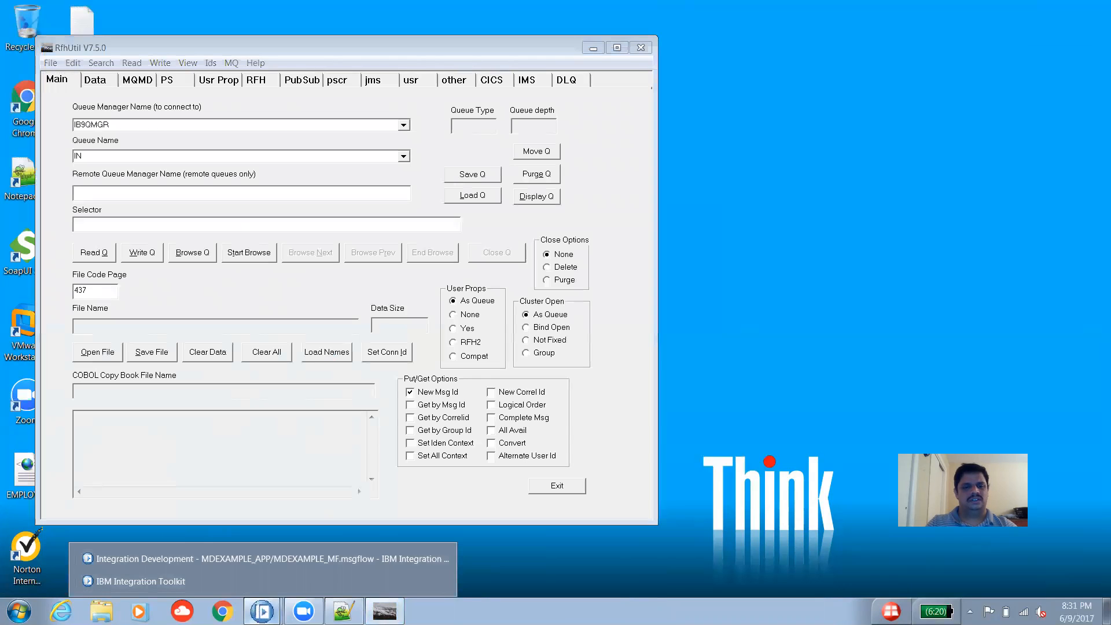
pyautogui.click(272, 559)
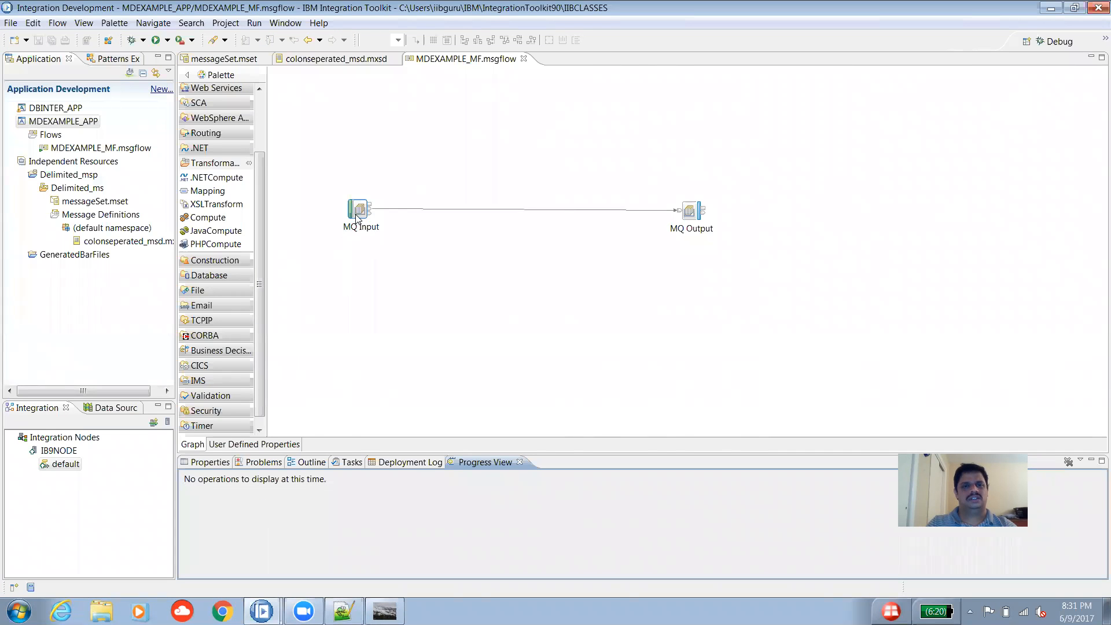
pyautogui.rightClick(356, 217)
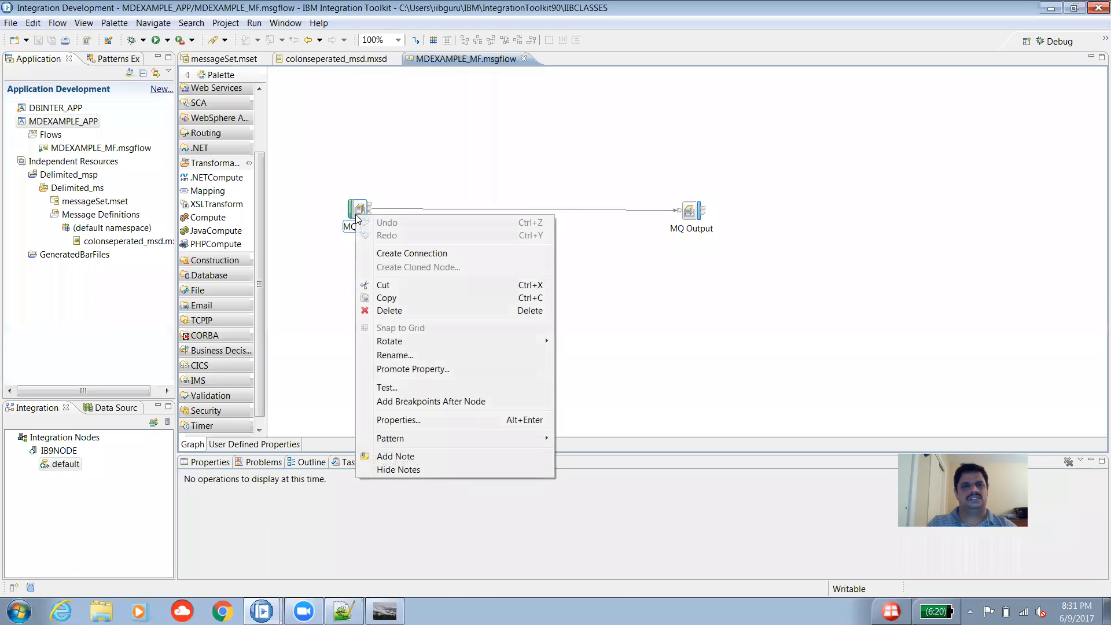
pyautogui.click(437, 402)
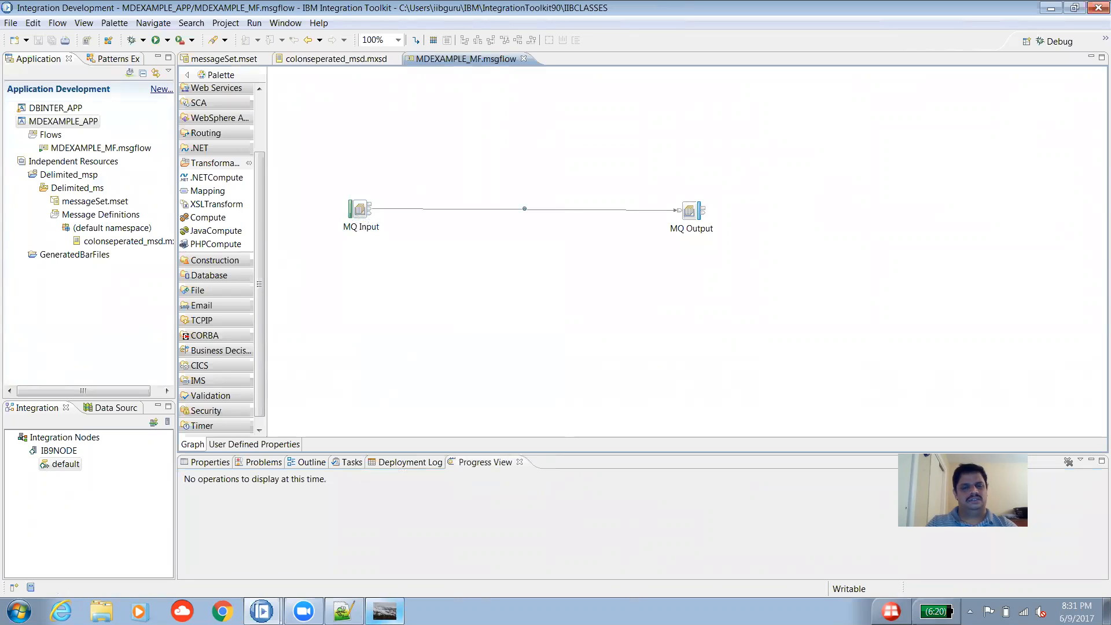
# In RfhUtil, load EMPLOYEE_DEL.txt from the Desktop and write it to queue IN on queue manager IB9QMGR.
pyautogui.click(385, 611)
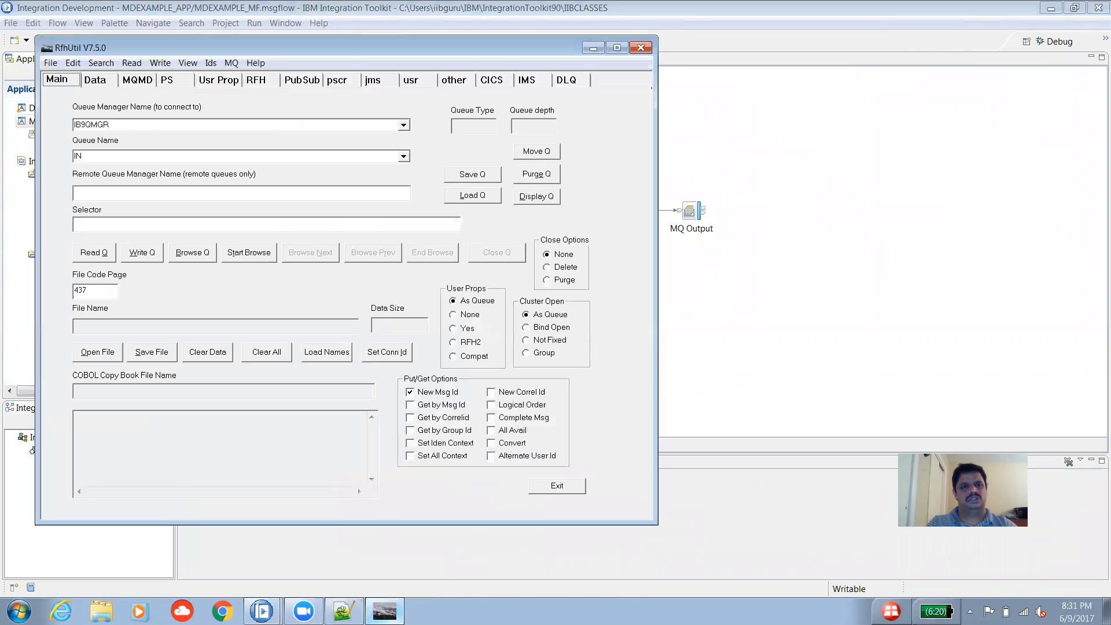
pyautogui.click(84, 354)
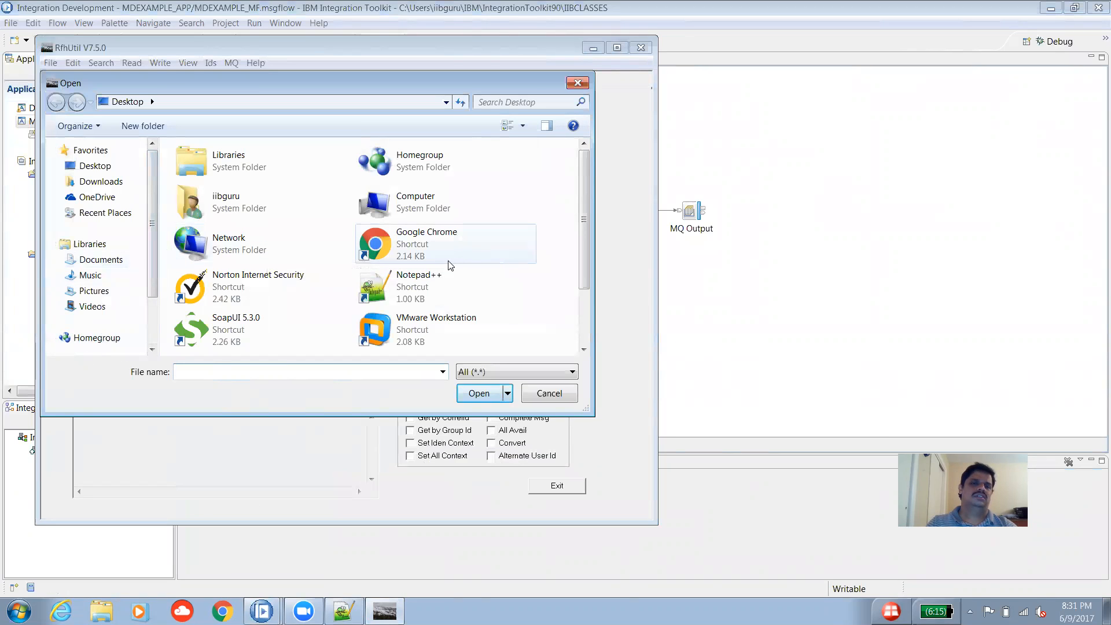
pyautogui.click(432, 253)
pyautogui.scroll(-2, 432, 253)
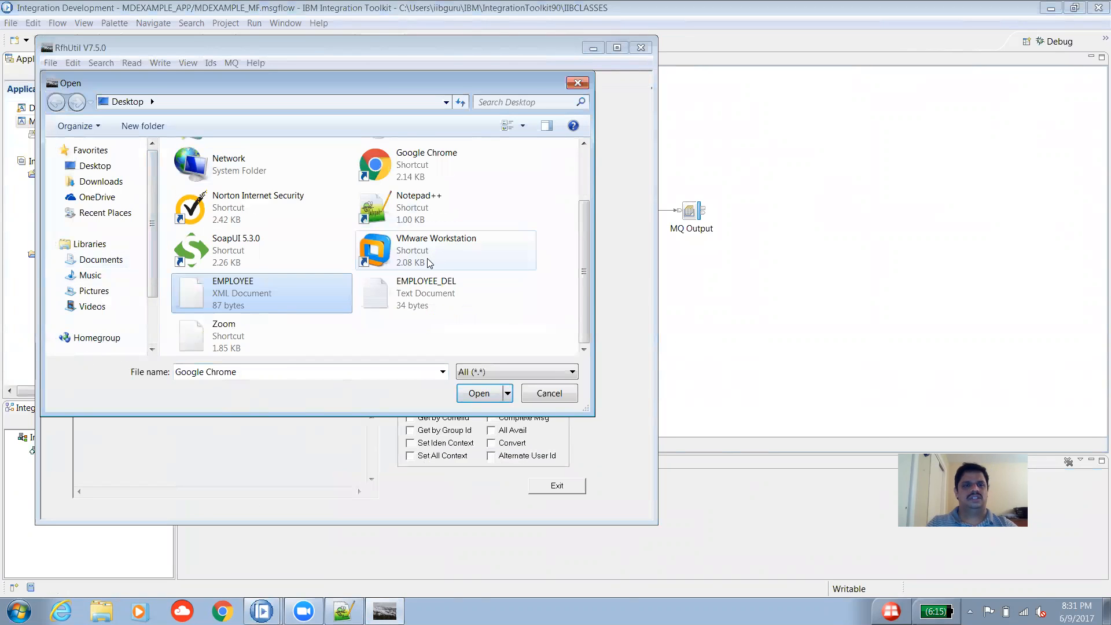
pyautogui.doubleClick(415, 295)
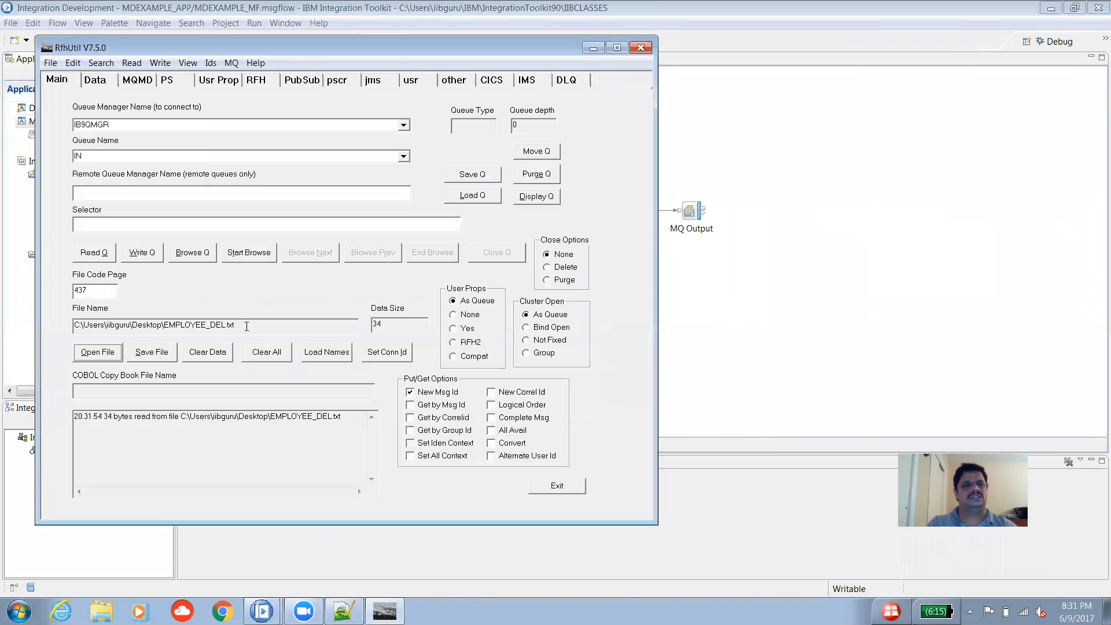
pyautogui.click(149, 259)
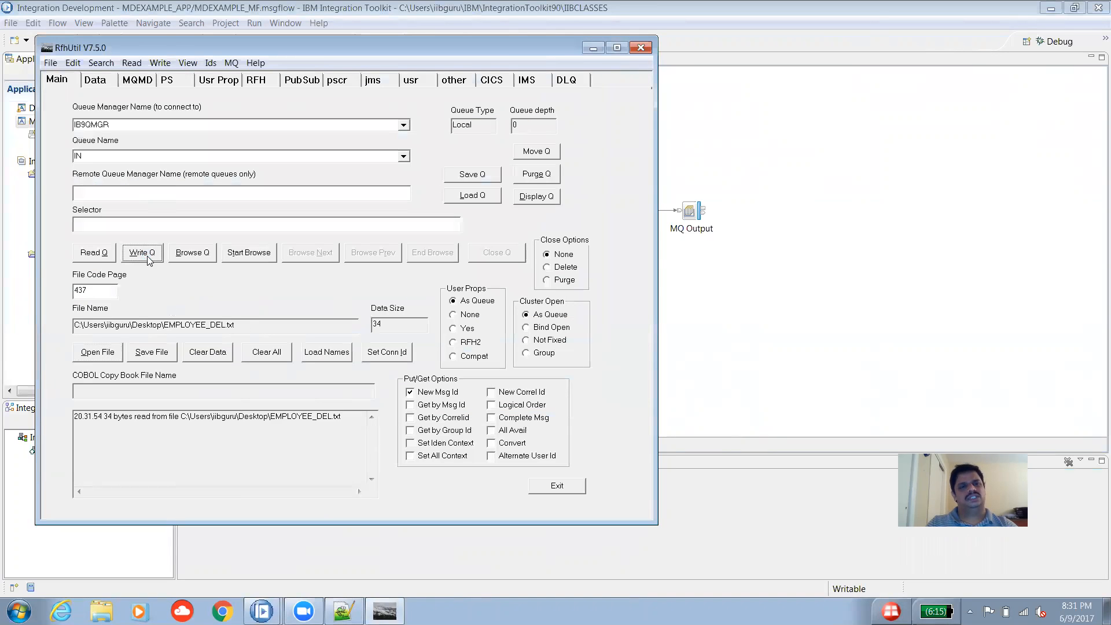
# Return to the Integration Toolkit, accept the Debug perspective, and add MDEXAMPLE_APP to the source lookup path as a Message Flow Container.
pyautogui.click(756, 337)
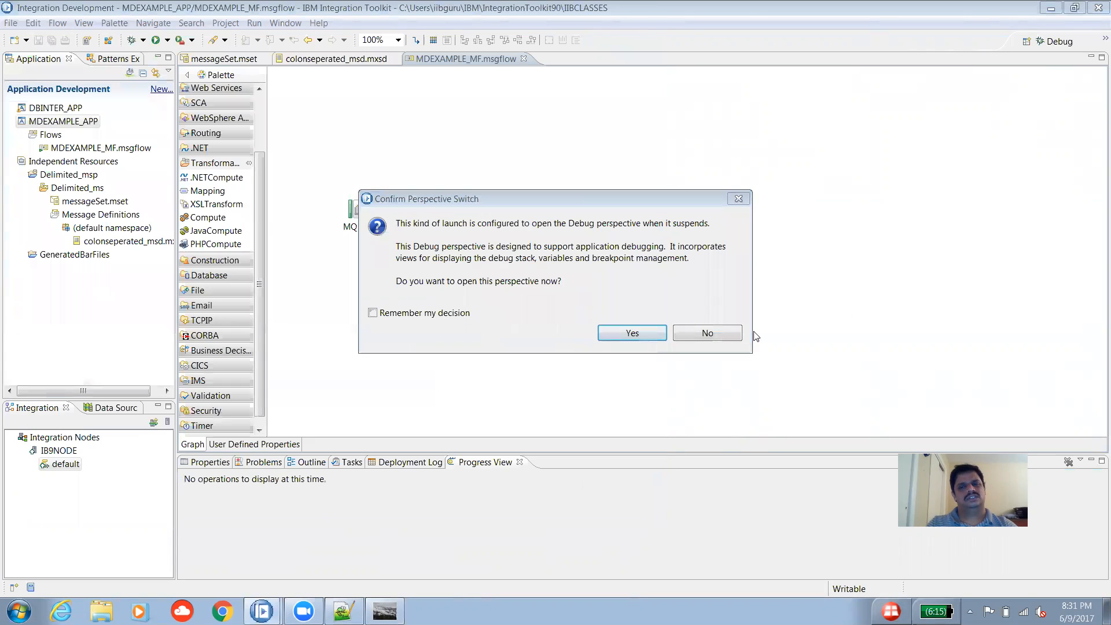
pyautogui.click(631, 334)
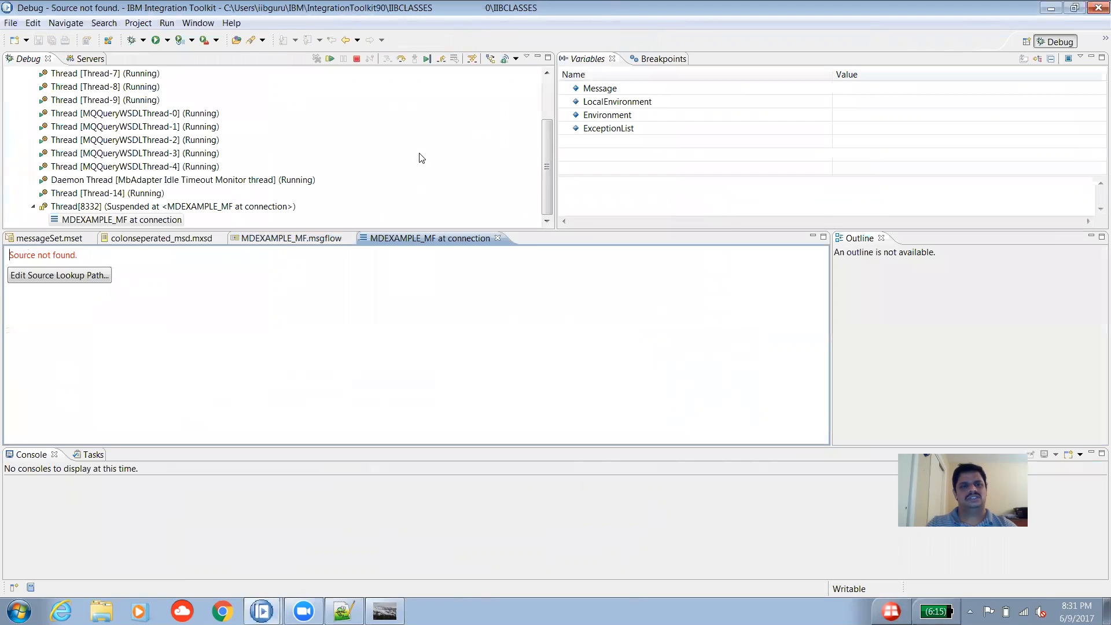
pyautogui.click(71, 276)
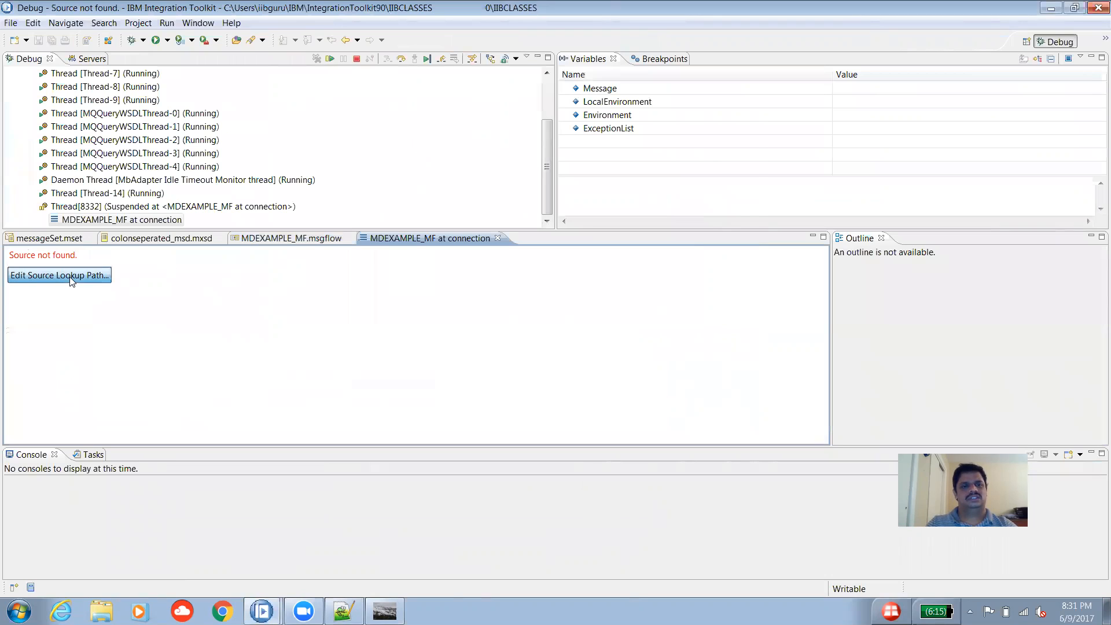
pyautogui.click(704, 212)
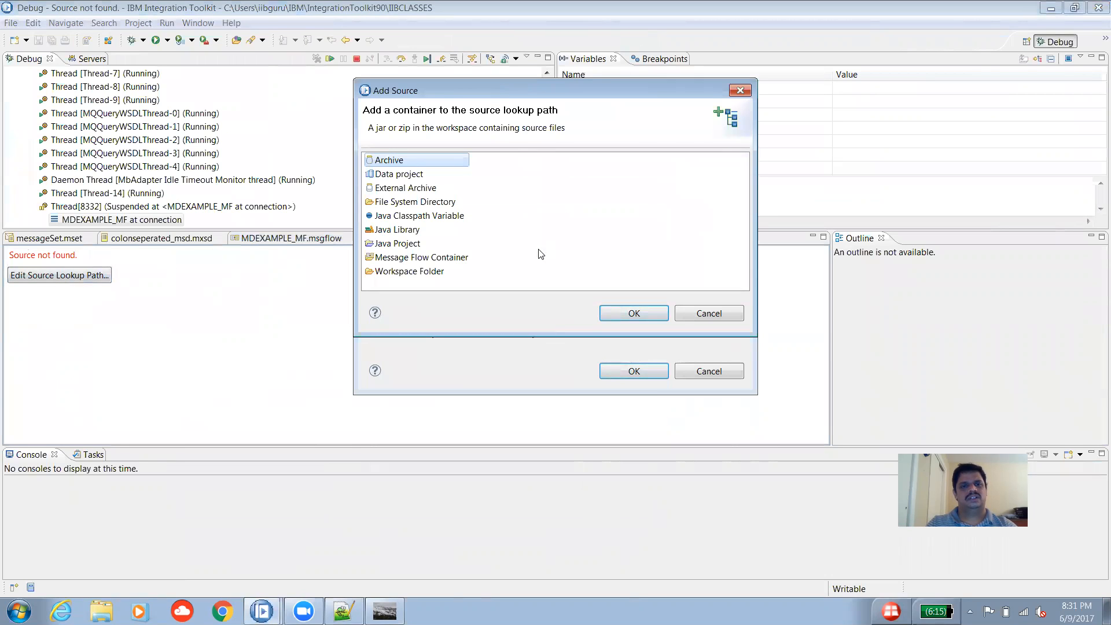
pyautogui.click(427, 259)
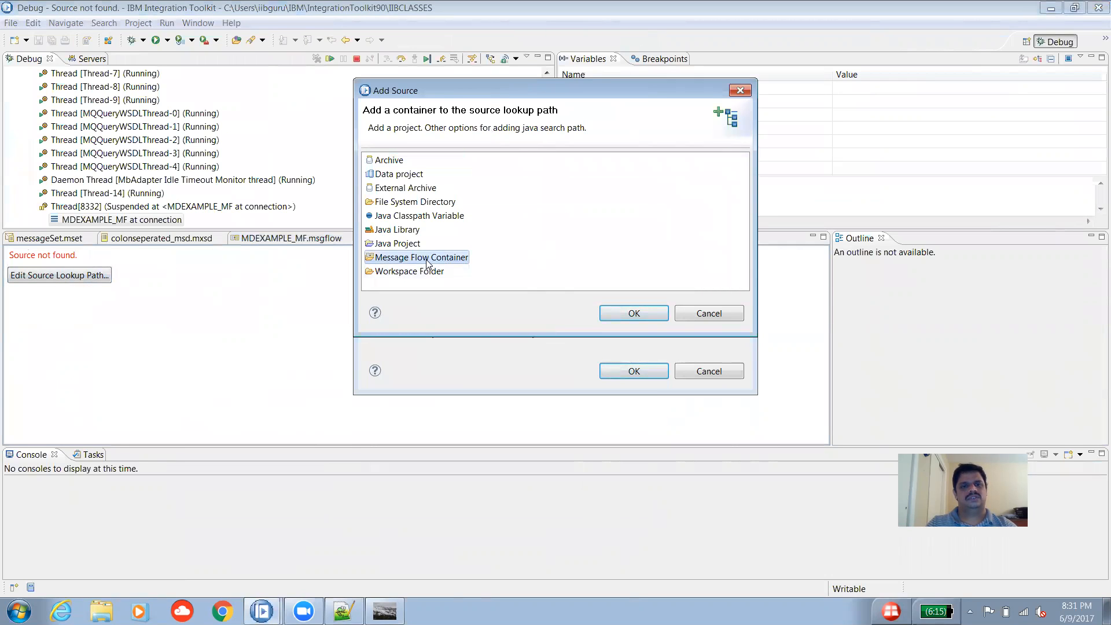
pyautogui.click(607, 313)
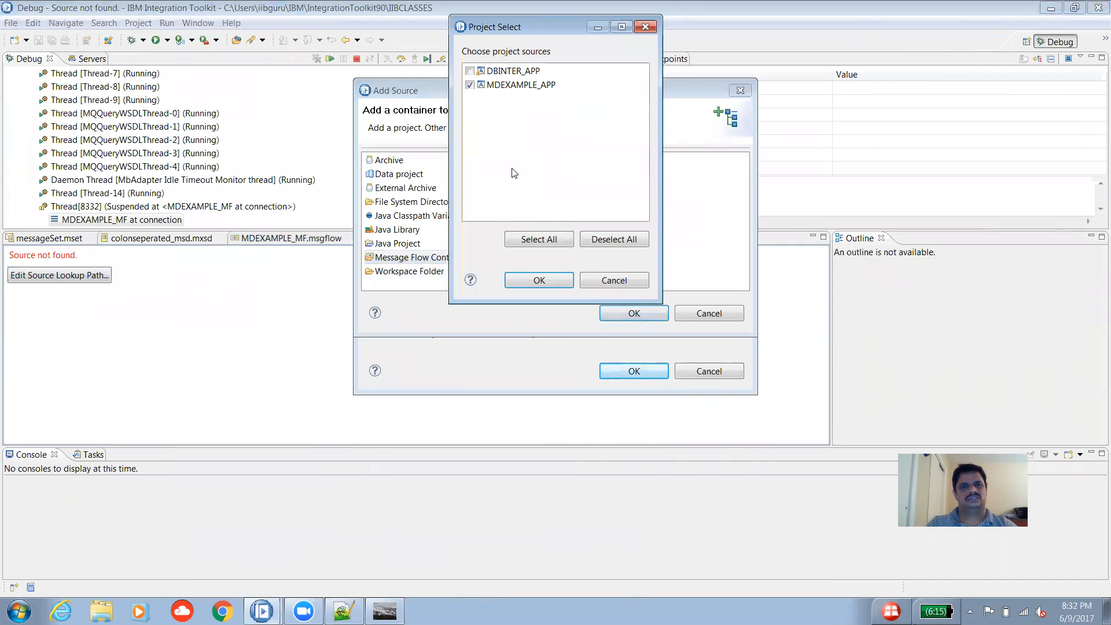
pyautogui.click(527, 282)
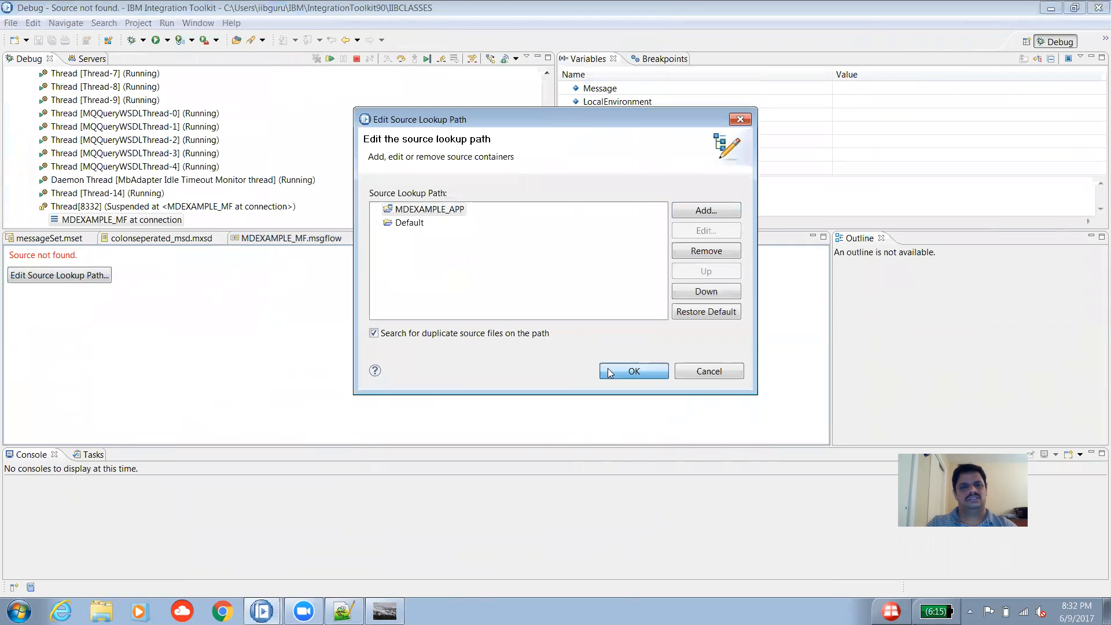
pyautogui.click(609, 373)
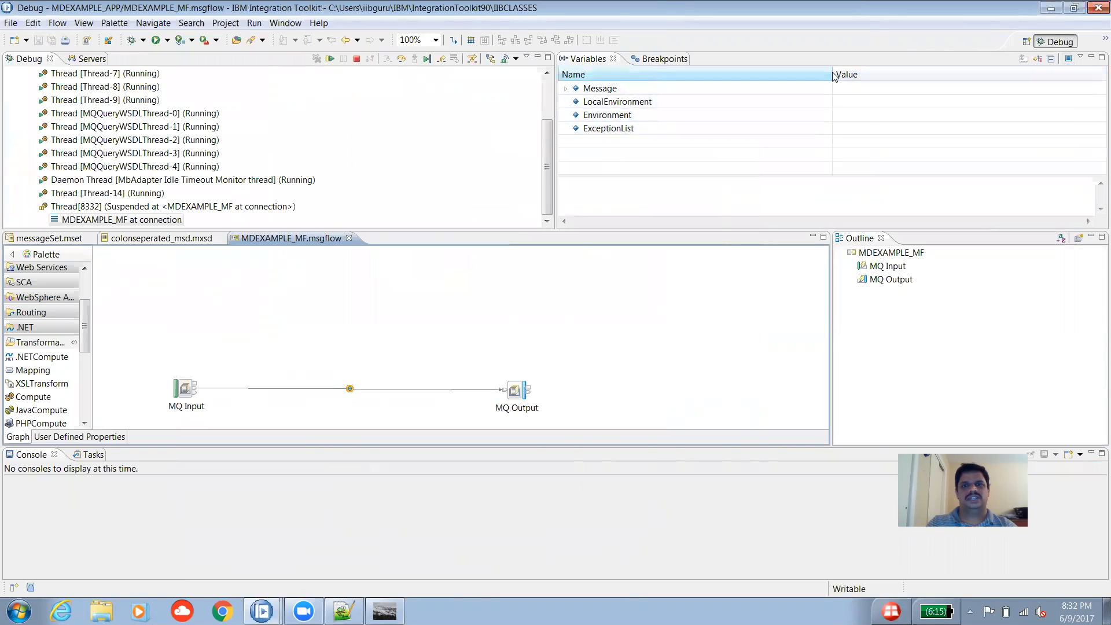
# Examine the parsed Message tree and its MRM entry in the enlarged debug variables, and review the EMPLOYEE_DEL.txt record in Notepad++.
pyautogui.click(1102, 58)
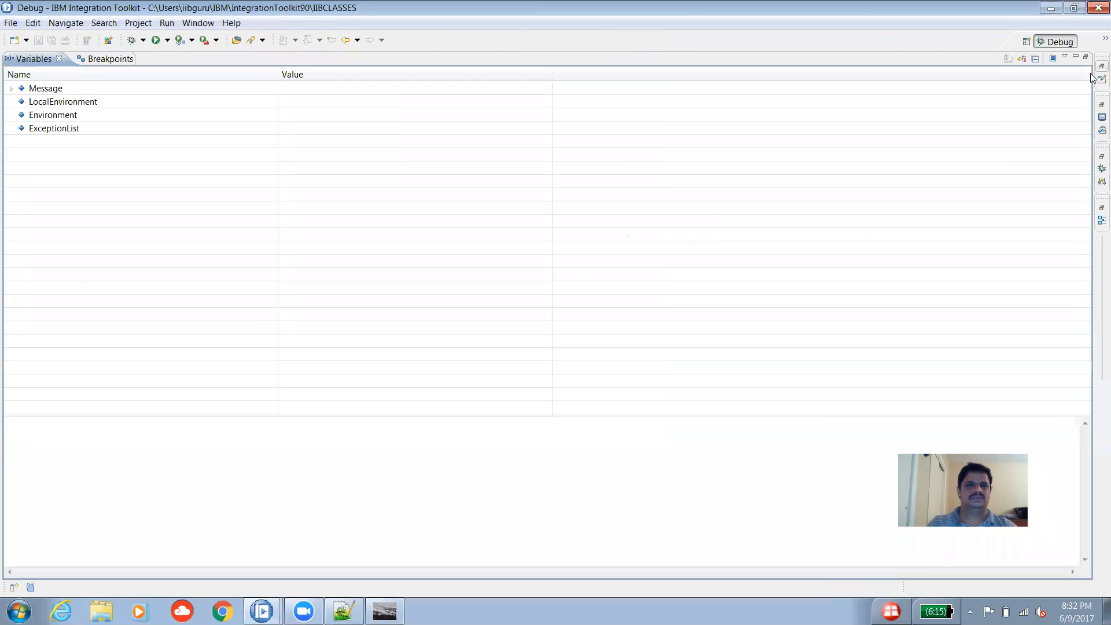
pyautogui.click(11, 88)
pyautogui.click(54, 130)
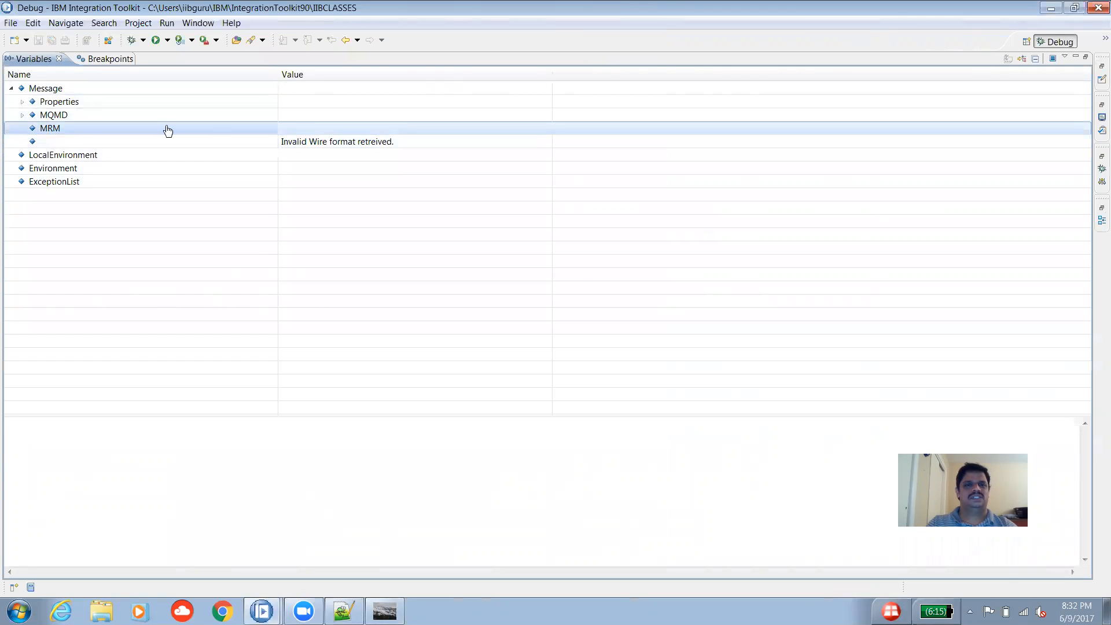
pyautogui.click(352, 142)
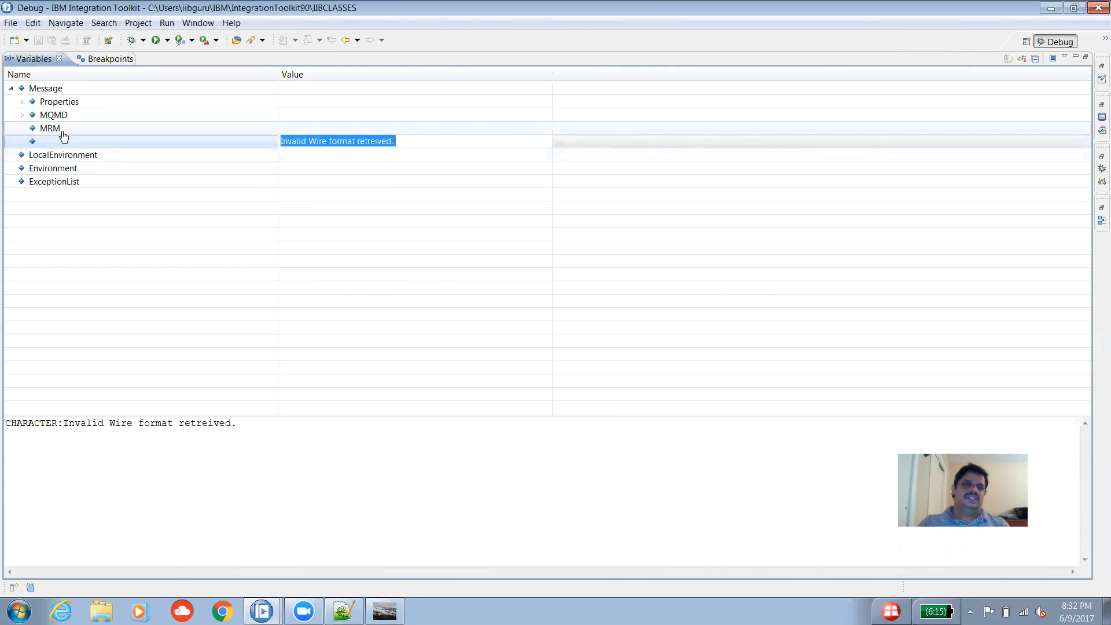
pyautogui.click(1086, 59)
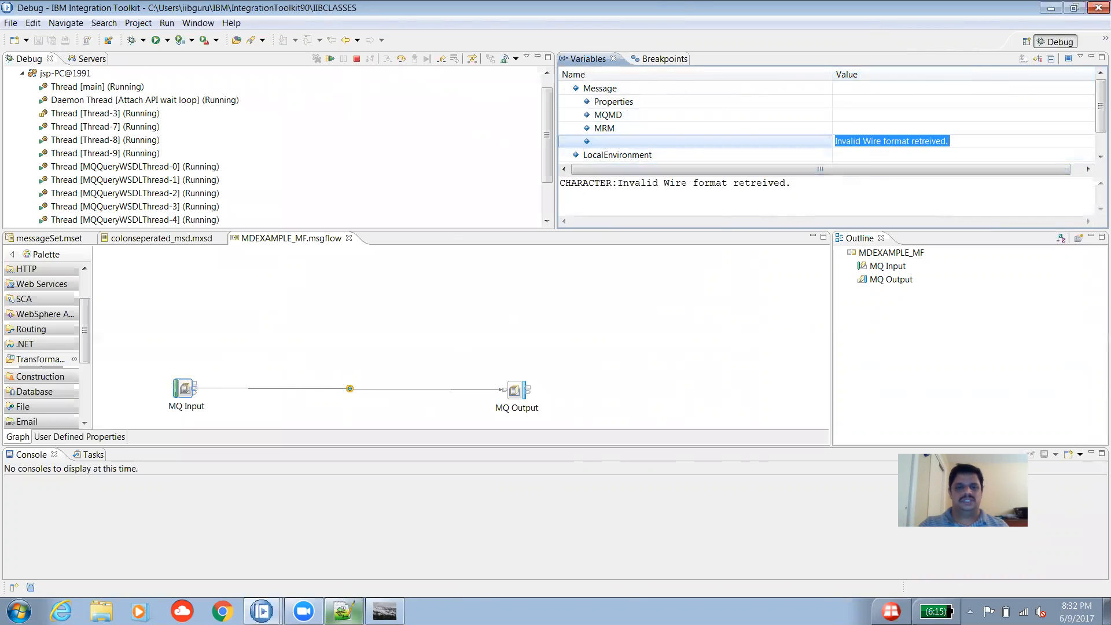
pyautogui.click(347, 608)
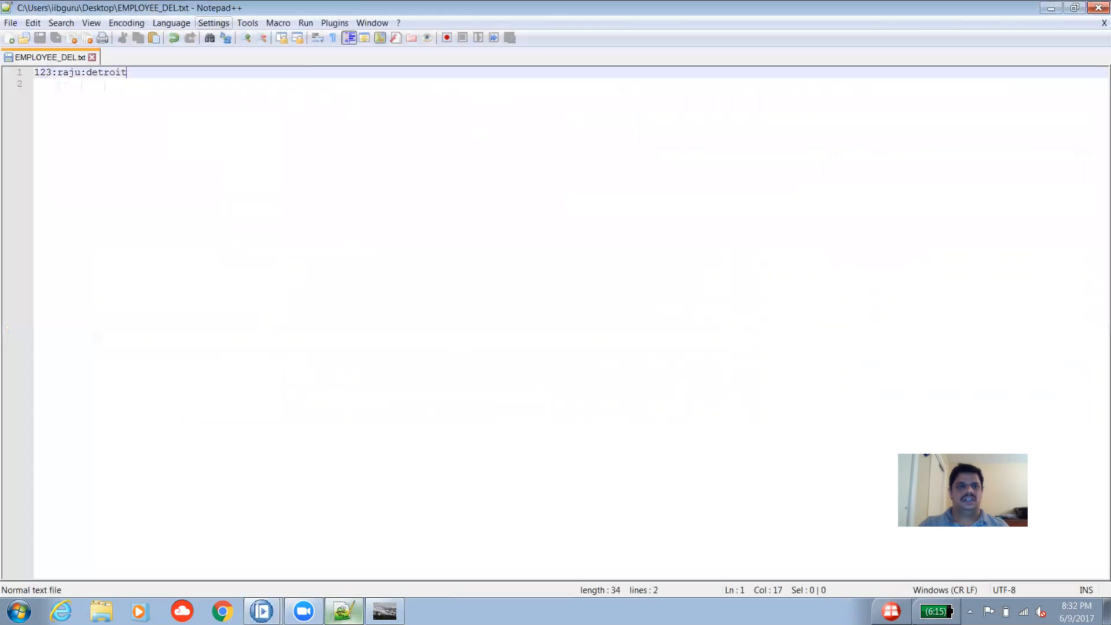
pyautogui.click(347, 607)
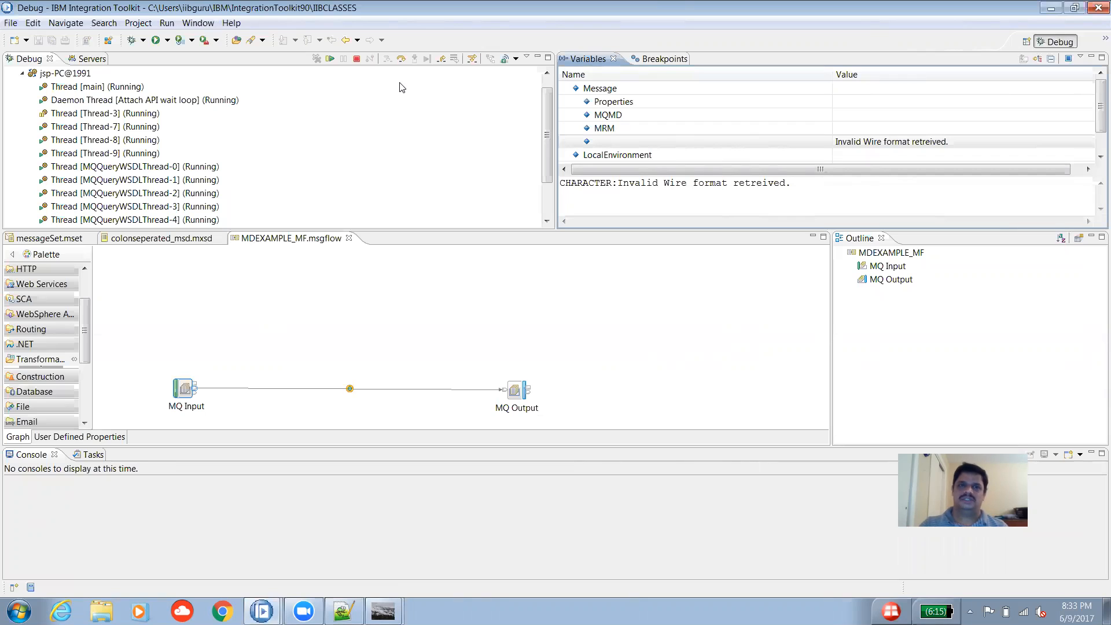
# Resume the suspended MDEXAMPLE_MF flow and return to the Integration Development perspective.
pyautogui.click(331, 60)
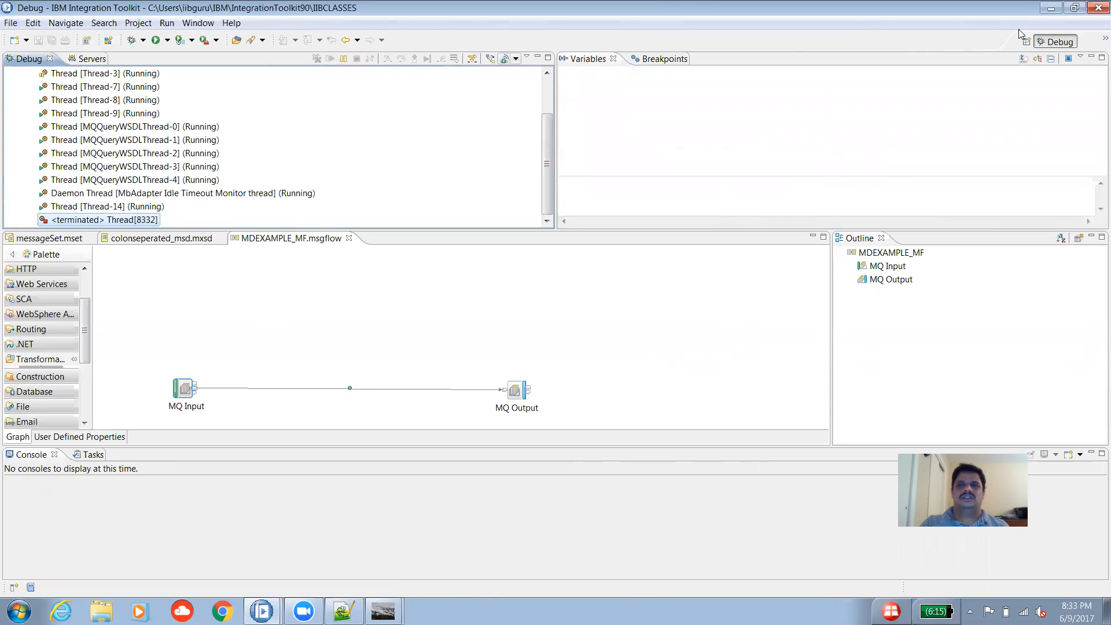
pyautogui.click(1105, 39)
pyautogui.click(1093, 57)
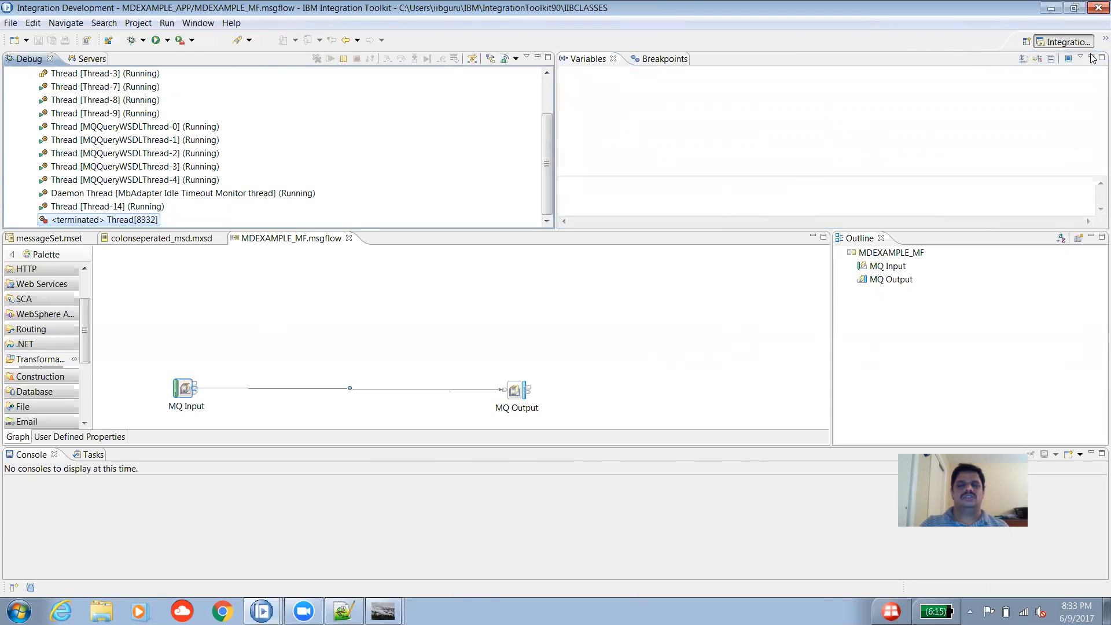
# Check the MQ Input node's Input Message Parsing properties and browse for a message set to use as the message model.
pyautogui.click(359, 210)
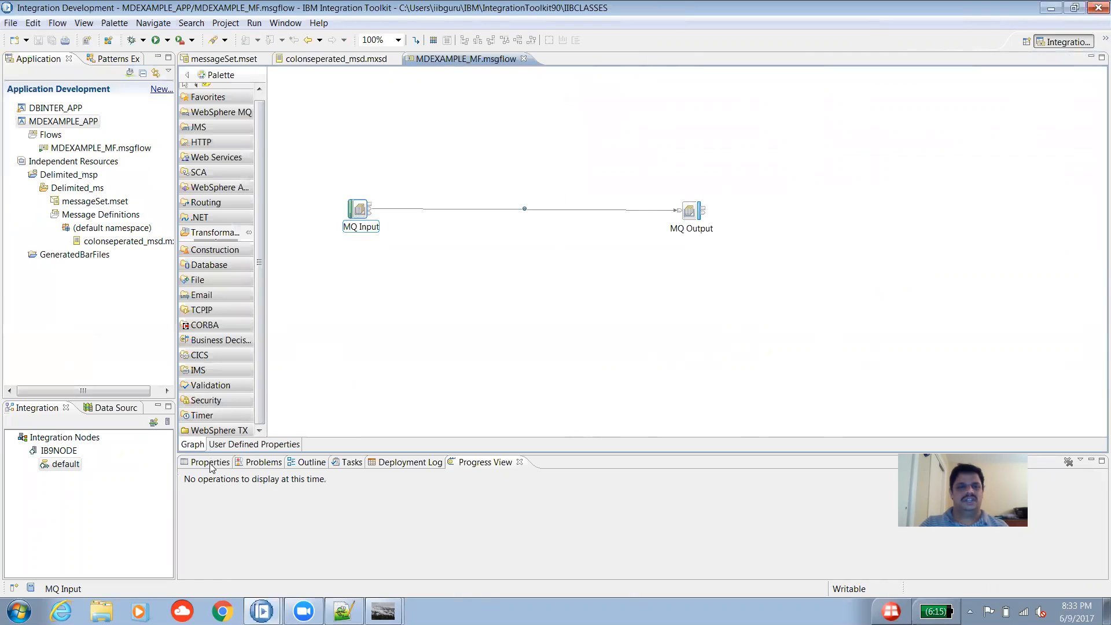
pyautogui.click(209, 462)
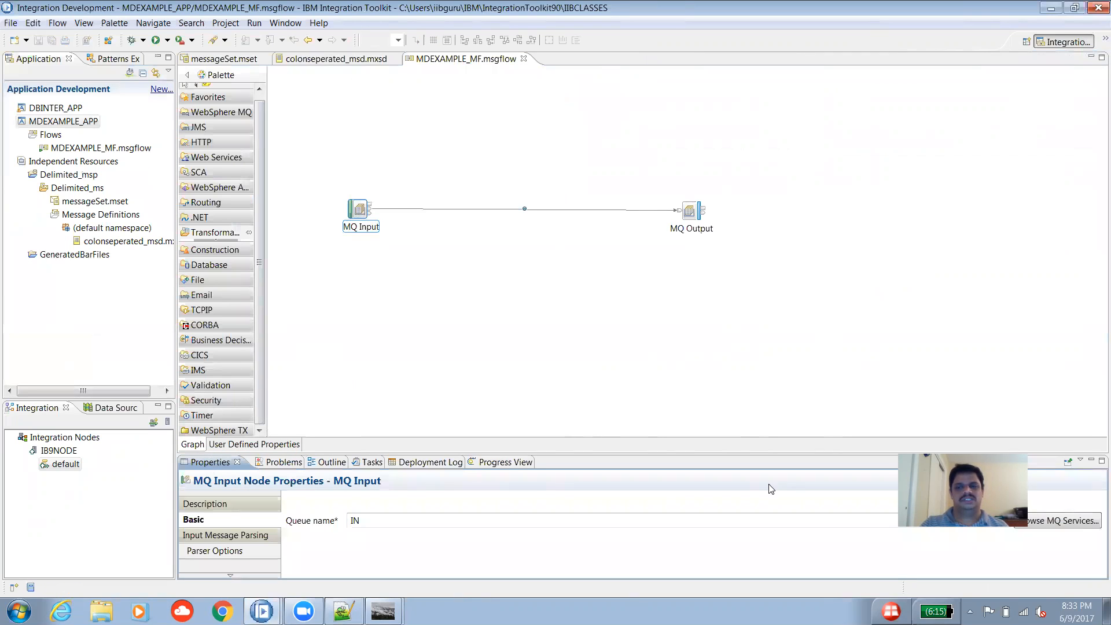
pyautogui.click(1102, 462)
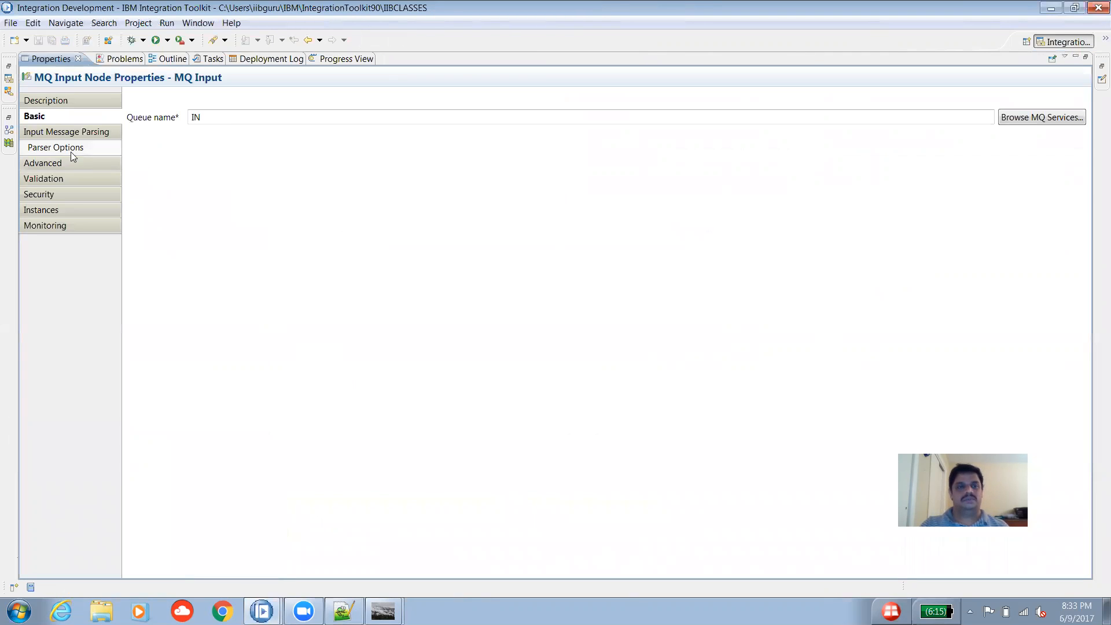
pyautogui.click(76, 133)
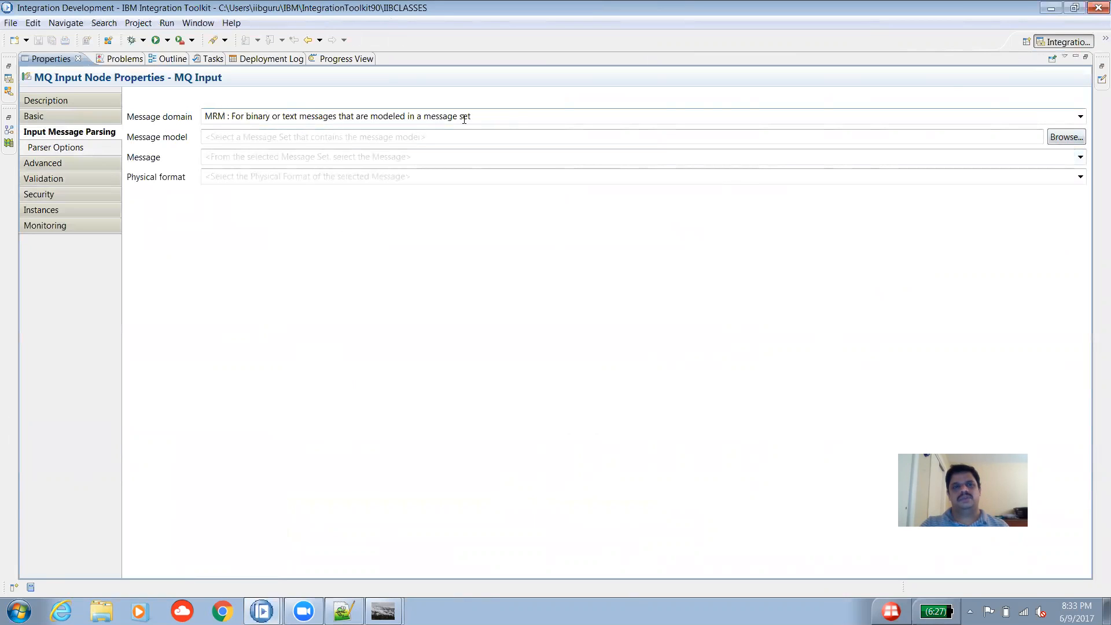
pyautogui.click(1070, 138)
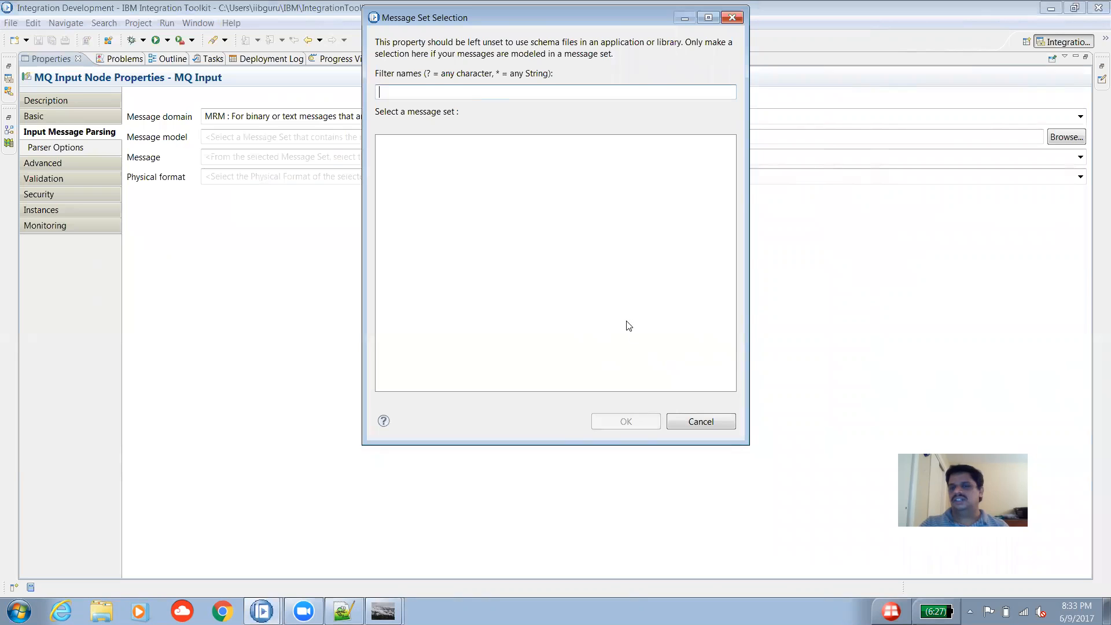
pyautogui.click(683, 424)
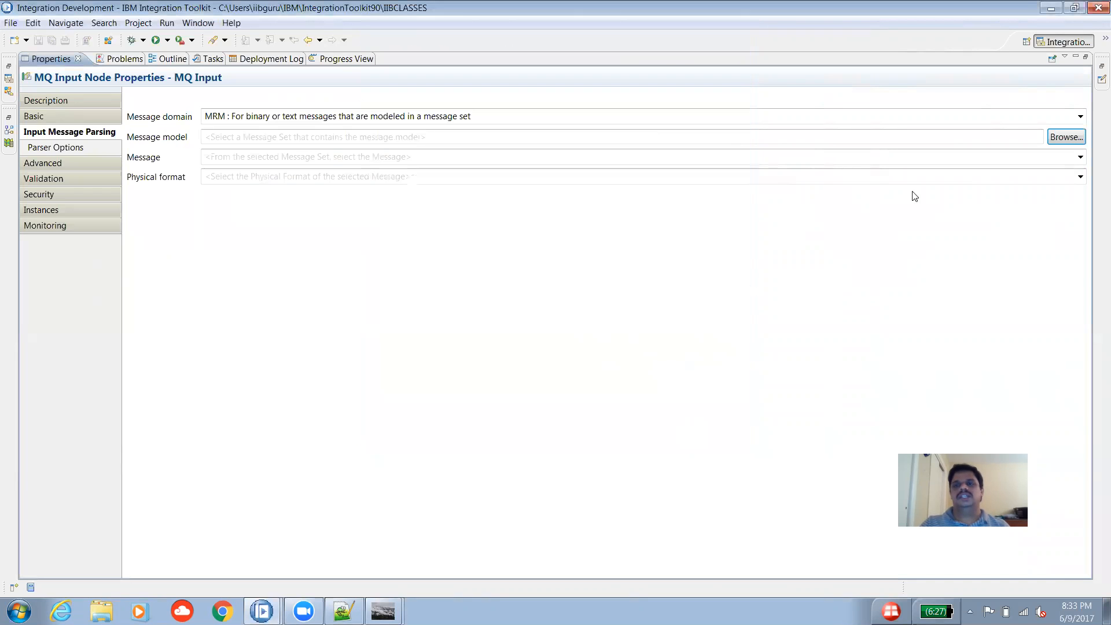
# Add Delimited_msp to MDEXAMPLE_APP's project references, dismiss the error dialog, and expand the application's Message Sets down to Delimited_ms.
pyautogui.click(1088, 59)
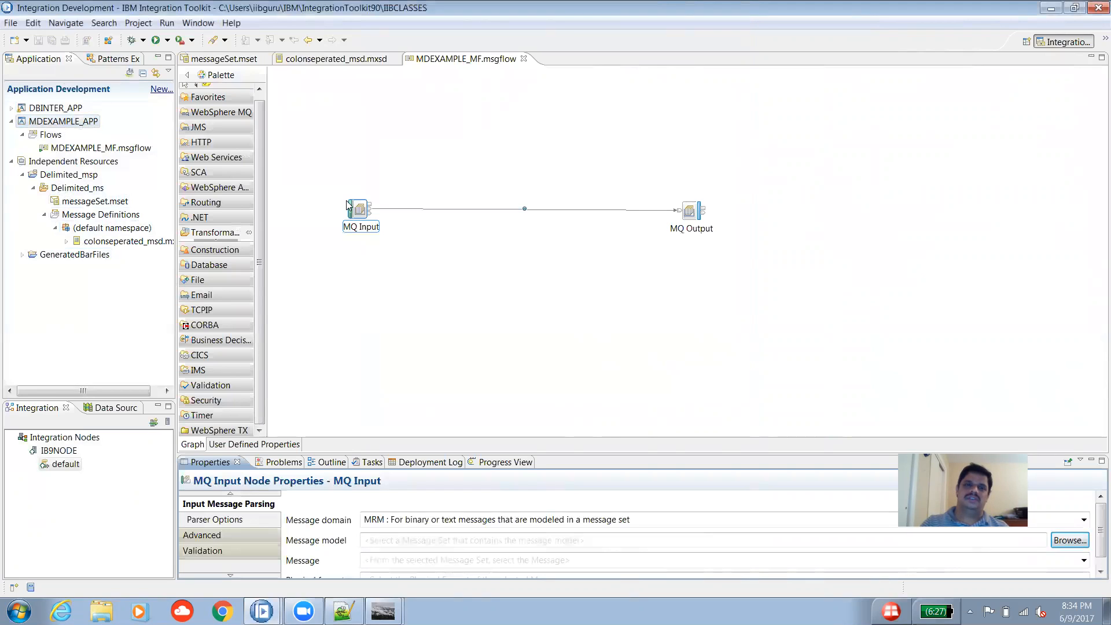
pyautogui.click(23, 174)
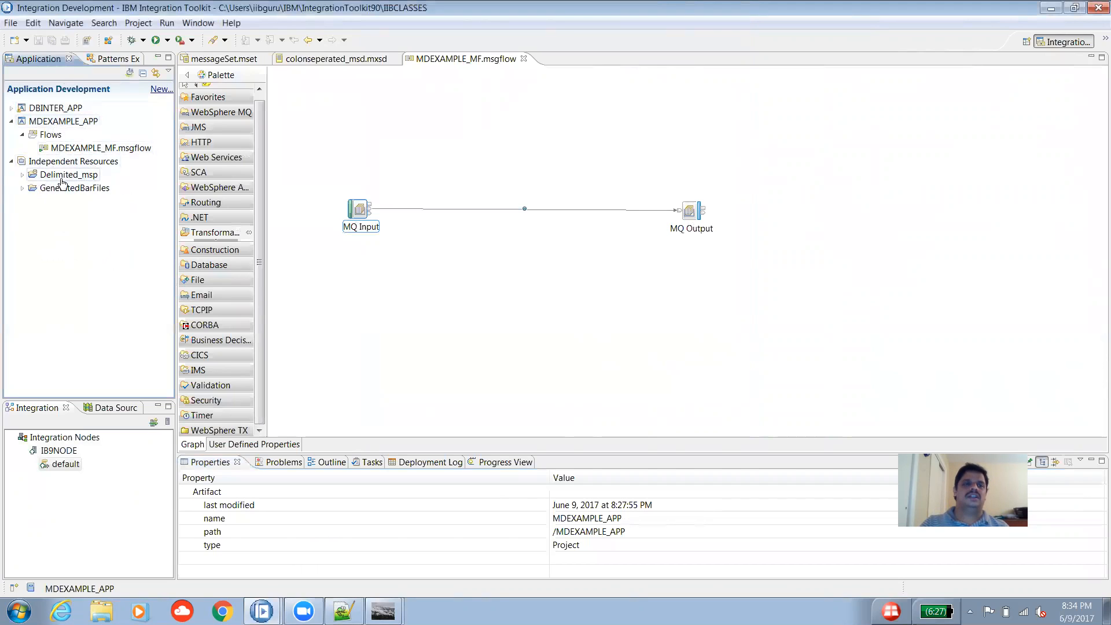
pyautogui.rightClick(72, 124)
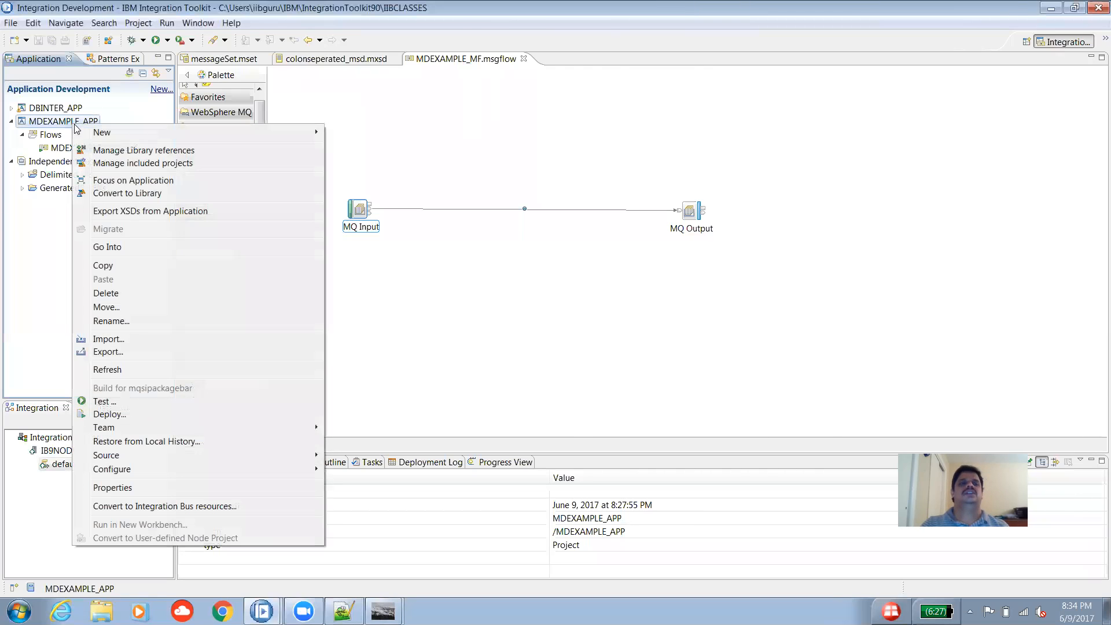
pyautogui.click(151, 490)
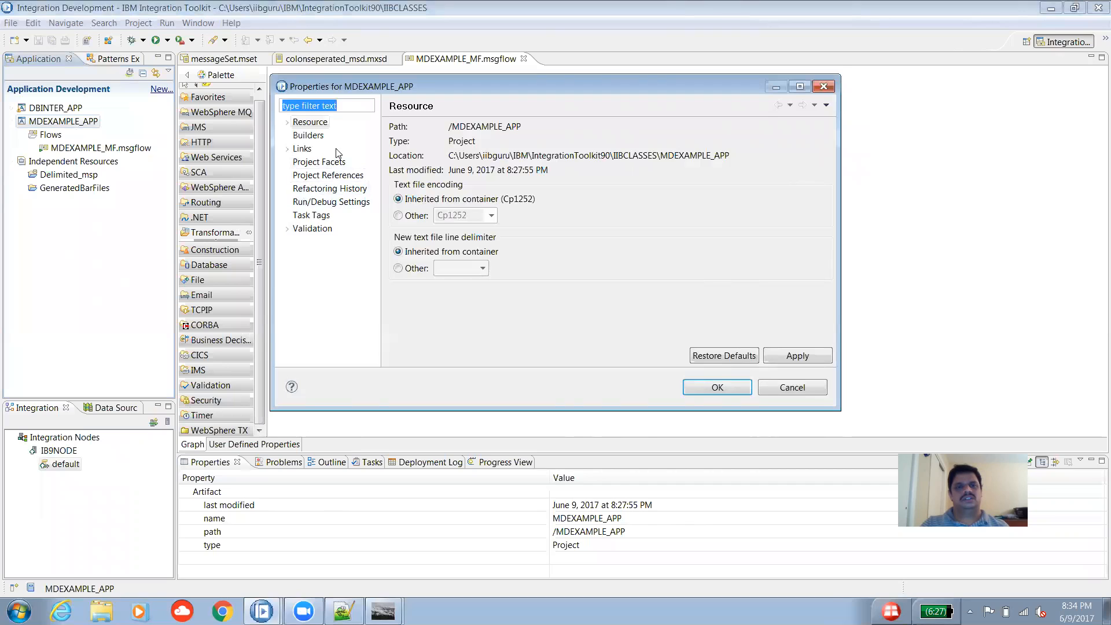
pyautogui.click(325, 177)
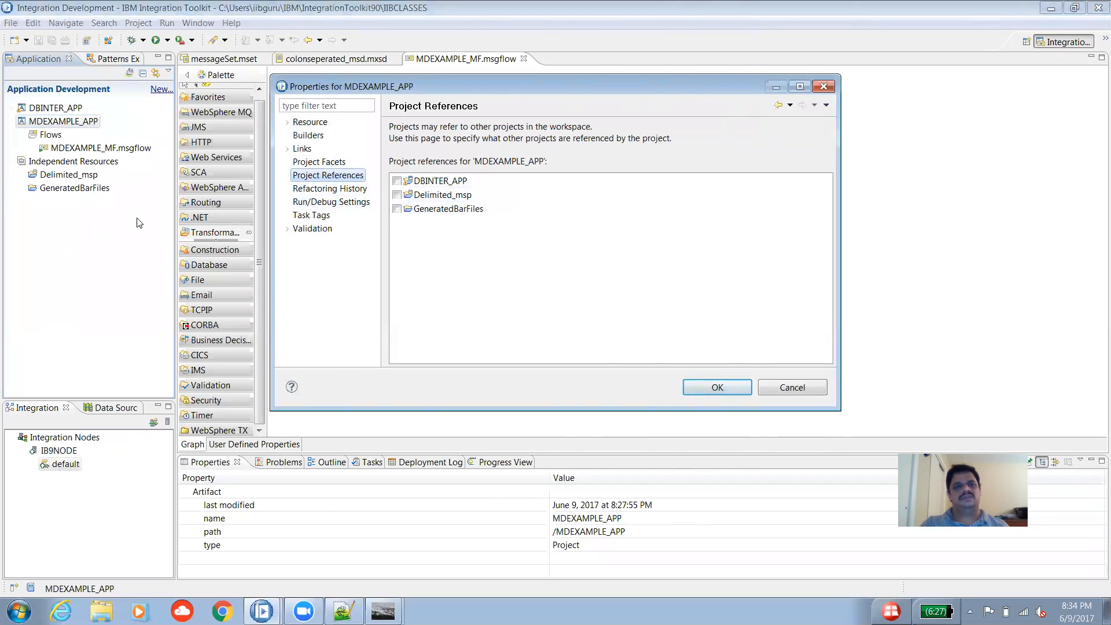
pyautogui.click(397, 196)
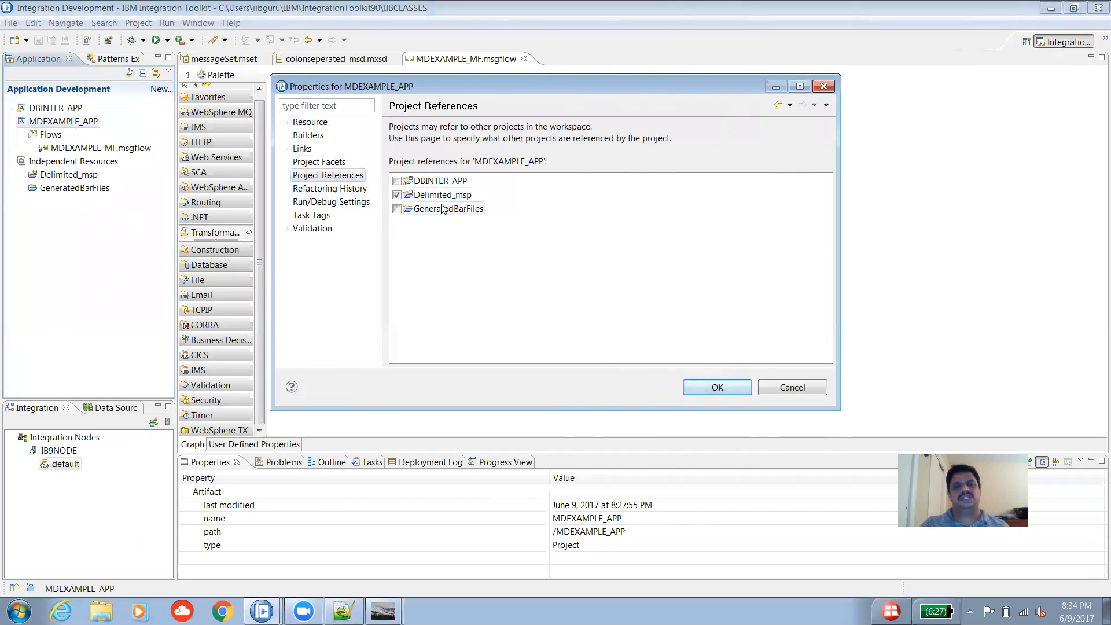
pyautogui.click(718, 387)
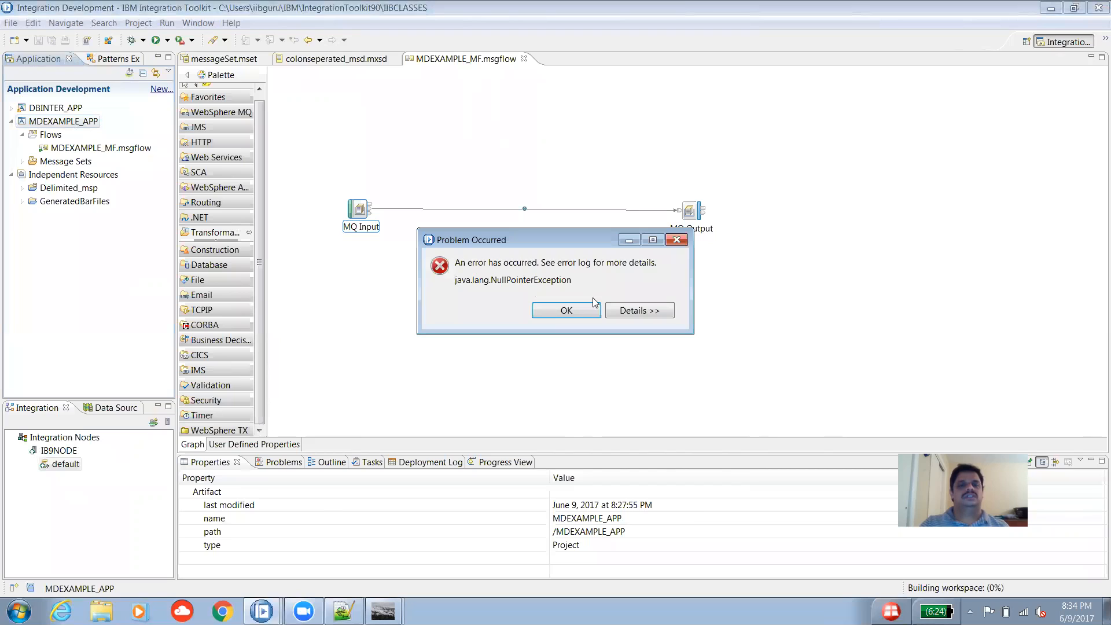
pyautogui.click(581, 310)
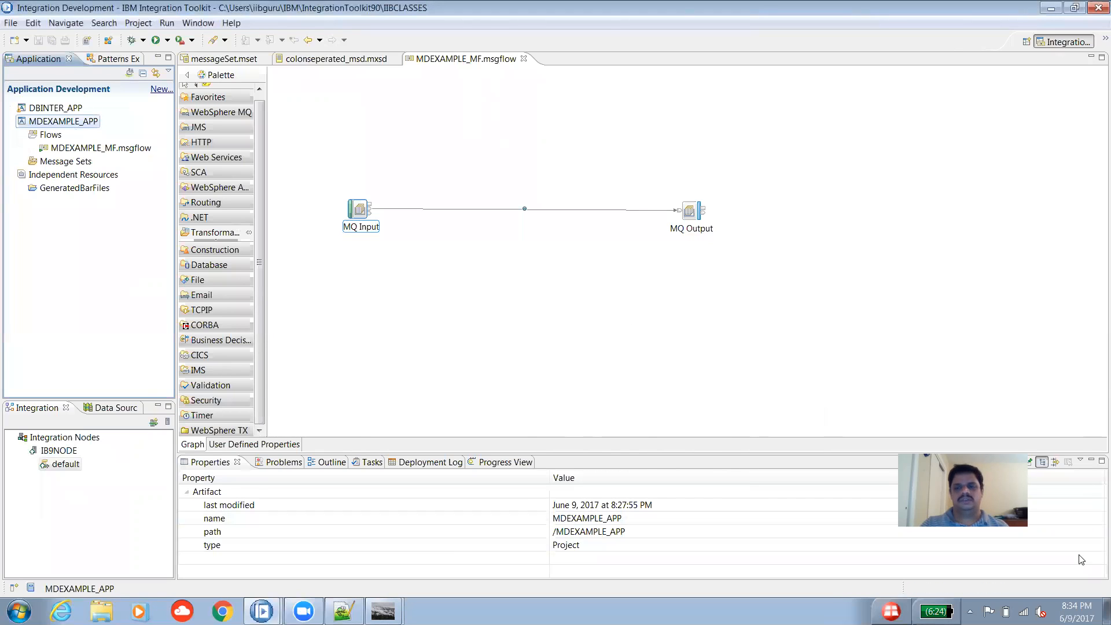
pyautogui.click(22, 161)
pyautogui.click(33, 174)
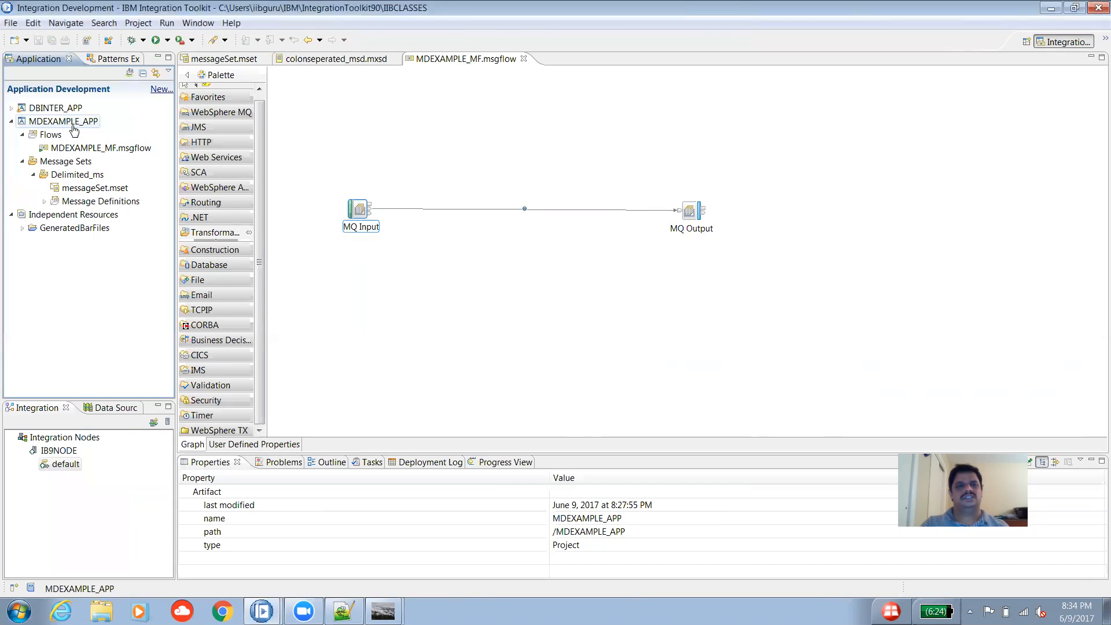
# Set the MQ Input node's message model to the Delimited_ms message set in its enlarged Input Message Parsing properties.
pyautogui.click(359, 211)
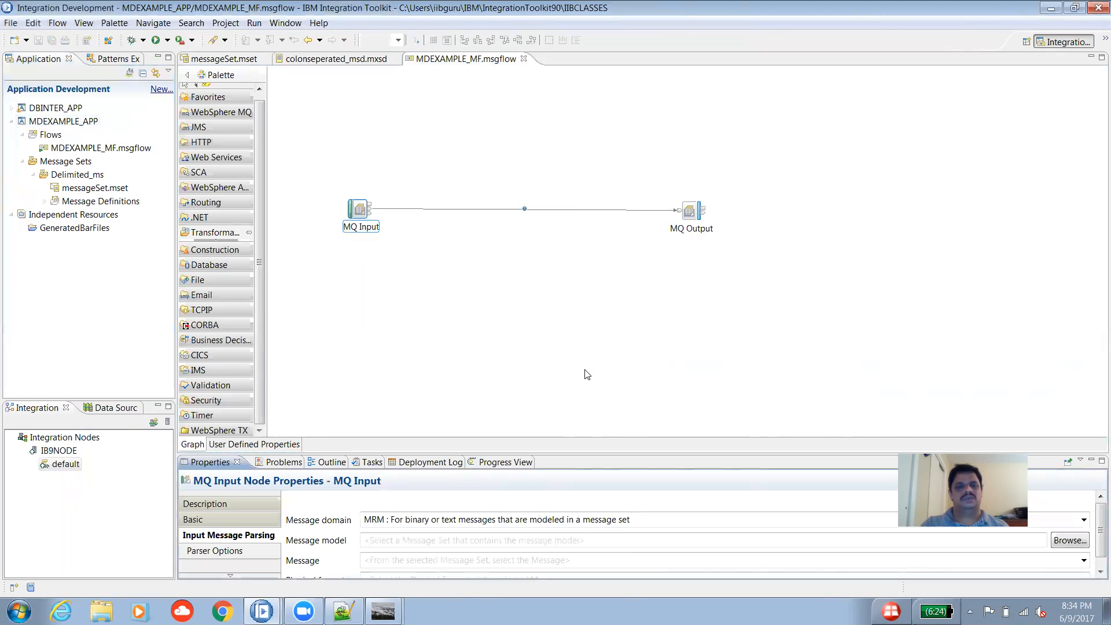
pyautogui.click(1102, 461)
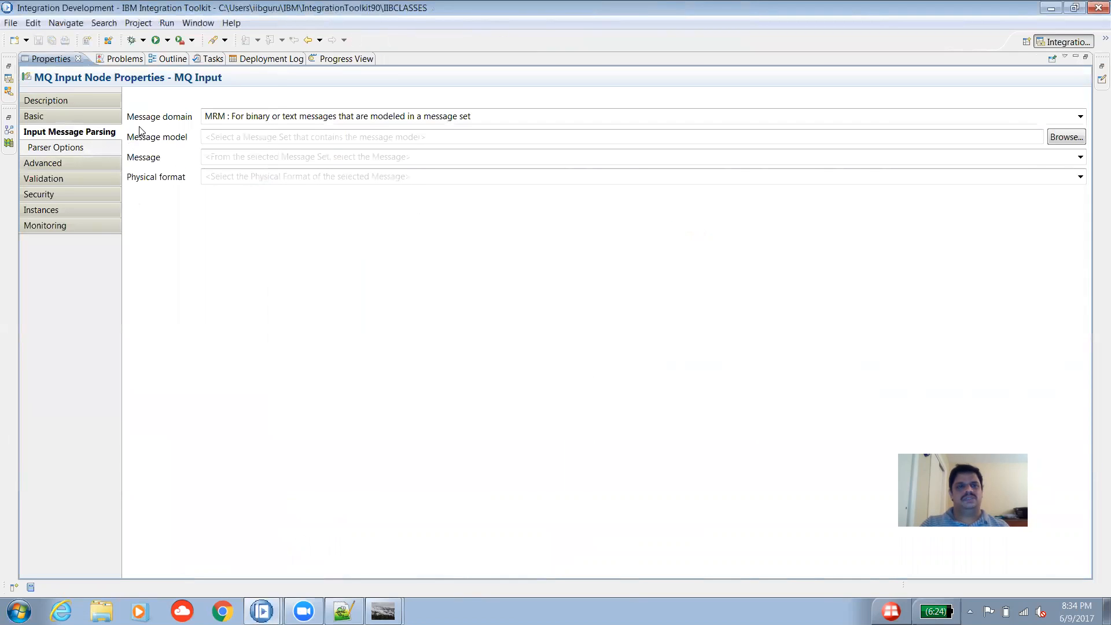
pyautogui.click(1078, 137)
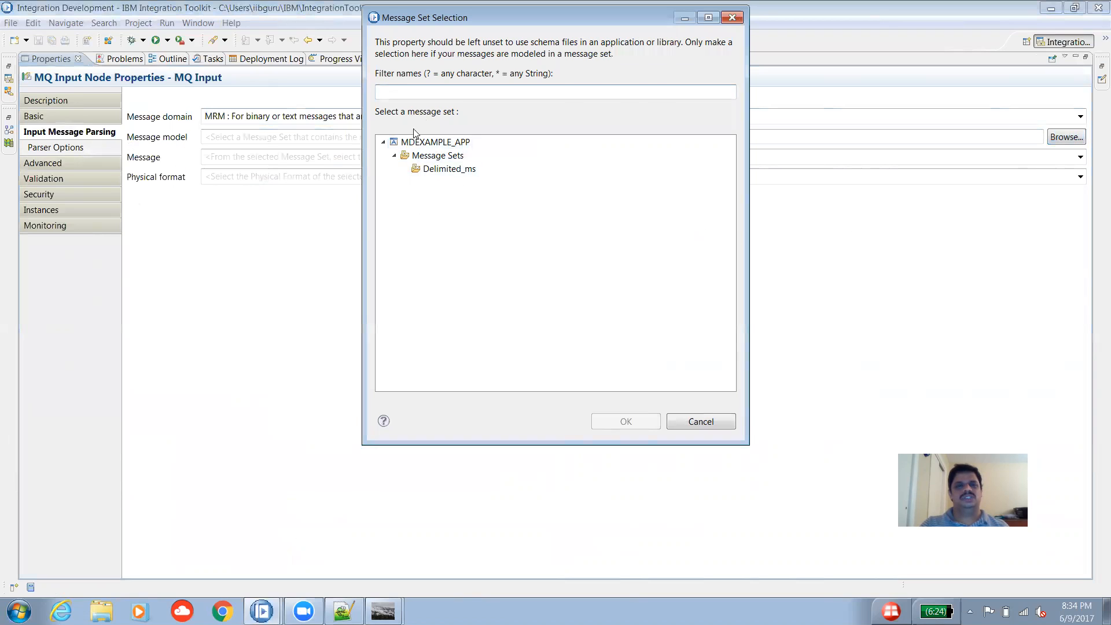
pyautogui.click(448, 171)
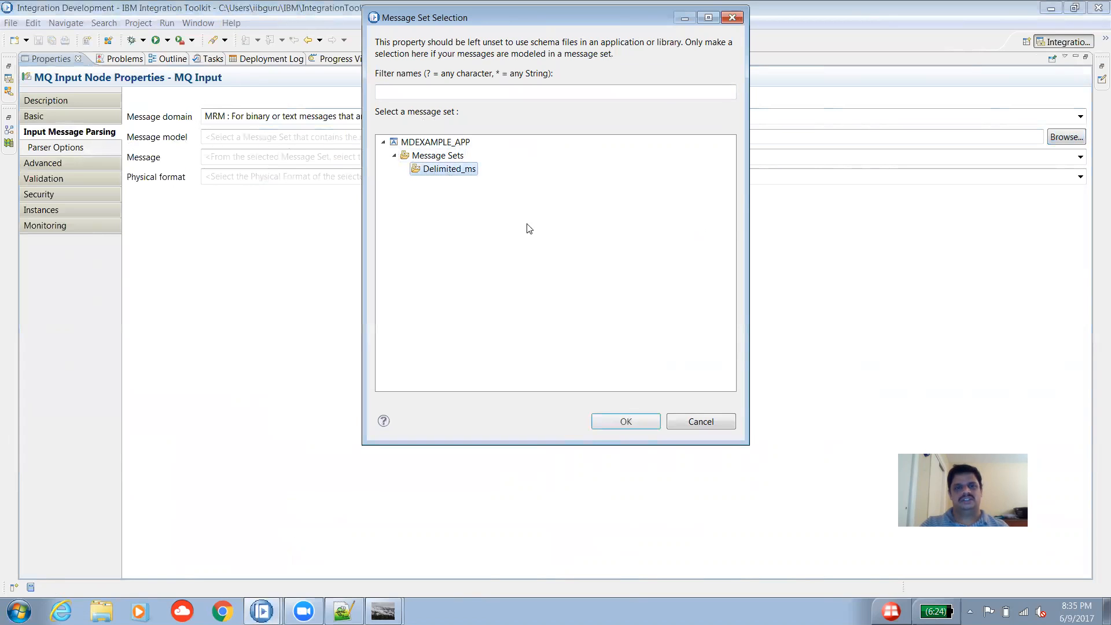
pyautogui.click(629, 418)
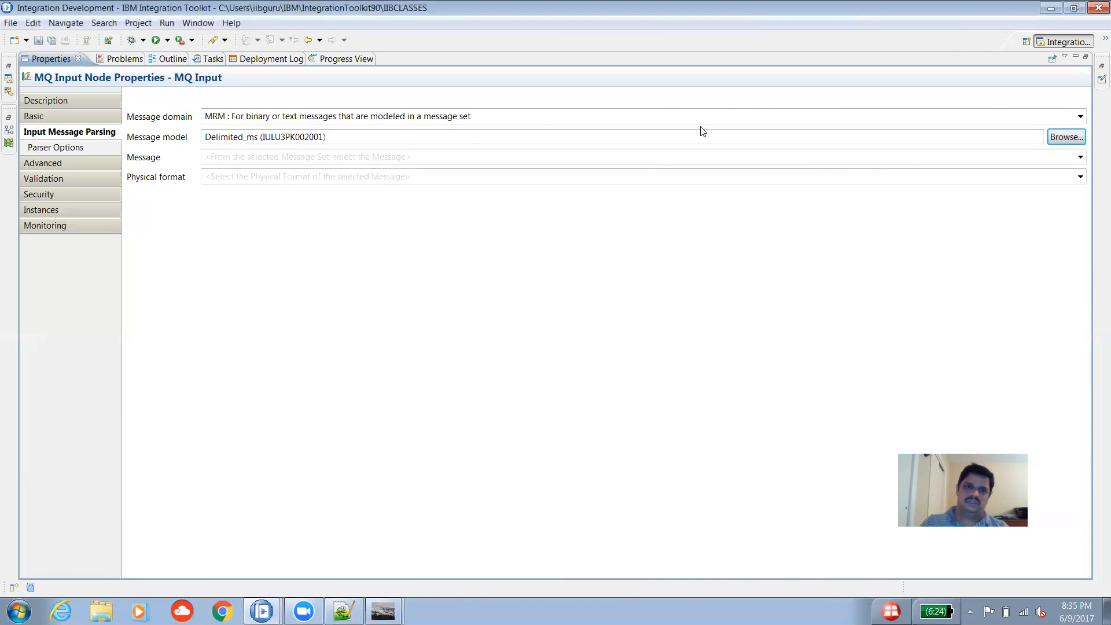
# Set the MQ Input node's message to {}:ERECORD and physical format to Text1, restore the editor layout, and save the flow.
pyautogui.click(1080, 157)
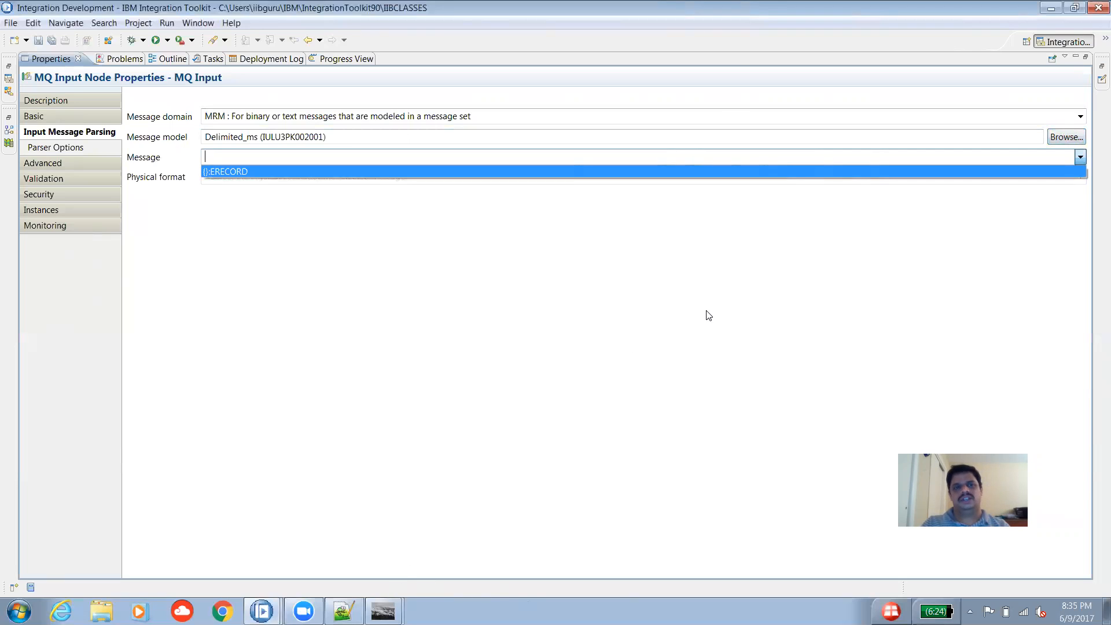
pyautogui.click(223, 172)
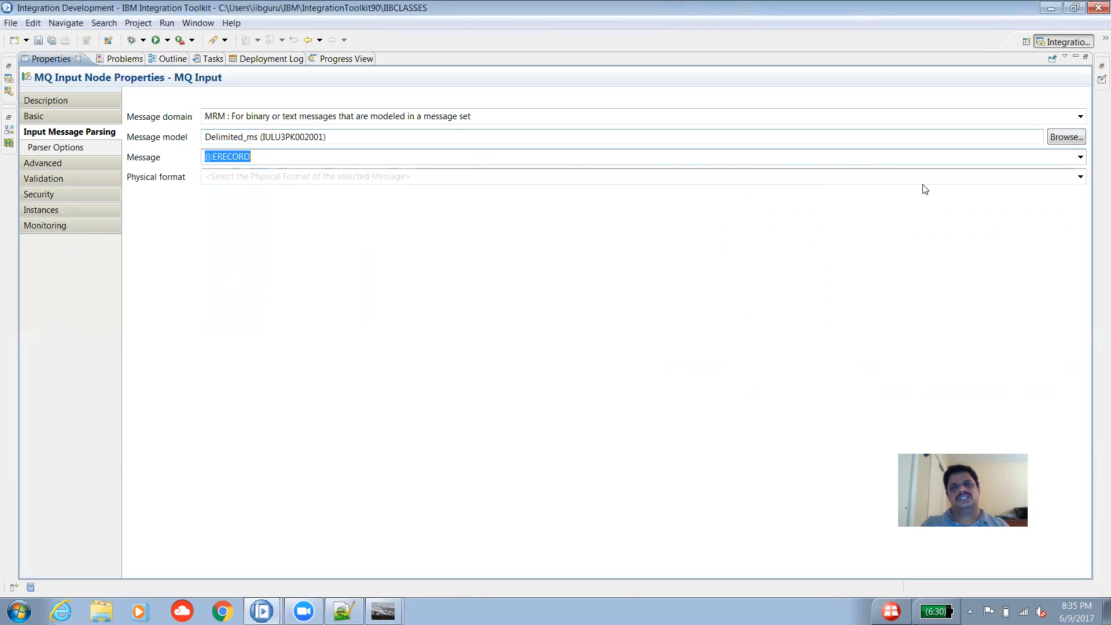
pyautogui.click(1080, 177)
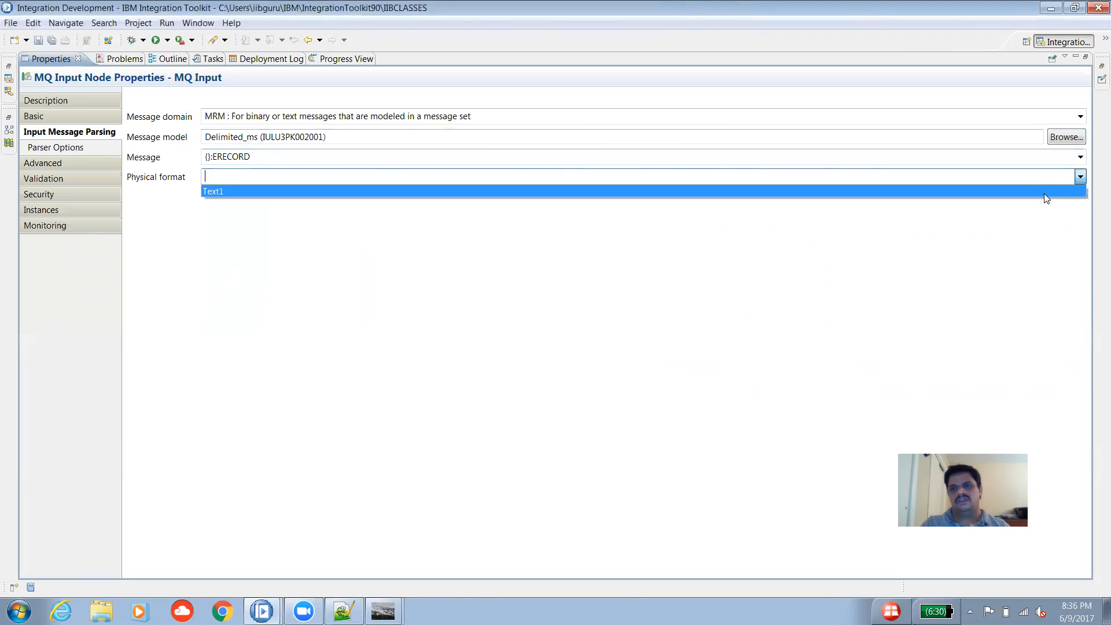
pyautogui.click(1044, 193)
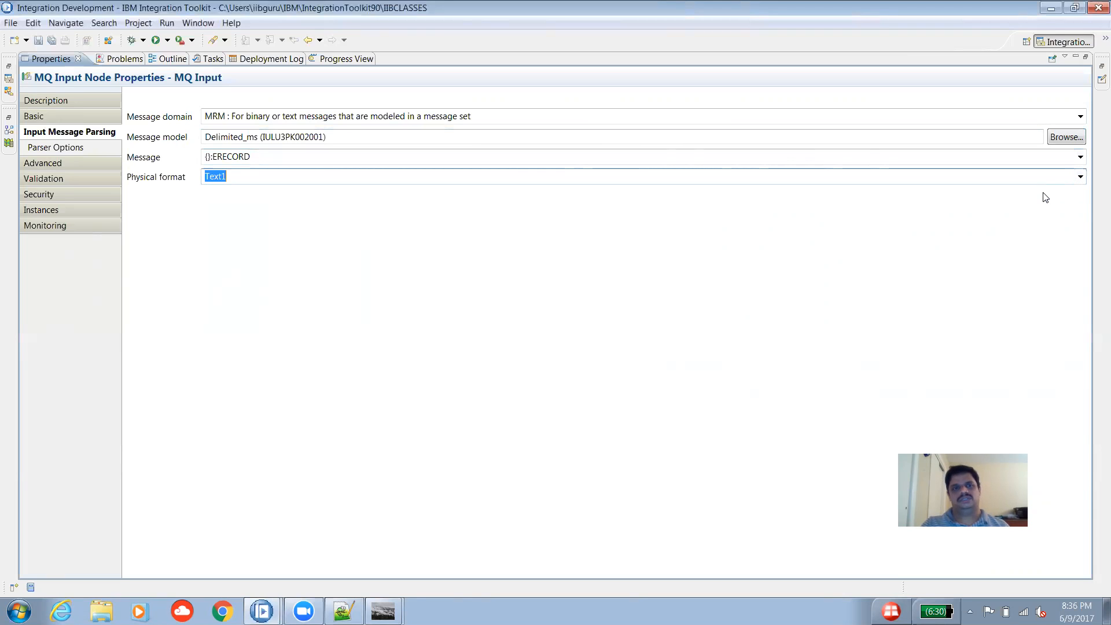
pyautogui.click(1086, 57)
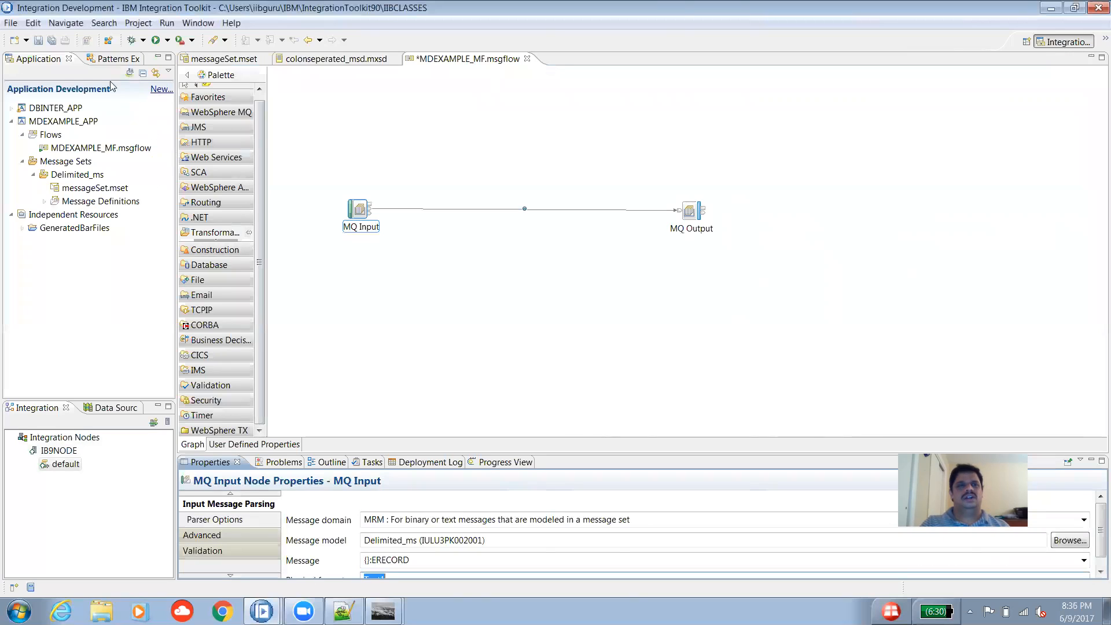
pyautogui.click(38, 40)
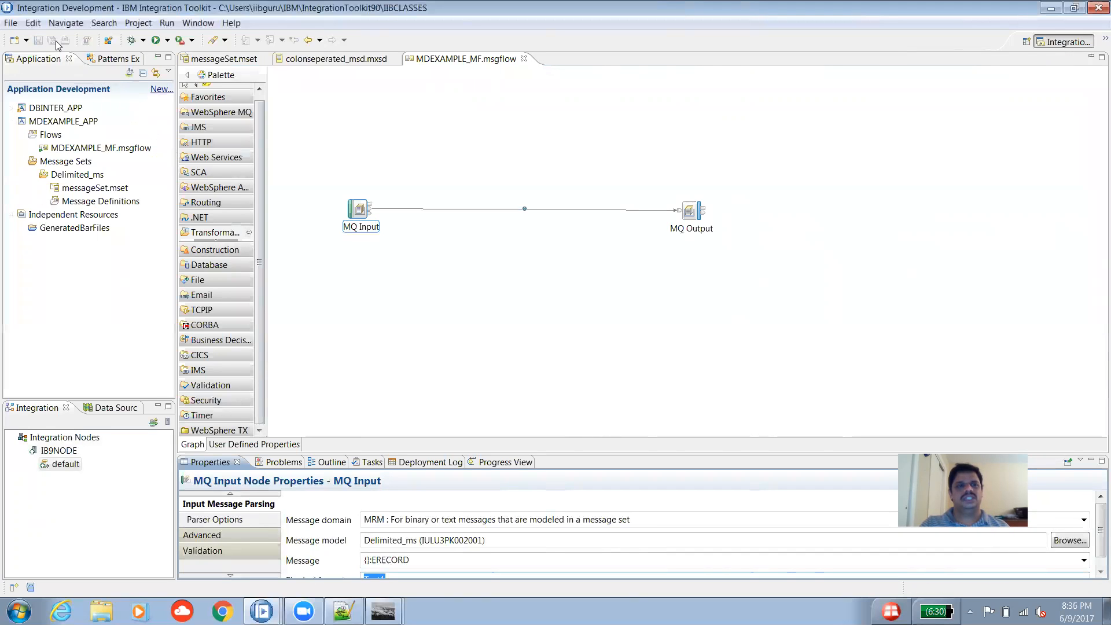
# Deploy MDEXAMPLE_APP to the default integration server, and write the loaded EMPLOYEE_DEL.txt message to queue IN with RfhUtil.
pyautogui.moveTo(86, 122); pyautogui.dragTo(62, 471)
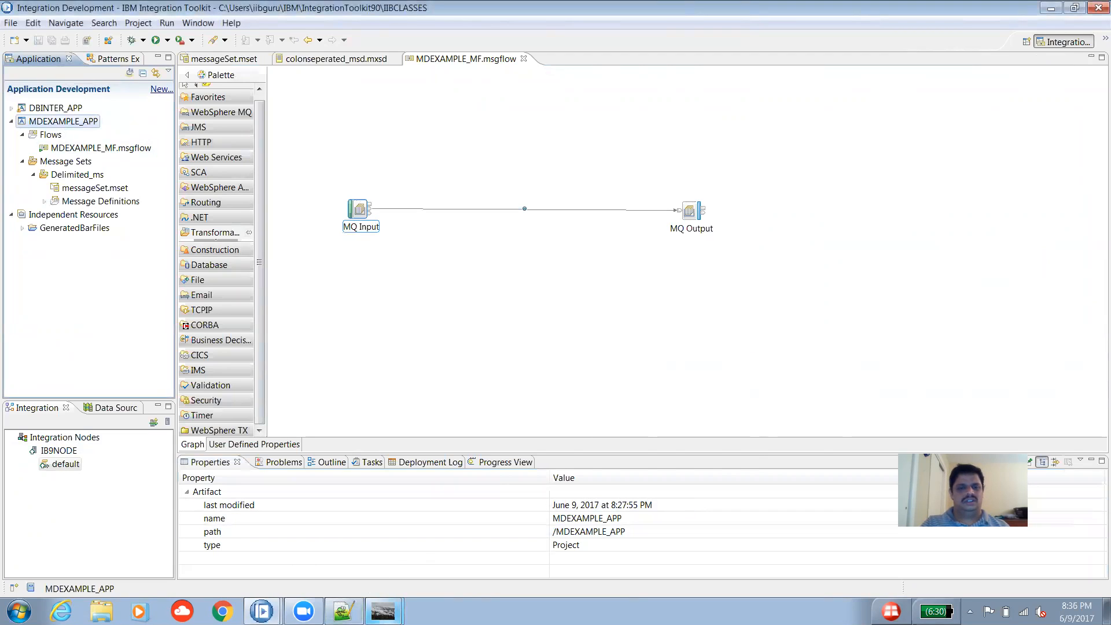
pyautogui.click(383, 611)
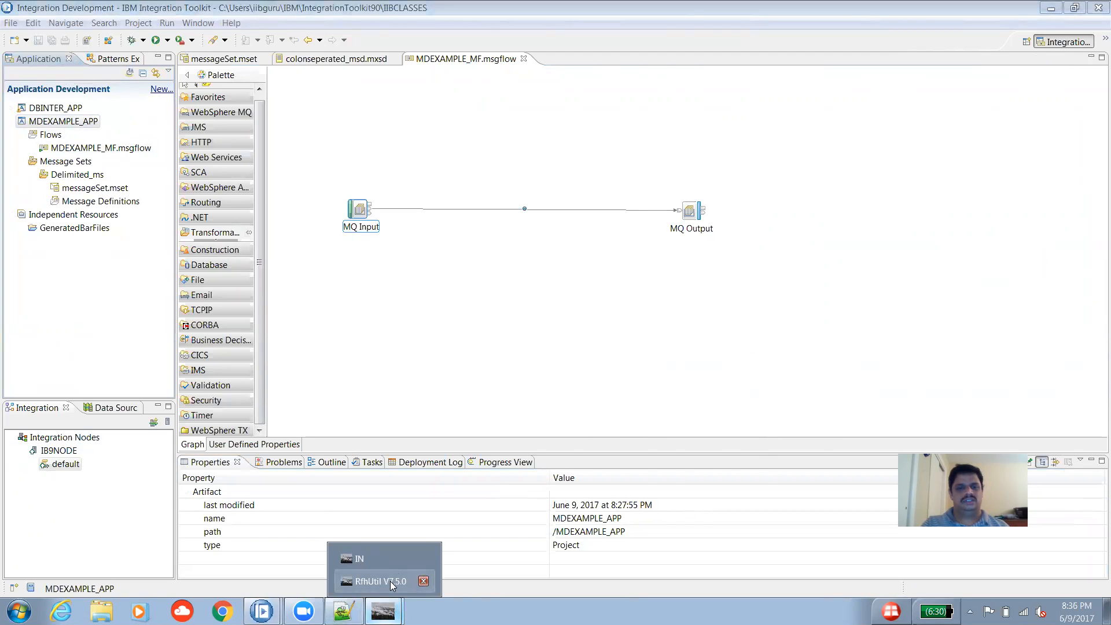
pyautogui.click(390, 581)
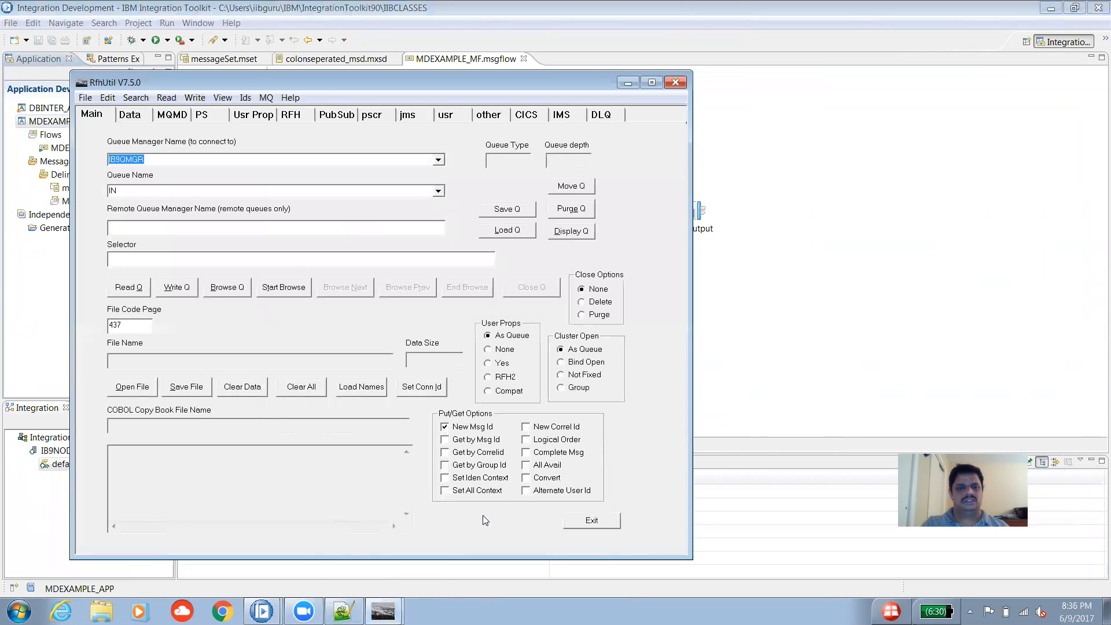
pyautogui.click(675, 82)
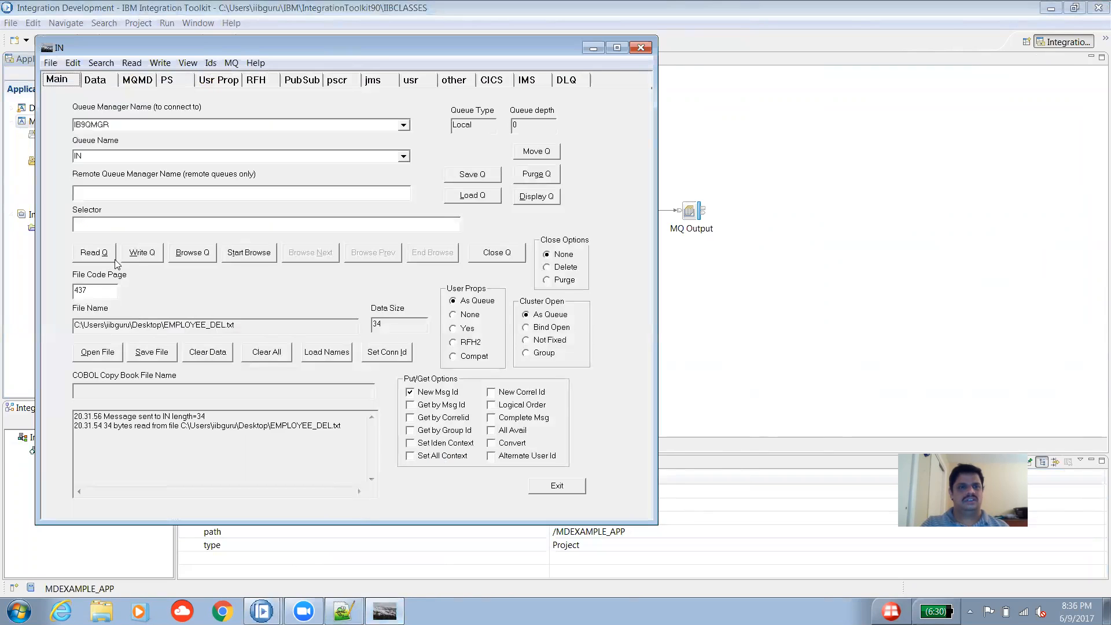
pyautogui.click(143, 255)
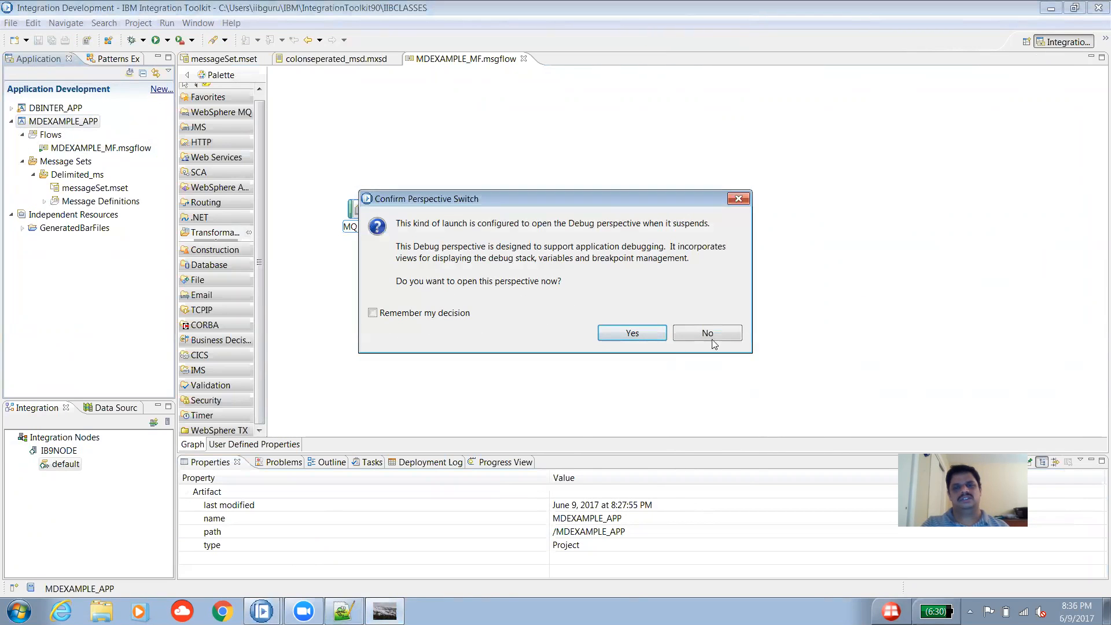
# Accept the Debug perspective and examine the parsed MRM fields of the Message tree in the enlarged variables view.
pyautogui.click(649, 333)
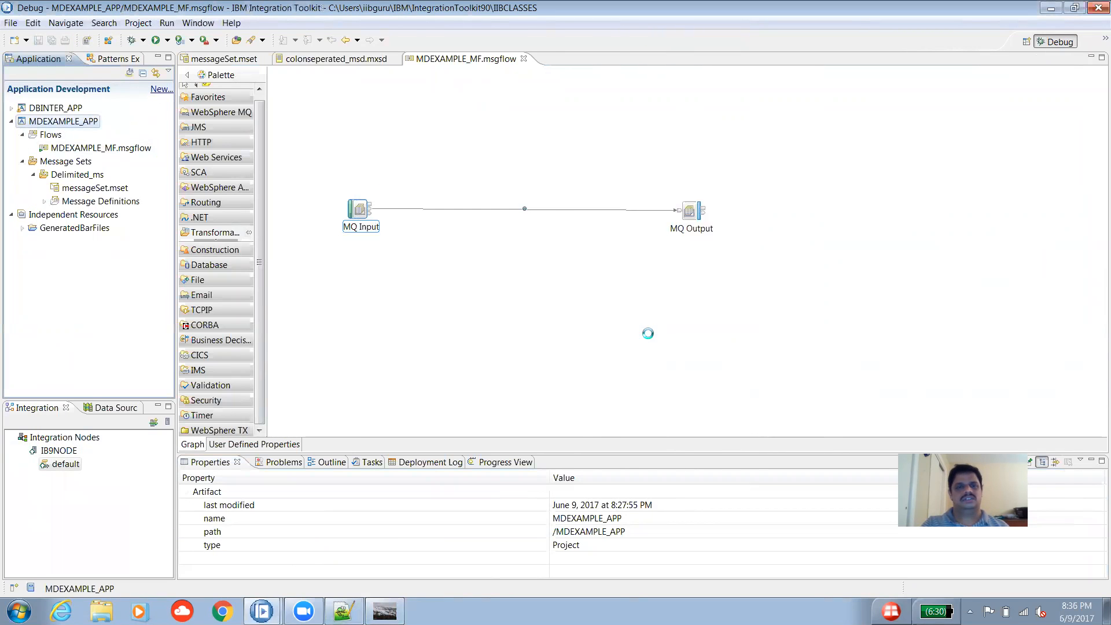
pyautogui.click(1094, 59)
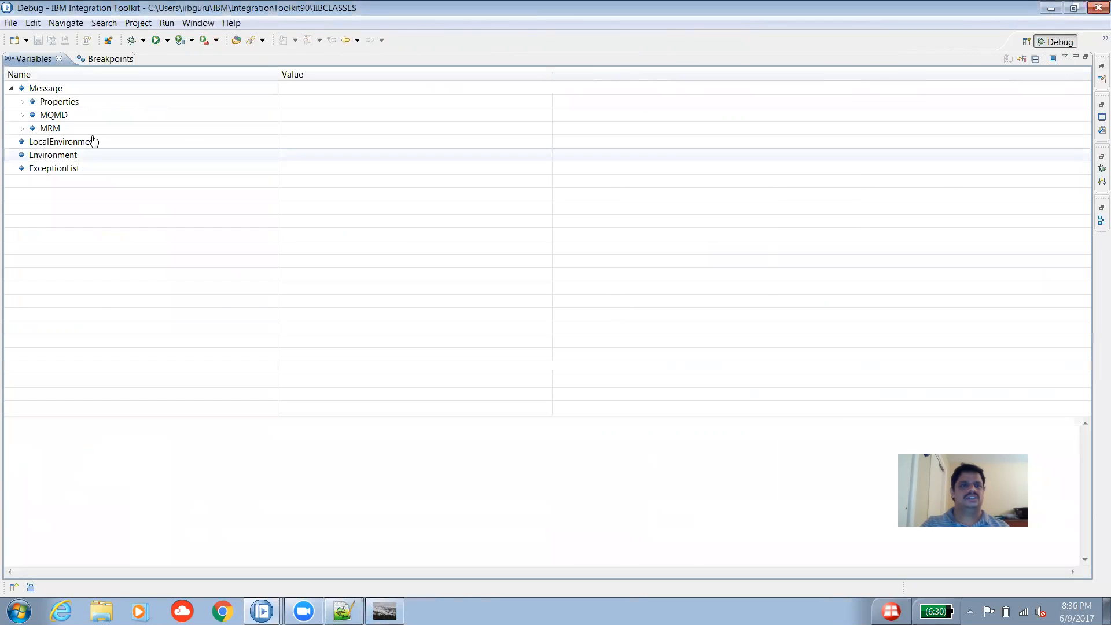
pyautogui.click(23, 129)
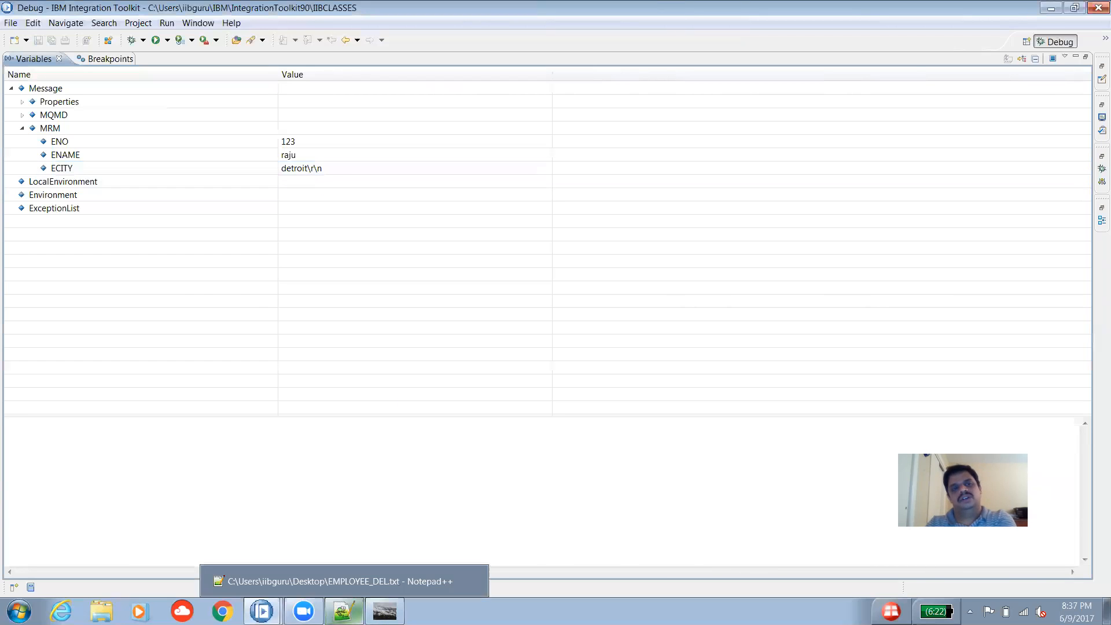
# Switch to EMPLOYEE_DEL.txt in Notepad++ and show all characters, including line endings.
pyautogui.click(344, 611)
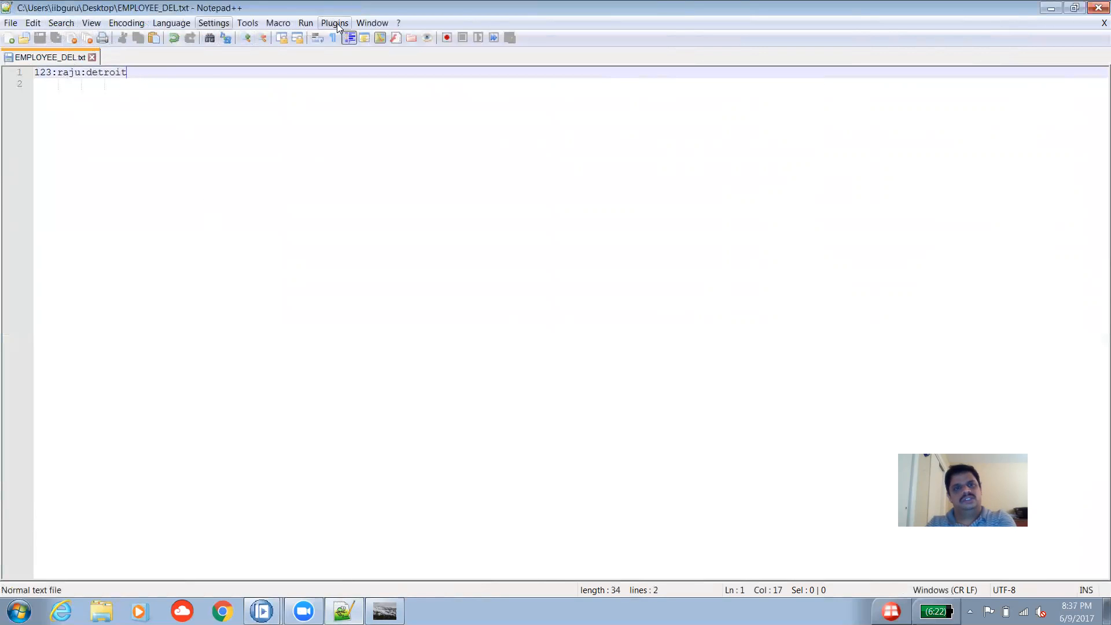
pyautogui.click(91, 23)
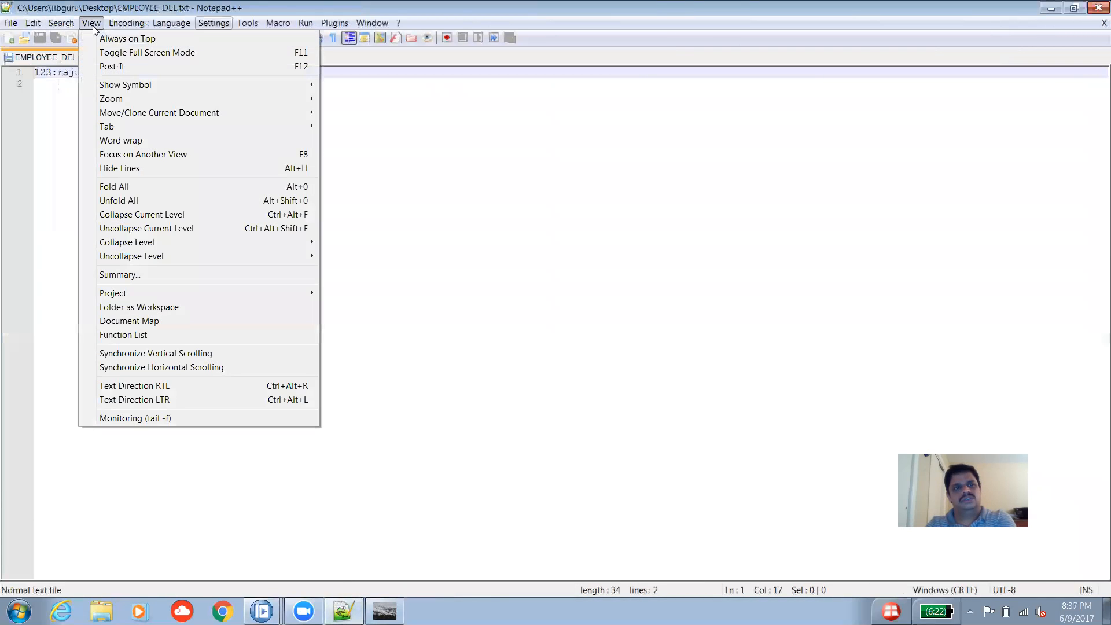
pyautogui.moveTo(133, 85)
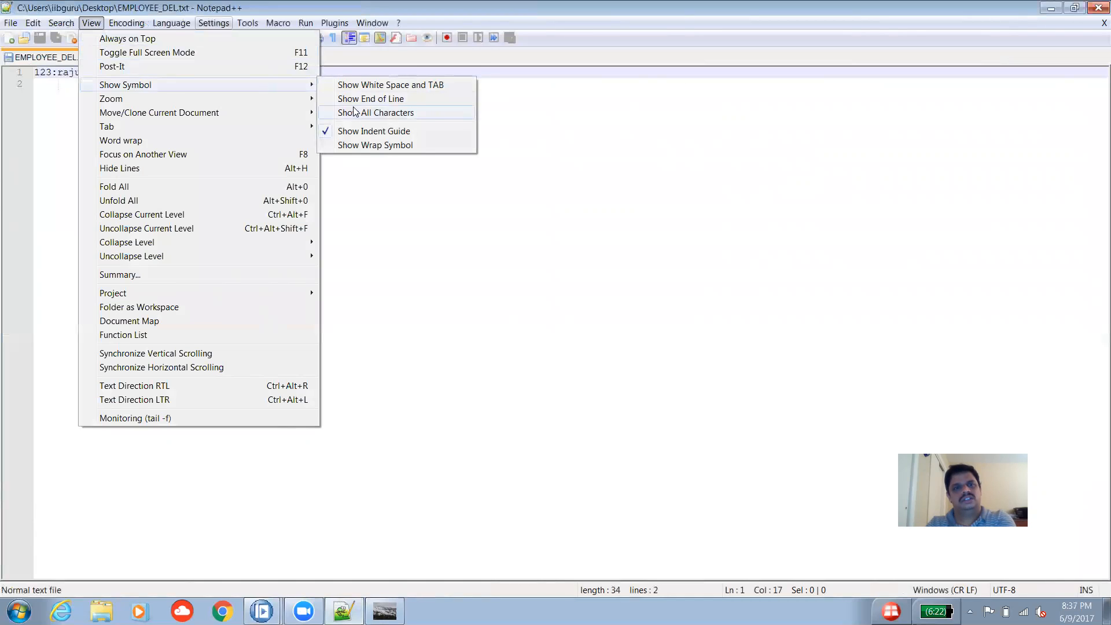
pyautogui.click(355, 112)
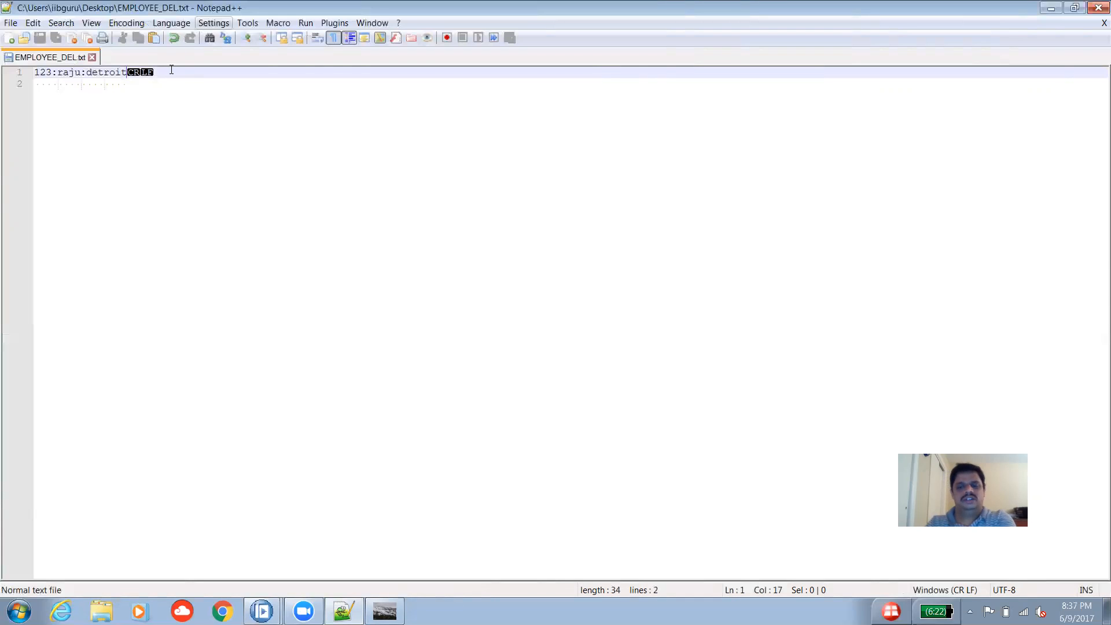
# Delete the trailing spaces on line 2 and the line break after the employee record, and save EMPLOYEE_DEL.txt.
pyautogui.press('Down')
pyautogui.press('BackSpace')
pyautogui.press('BackSpace')
pyautogui.press('BackSpace')
pyautogui.press('BackSpace')
pyautogui.press('BackSpace')
pyautogui.press('BackSpace')
pyautogui.press('BackSpace')
pyautogui.press('BackSpace')
pyautogui.press('BackSpace')
pyautogui.press('BackSpace')
pyautogui.press('BackSpace')
pyautogui.press('BackSpace')
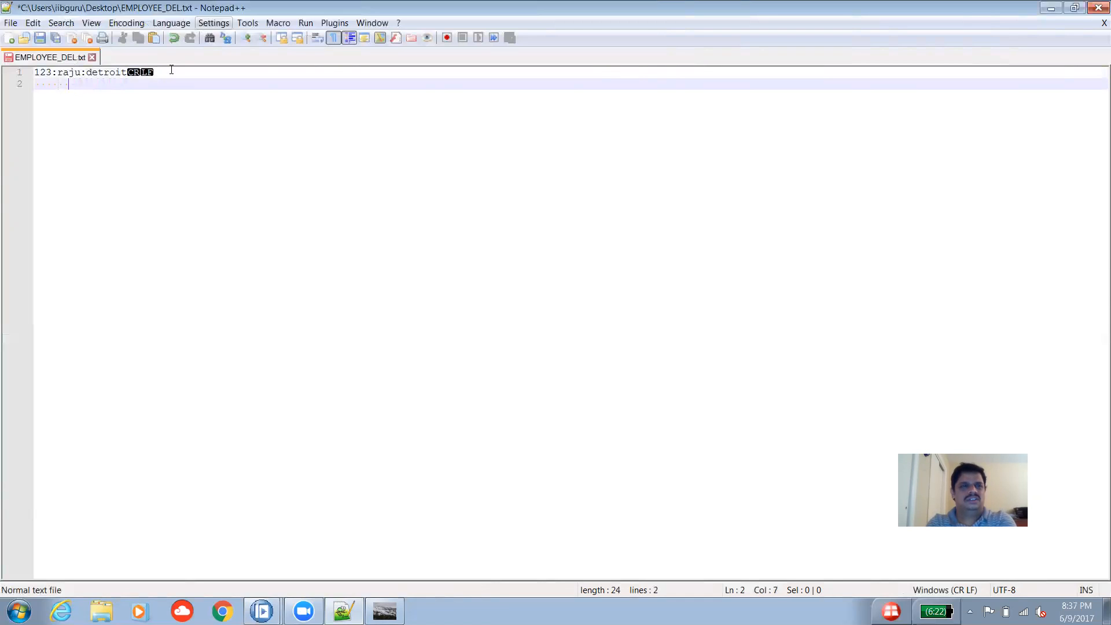
pyautogui.press('BackSpace')
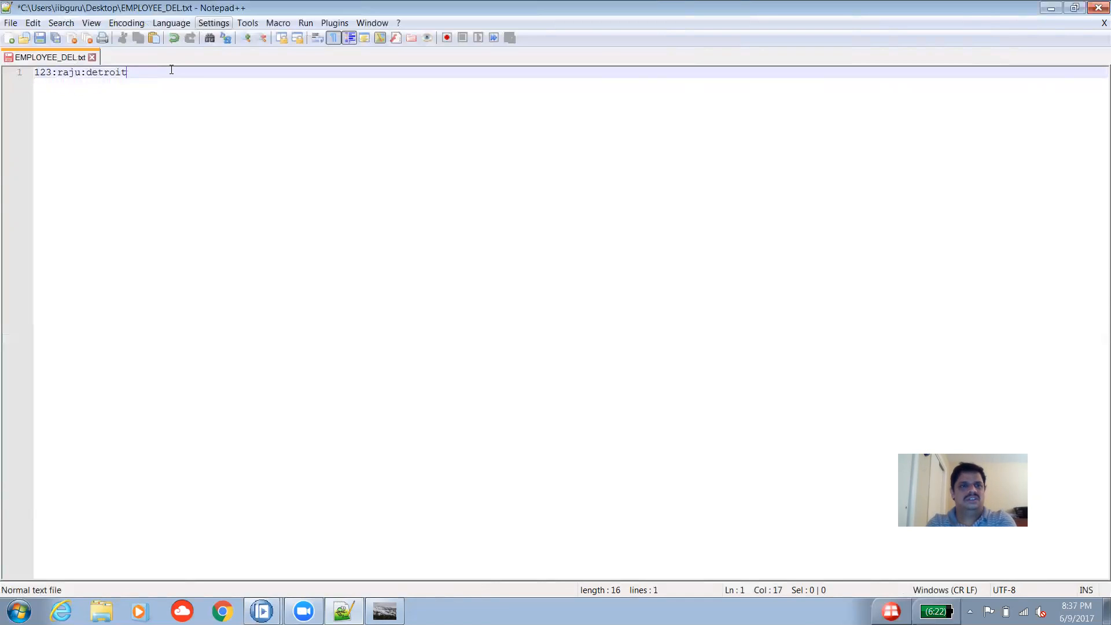
pyautogui.click(41, 38)
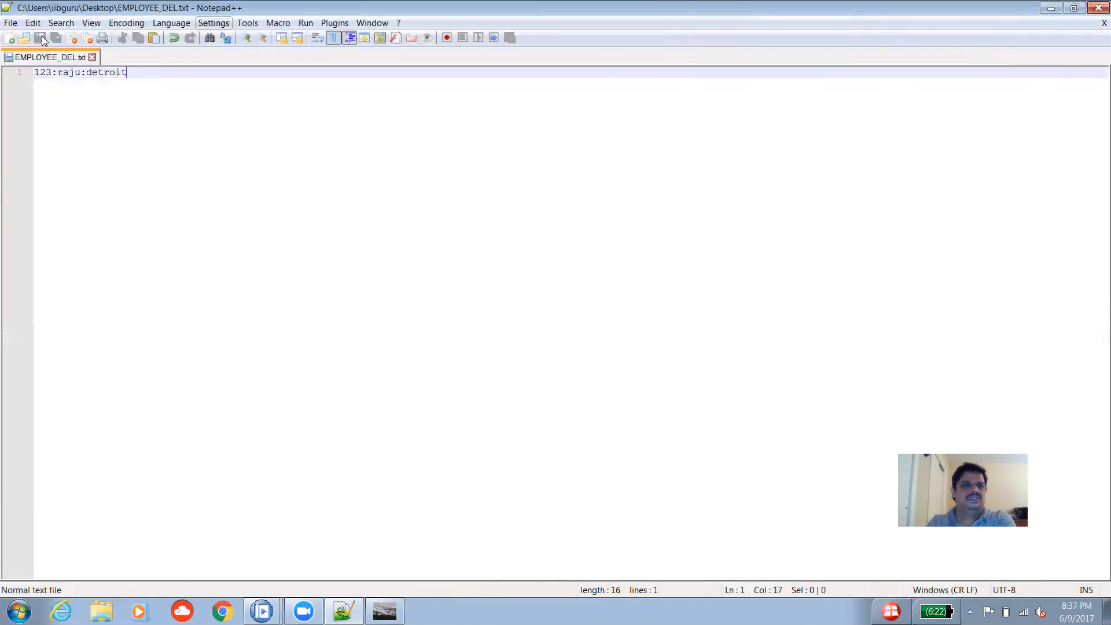
# Switch to IBM Integration Toolkit, restore the enlarged variables view, resume the suspended flow, and return to the Integration Development perspective.
pyautogui.click(385, 611)
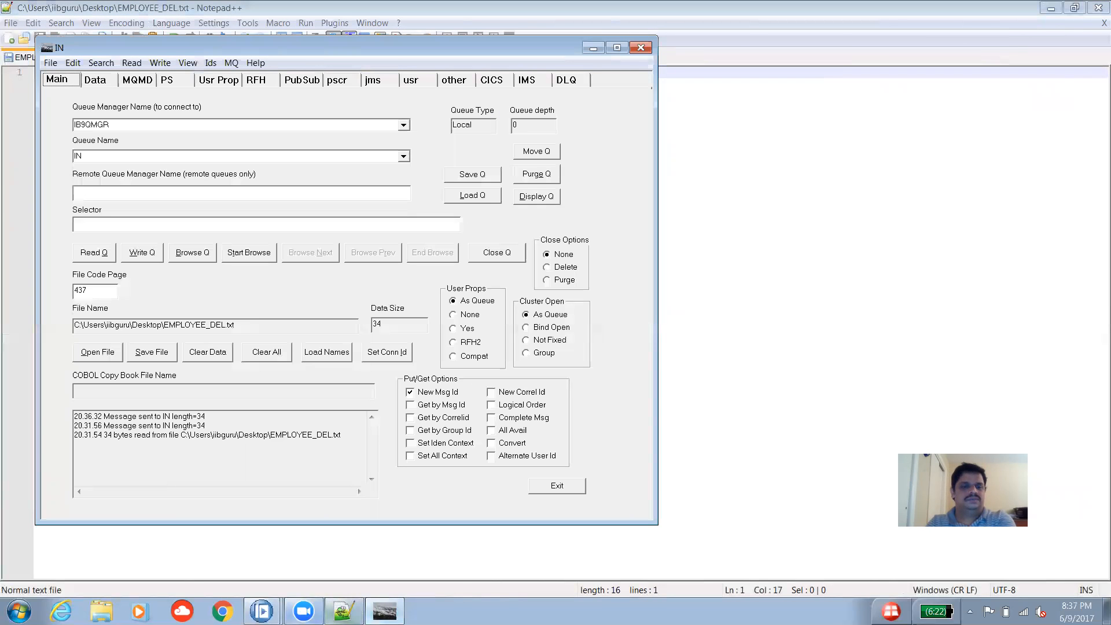
pyautogui.moveTo(262, 611)
pyautogui.click(268, 559)
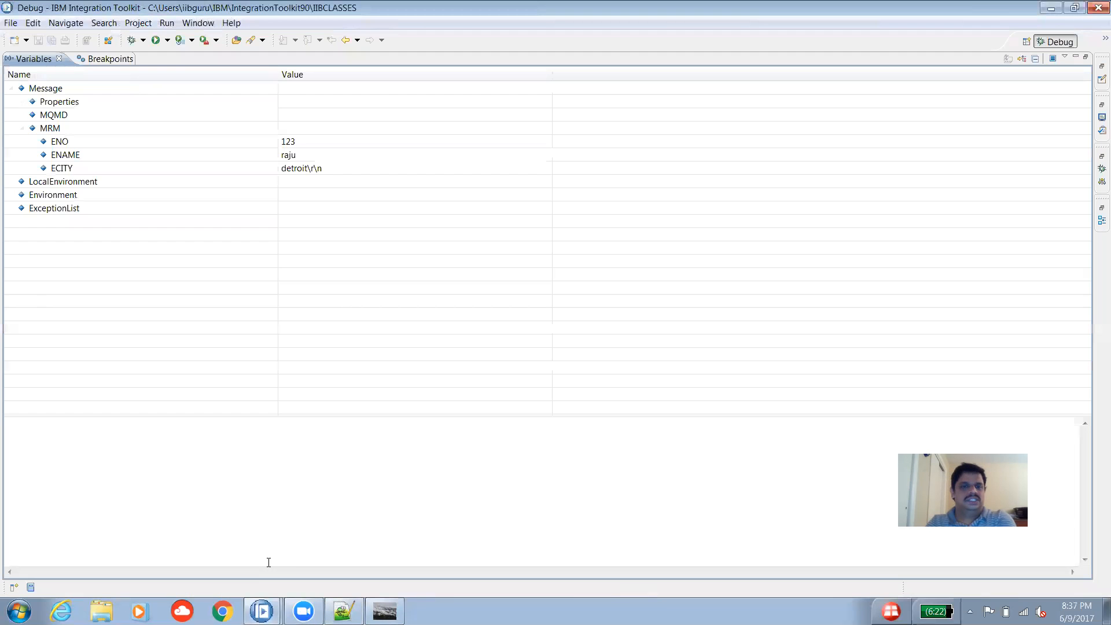
pyautogui.click(1086, 57)
pyautogui.click(330, 59)
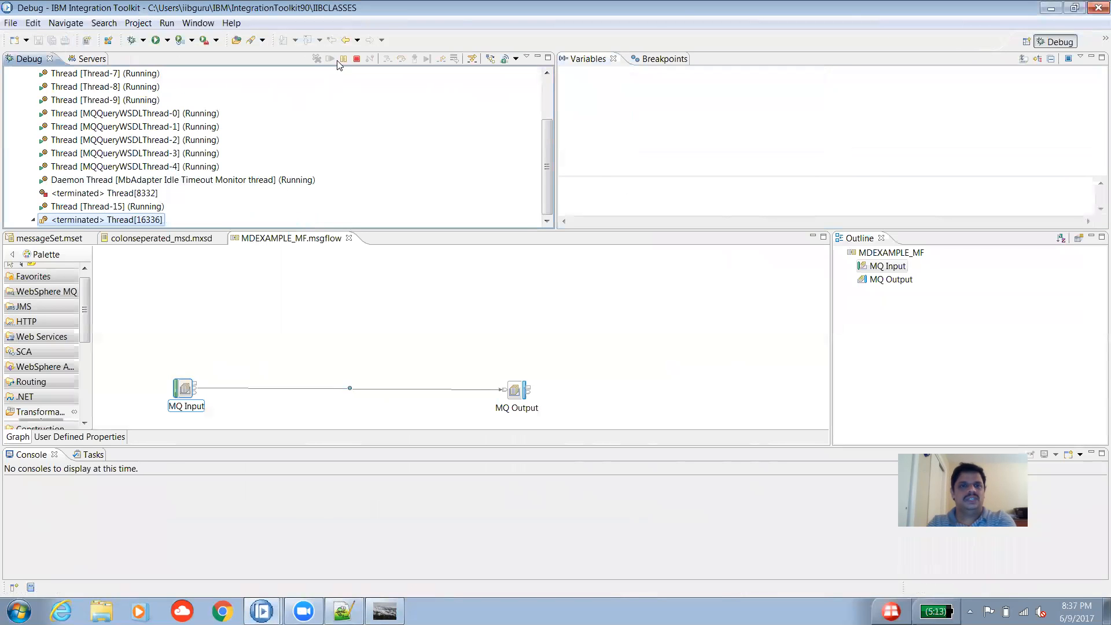
pyautogui.click(1105, 38)
pyautogui.click(1077, 58)
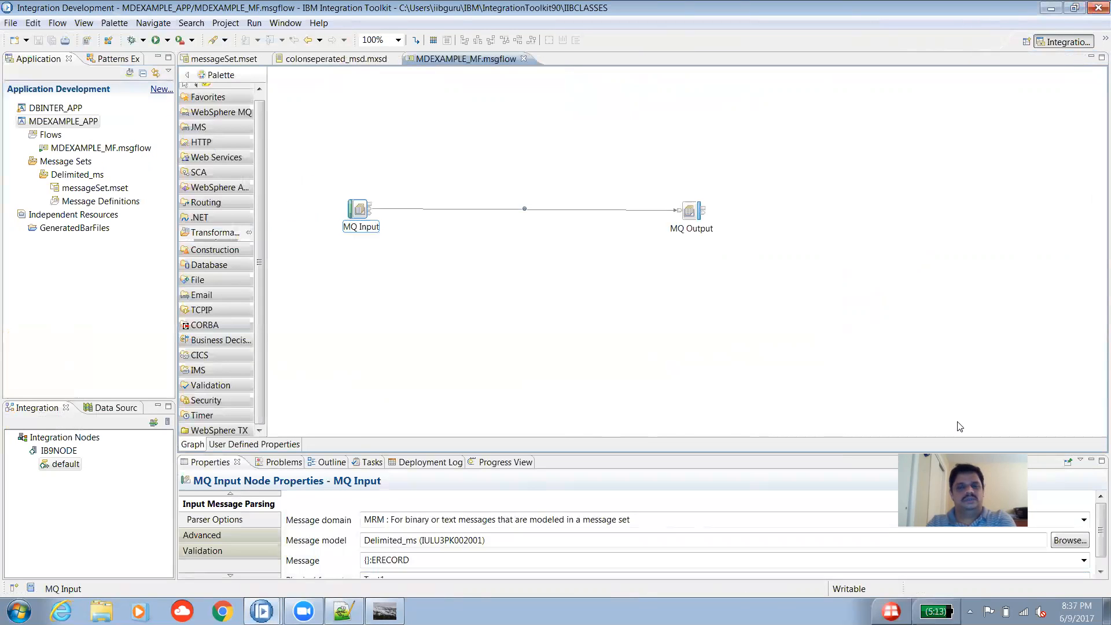
# Switch to RfhUtil, reload the edited EMPLOYEE_DEL.txt from the Desktop, and write it as a message to queue IN.
pyautogui.click(343, 610)
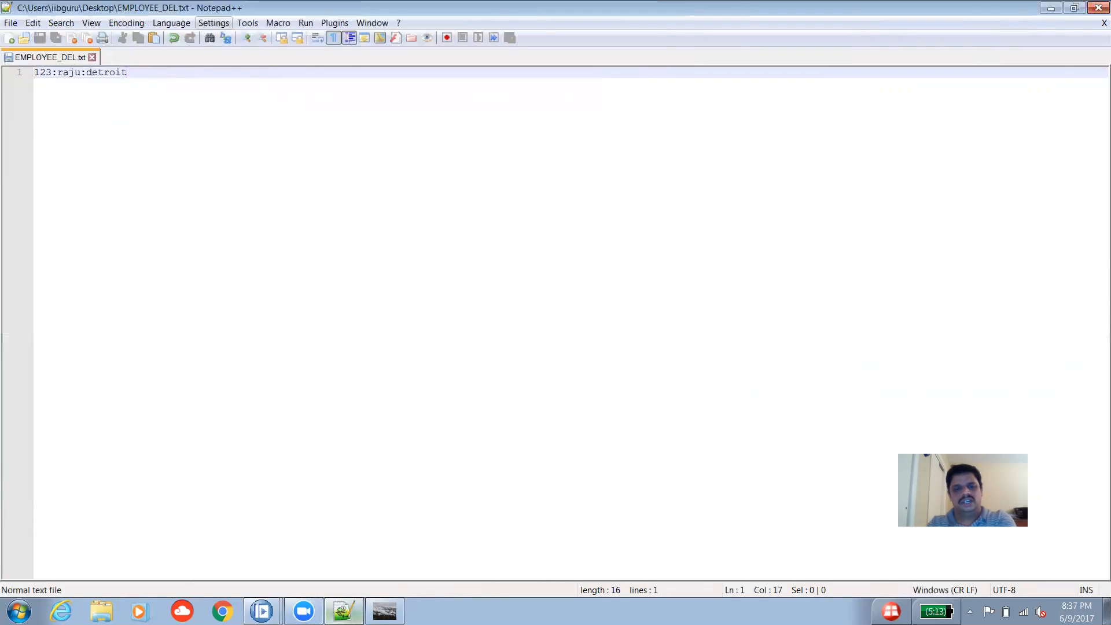
pyautogui.click(385, 611)
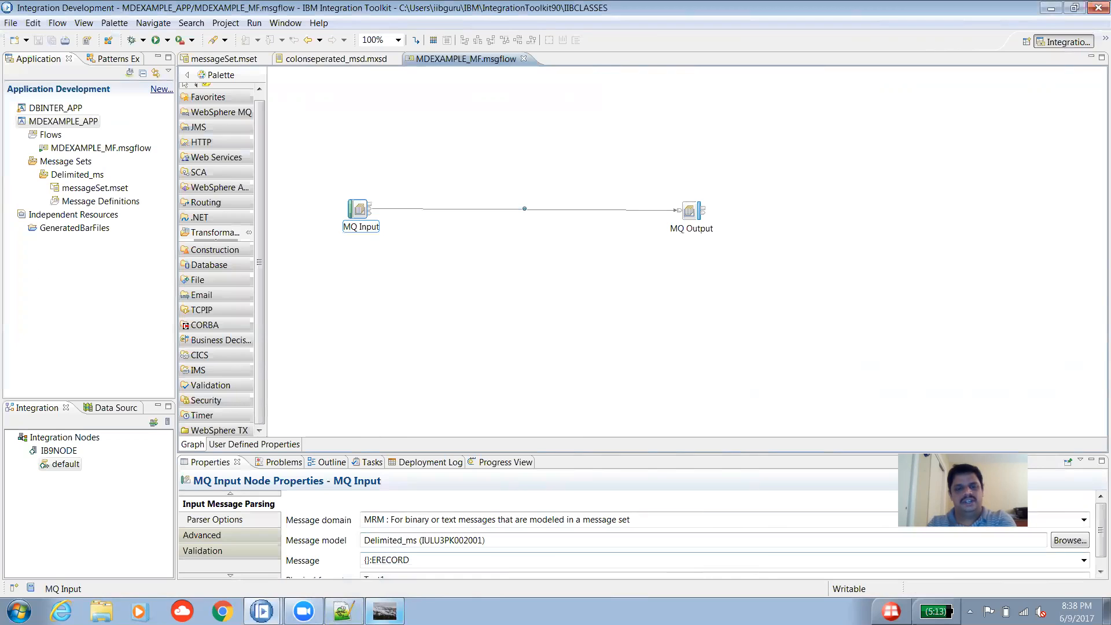
pyautogui.click(385, 581)
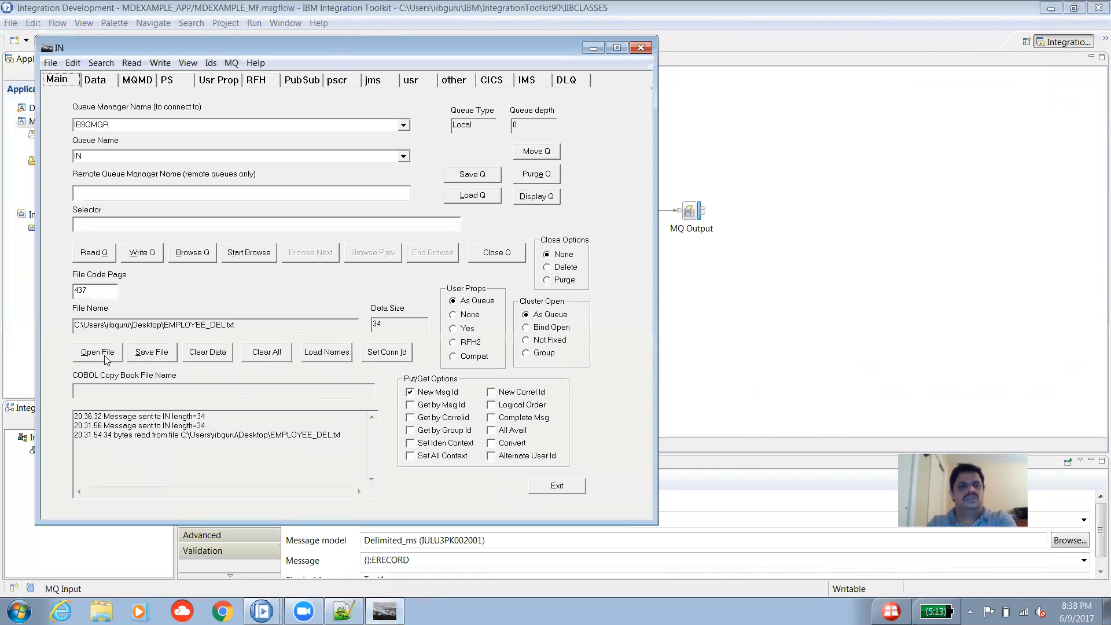
pyautogui.click(98, 352)
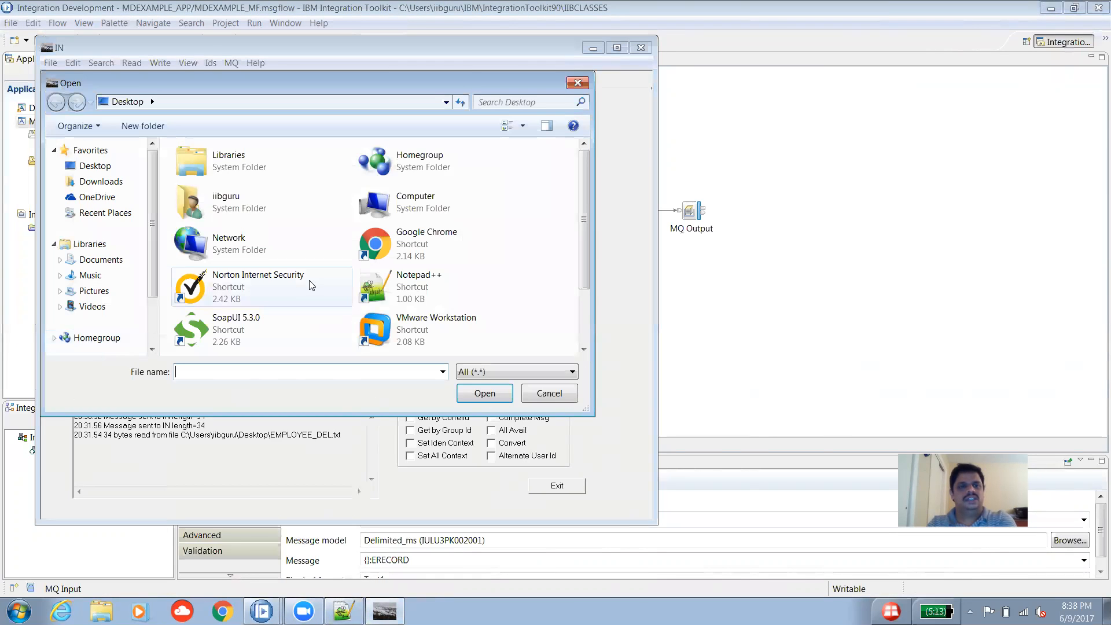
pyautogui.click(309, 281)
pyautogui.scroll(-2, 316, 286)
pyautogui.click(321, 283)
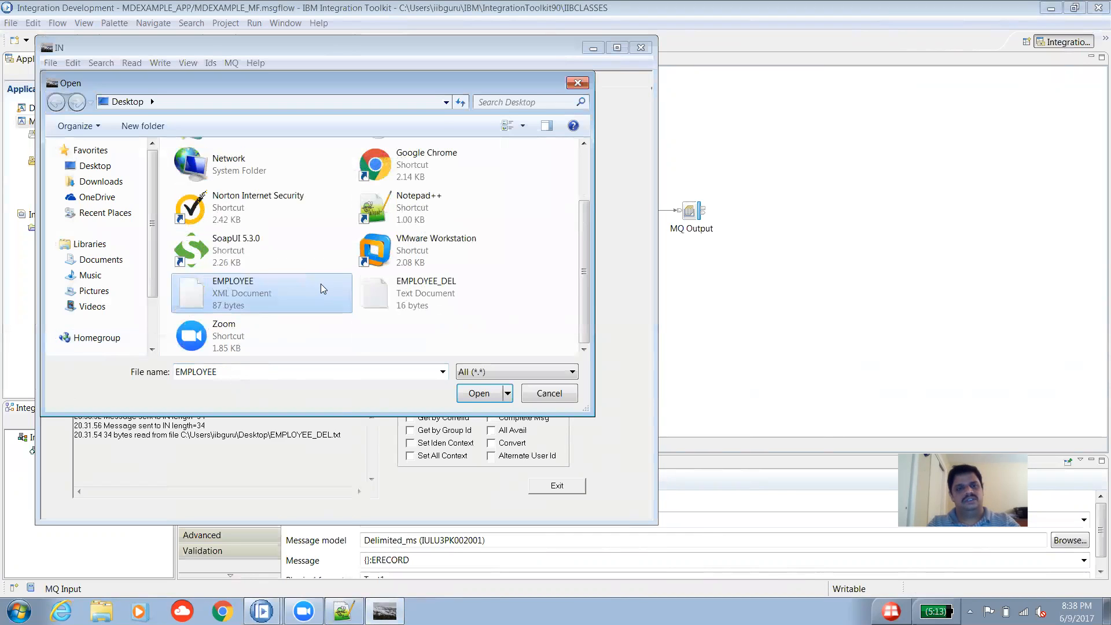
pyautogui.doubleClick(408, 295)
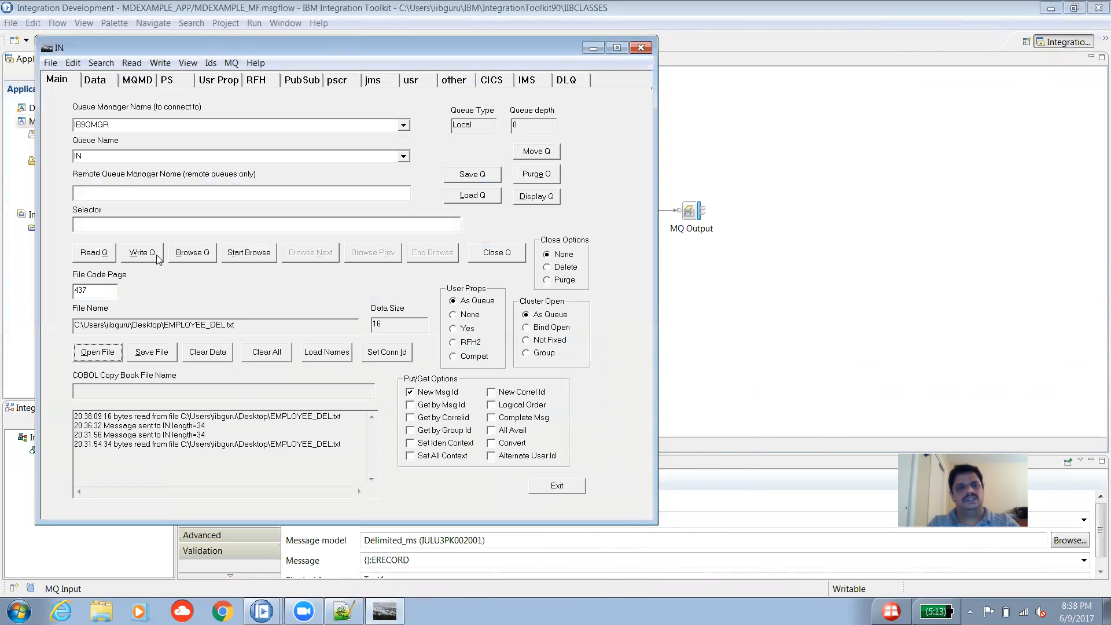
pyautogui.click(157, 257)
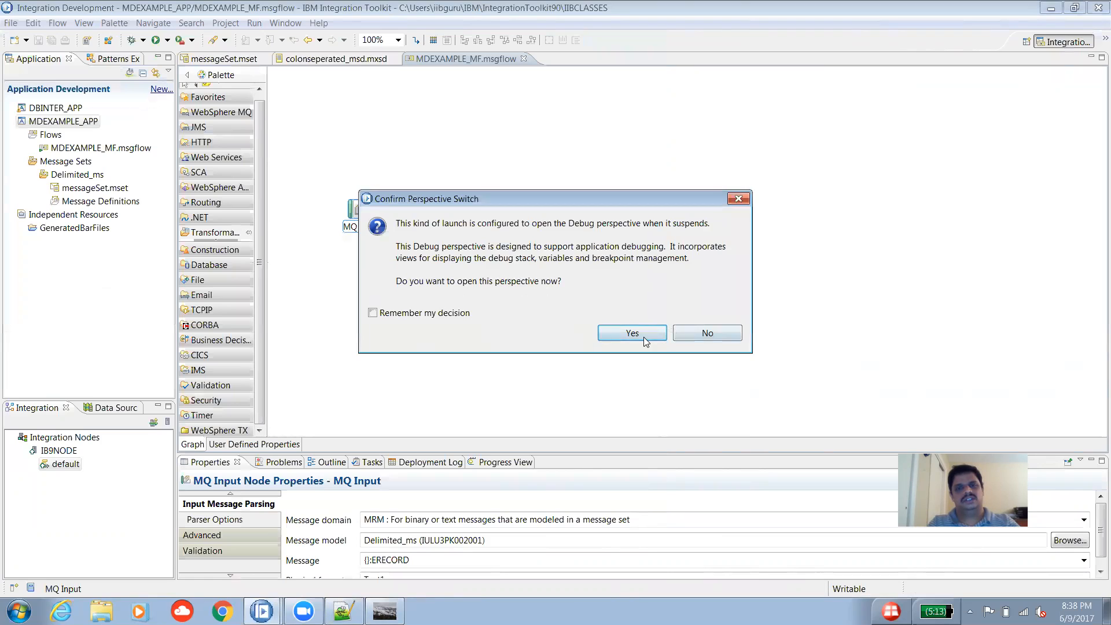
# Accept the Debug perspective and check the ENO, ENAME and ECITY fields under MRM in the enlarged variables view.
pyautogui.click(644, 337)
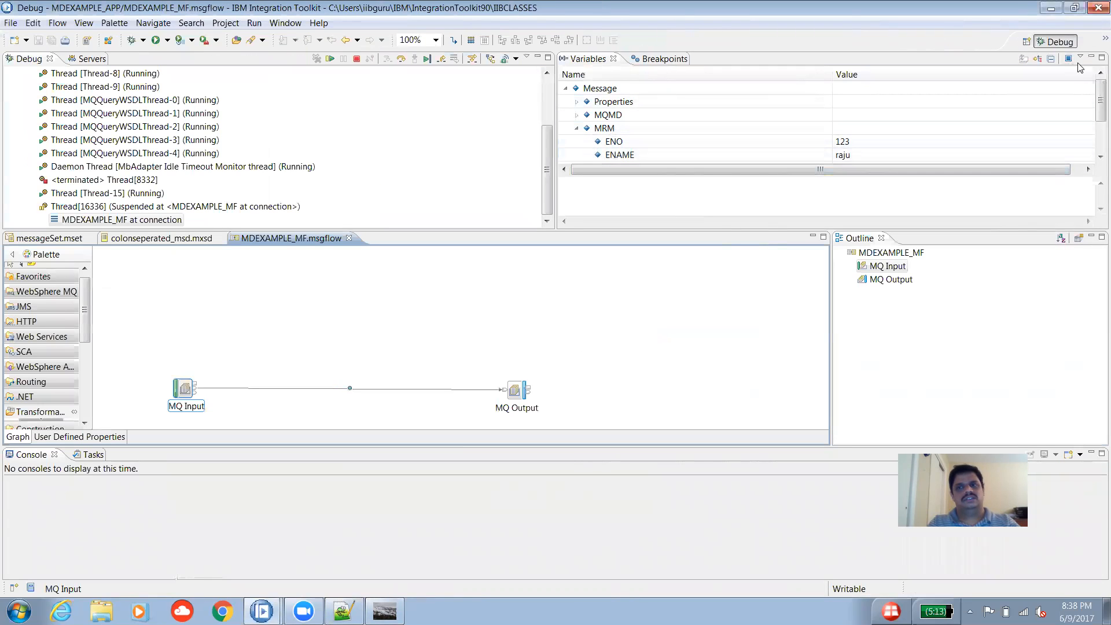
pyautogui.click(1101, 58)
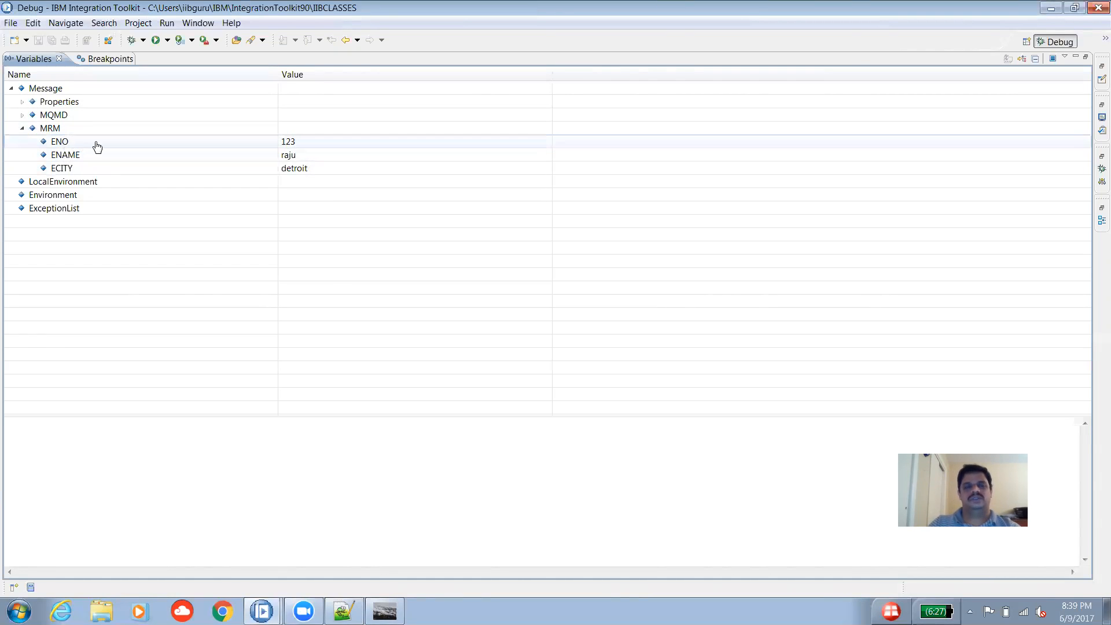
pyautogui.click(1087, 59)
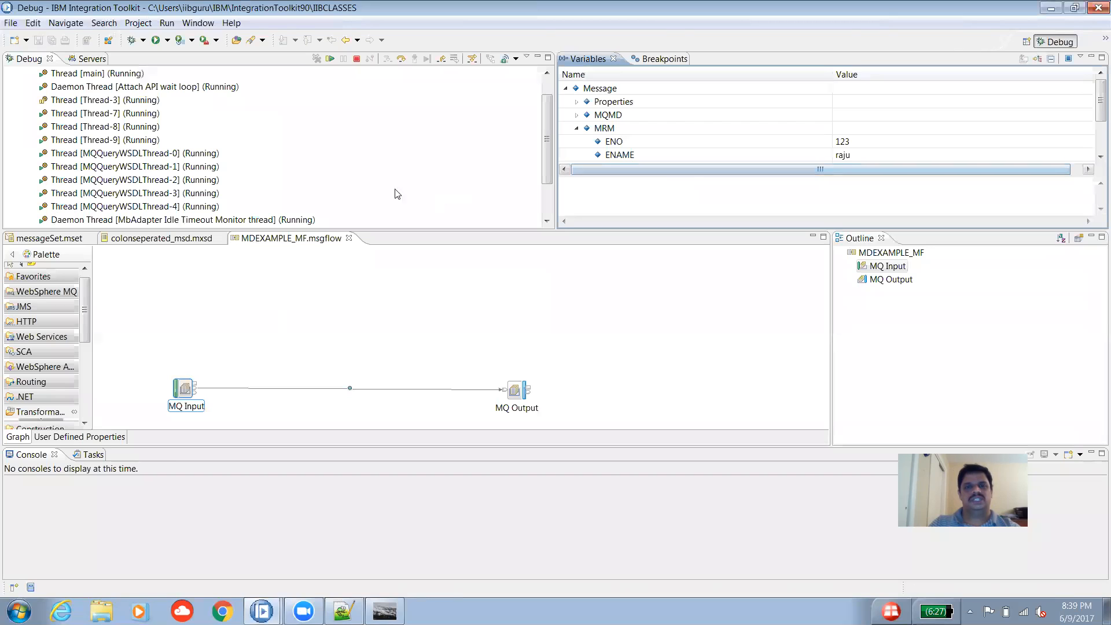
# Step over the rest of the suspended MDEXAMPLE_MF flow until it finishes, and return to the Integration Development perspective.
pyautogui.click(400, 59)
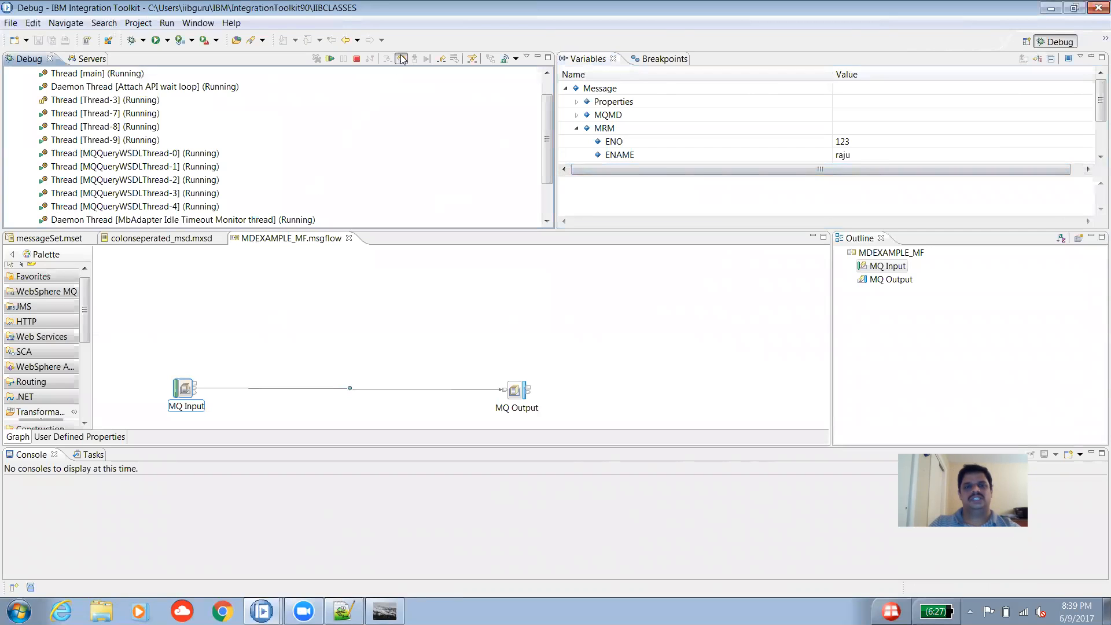
pyautogui.click(400, 58)
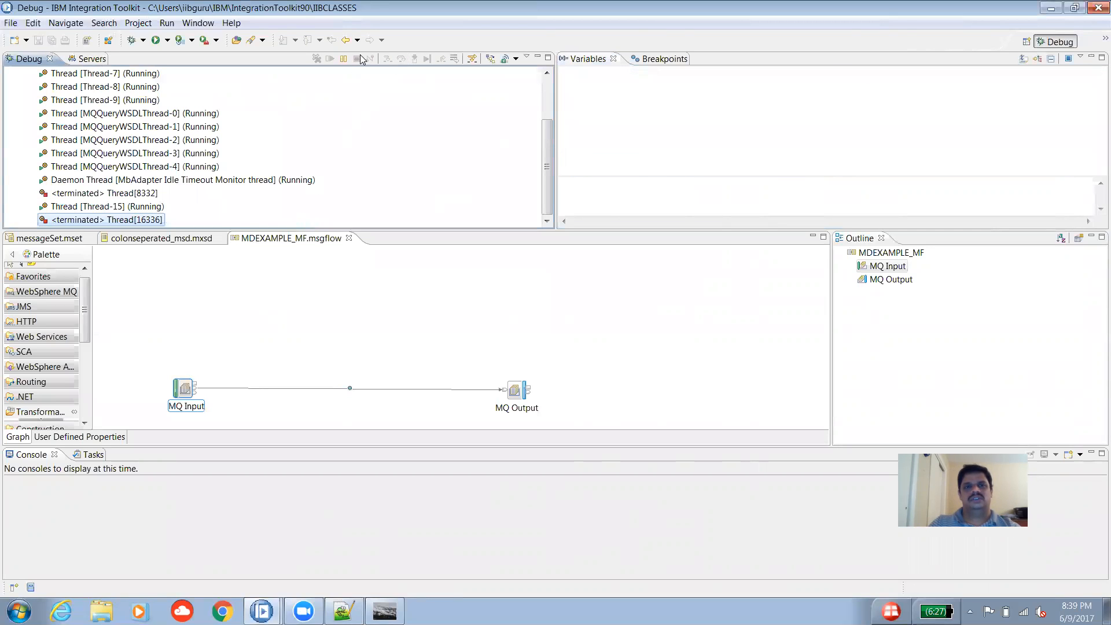
pyautogui.click(1105, 39)
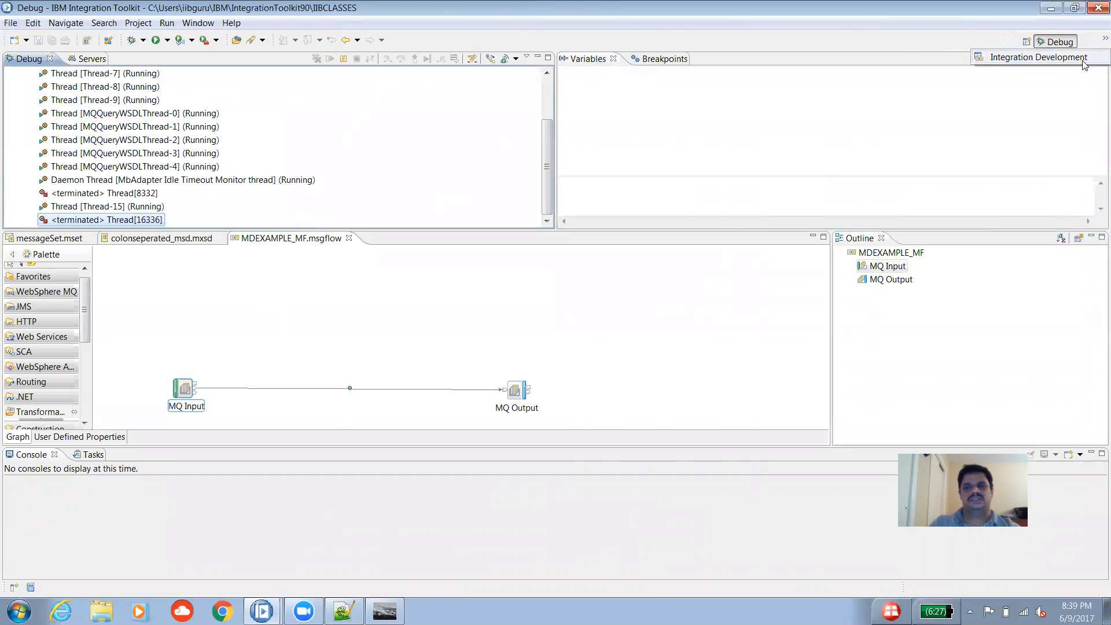
pyautogui.click(1085, 66)
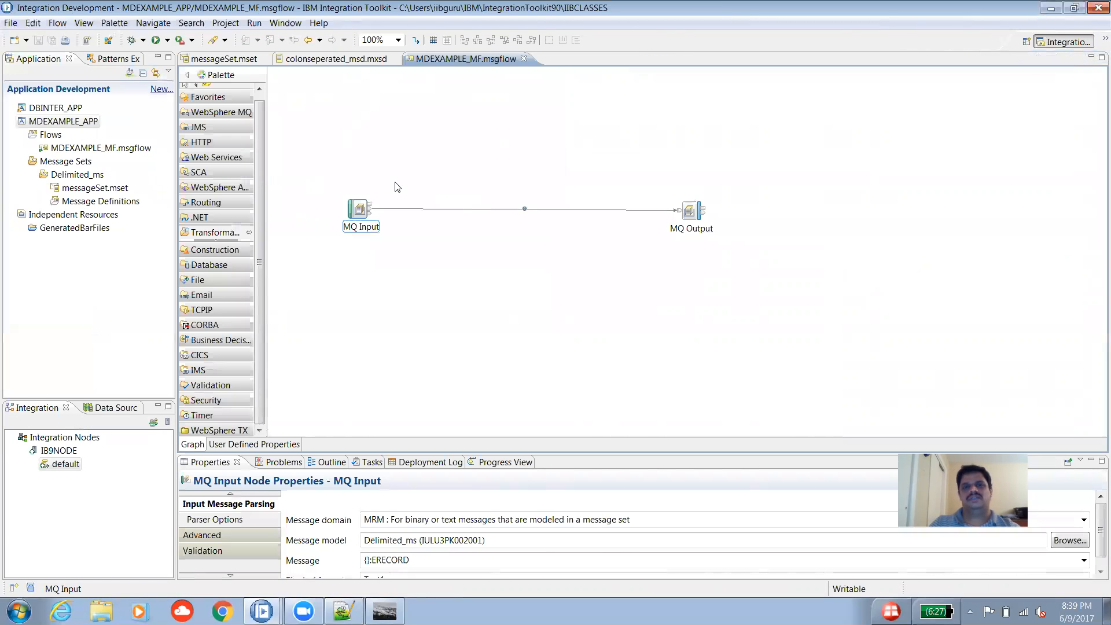